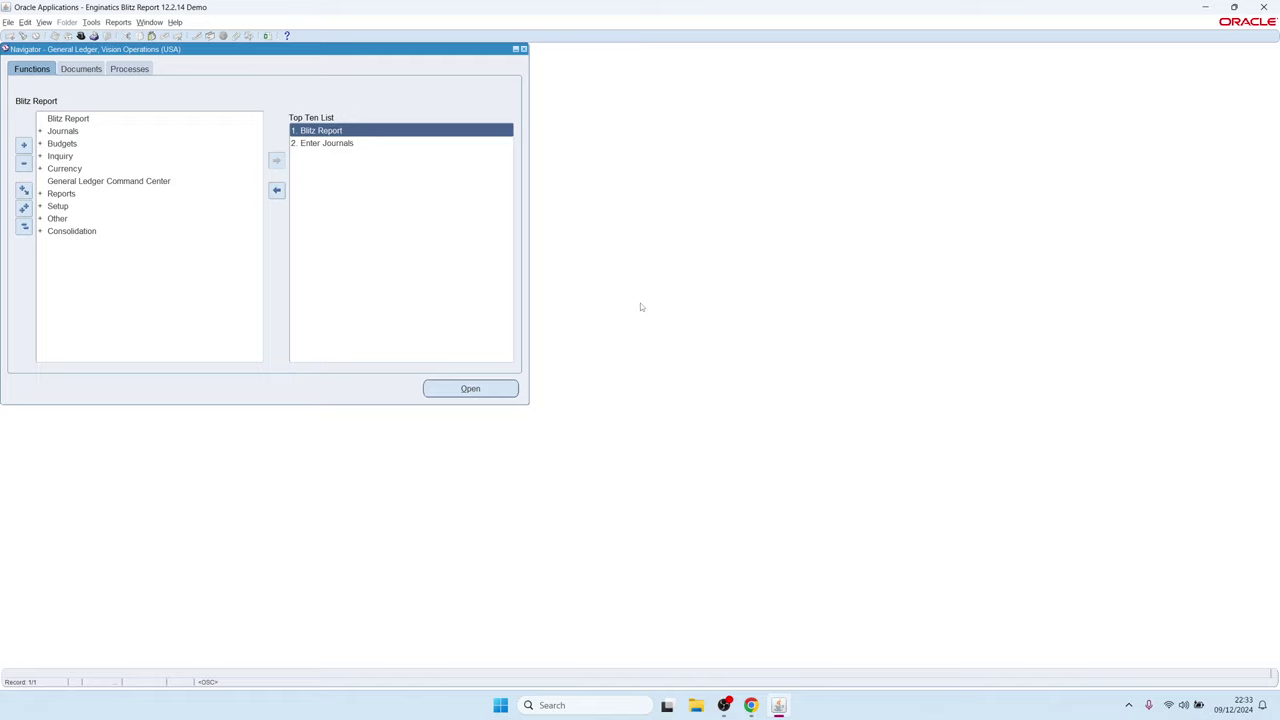
Step: Open Blitz Reports and choose the GL Financial Statement and Drilldown (FSG) report
{"action": "left_click", "coordinate": [267, 37]}
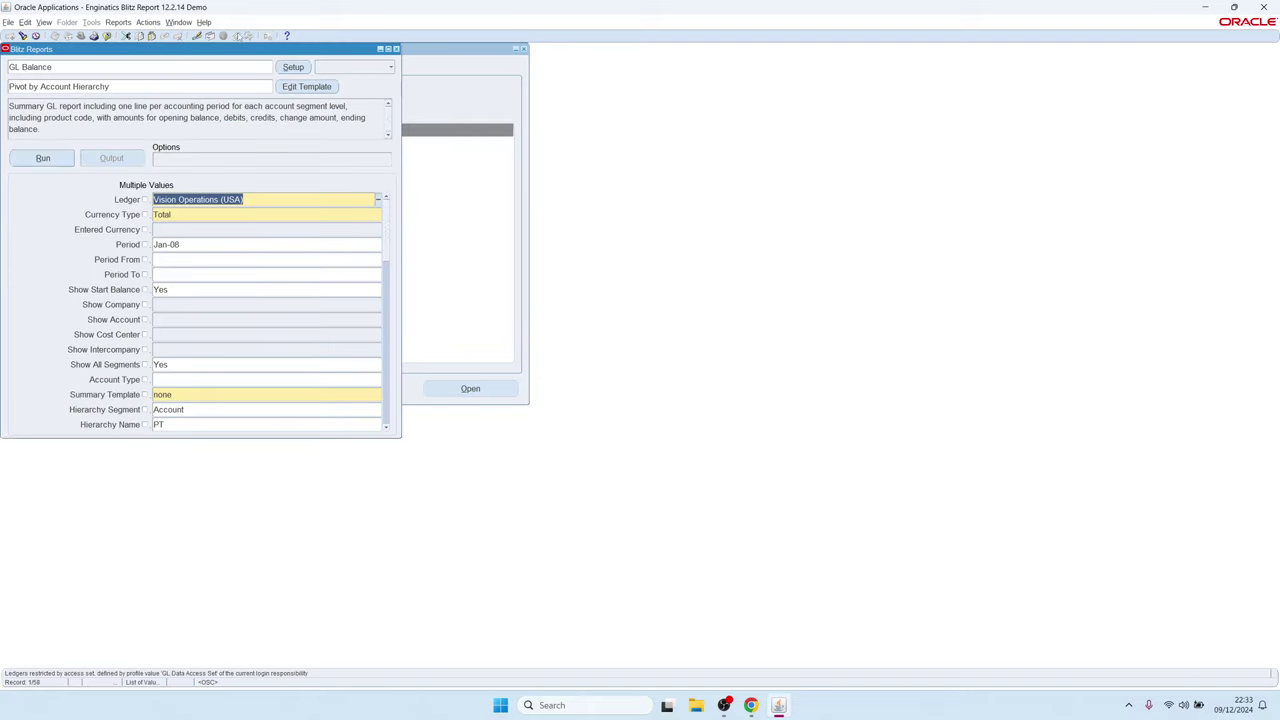
{"action": "double_click", "coordinate": [64, 66]}
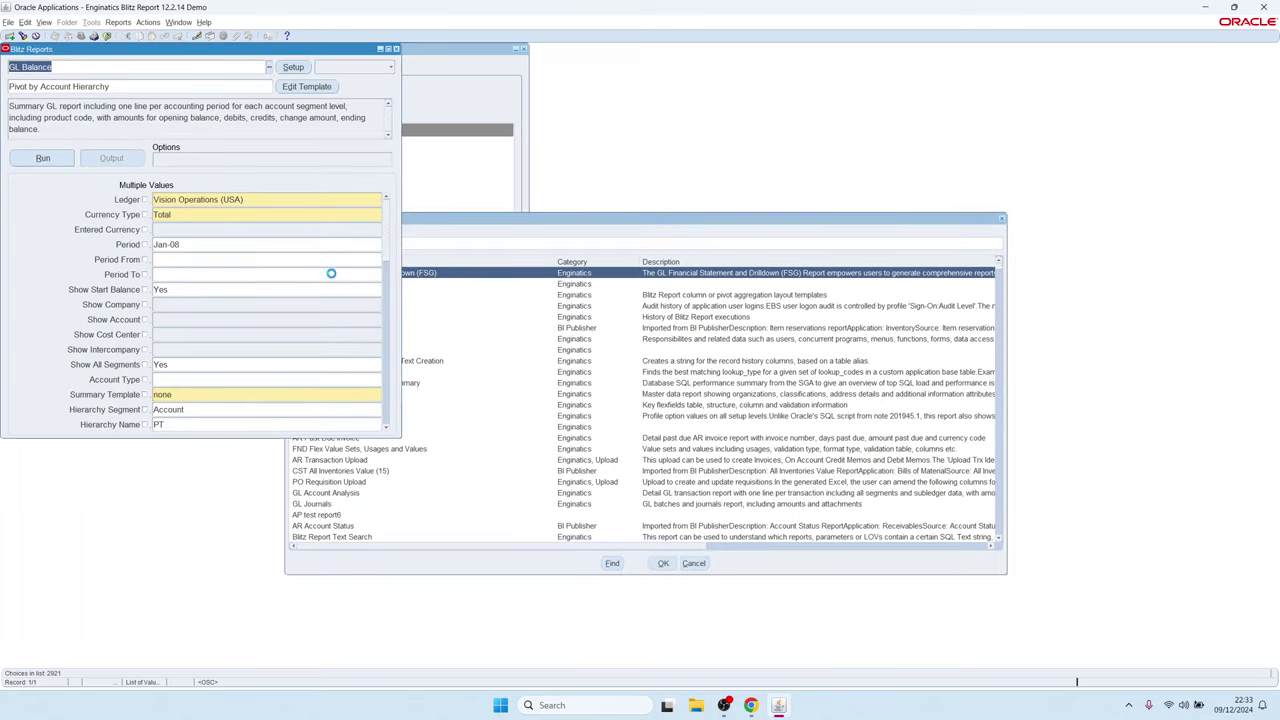
{"action": "double_click", "coordinate": [333, 274]}
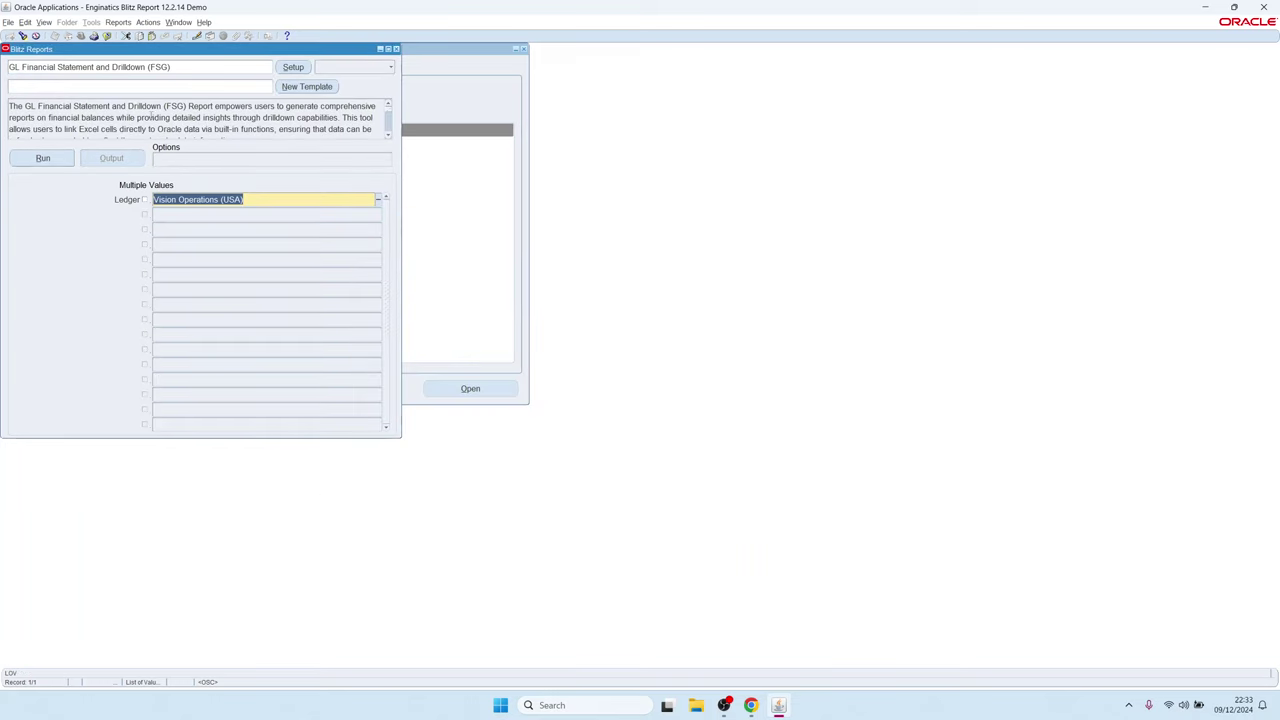
Step: Look through the saved templates available for the FSG report, leaving the template field empty
{"action": "left_click", "coordinate": [72, 86]}
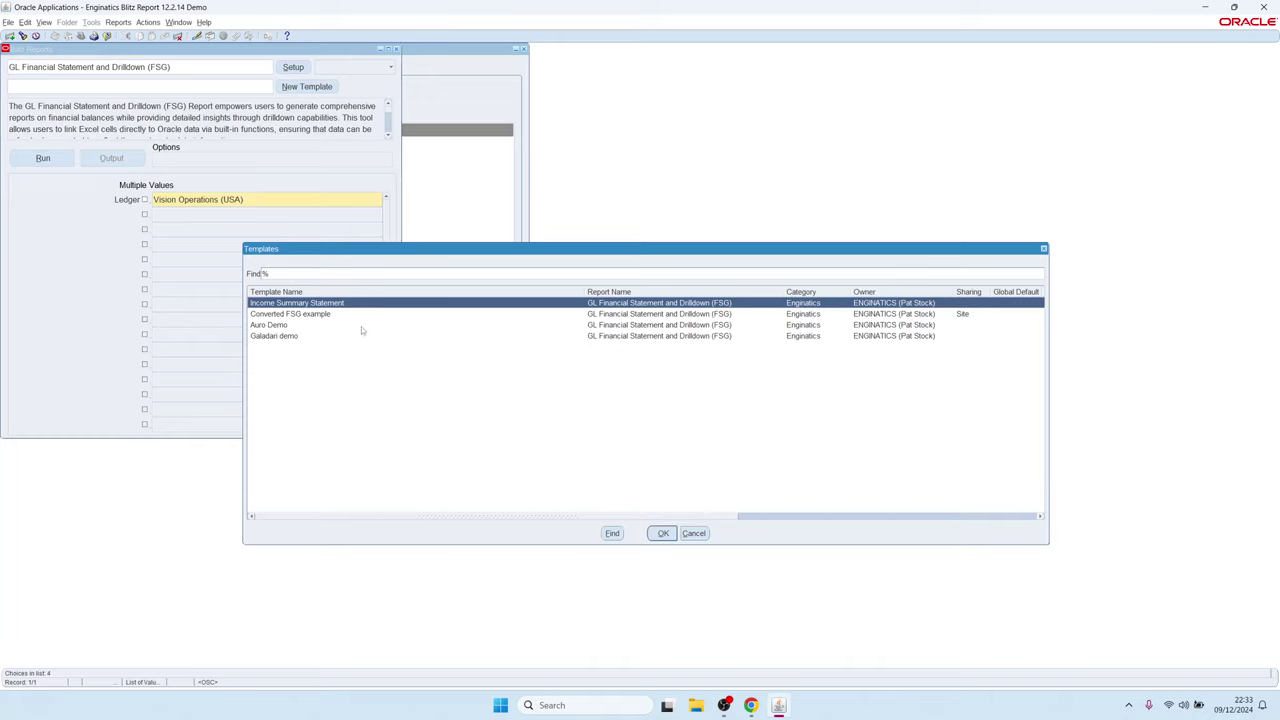
{"action": "left_click", "coordinate": [314, 313]}
{"action": "left_click", "coordinate": [310, 335]}
{"action": "left_click", "coordinate": [314, 303]}
{"action": "left_click", "coordinate": [700, 535]}
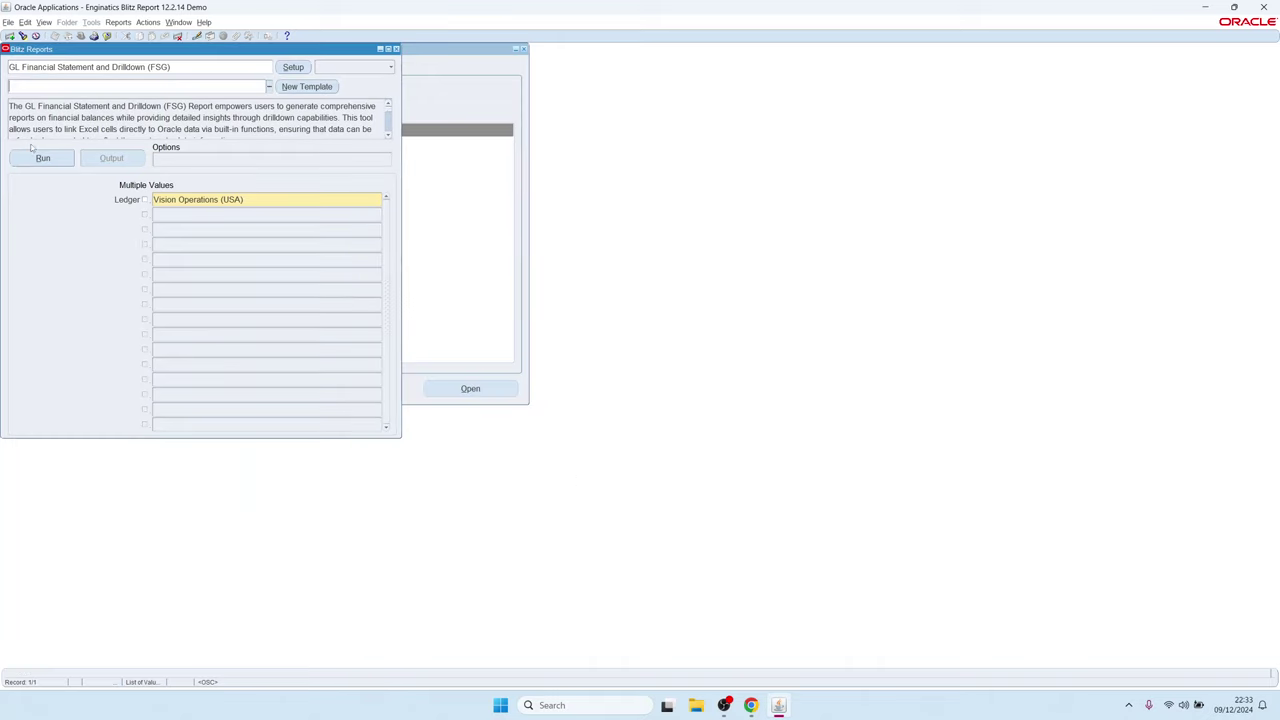
Step: Run the report for the Vision Operations (USA) ledger without a template and select cell A2 in the generated workbook
{"action": "left_click", "coordinate": [31, 154]}
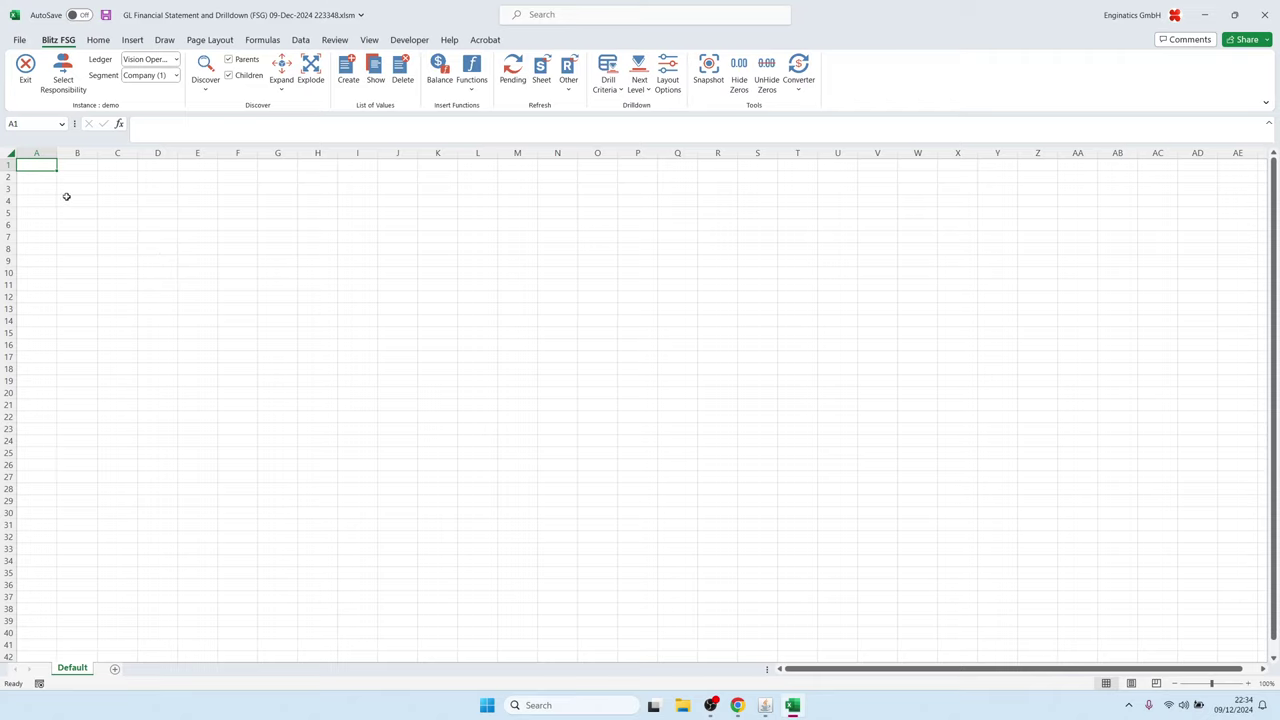
{"action": "left_click", "coordinate": [49, 177]}
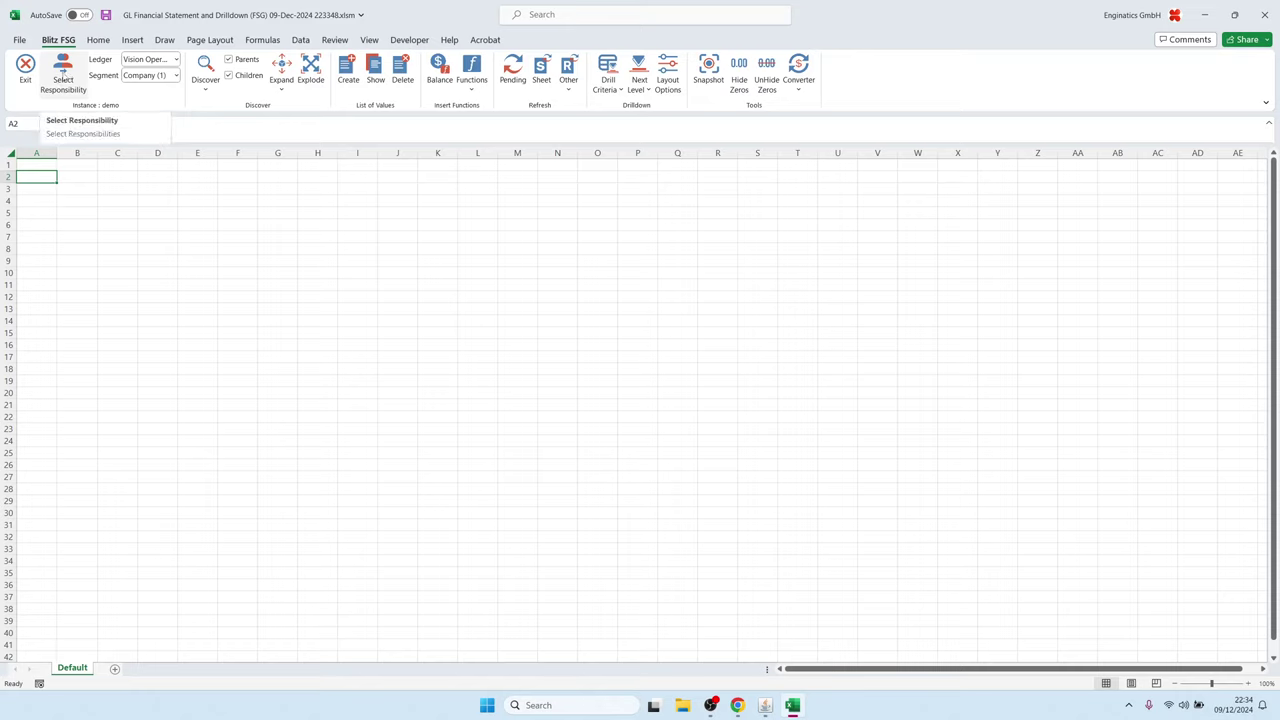
Step: Try adding the General Ledger Progress UK Super User, Super User and Supervisor responsibilities, then deselect them and confirm the responsibility selection
{"action": "left_click", "coordinate": [62, 78]}
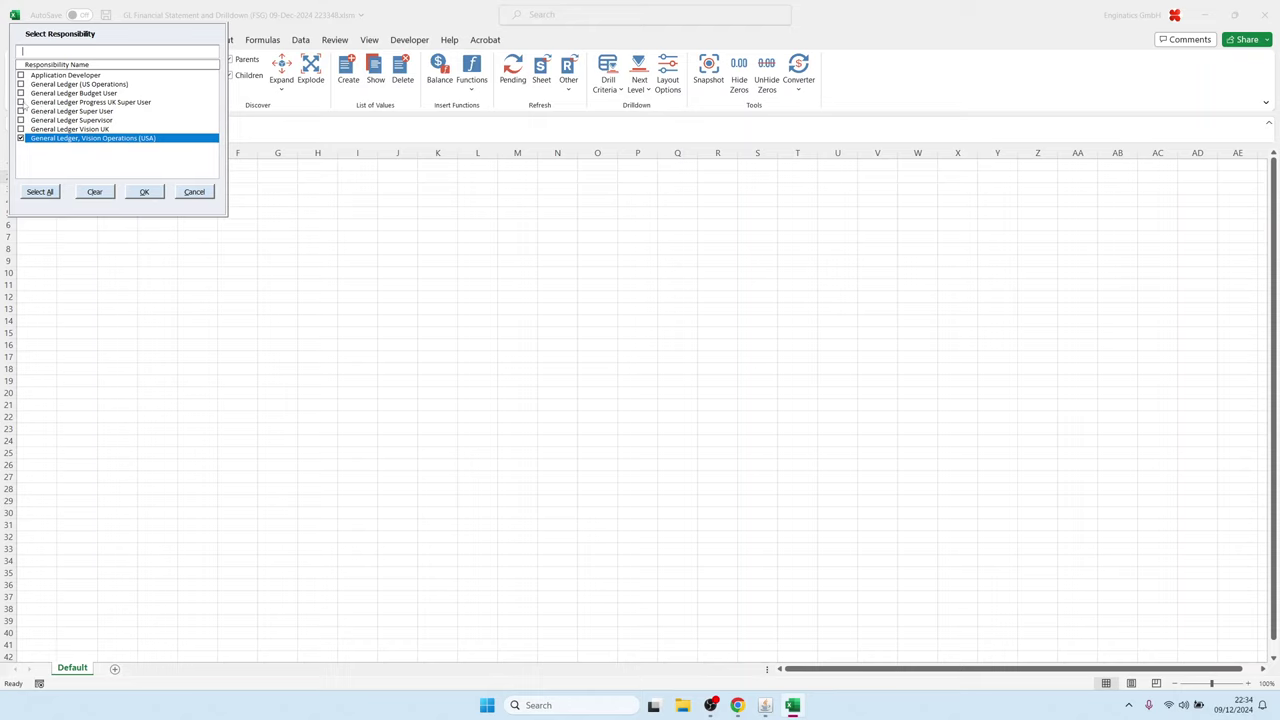
{"action": "left_click", "coordinate": [21, 102]}
{"action": "left_click", "coordinate": [21, 111]}
{"action": "left_click", "coordinate": [21, 120]}
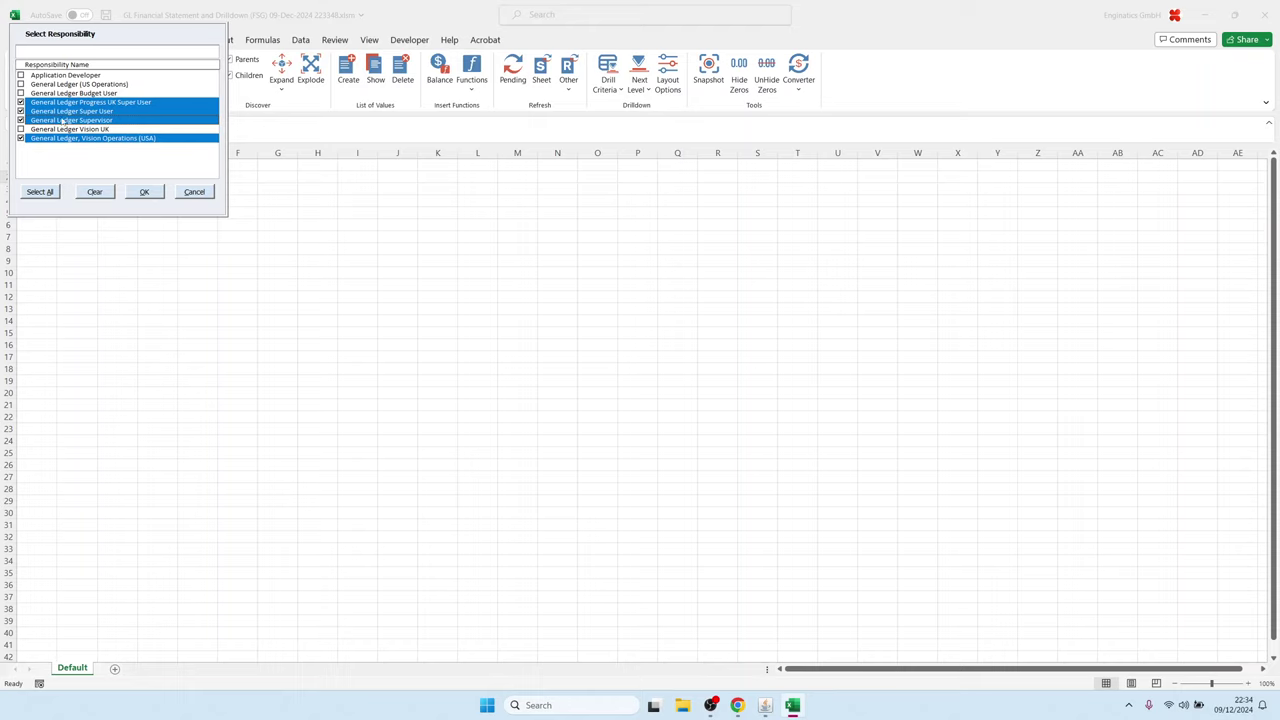
{"action": "left_click", "coordinate": [21, 102]}
{"action": "left_click", "coordinate": [21, 111]}
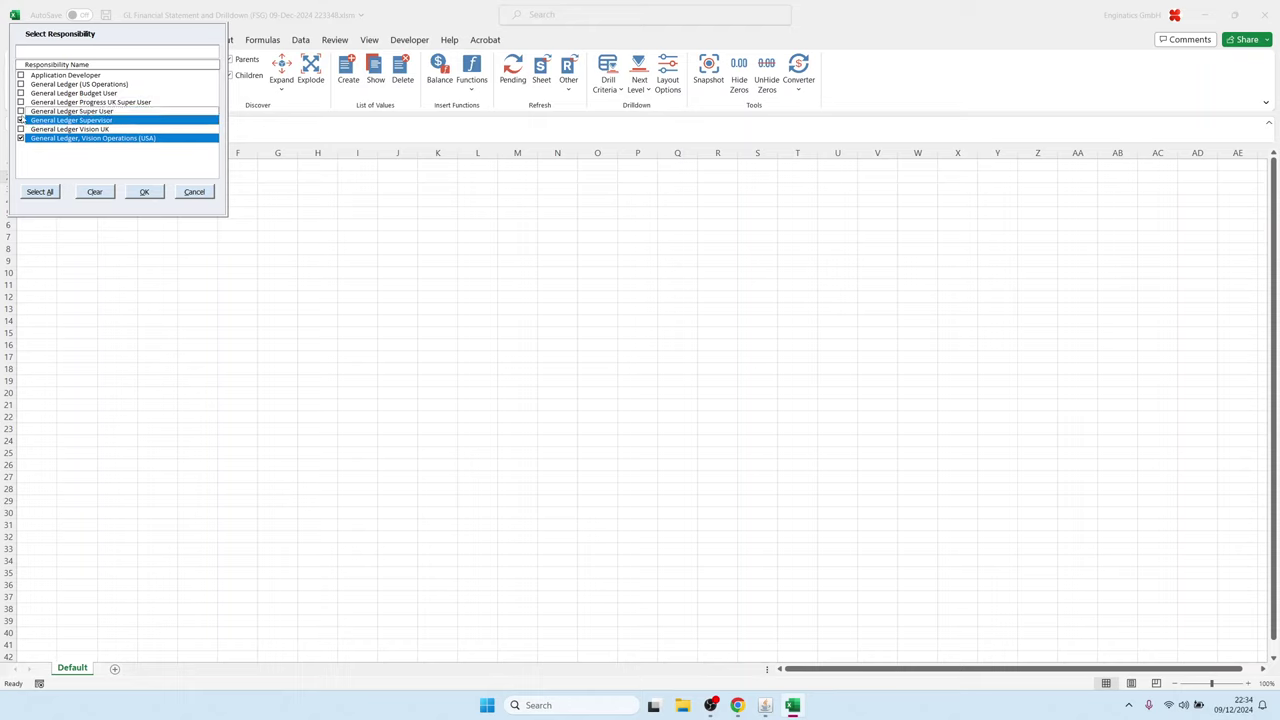
{"action": "left_click", "coordinate": [21, 120]}
{"action": "left_click", "coordinate": [141, 194]}
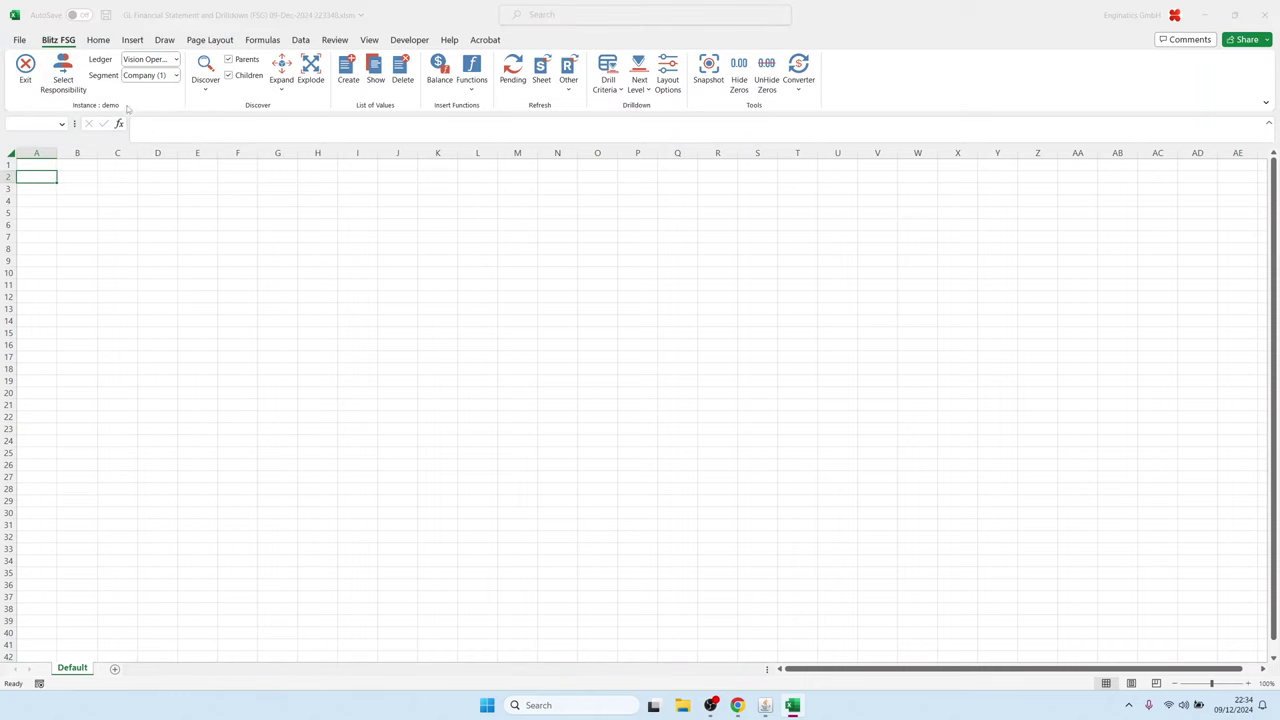
Step: Look through the available ledgers and the Discover direction options without choosing any
{"action": "left_click", "coordinate": [172, 59]}
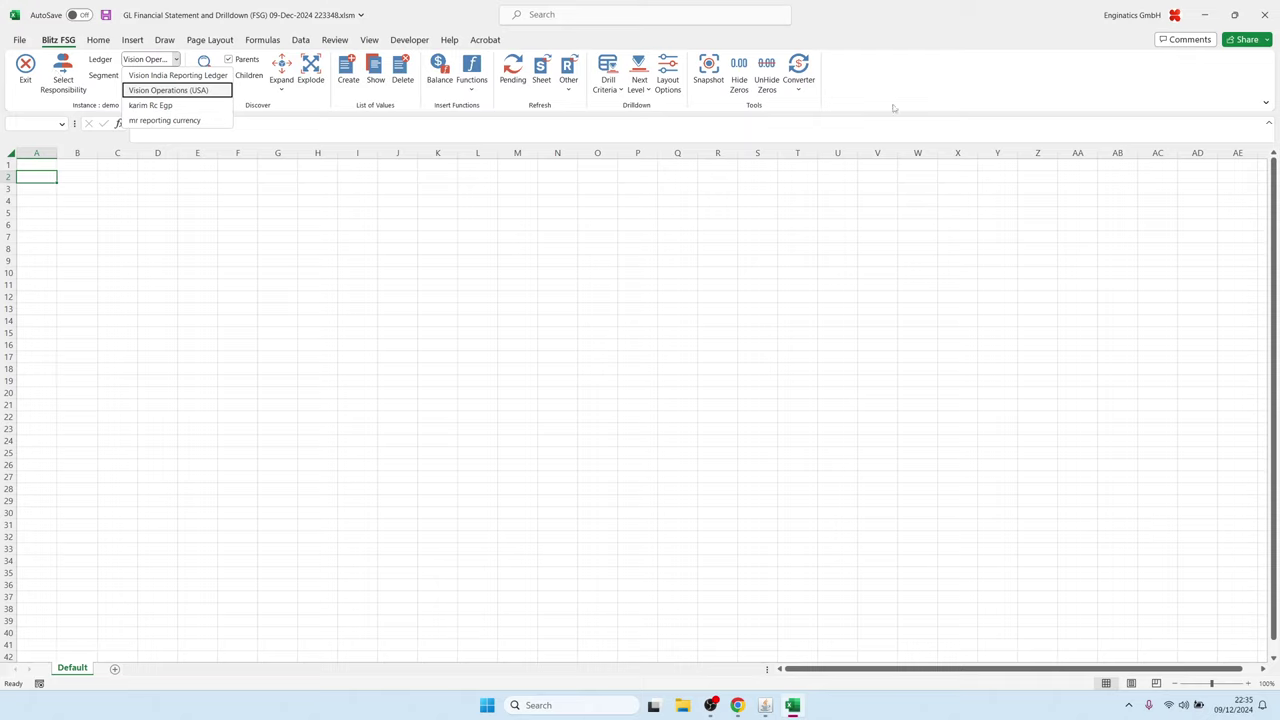
{"action": "key", "text": "Escape"}
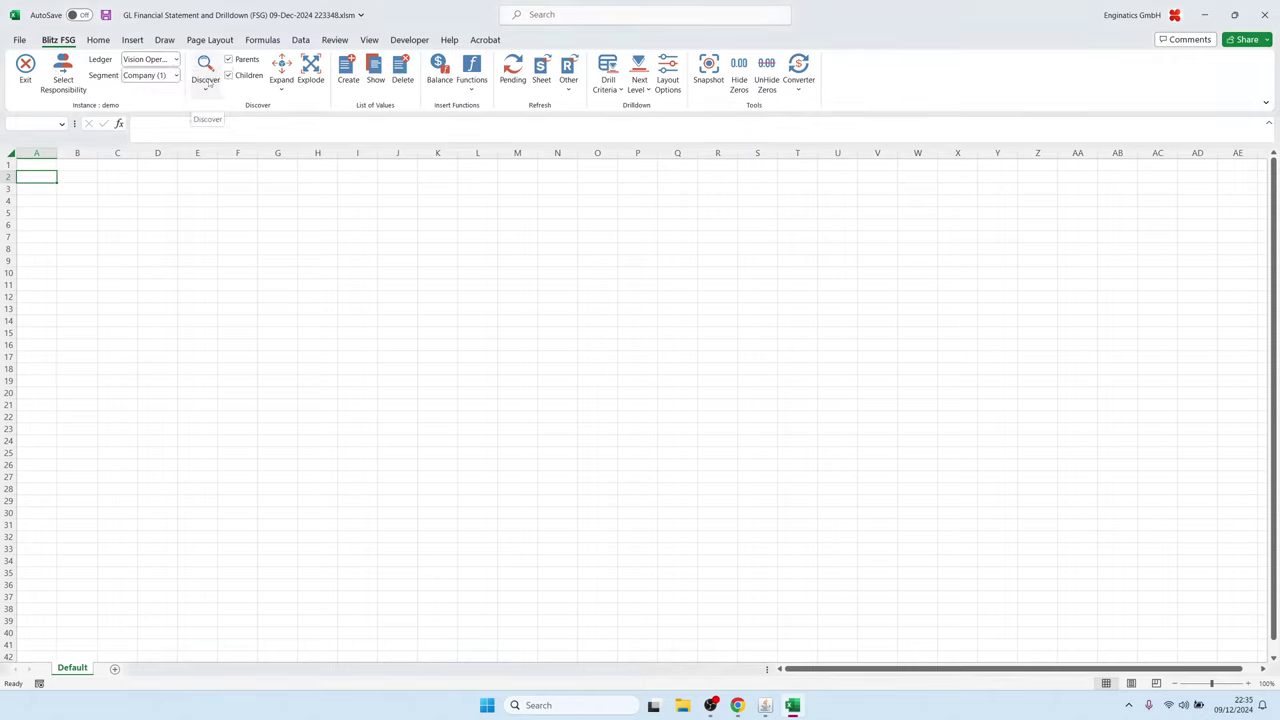
{"action": "left_click", "coordinate": [205, 84]}
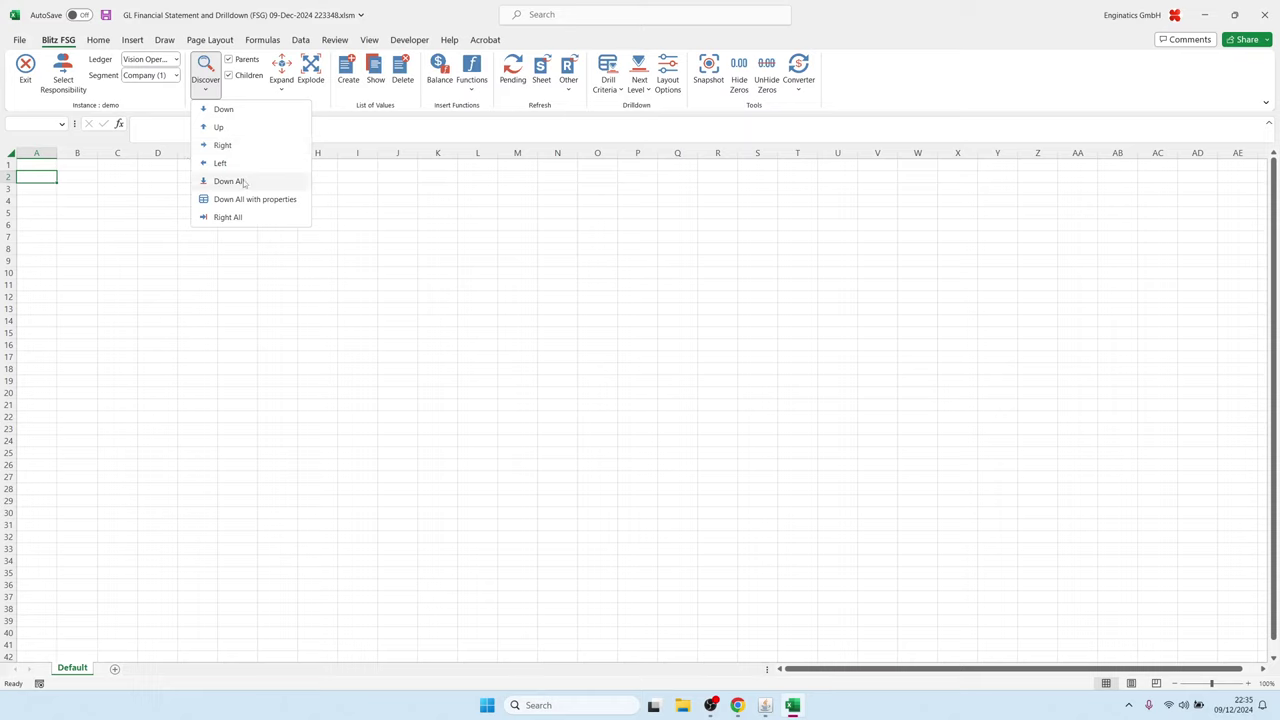
{"action": "left_click", "coordinate": [808, 102]}
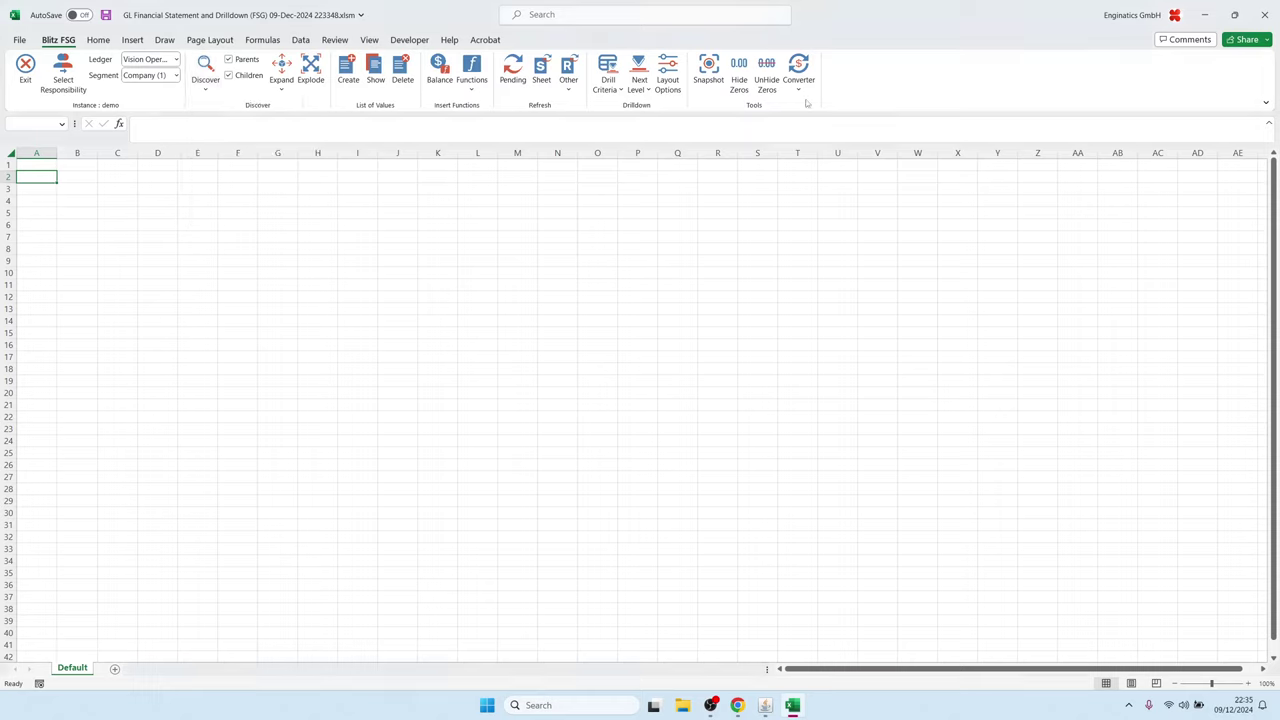
Step: Set the segment to Account (3) and discover all parent values only, listed downward from cell A2
{"action": "left_click", "coordinate": [229, 60]}
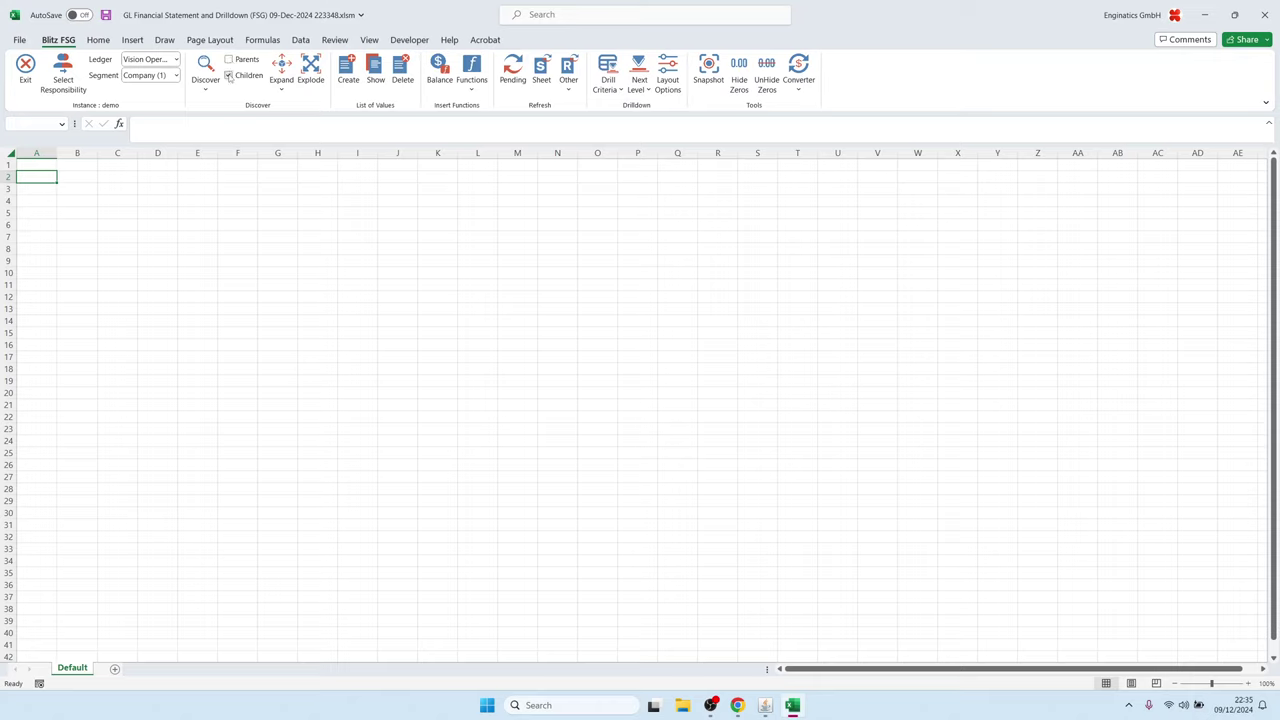
{"action": "left_click", "coordinate": [175, 75]}
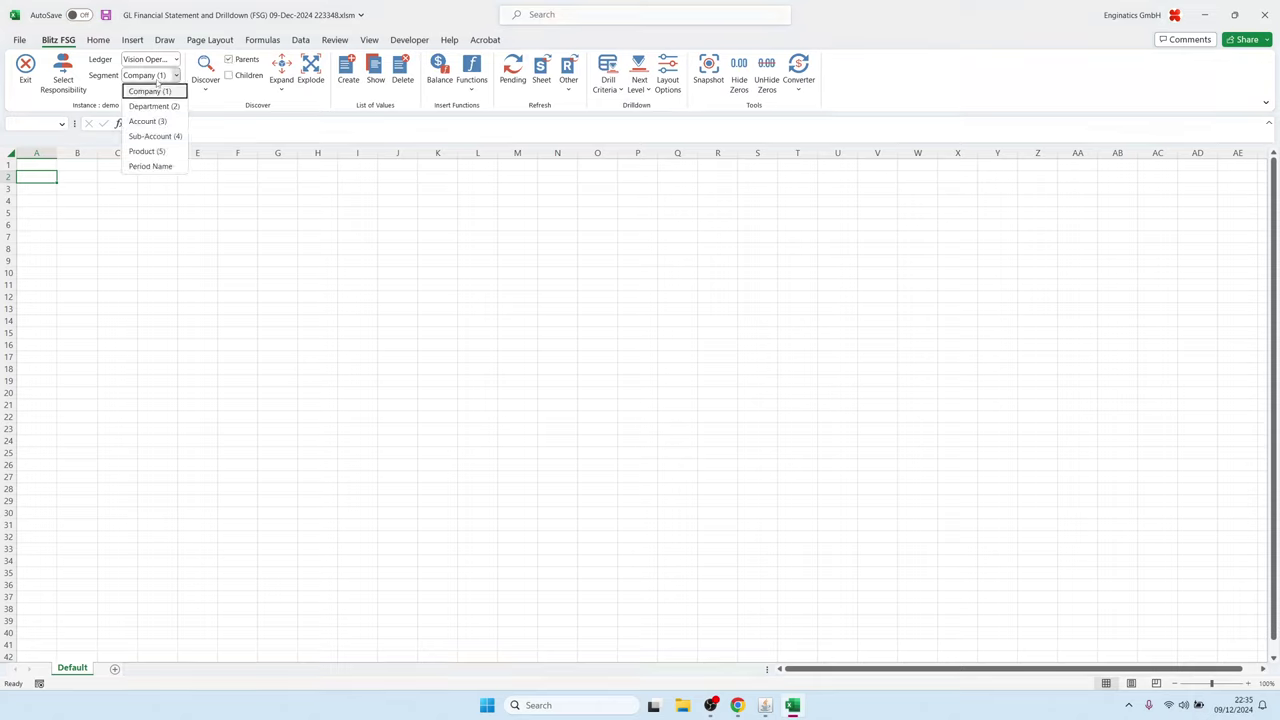
{"action": "left_click", "coordinate": [150, 122]}
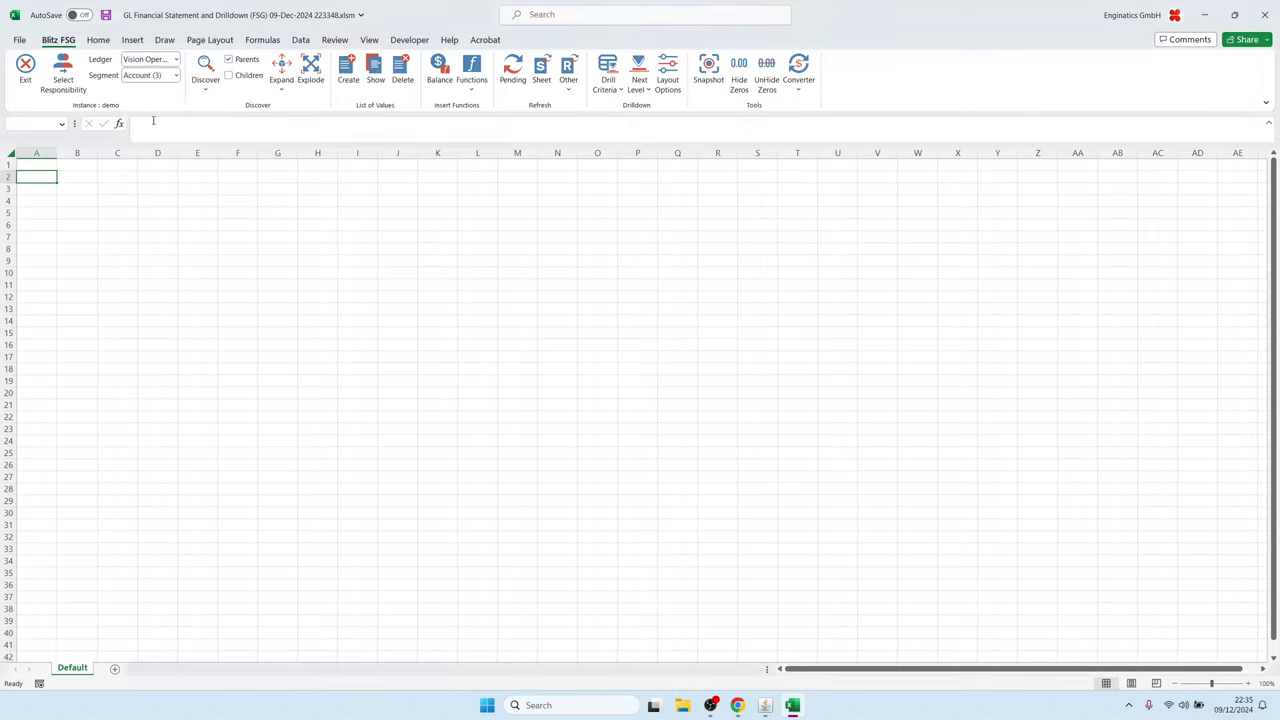
{"action": "left_click", "coordinate": [205, 84]}
{"action": "left_click", "coordinate": [229, 181]}
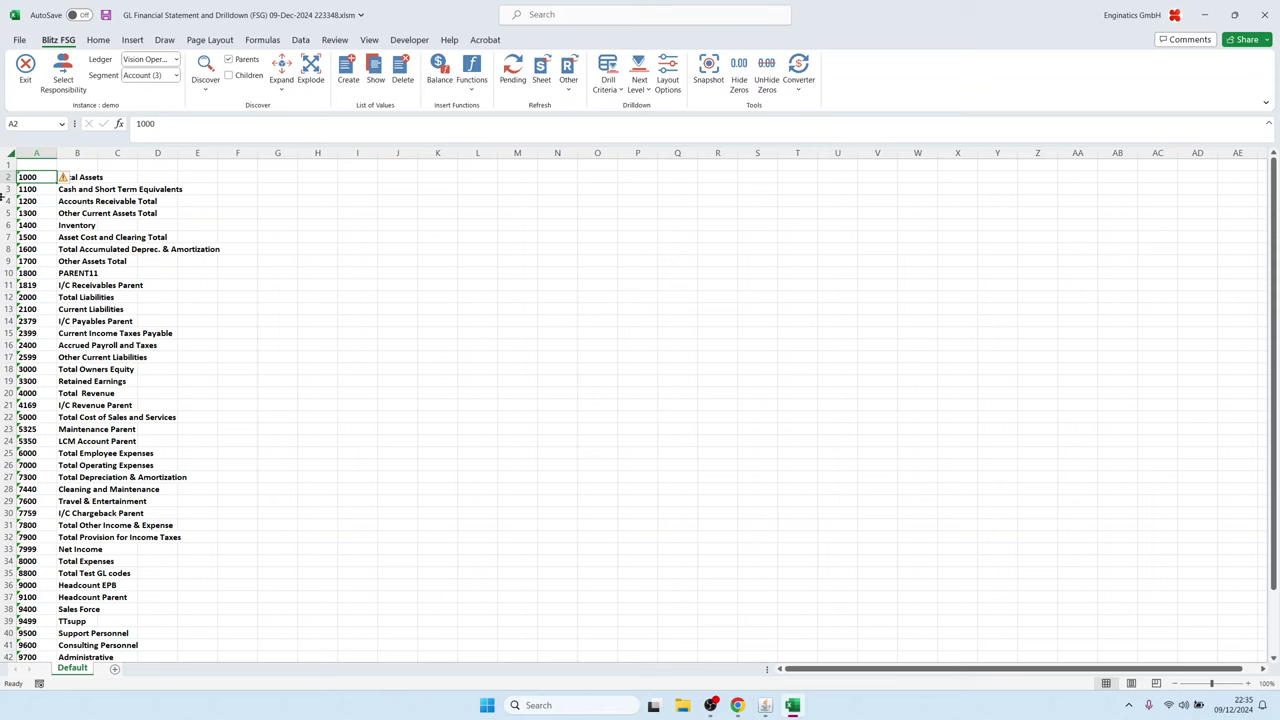
Step: Delete columns A to D to remove the parent-only account list
{"action": "left_click_drag", "start_coordinate": [33, 152], "coordinate": [157, 152]}
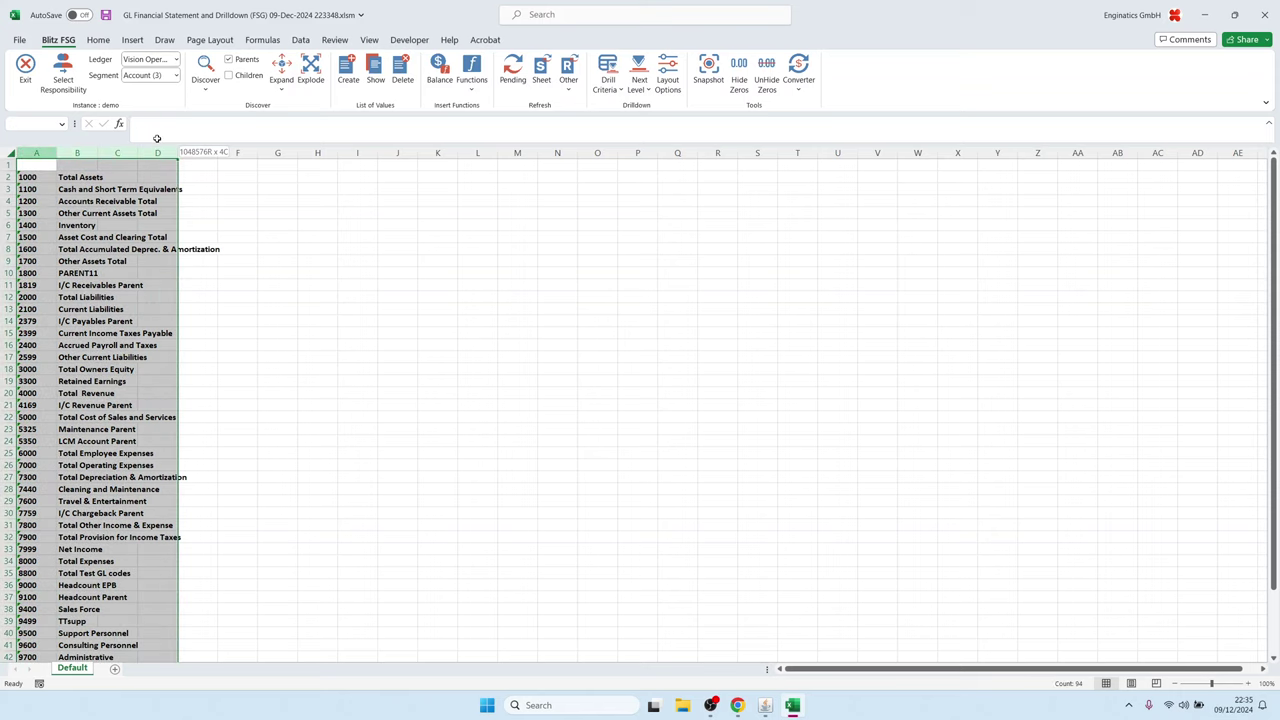
{"action": "right_click", "coordinate": [86, 154]}
{"action": "left_click", "coordinate": [117, 296]}
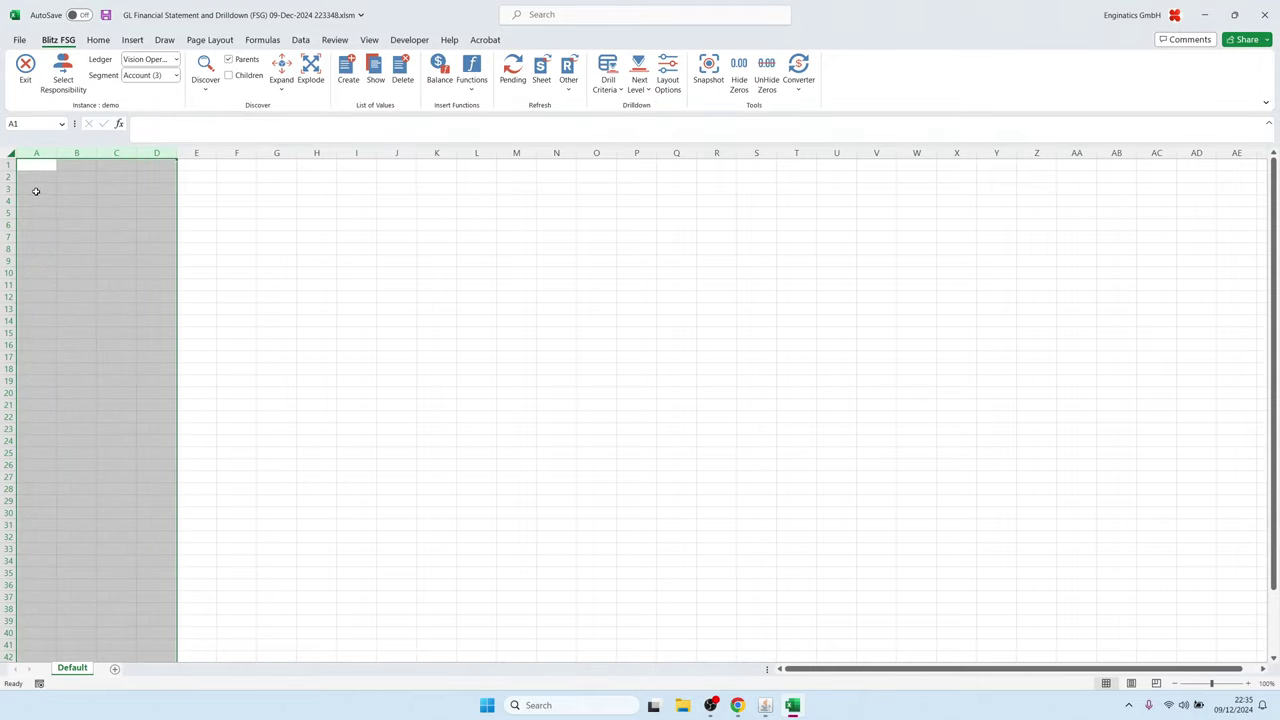
Step: Discover all Account (3) parents and children downward from cell A2 and autofit column B to the descriptions
{"action": "left_click", "coordinate": [34, 177]}
{"action": "left_click", "coordinate": [234, 76]}
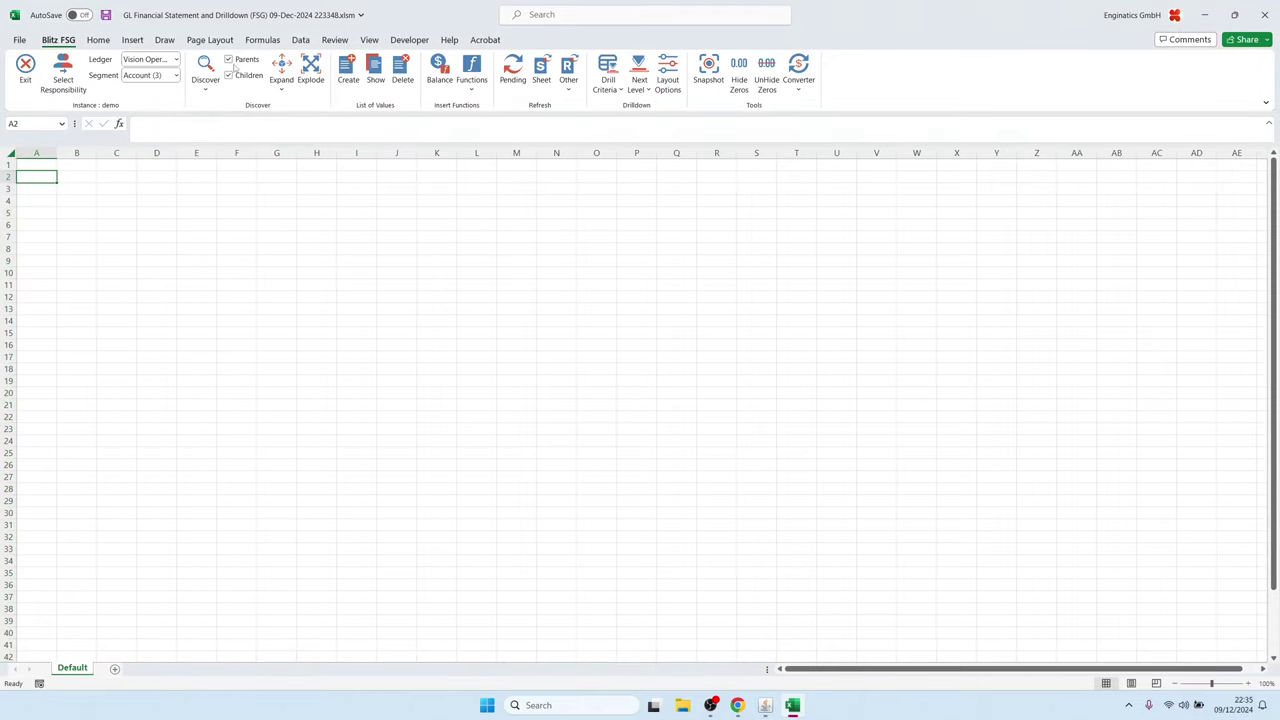
{"action": "left_click", "coordinate": [205, 86]}
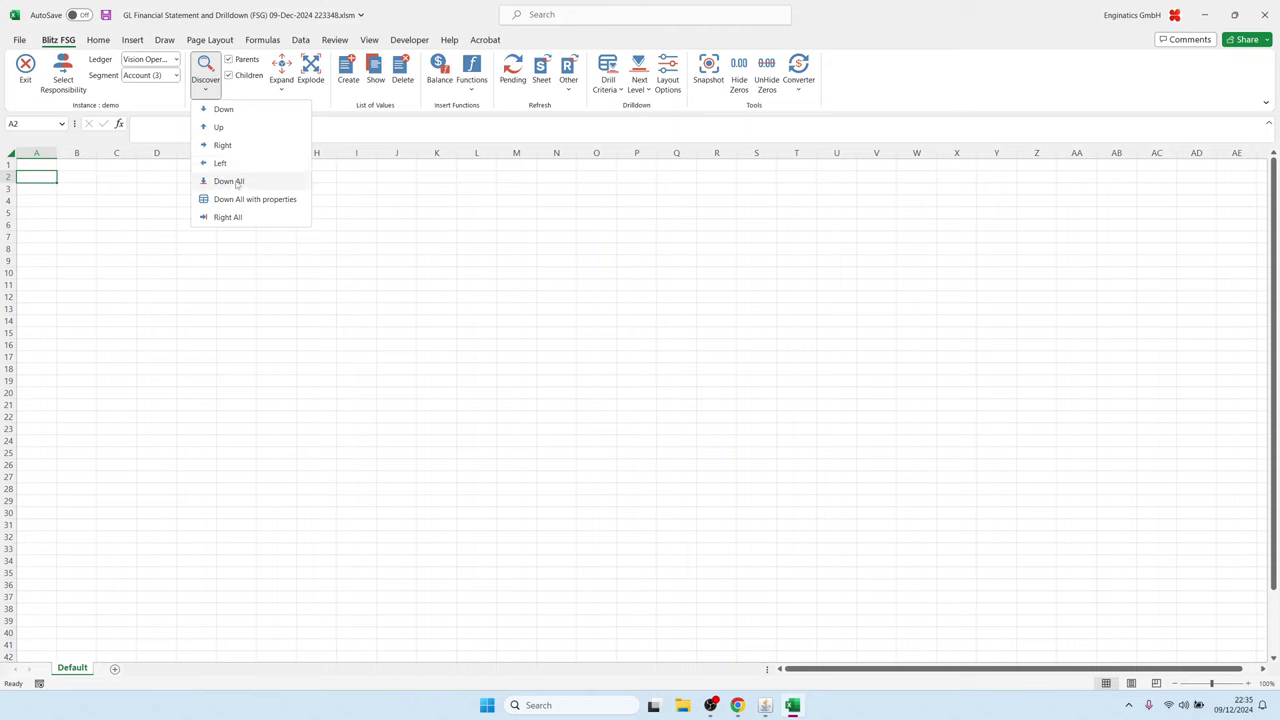
{"action": "left_click", "coordinate": [228, 181]}
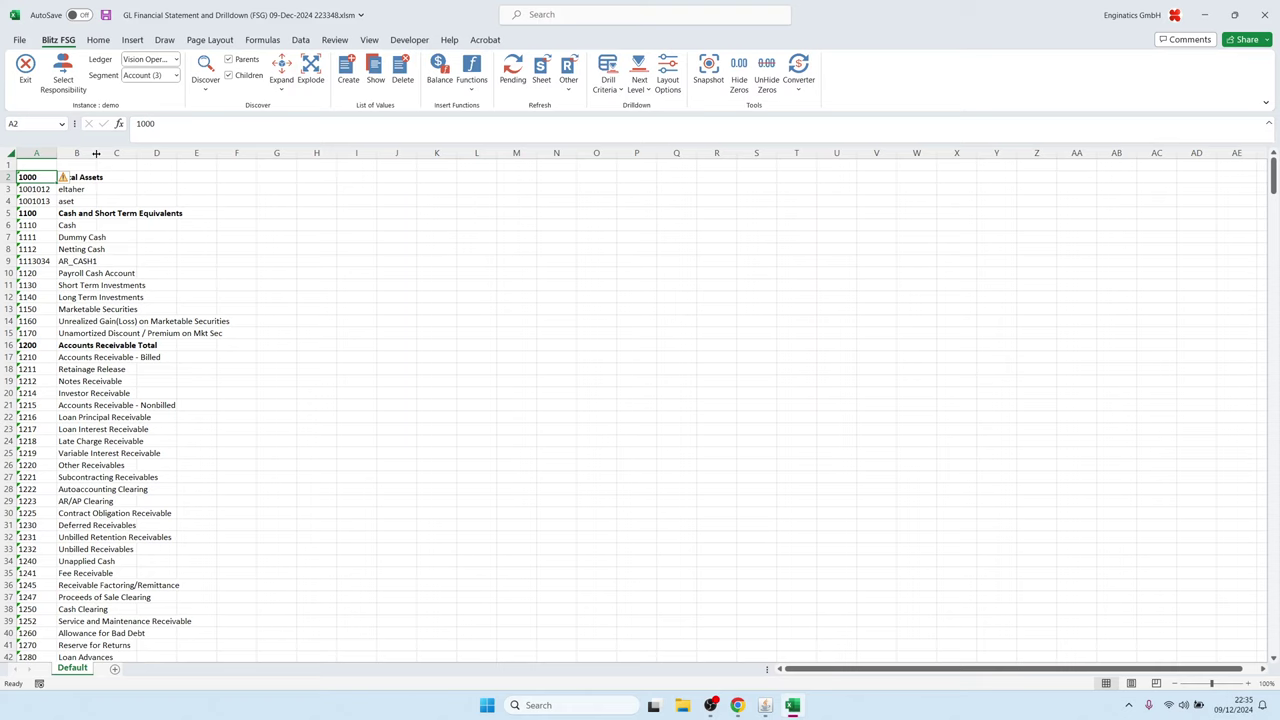
{"action": "double_click", "coordinate": [96, 153]}
Step: Delete the AR_CASH1 account row and the two child account rows directly below Total Assets
{"action": "left_click_drag", "start_coordinate": [42, 225], "coordinate": [150, 248]}
{"action": "left_click", "coordinate": [155, 261]}
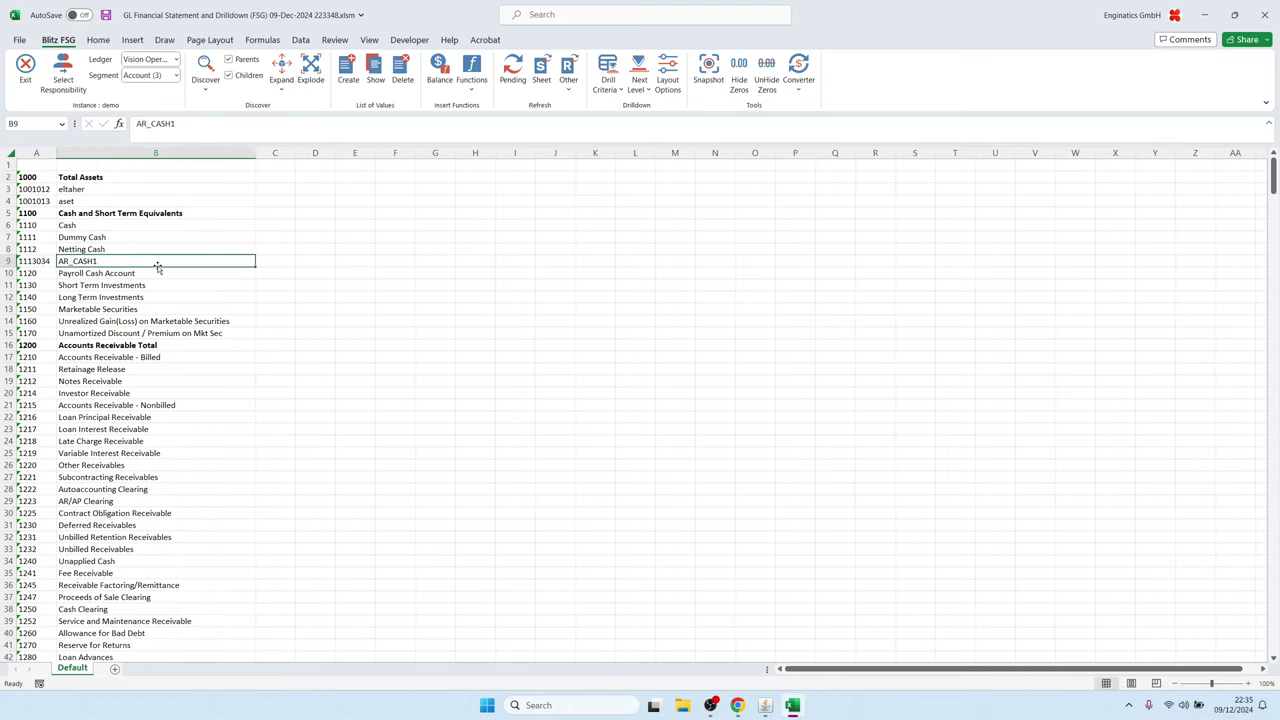
{"action": "left_click", "coordinate": [11, 260]}
{"action": "right_click", "coordinate": [12, 261]}
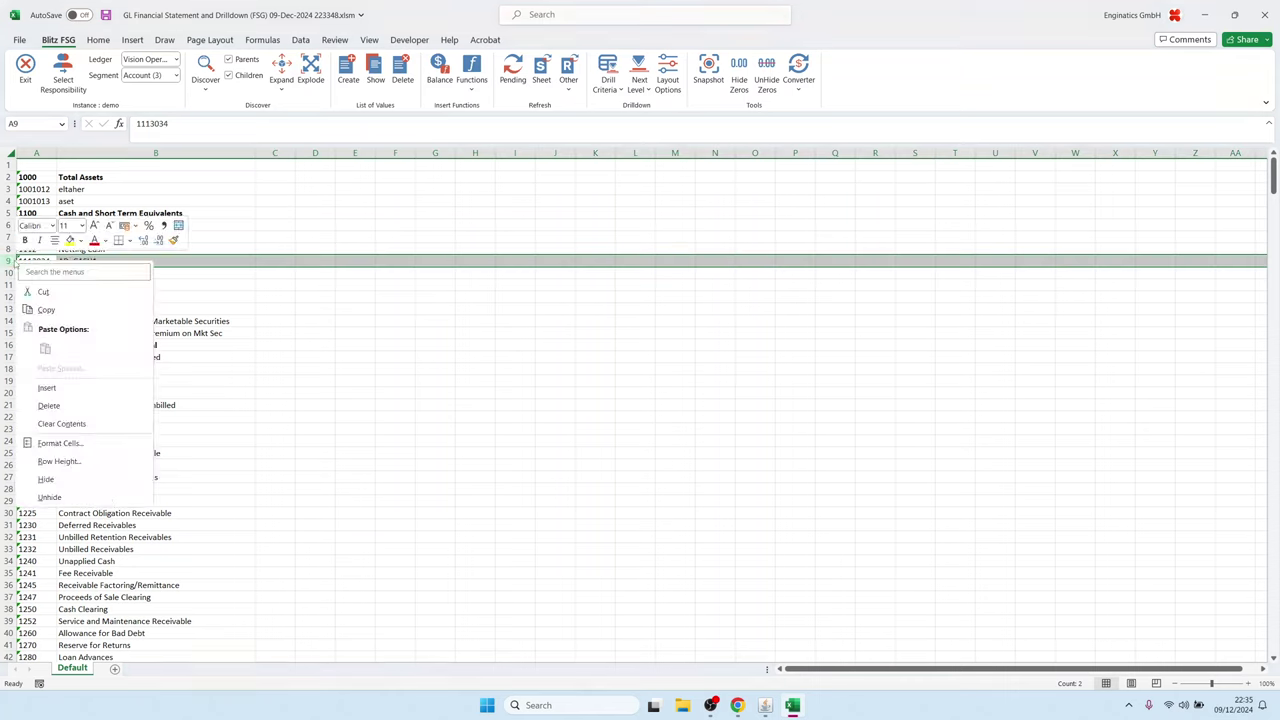
{"action": "left_click", "coordinate": [49, 405]}
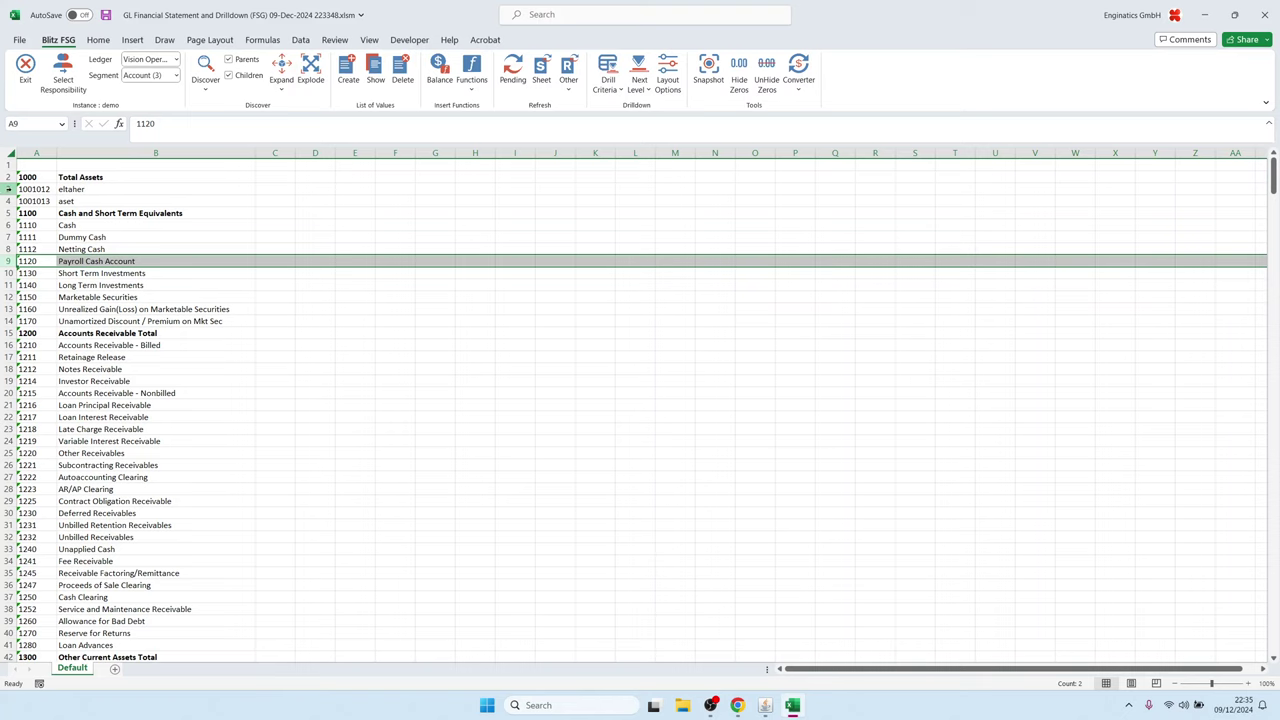
{"action": "left_click_drag", "start_coordinate": [8, 189], "coordinate": [8, 201]}
{"action": "right_click", "coordinate": [82, 196]}
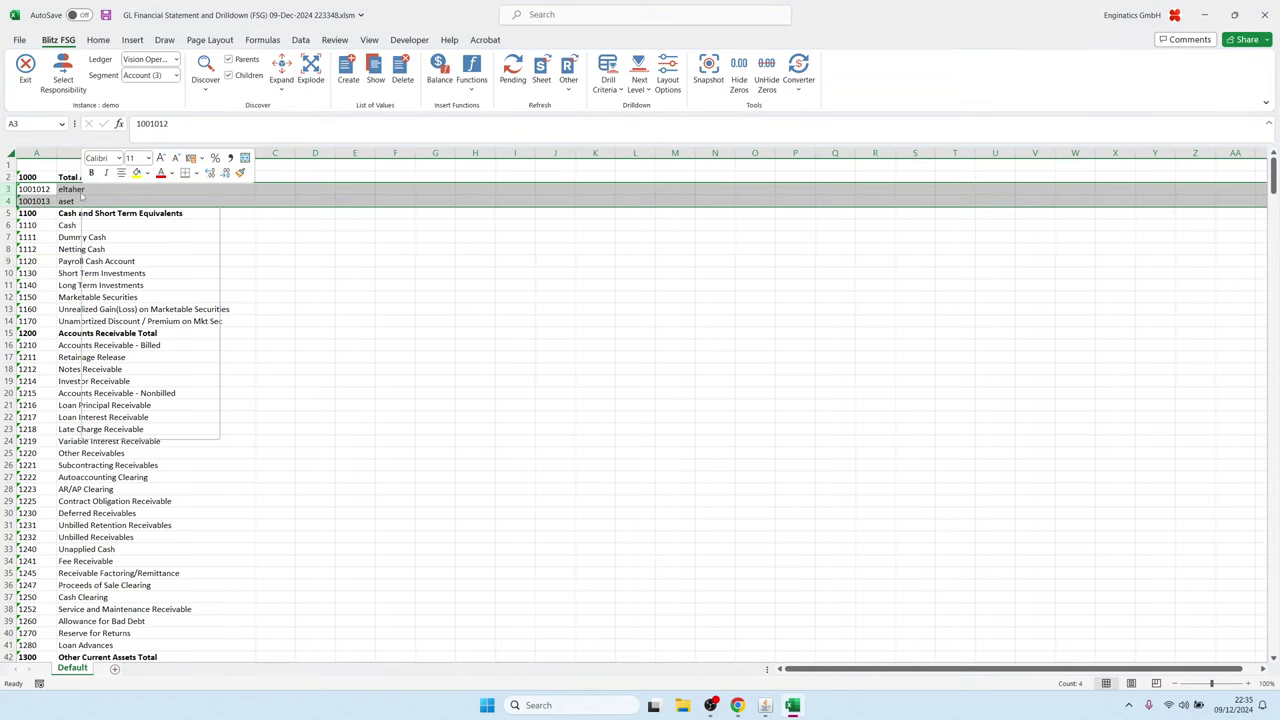
{"action": "left_click", "coordinate": [116, 339]}
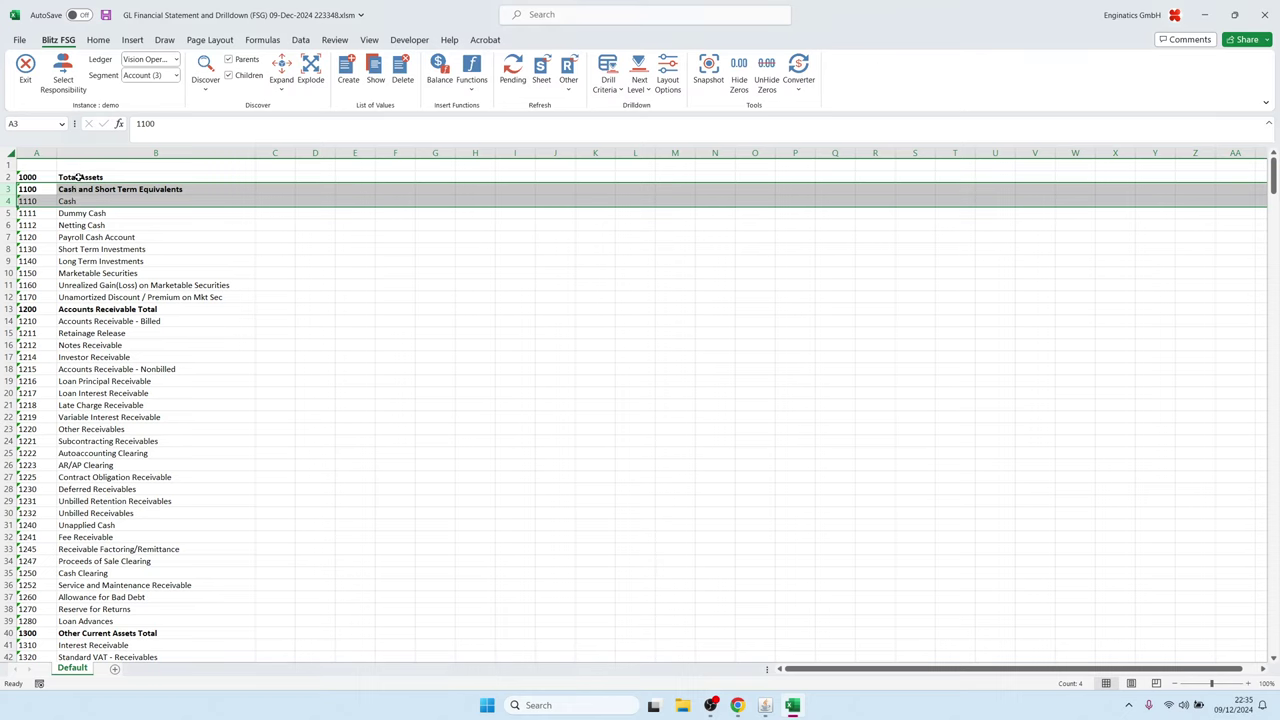
Step: Create a Period Name list of values in cell C1
{"action": "left_click", "coordinate": [80, 177]}
{"action": "left_click", "coordinate": [272, 177]}
{"action": "left_click", "coordinate": [273, 164]}
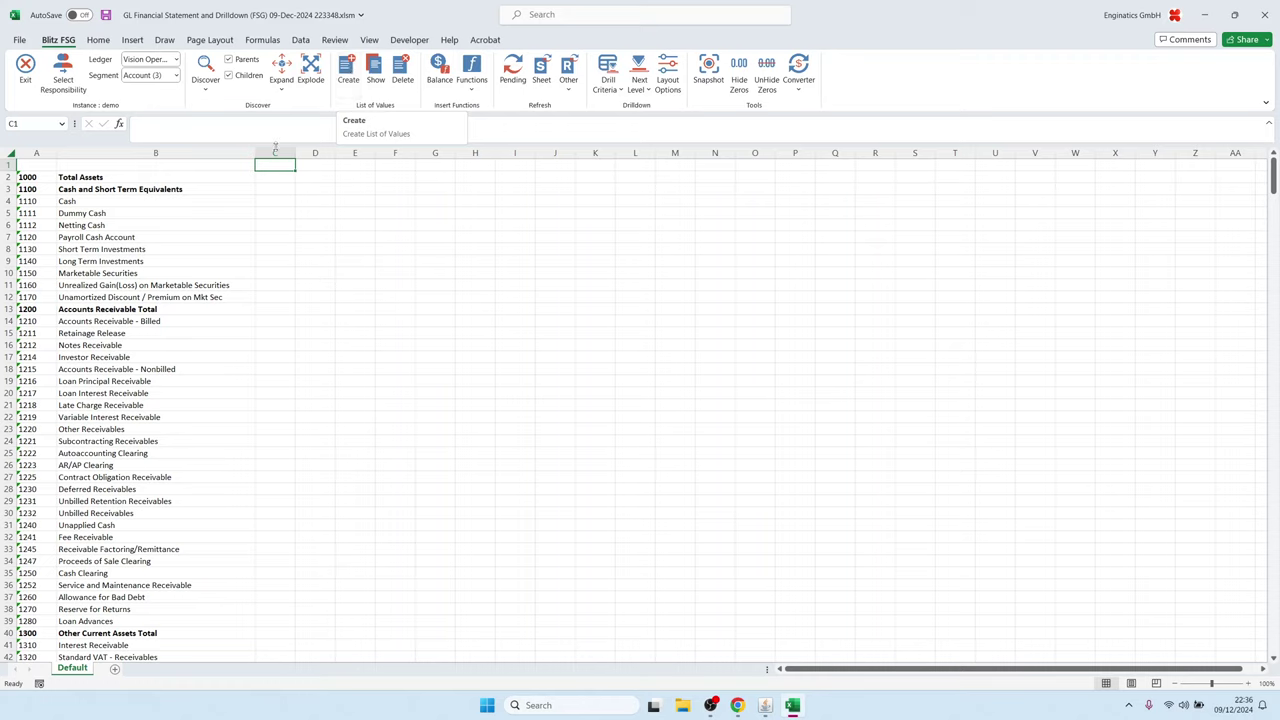
{"action": "left_click", "coordinate": [349, 70]}
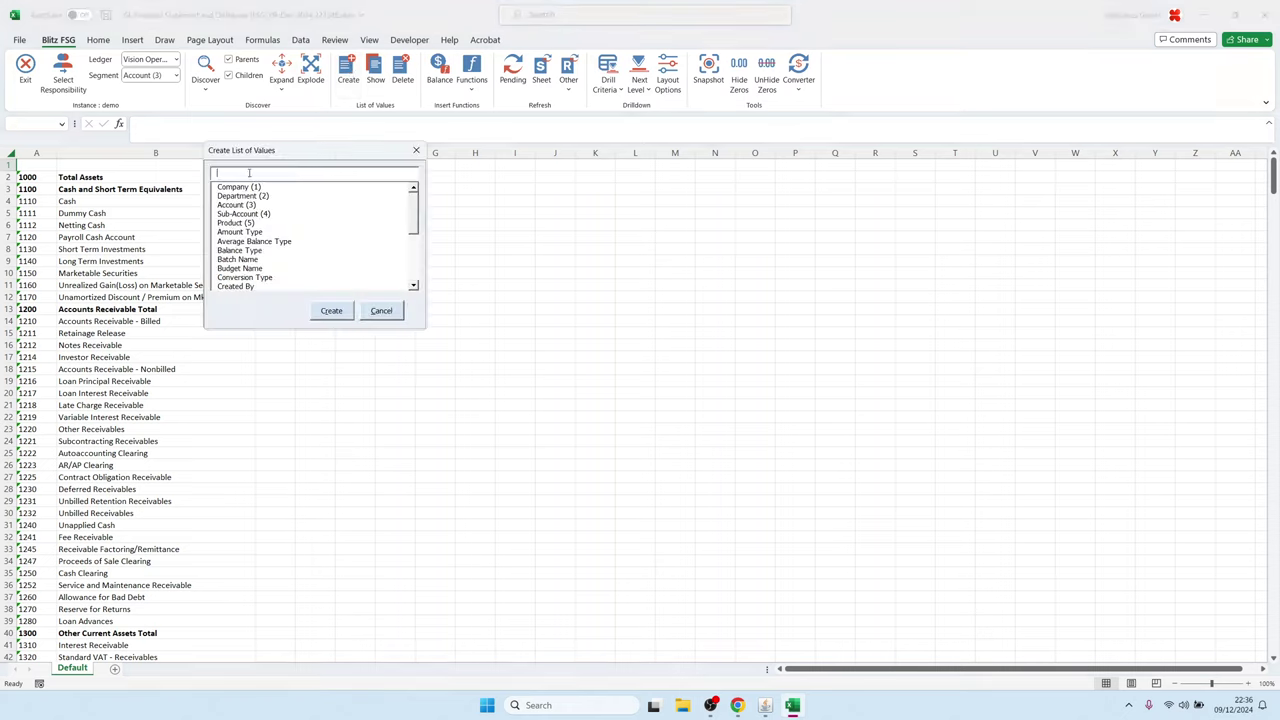
{"action": "type", "text": "per"}
{"action": "key", "text": "Down"}
{"action": "key", "text": "Down"}
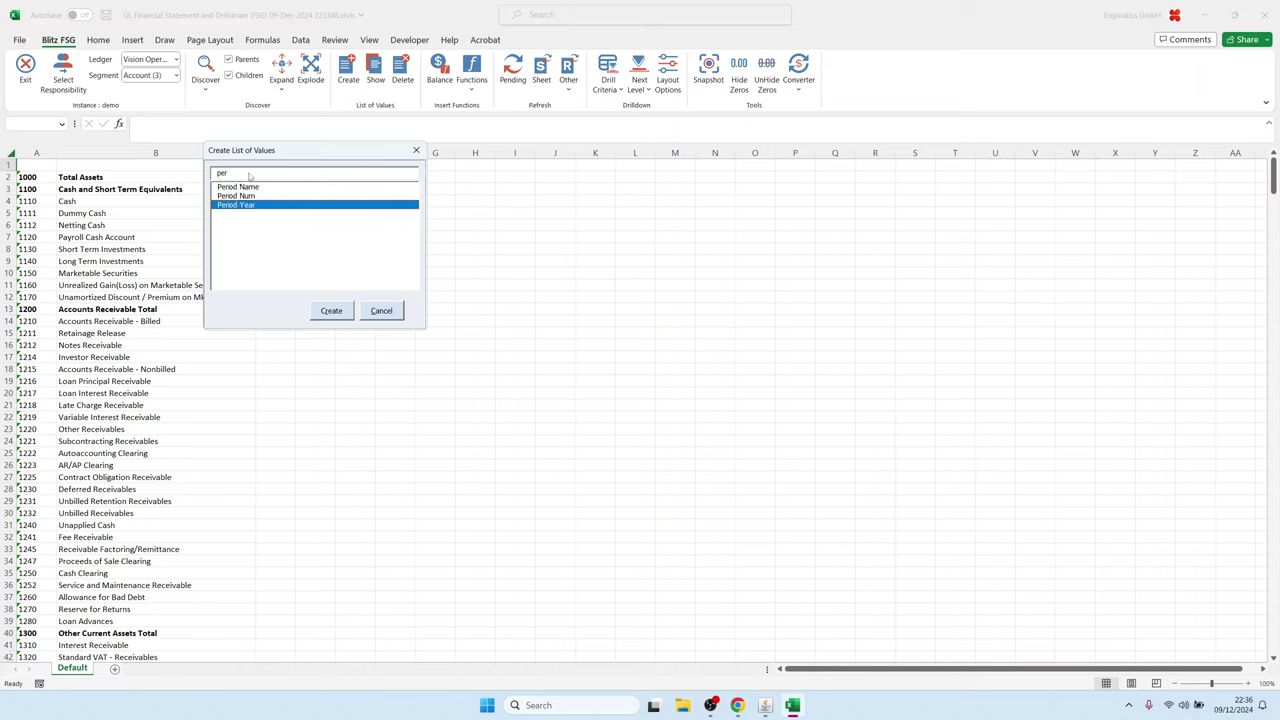
{"action": "key", "text": "Up"}
{"action": "key", "text": "Up"}
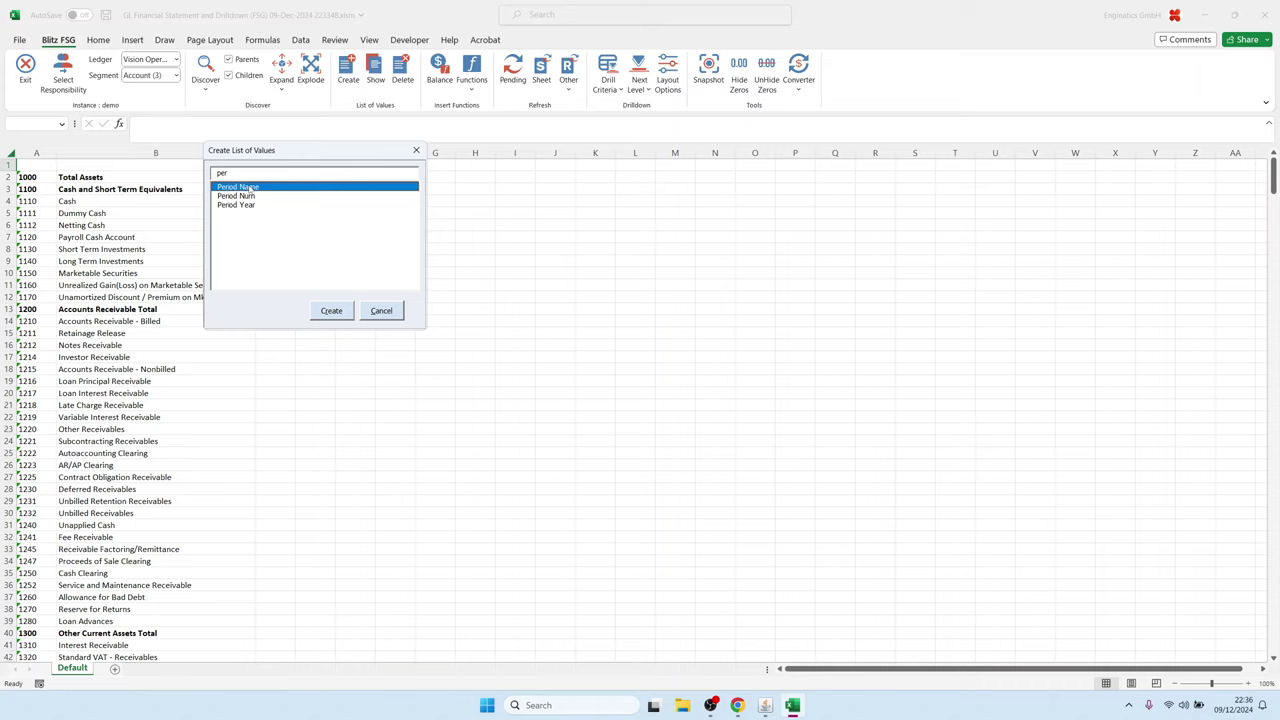
{"action": "key", "text": "Return"}
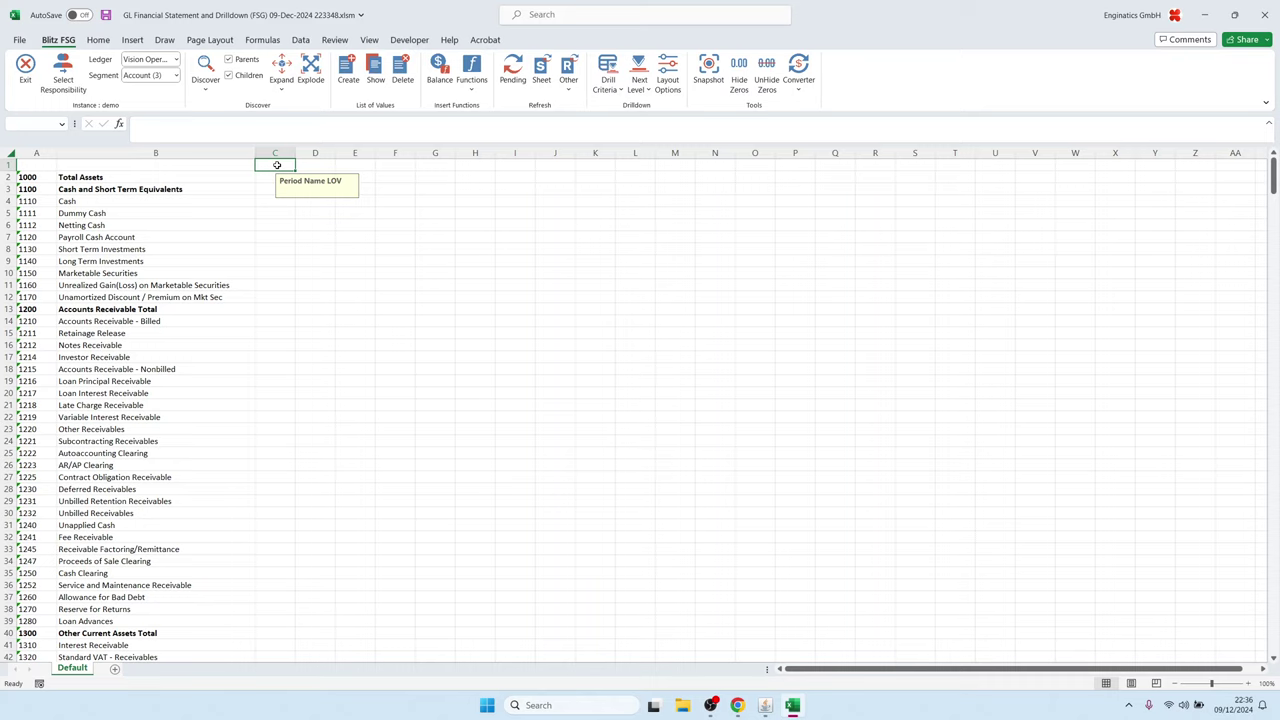
Step: Set the period name in cell C1 to Jan-08 from its list of values
{"action": "double_click", "coordinate": [276, 165]}
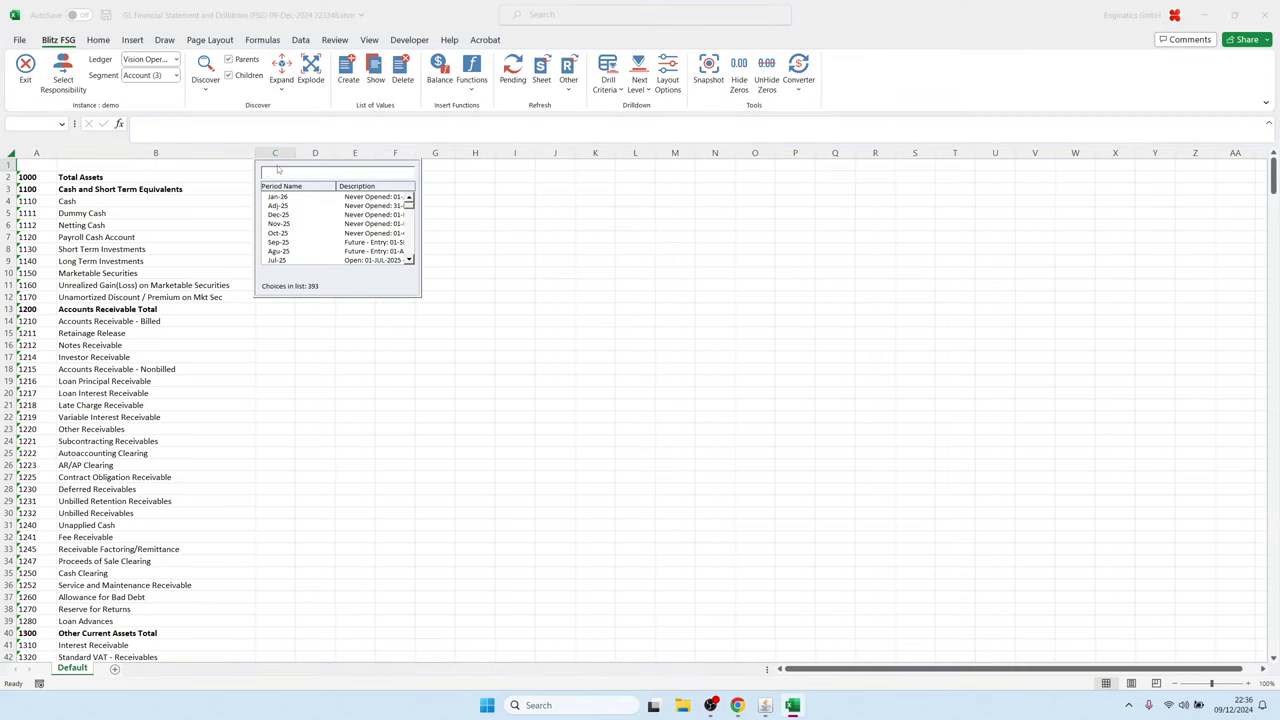
{"action": "type", "text": "jan-08"}
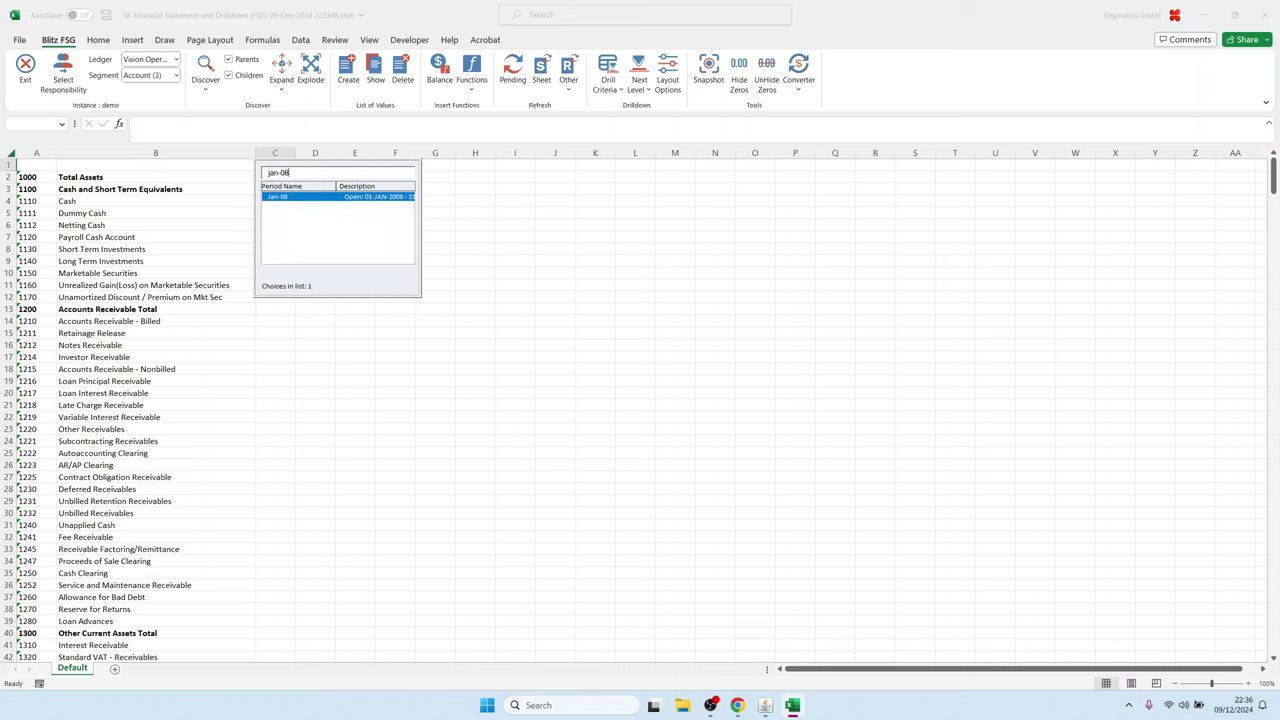
{"action": "double_click", "coordinate": [286, 197]}
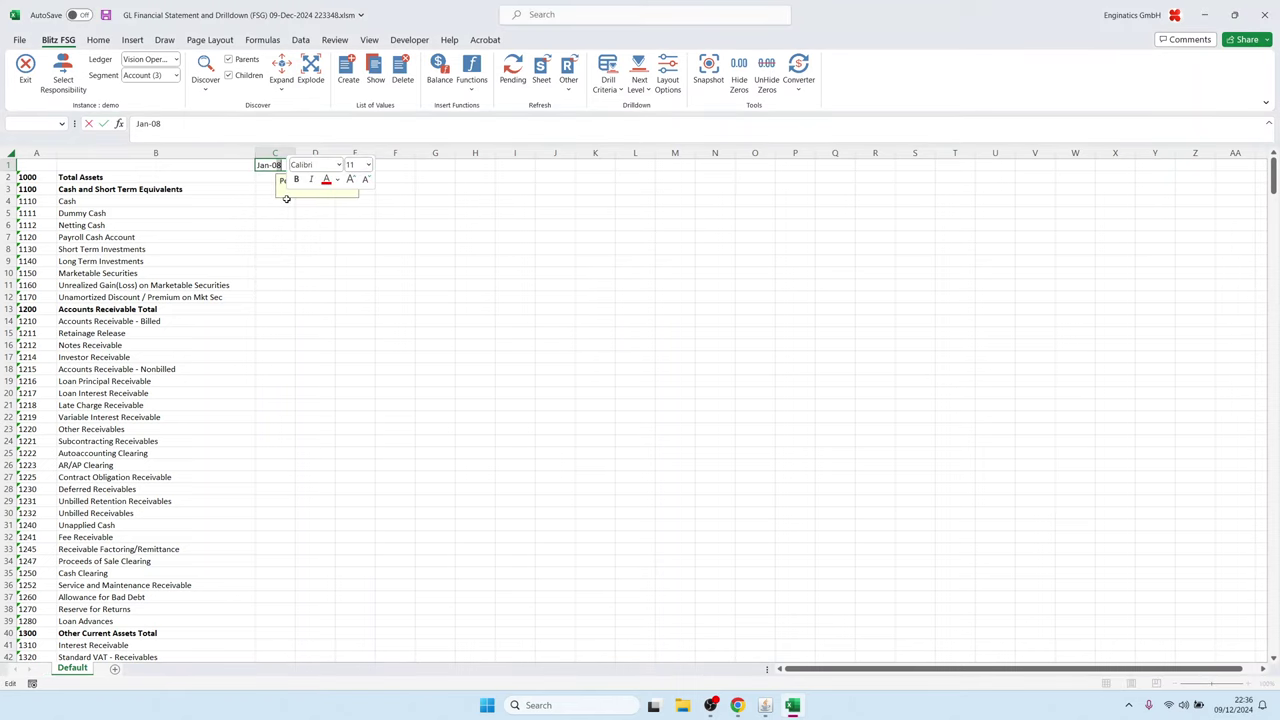
{"action": "left_click", "coordinate": [265, 249]}
Step: Discover the Period Name values to the right from C1 across C1:N1, filling the months up to Dec-08
{"action": "left_click_drag", "start_coordinate": [268, 165], "coordinate": [704, 162]}
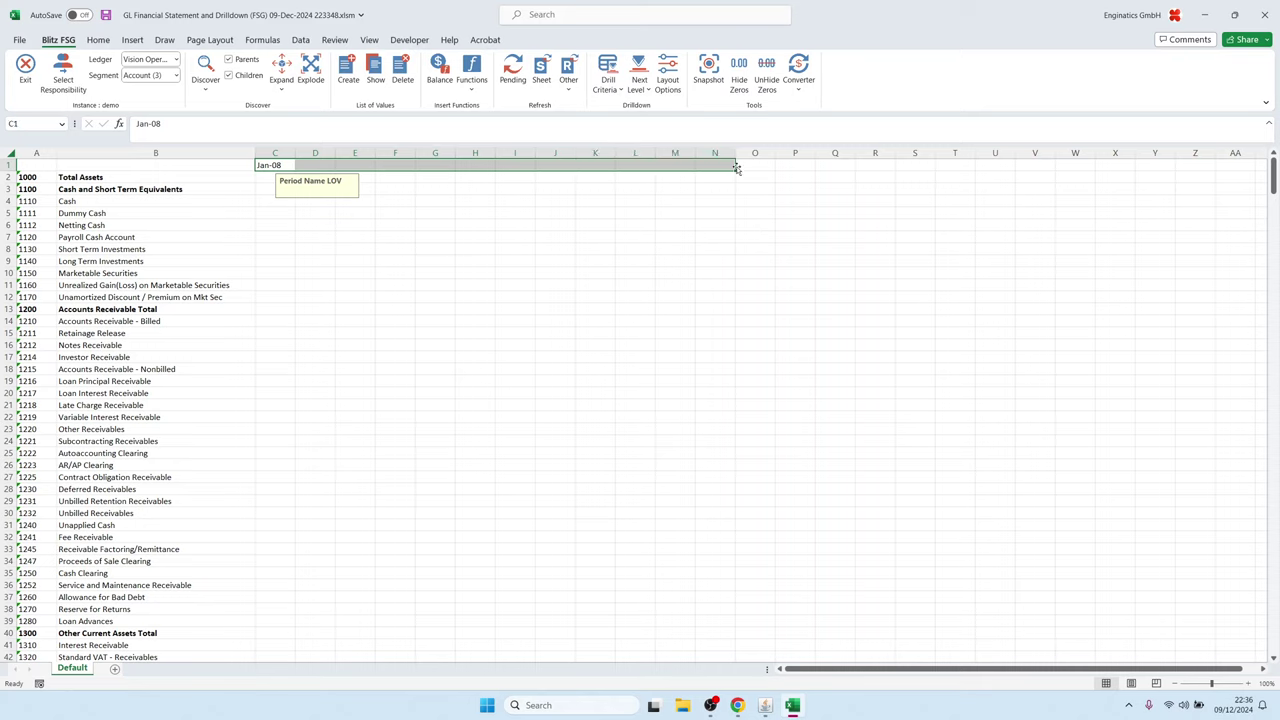
{"action": "left_click", "coordinate": [206, 88]}
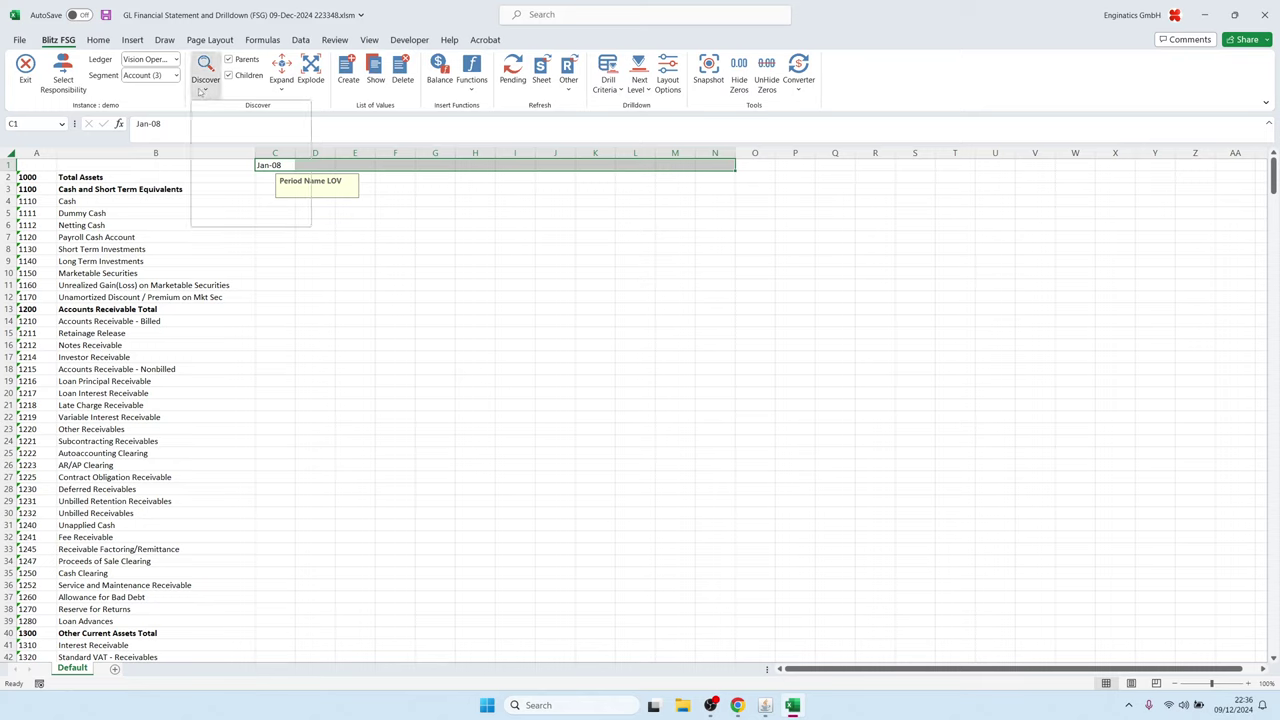
{"action": "left_click", "coordinate": [176, 77]}
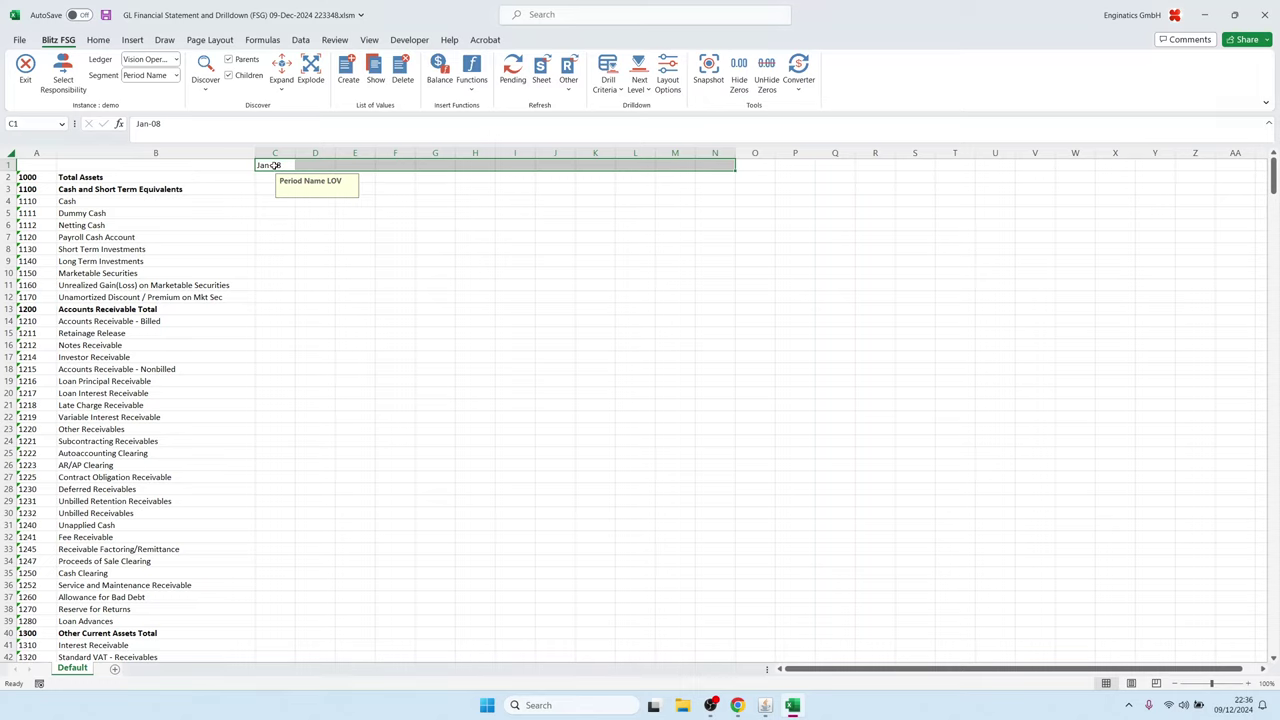
{"action": "left_click", "coordinate": [208, 88]}
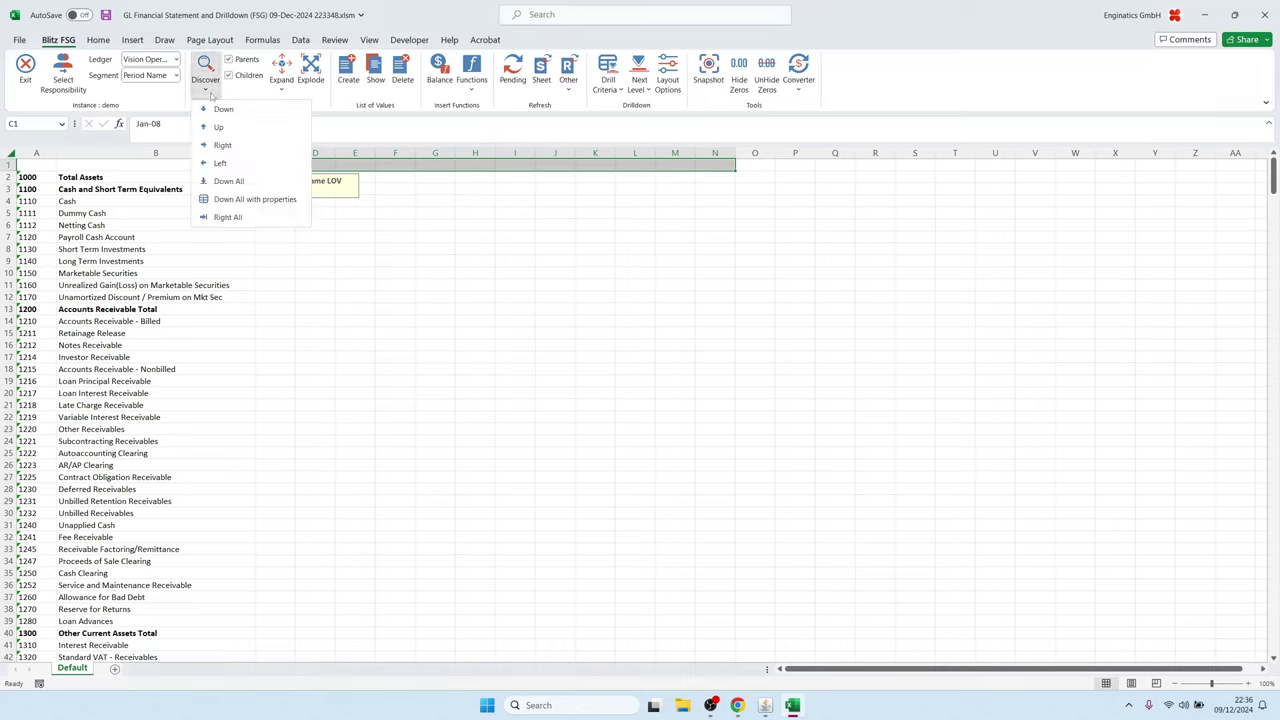
{"action": "left_click", "coordinate": [218, 145]}
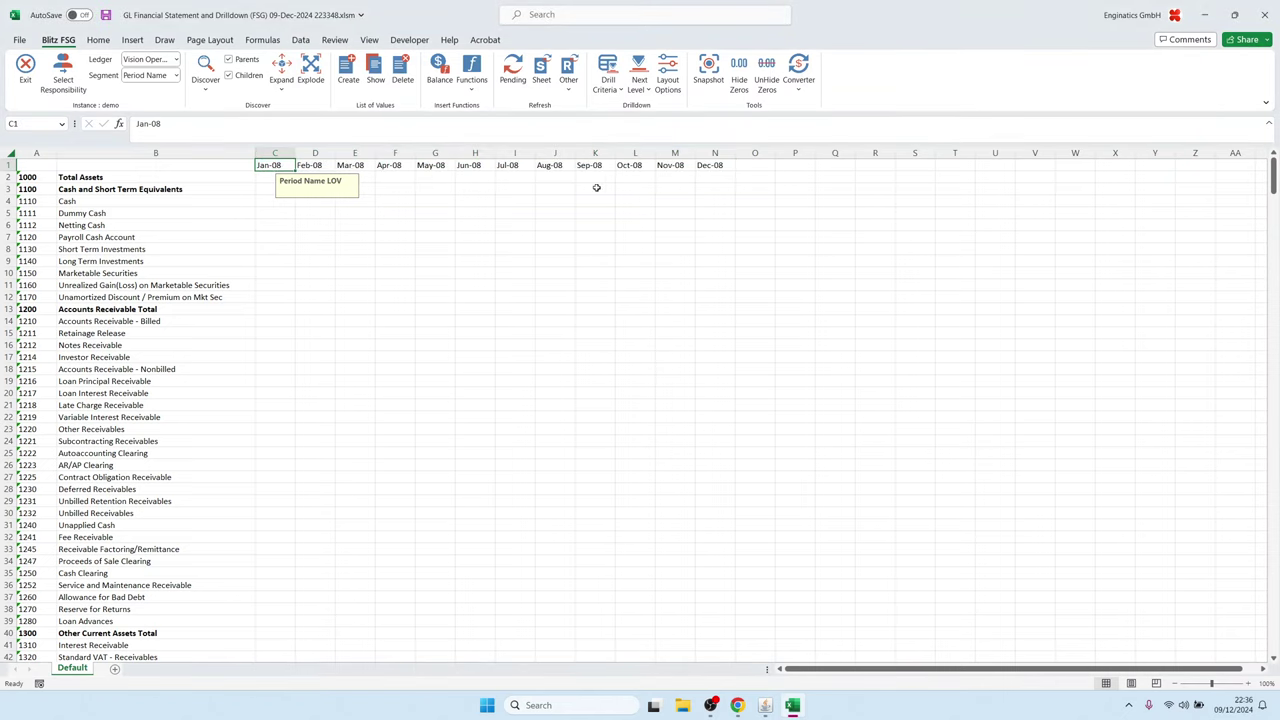
Step: Make the period names in C1:N1 bold and freeze the top row
{"action": "left_click_drag", "start_coordinate": [711, 165], "coordinate": [275, 166]}
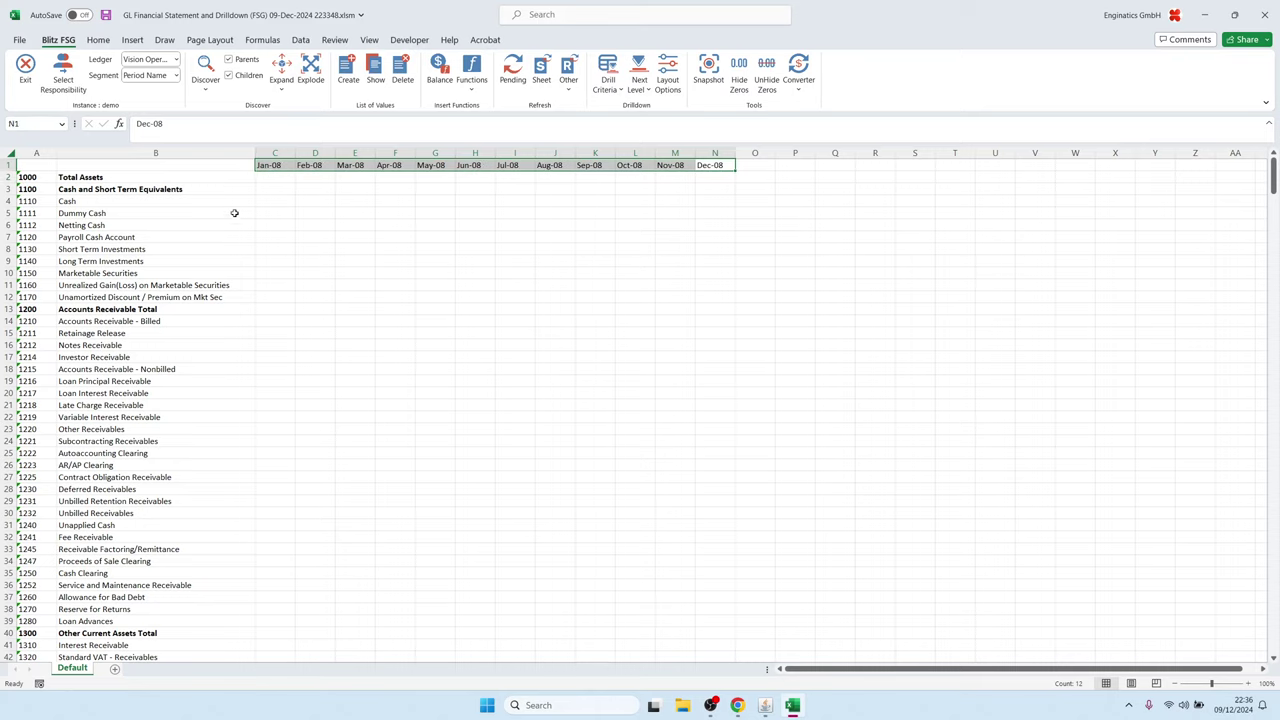
{"action": "left_click", "coordinate": [98, 40]}
{"action": "left_click", "coordinate": [160, 83]}
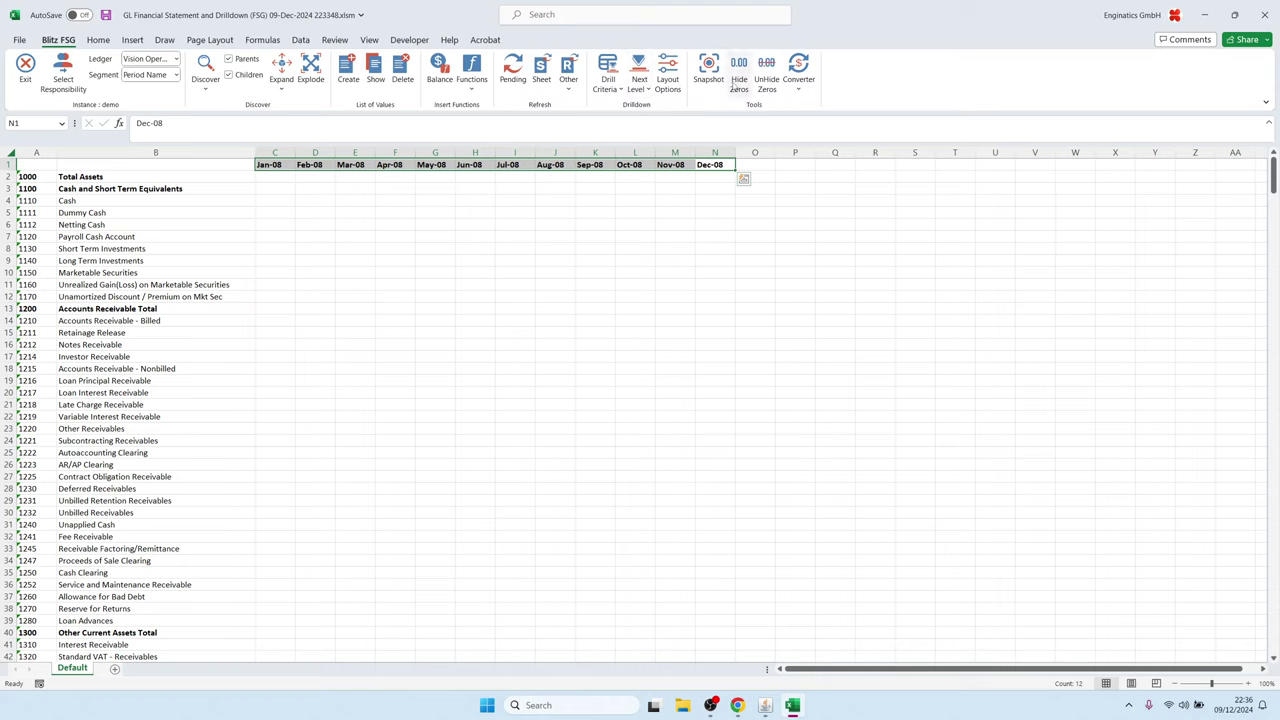
{"action": "left_click", "coordinate": [368, 42]}
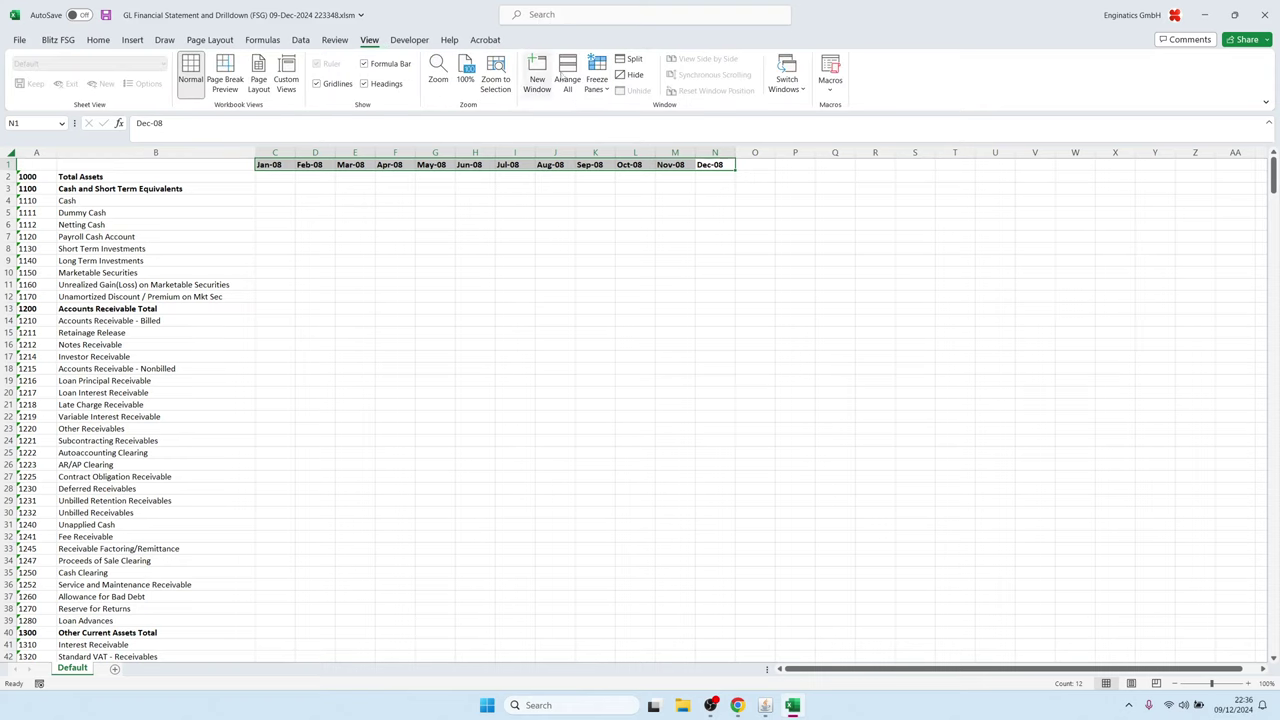
{"action": "left_click", "coordinate": [597, 76]}
{"action": "left_click", "coordinate": [649, 152]}
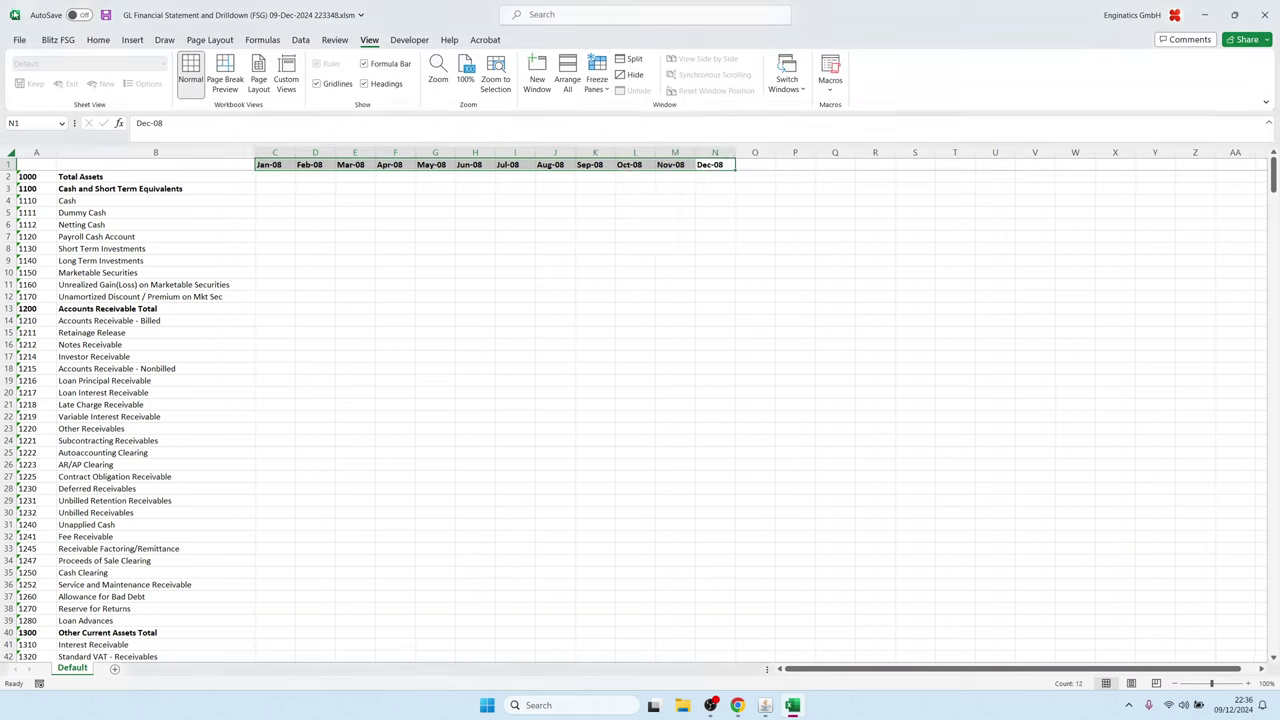
Step: Start a Balance function in cell C2 and link its Period Name parameter to the Jan-08 header as =C$1
{"action": "left_click", "coordinate": [55, 40]}
{"action": "left_click", "coordinate": [279, 178]}
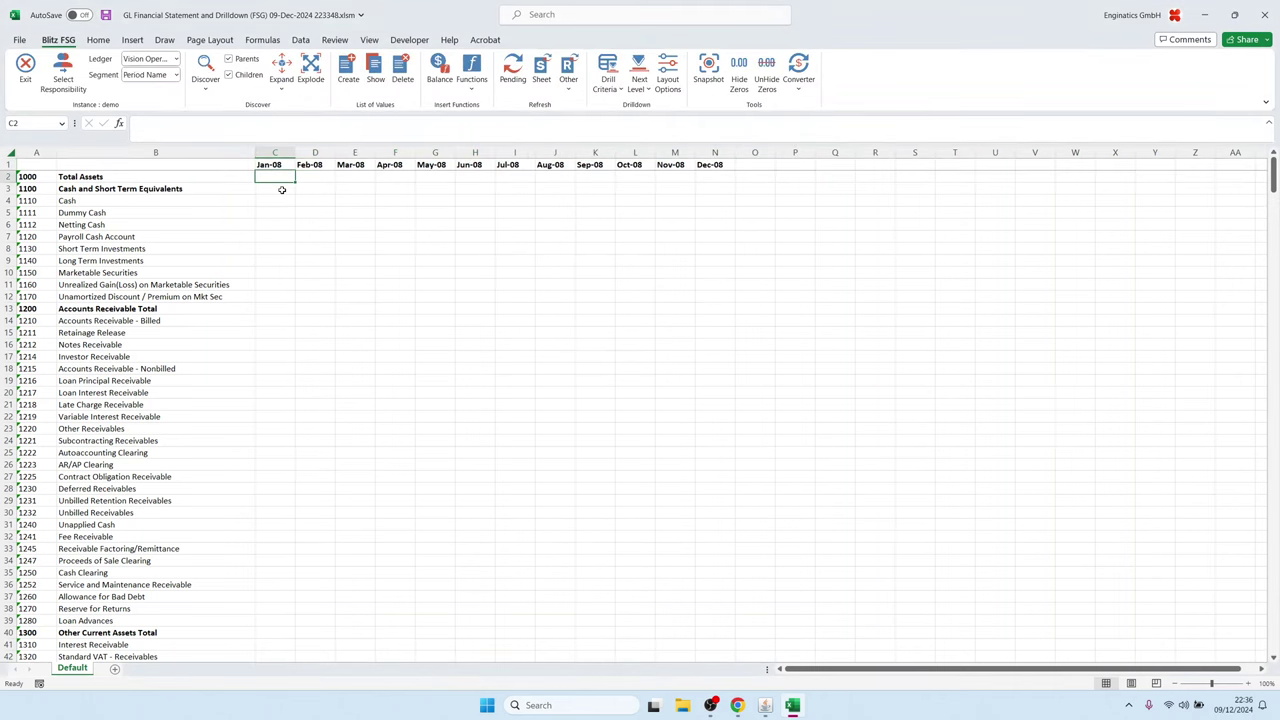
{"action": "left_click", "coordinate": [440, 70]}
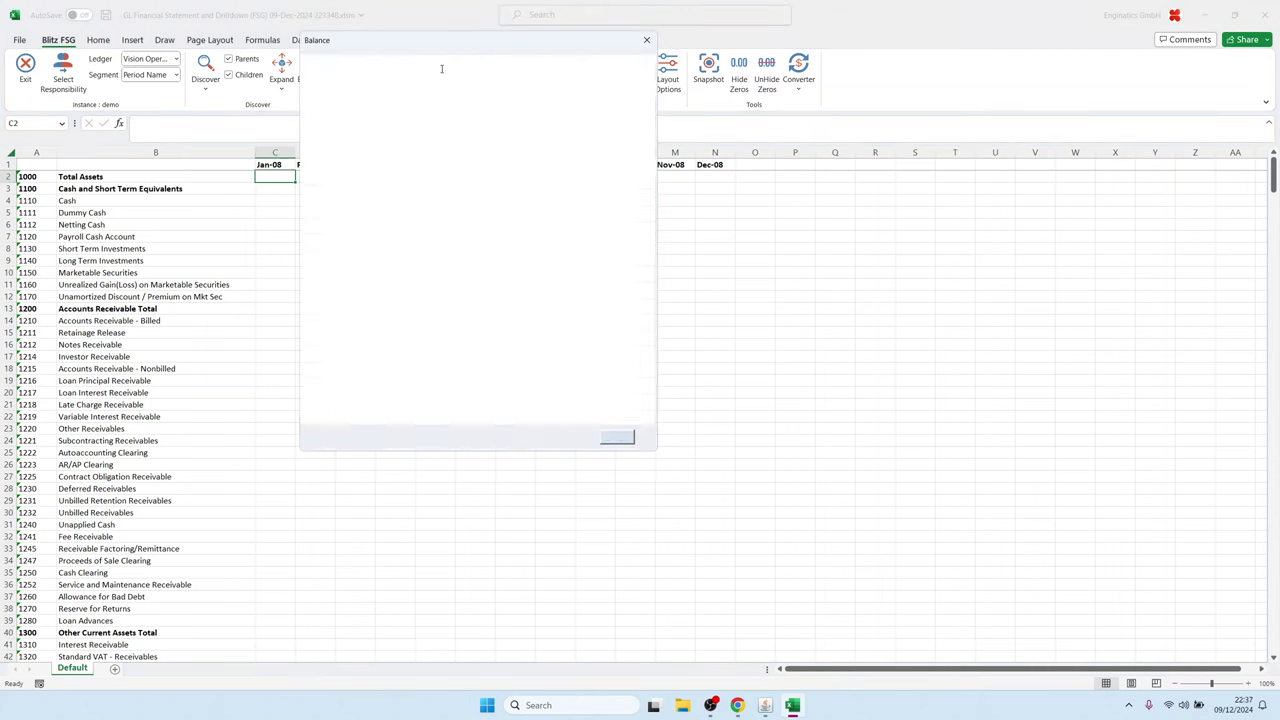
{"action": "left_click_drag", "start_coordinate": [426, 39], "coordinate": [446, 138]}
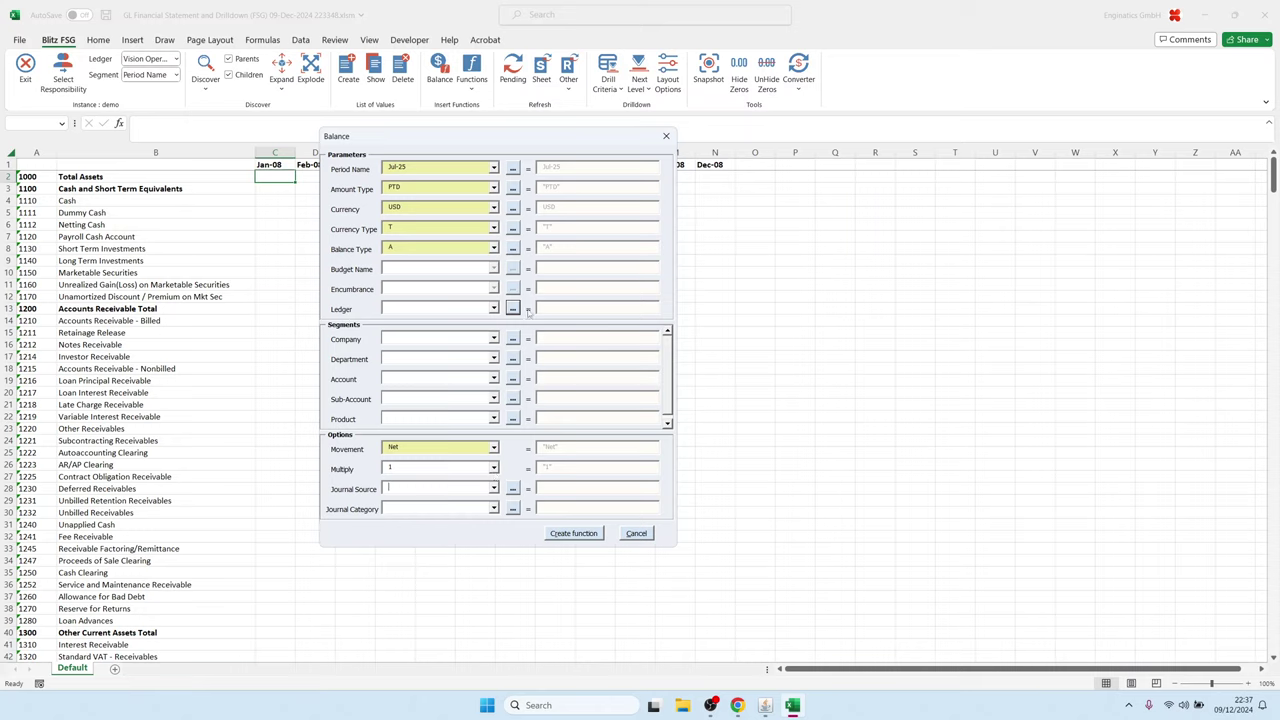
{"action": "left_click", "coordinate": [493, 169]}
{"action": "left_click", "coordinate": [403, 181]}
{"action": "left_click", "coordinate": [283, 164]}
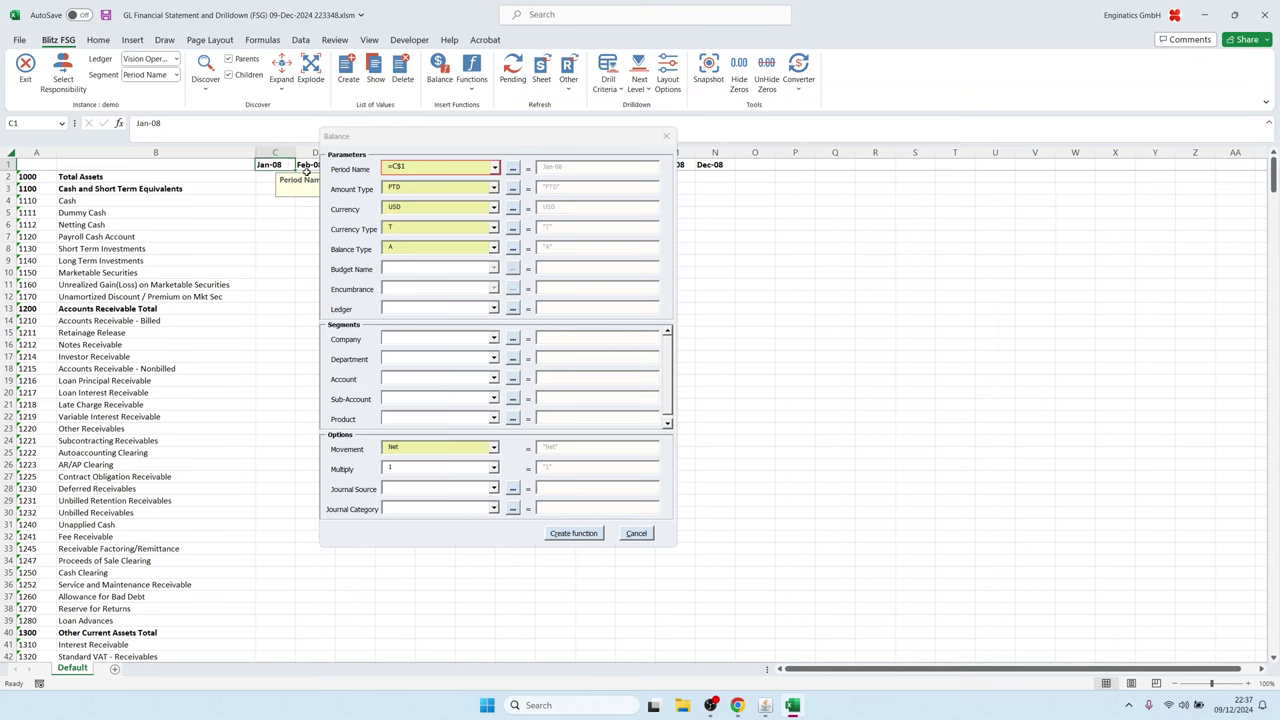
Step: Review the available amount types and balance types, keeping Amount Type PTD and Balance Type A
{"action": "left_click", "coordinate": [493, 188]}
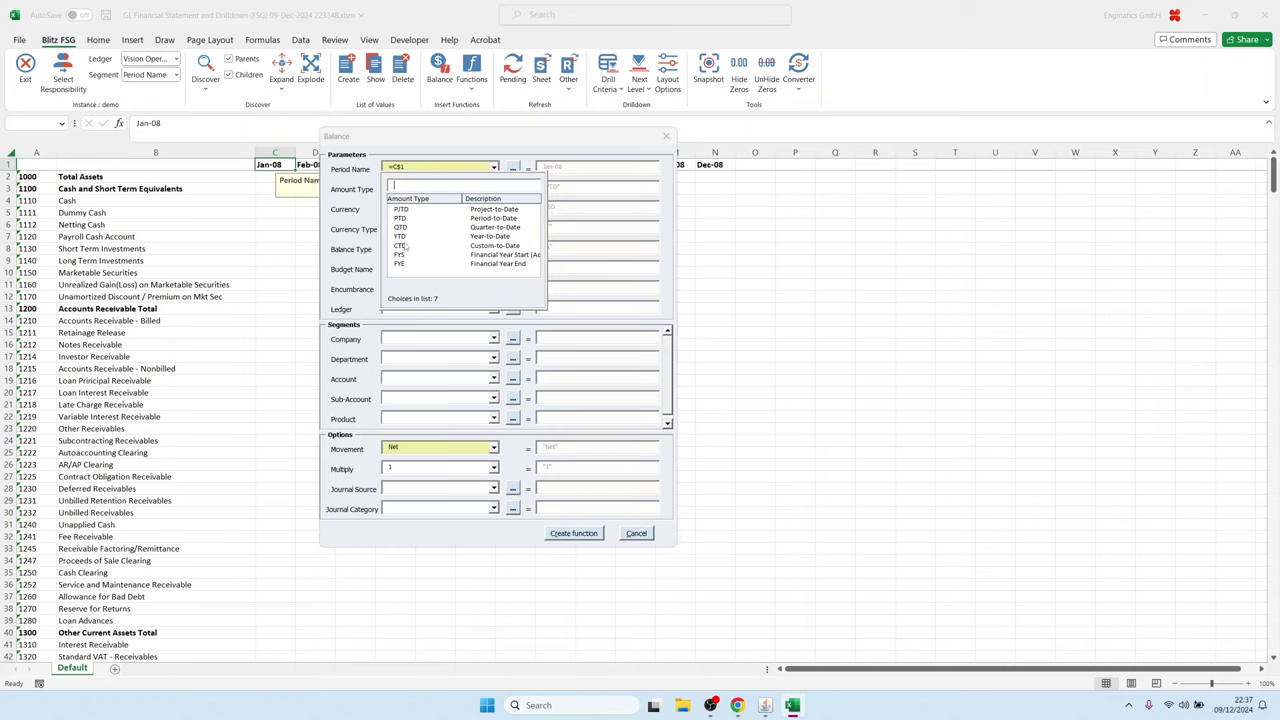
{"action": "left_click", "coordinate": [401, 246]}
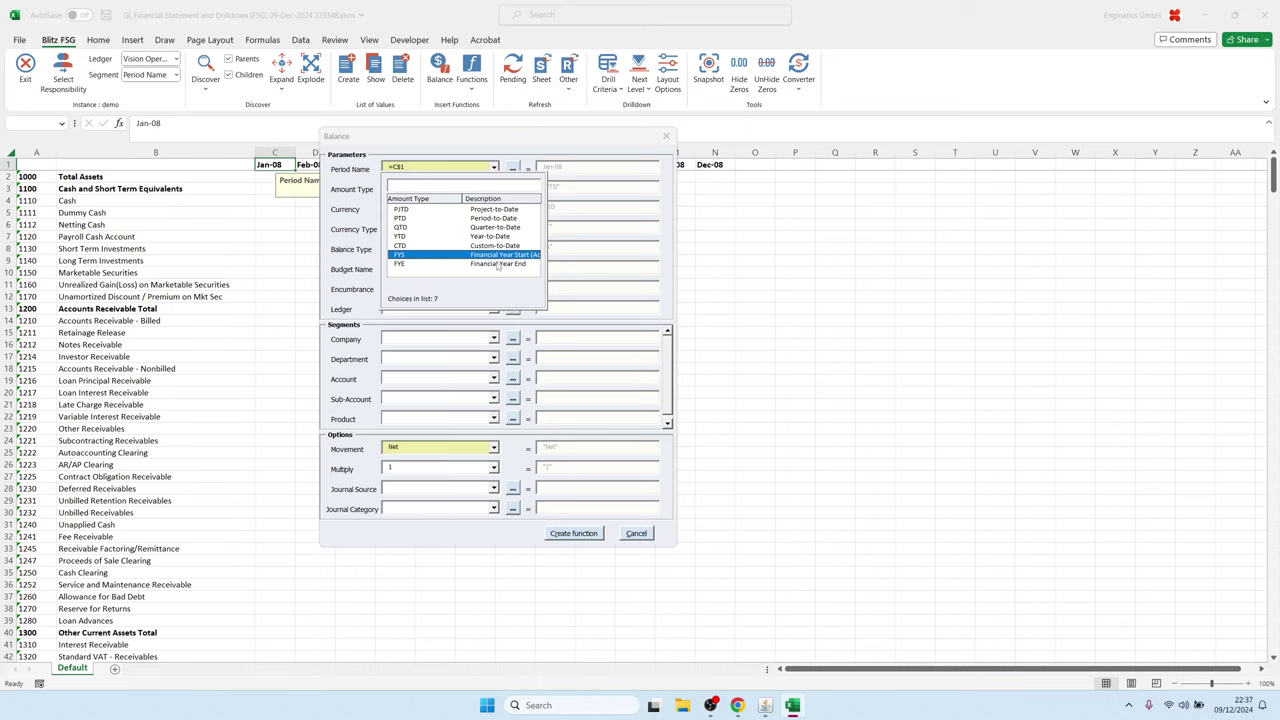
{"action": "left_click", "coordinate": [400, 218]}
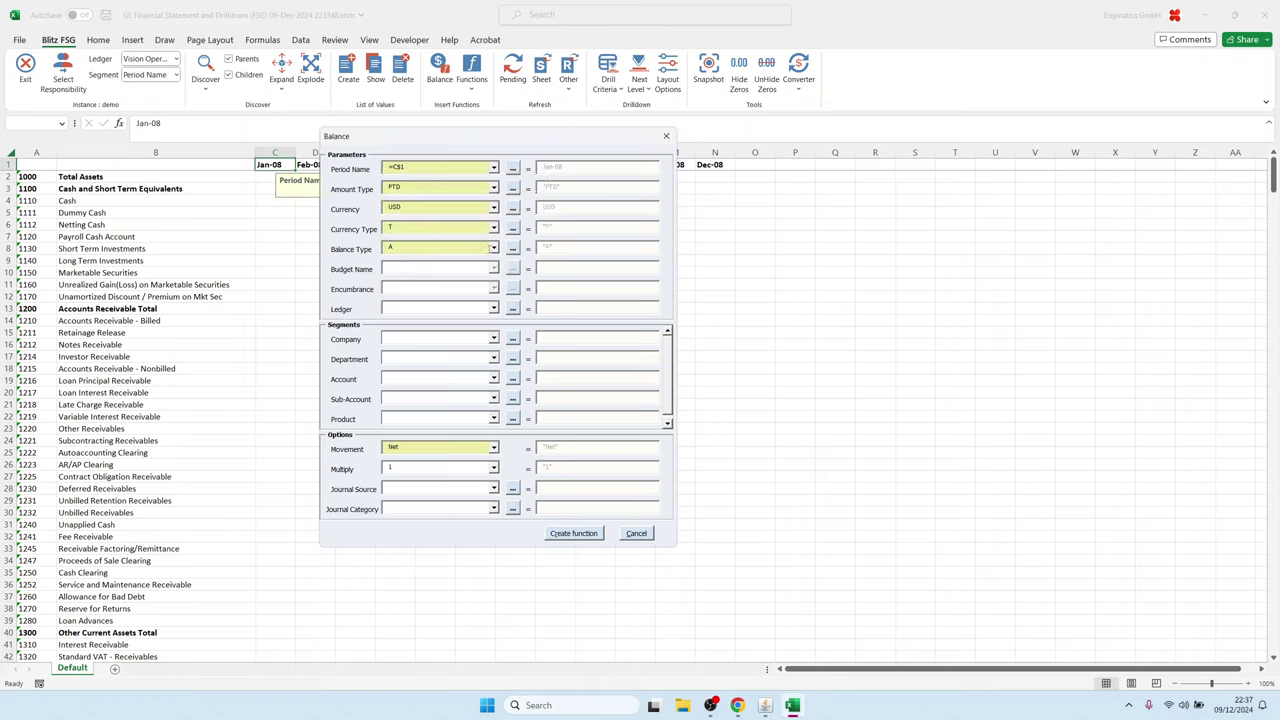
{"action": "left_click", "coordinate": [493, 248]}
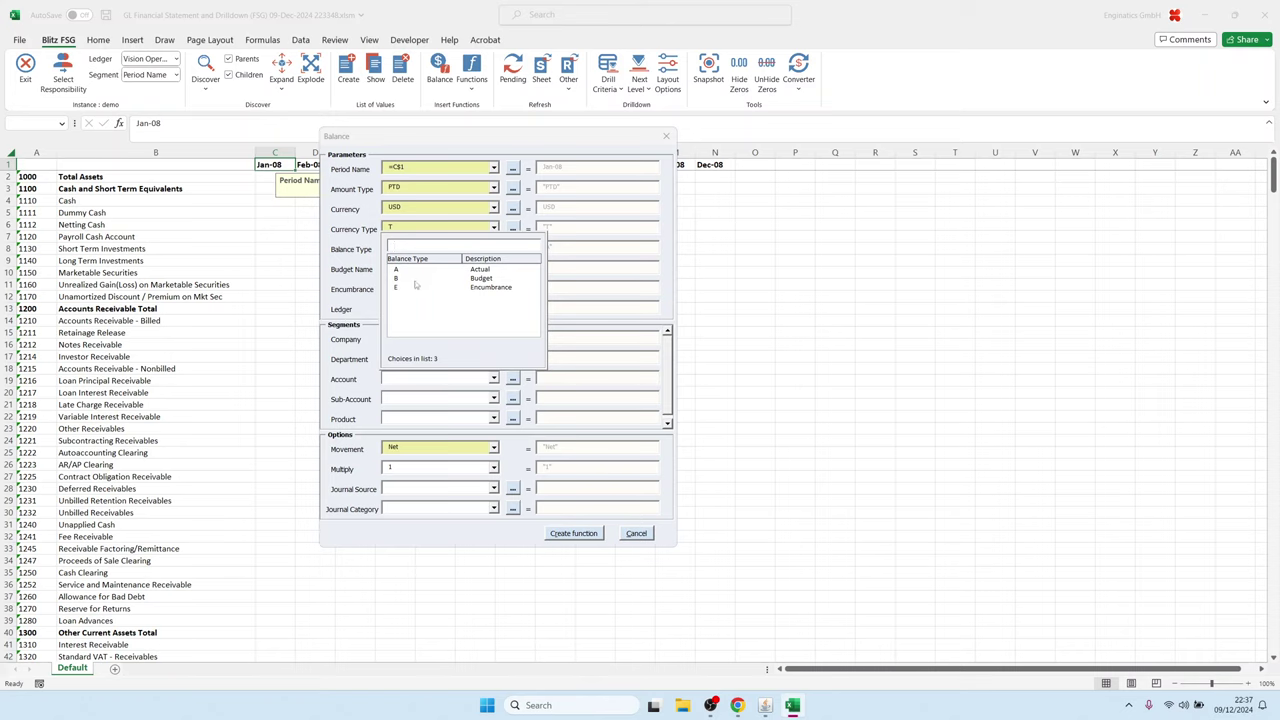
{"action": "left_click", "coordinate": [353, 266]}
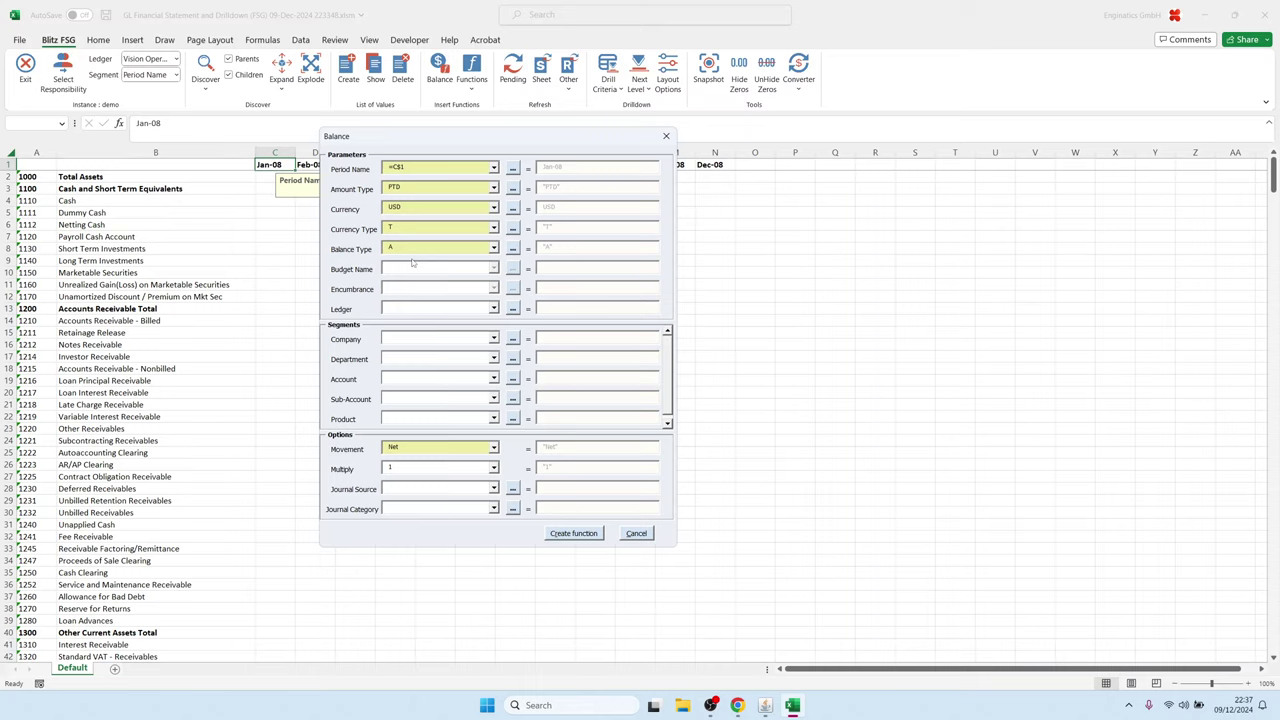
Step: Set the Balance function's Company segment to 01 (Operations)
{"action": "left_click", "coordinate": [494, 340]}
{"action": "left_click", "coordinate": [510, 365]}
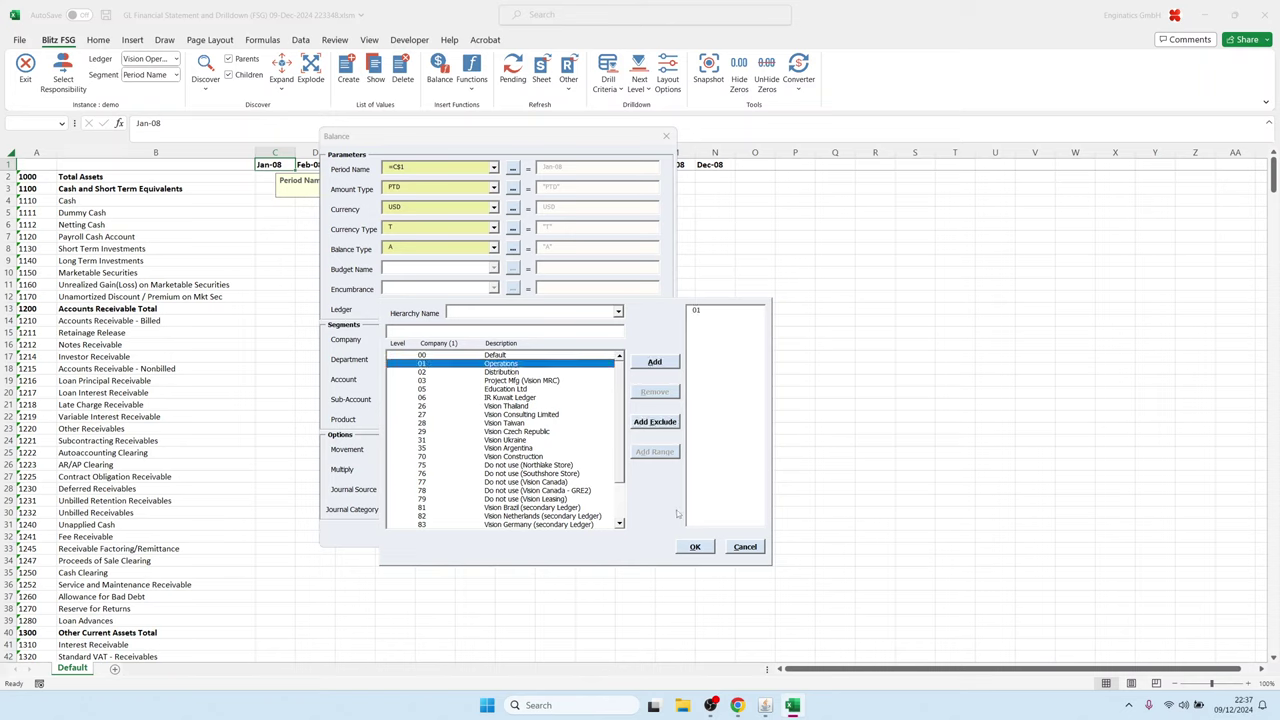
{"action": "left_click", "coordinate": [695, 547]}
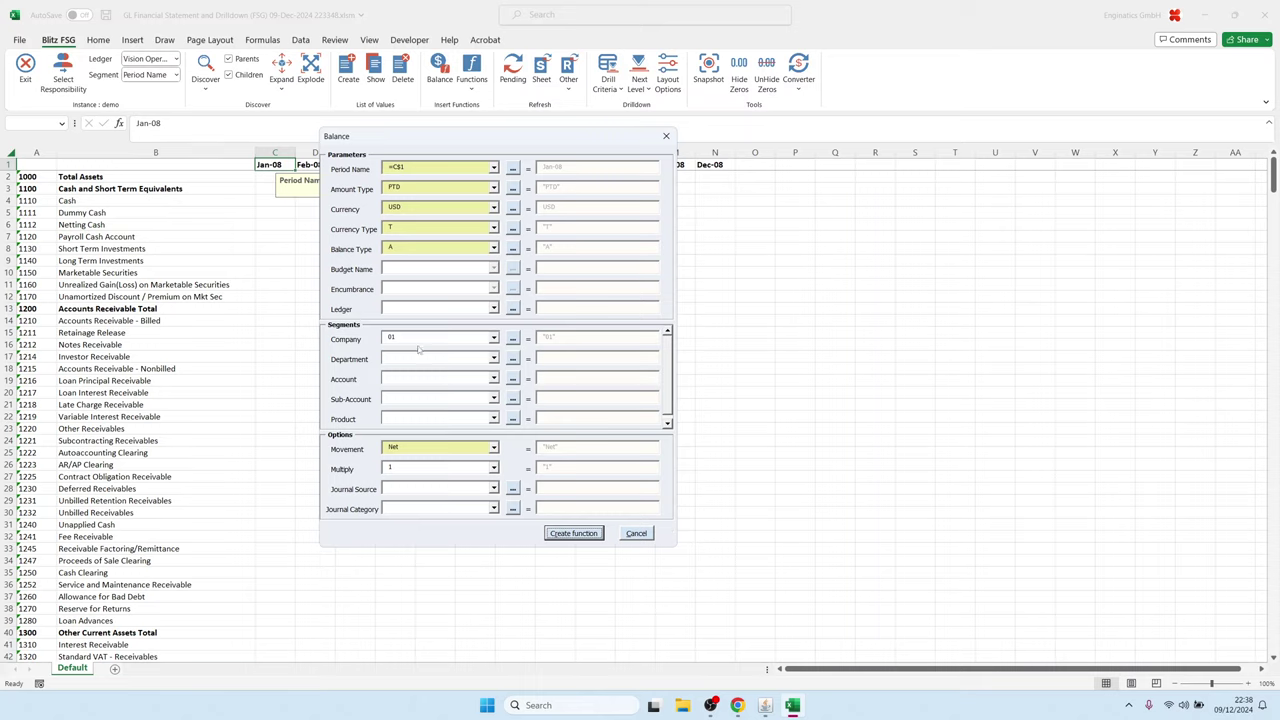
Step: Link the Account segment to the Total Assets account in cell A2 with the column fixed and create the balance function
{"action": "left_click", "coordinate": [479, 377]}
{"action": "left_click", "coordinate": [512, 379]}
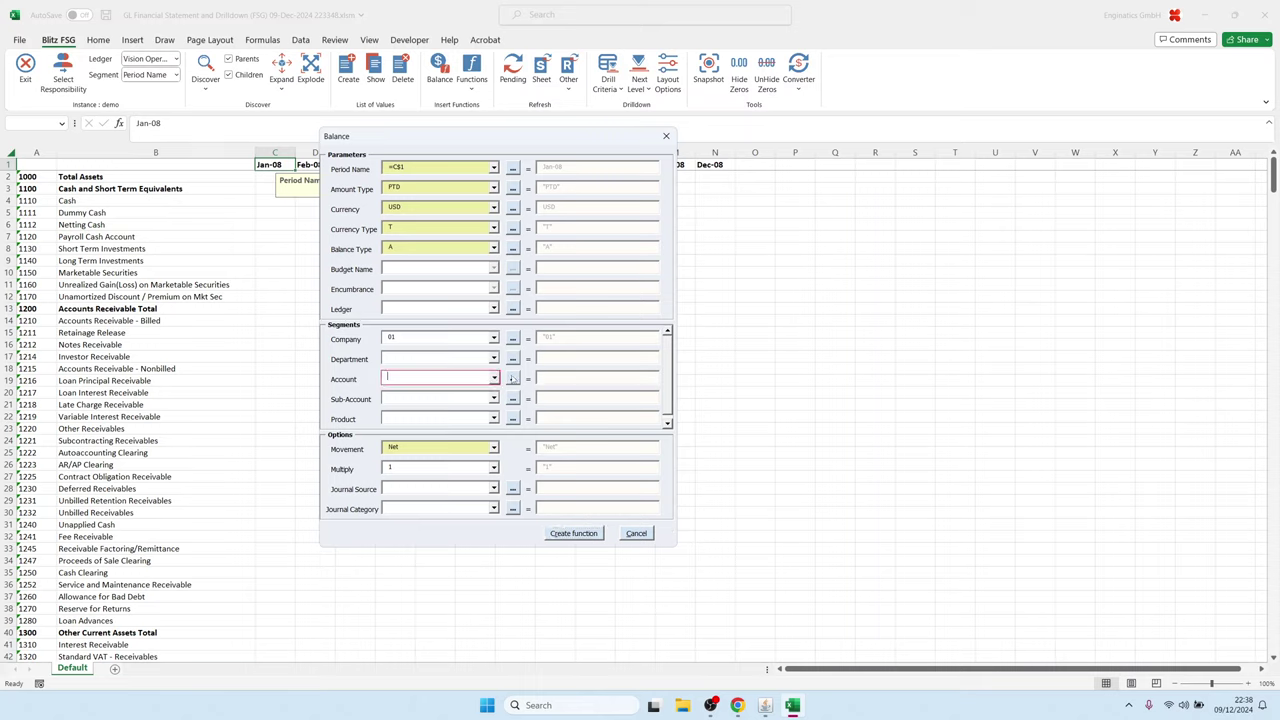
{"action": "left_click", "coordinate": [38, 179]}
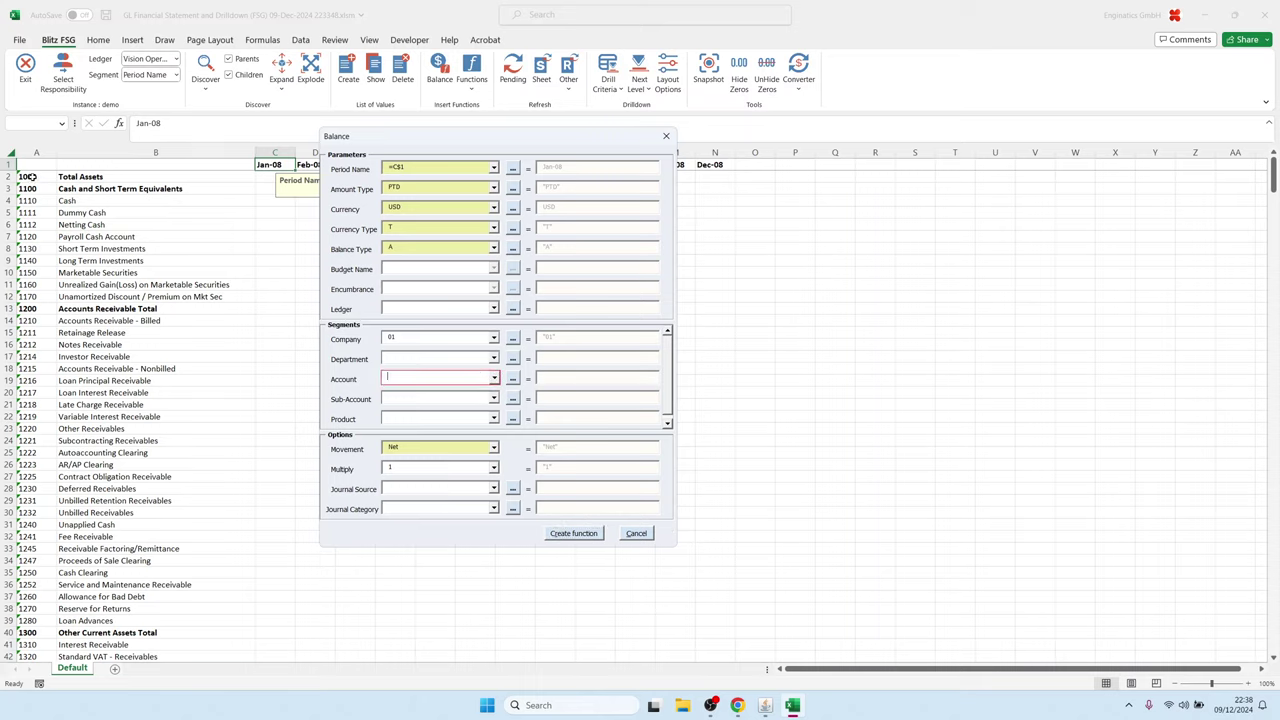
{"action": "left_click", "coordinate": [577, 533]}
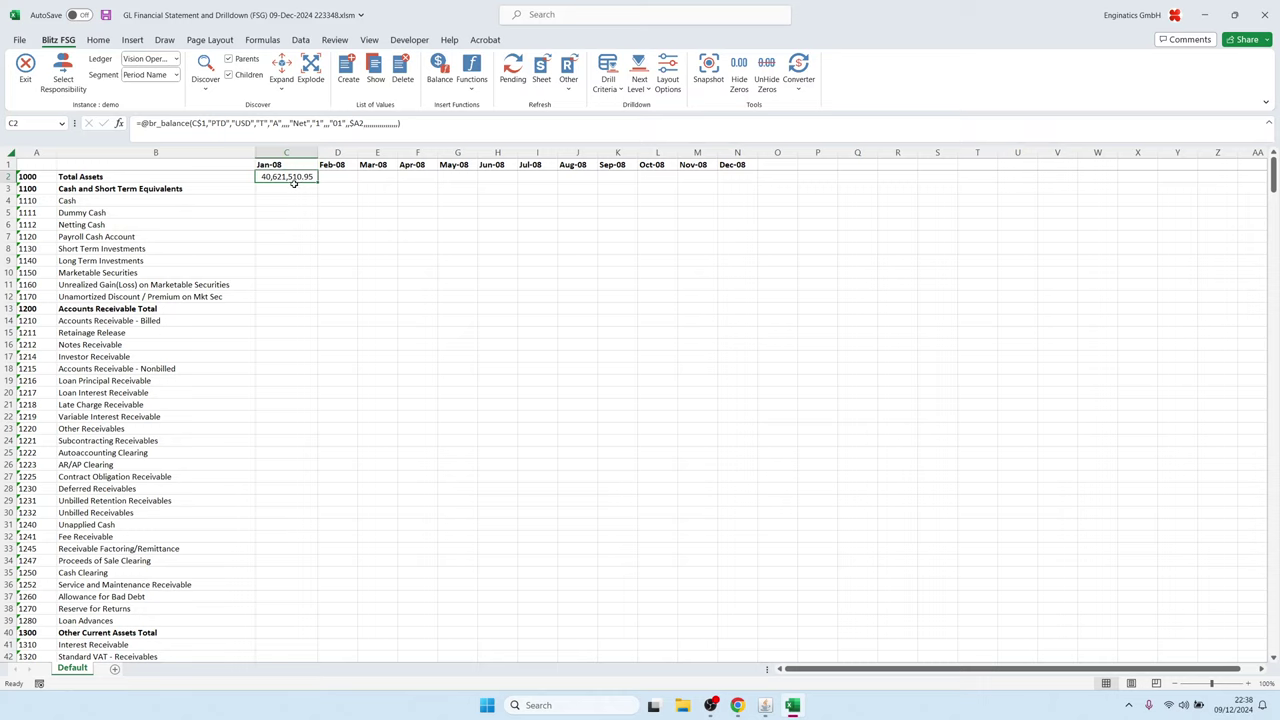
Step: Fill the C2 balance formula across to the Dec-08 column and down all account rows, and refresh the pending balances
{"action": "key", "text": "F2"}
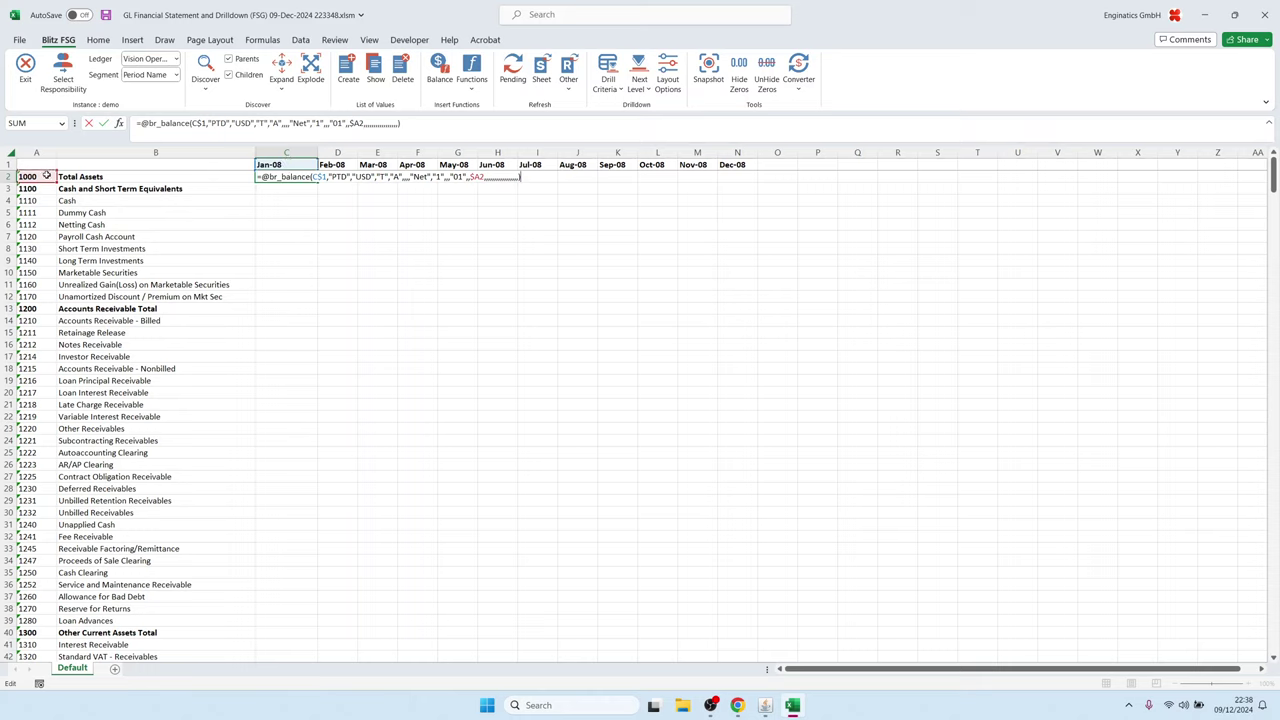
{"action": "key", "text": "Escape"}
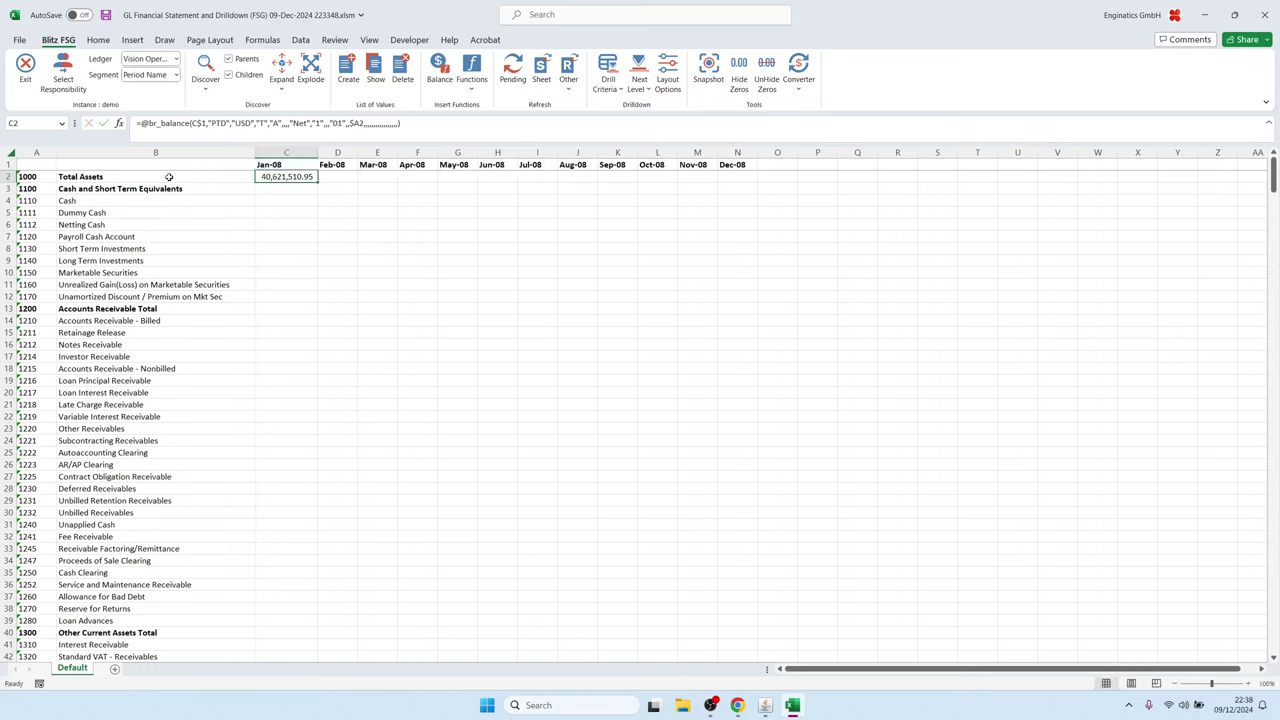
{"action": "left_click_drag", "start_coordinate": [318, 182], "coordinate": [760, 183]}
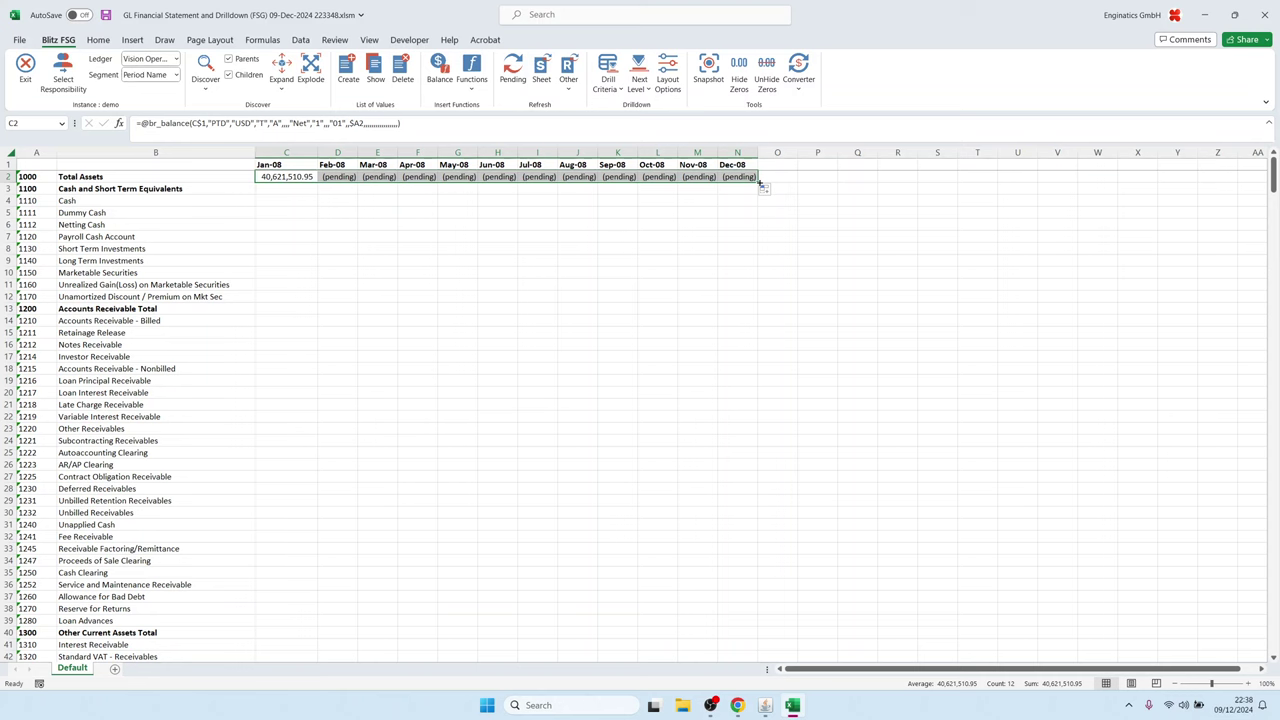
{"action": "double_click", "coordinate": [759, 183]}
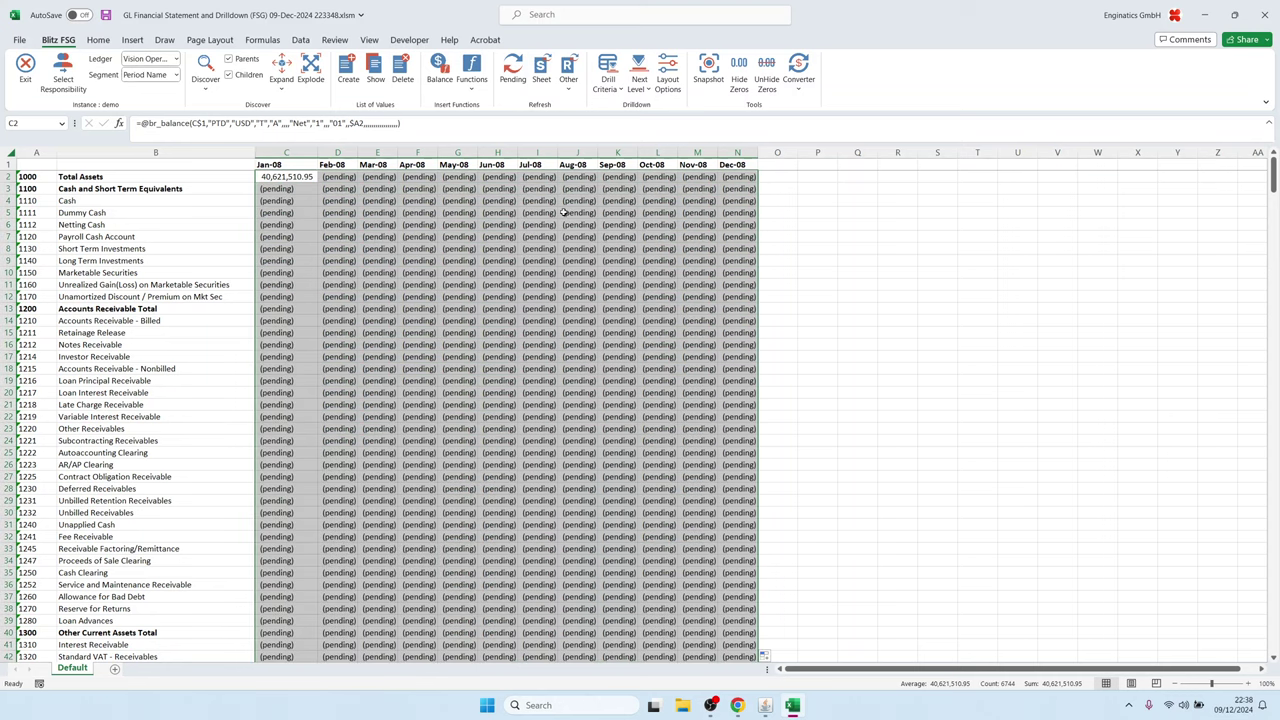
{"action": "left_click", "coordinate": [507, 248]}
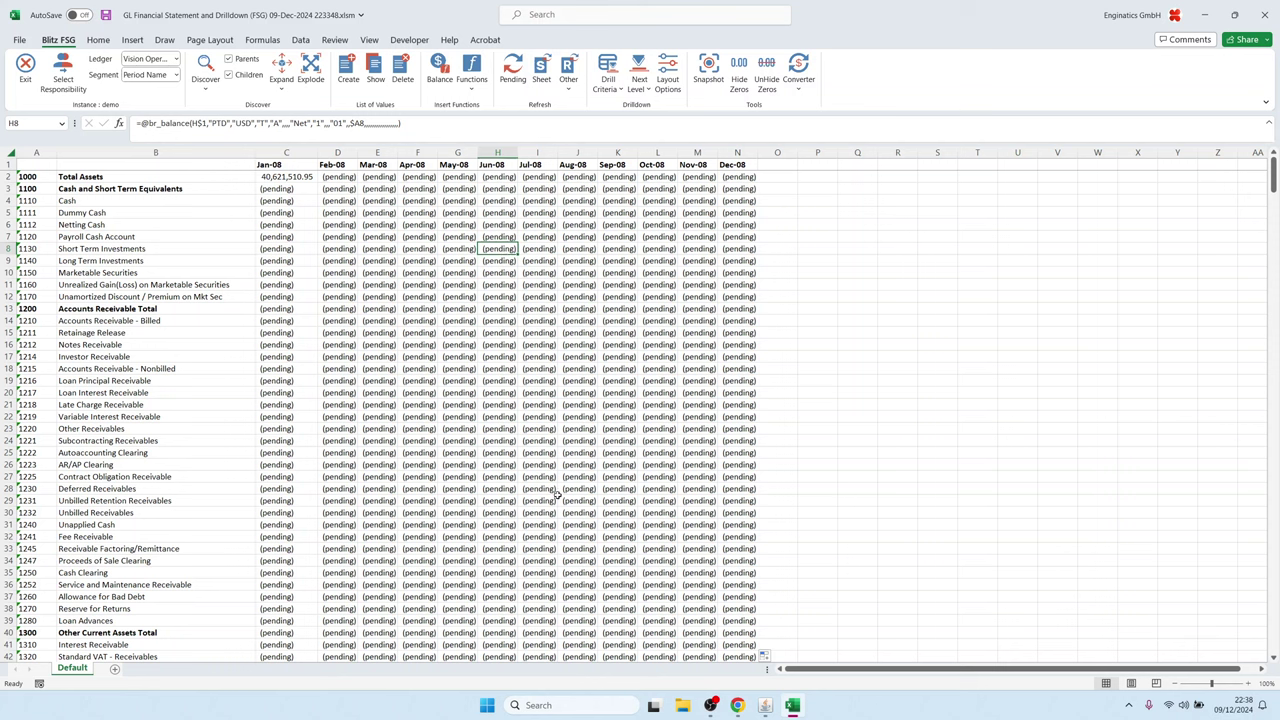
{"action": "left_click", "coordinate": [511, 75]}
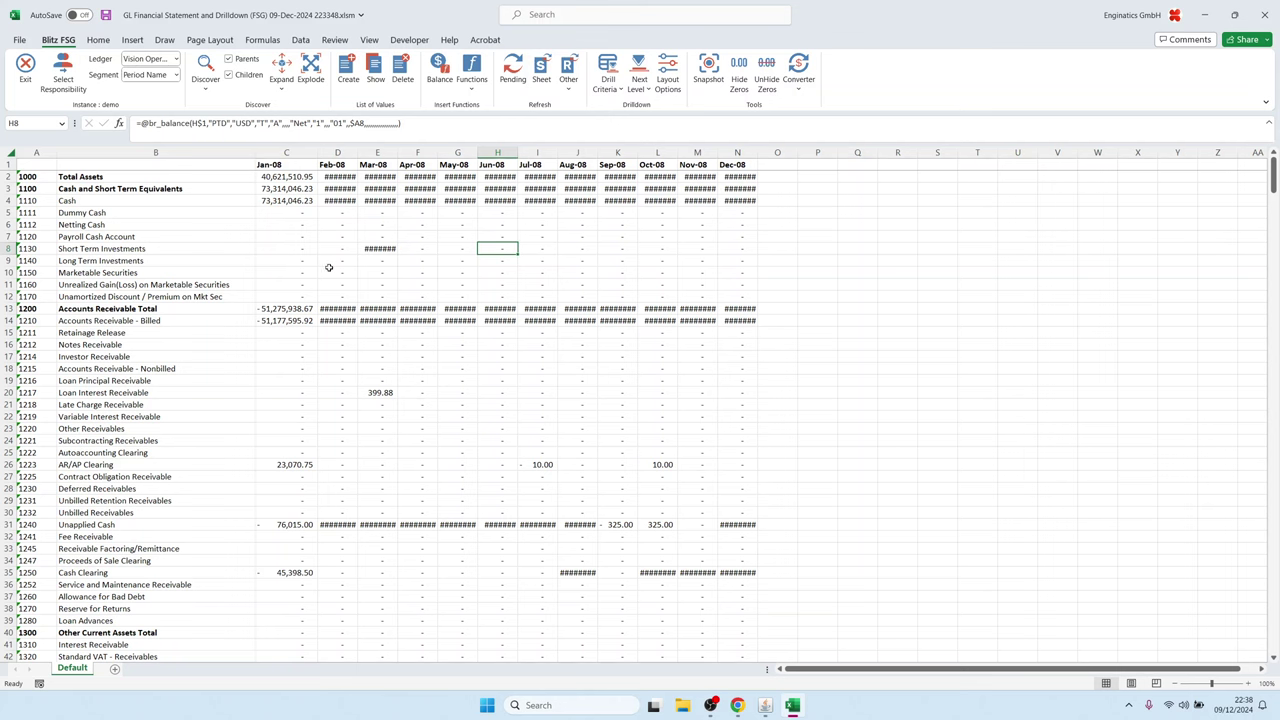
Step: Autofit columns C to N to the balances and save the workbook
{"action": "left_click_drag", "start_coordinate": [287, 152], "coordinate": [740, 152]}
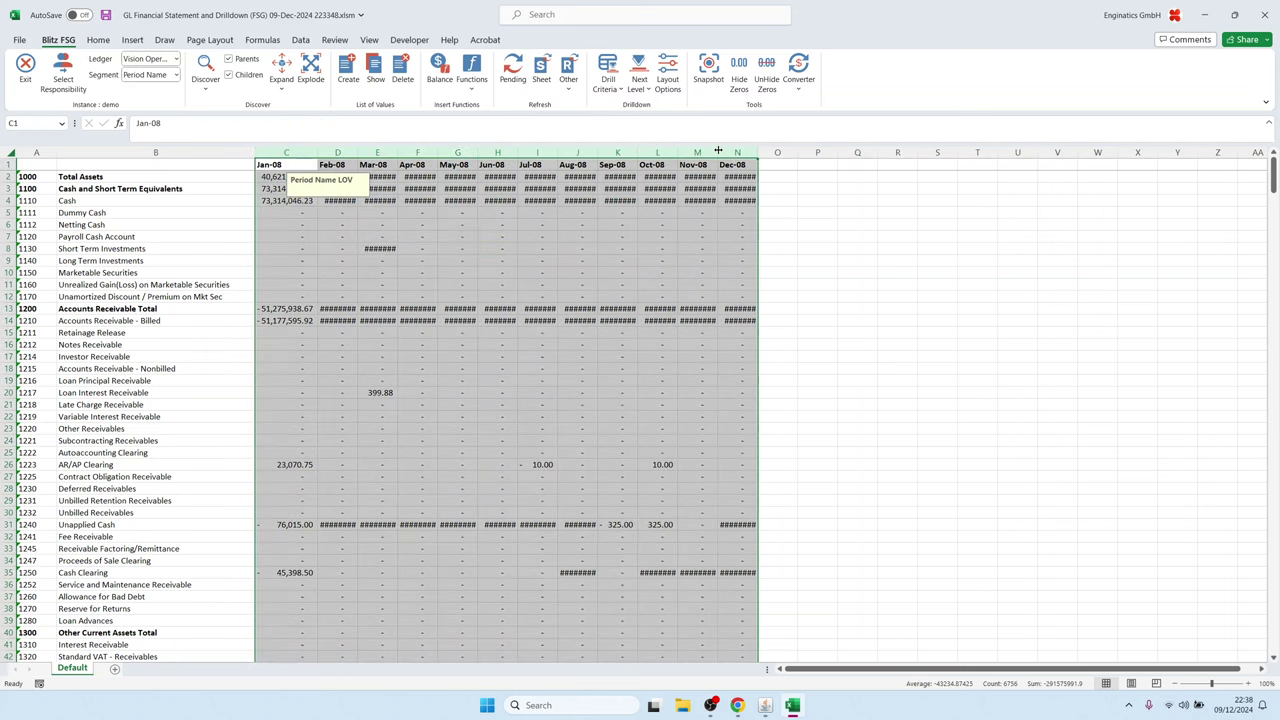
{"action": "double_click", "coordinate": [718, 150]}
{"action": "left_click", "coordinate": [350, 224]}
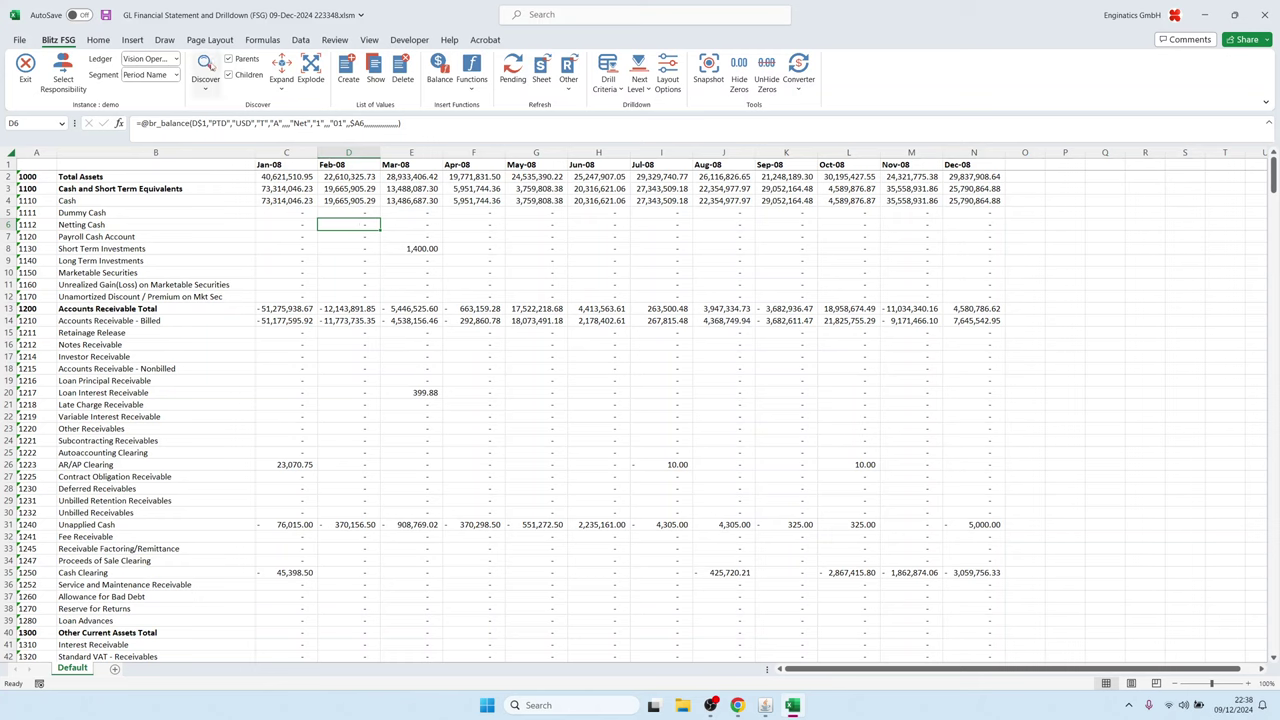
{"action": "left_click", "coordinate": [105, 15]}
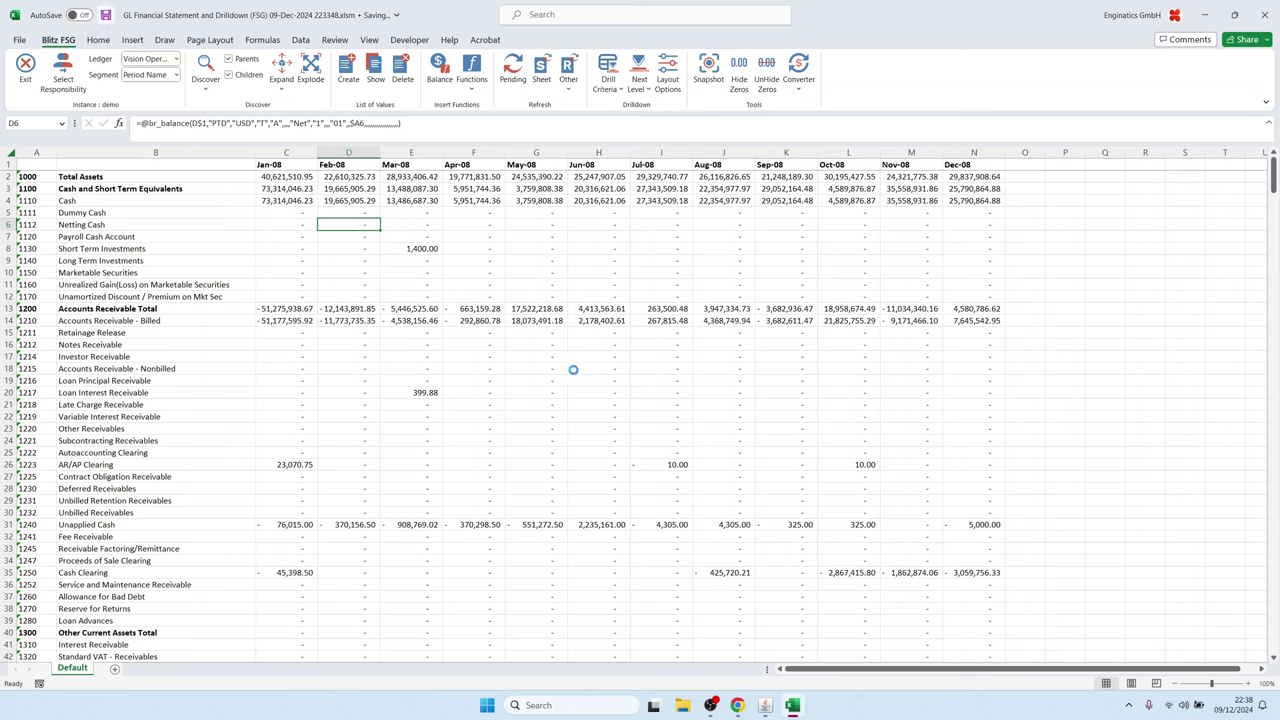
Step: Hide the account rows that have zero balances in every month and save the workbook
{"action": "left_click_drag", "start_coordinate": [287, 344], "coordinate": [966, 371]}
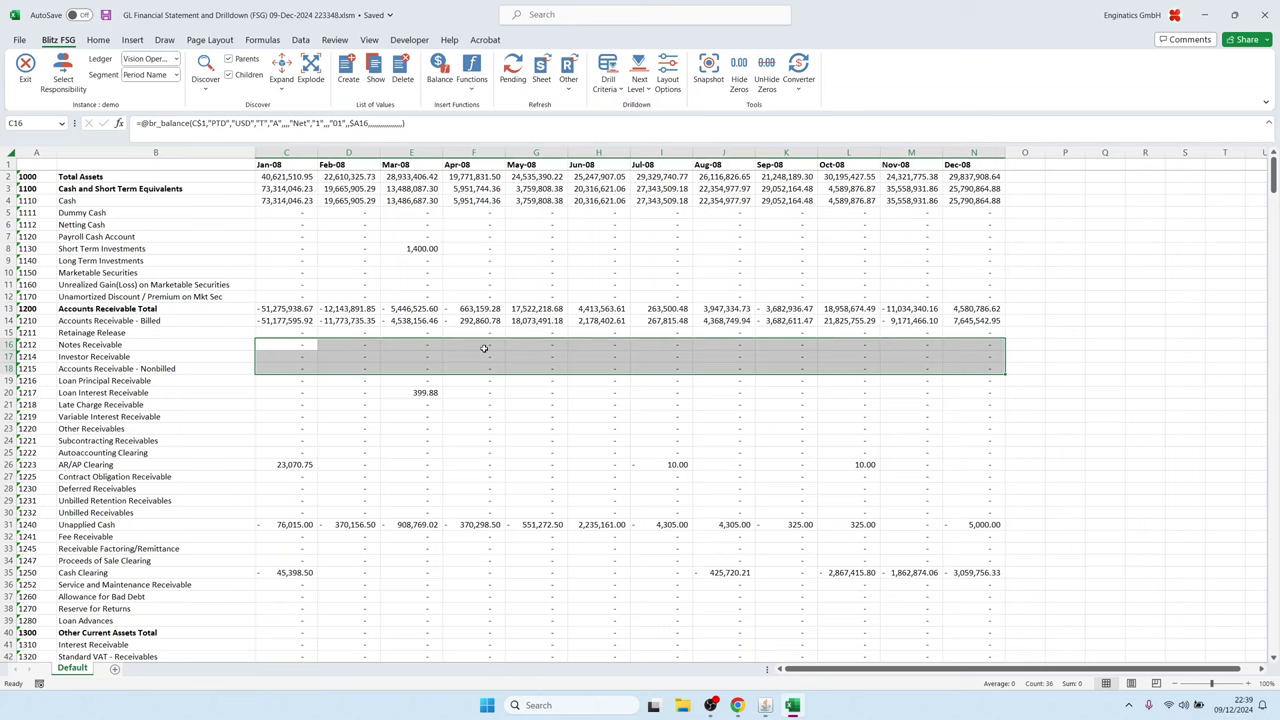
{"action": "left_click_drag", "start_coordinate": [303, 224], "coordinate": [1005, 240]}
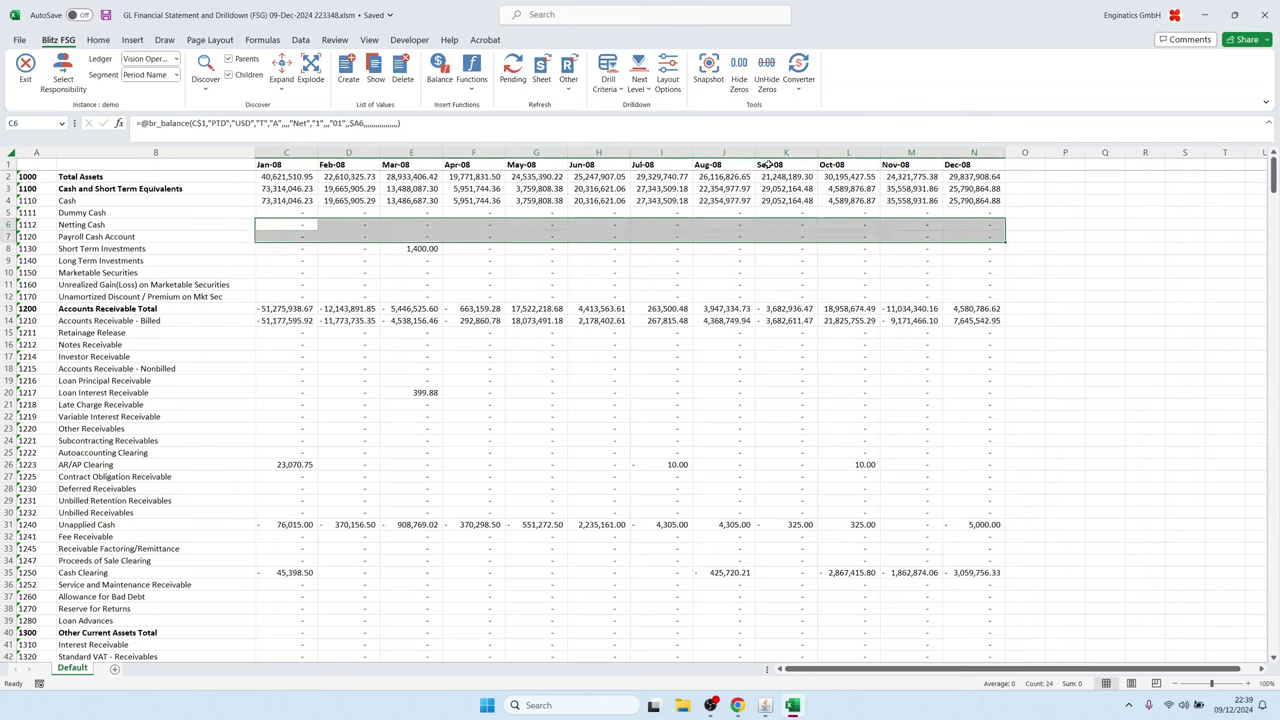
{"action": "left_click", "coordinate": [739, 72]}
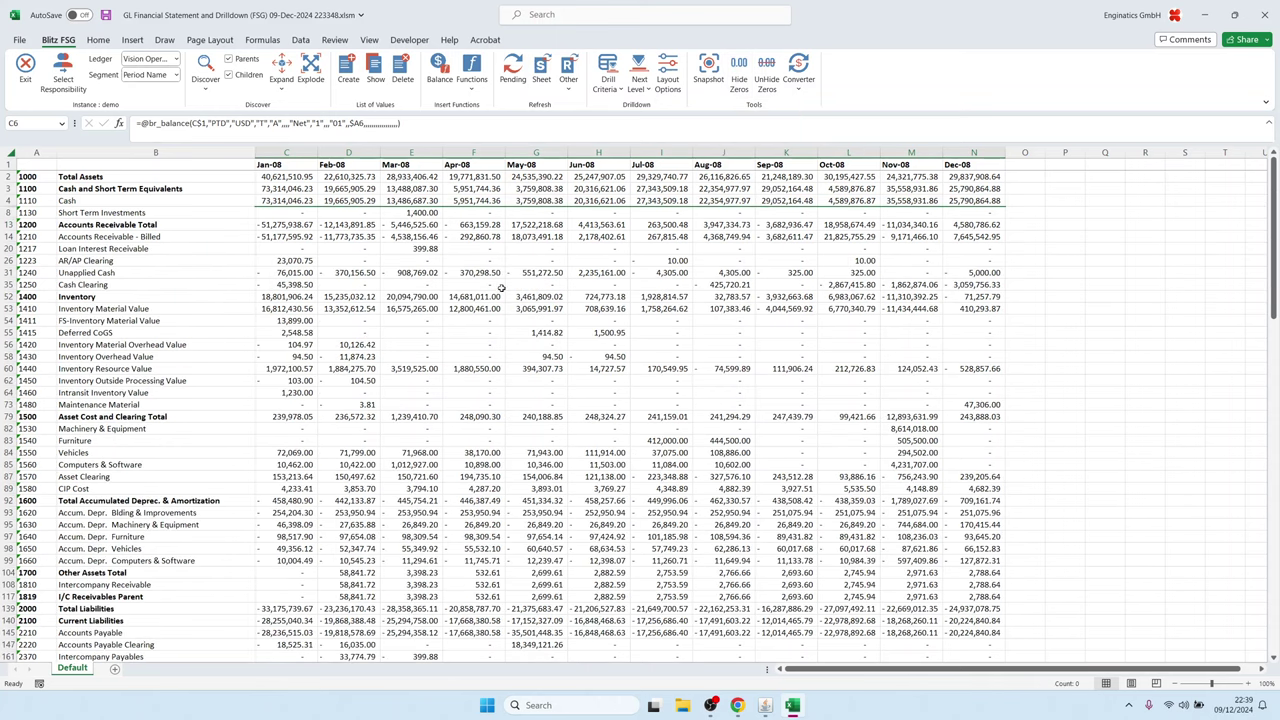
{"action": "left_click", "coordinate": [476, 322]}
{"action": "scroll", "coordinate": [505, 414], "scroll_direction": "down", "scroll_amount": 20}
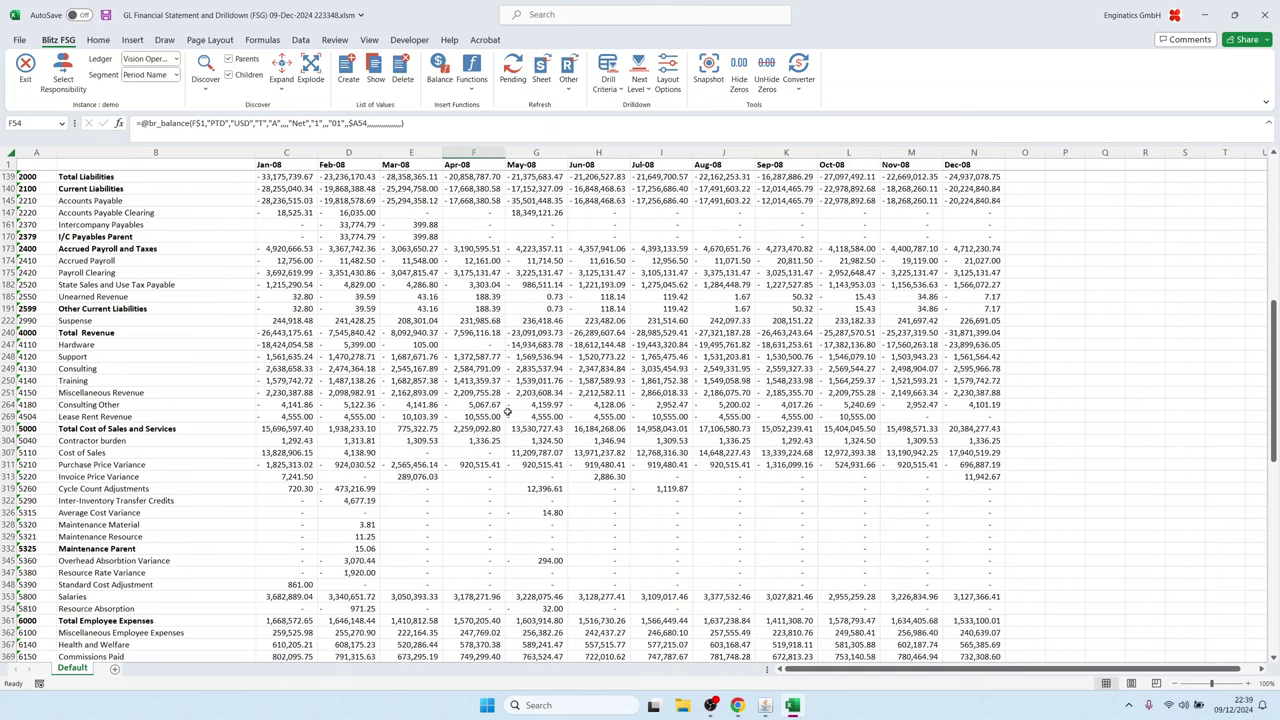
{"action": "scroll", "coordinate": [509, 407], "scroll_direction": "up", "scroll_amount": 20}
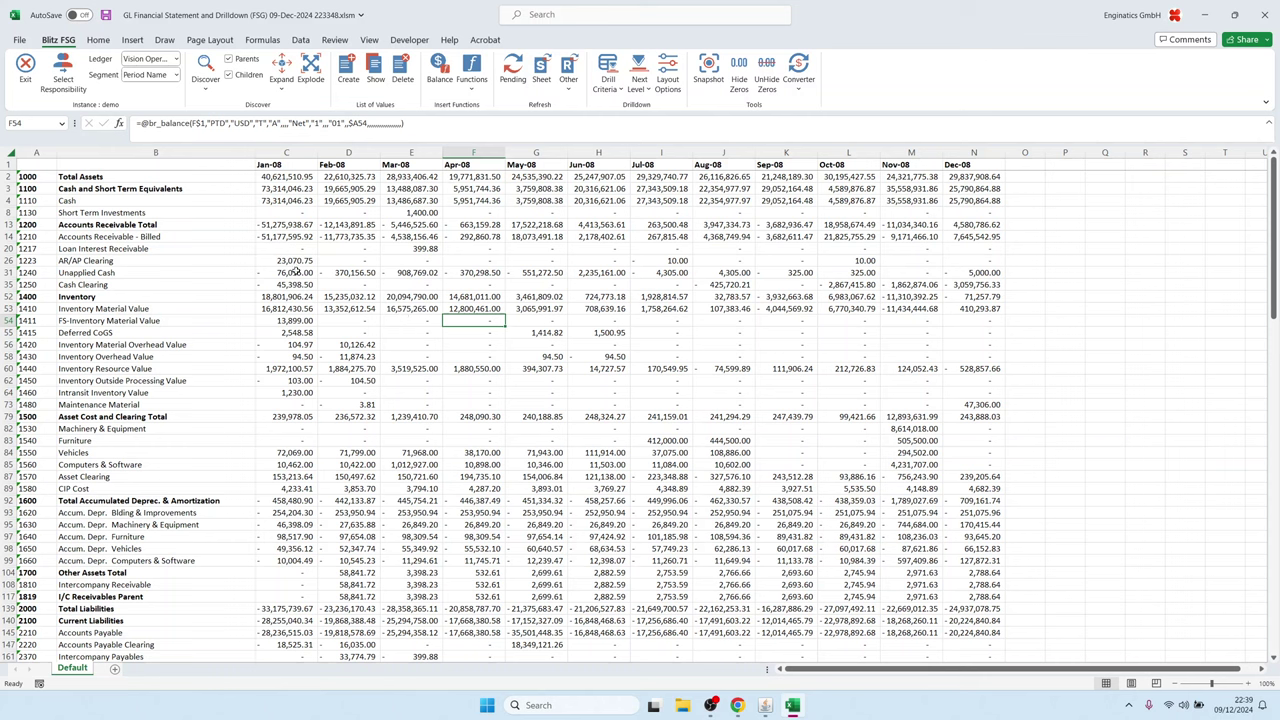
{"action": "left_click", "coordinate": [106, 15]}
Step: Create an Account (3) list of values on the Inventory Material Overhead Value account cell, A56
{"action": "left_click", "coordinate": [28, 345]}
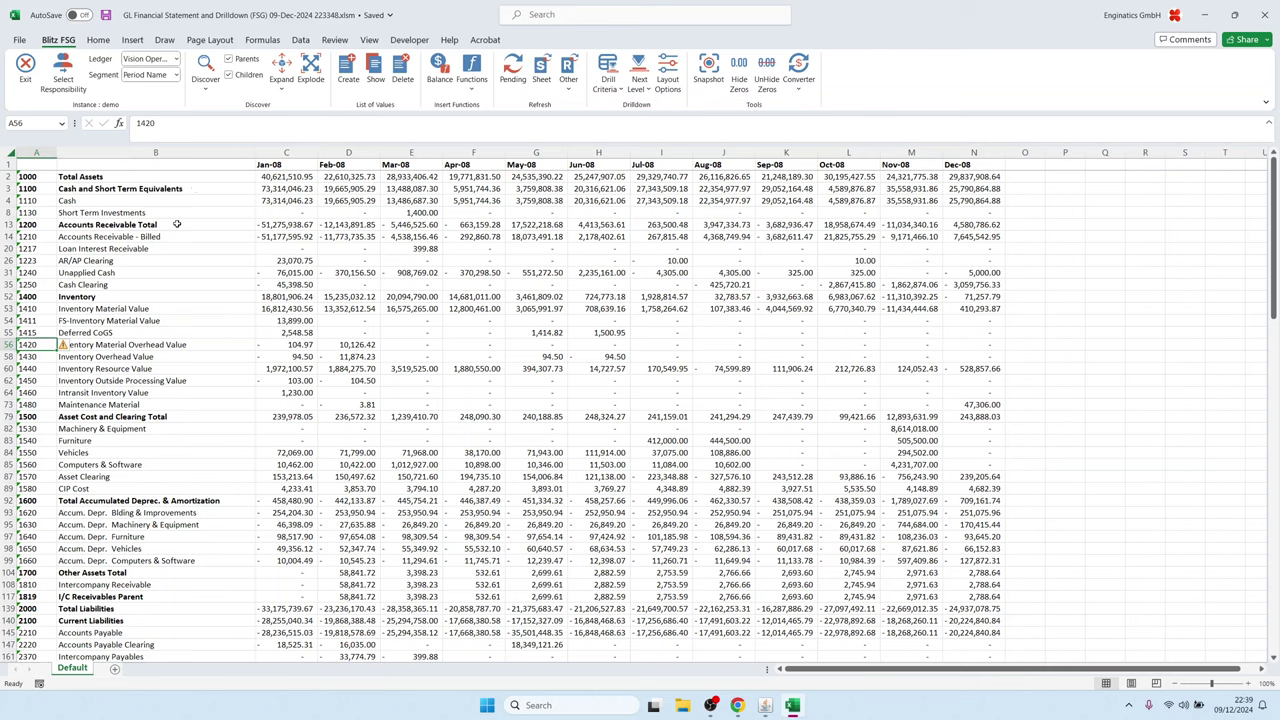
{"action": "left_click", "coordinate": [347, 70]}
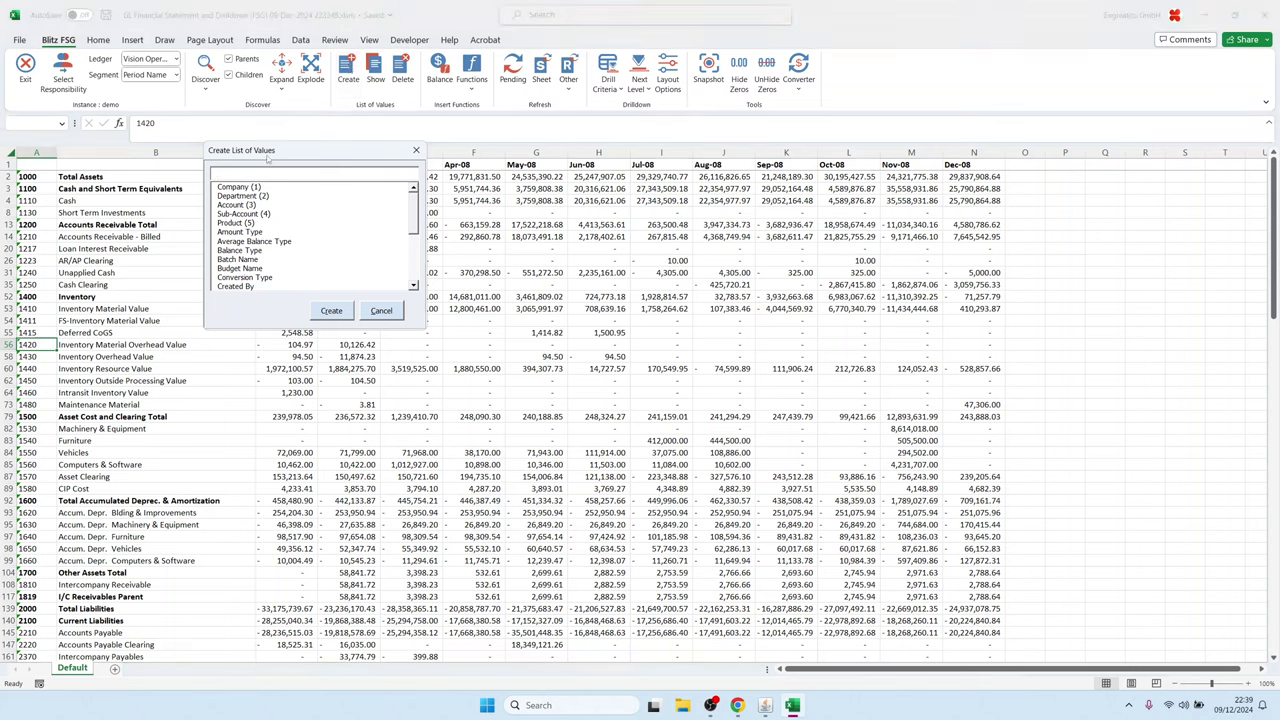
{"action": "double_click", "coordinate": [237, 204]}
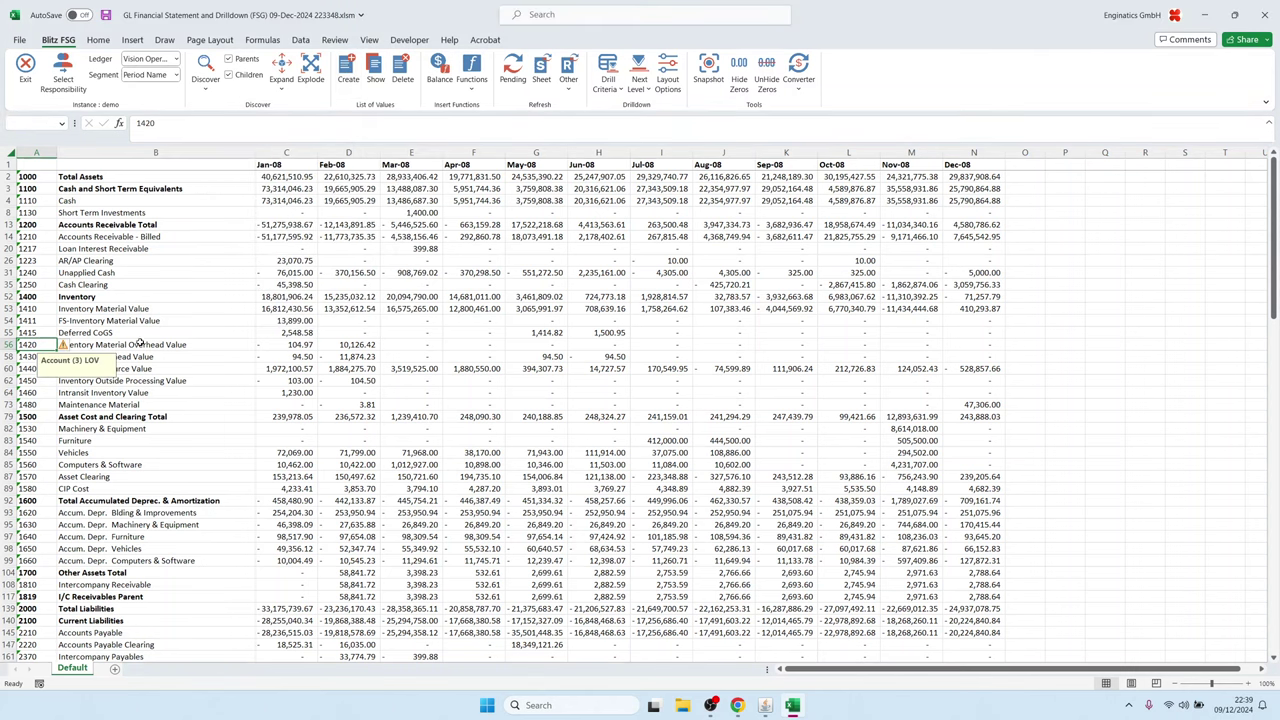
{"action": "left_click", "coordinate": [68, 344]}
Step: Open the list of values for cell A56 and add accounts 1420 through 1465 to its selection
{"action": "double_click", "coordinate": [42, 344]}
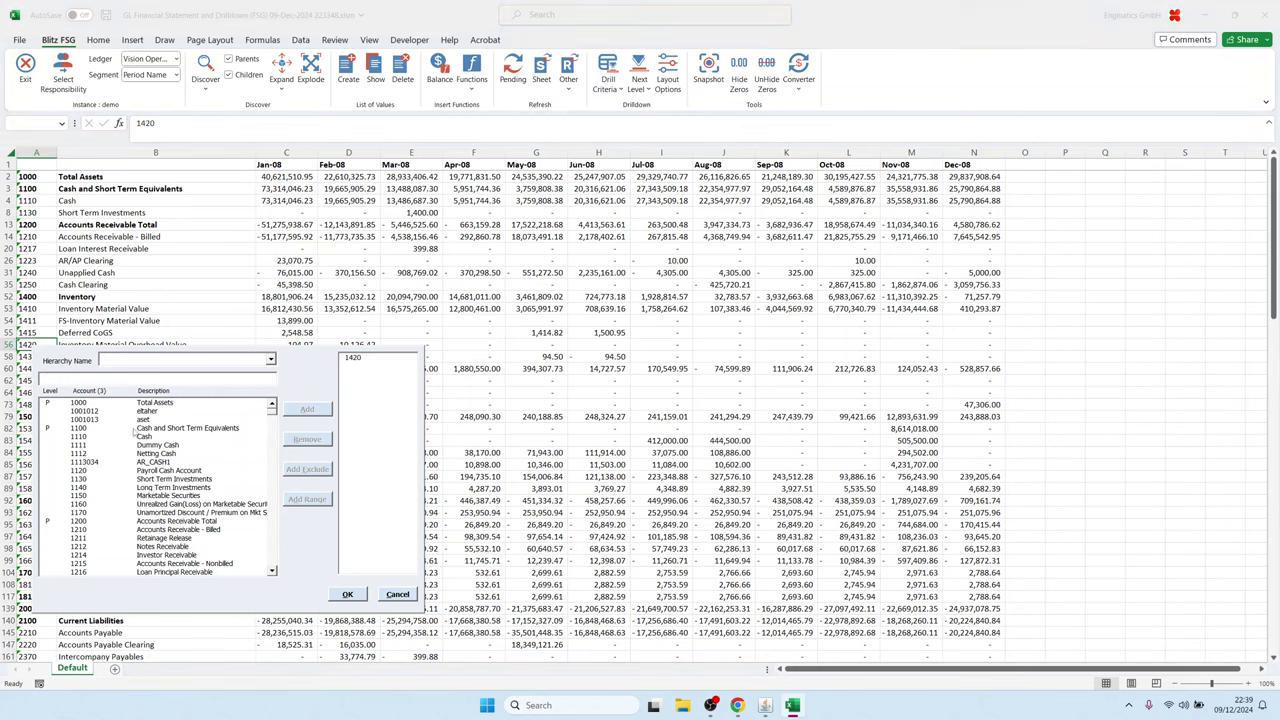
{"action": "left_click_drag", "start_coordinate": [303, 348], "coordinate": [336, 291]}
{"action": "left_click_drag", "start_coordinate": [303, 350], "coordinate": [318, 348]}
{"action": "scroll", "coordinate": [200, 420], "scroll_direction": "down", "scroll_amount": 11}
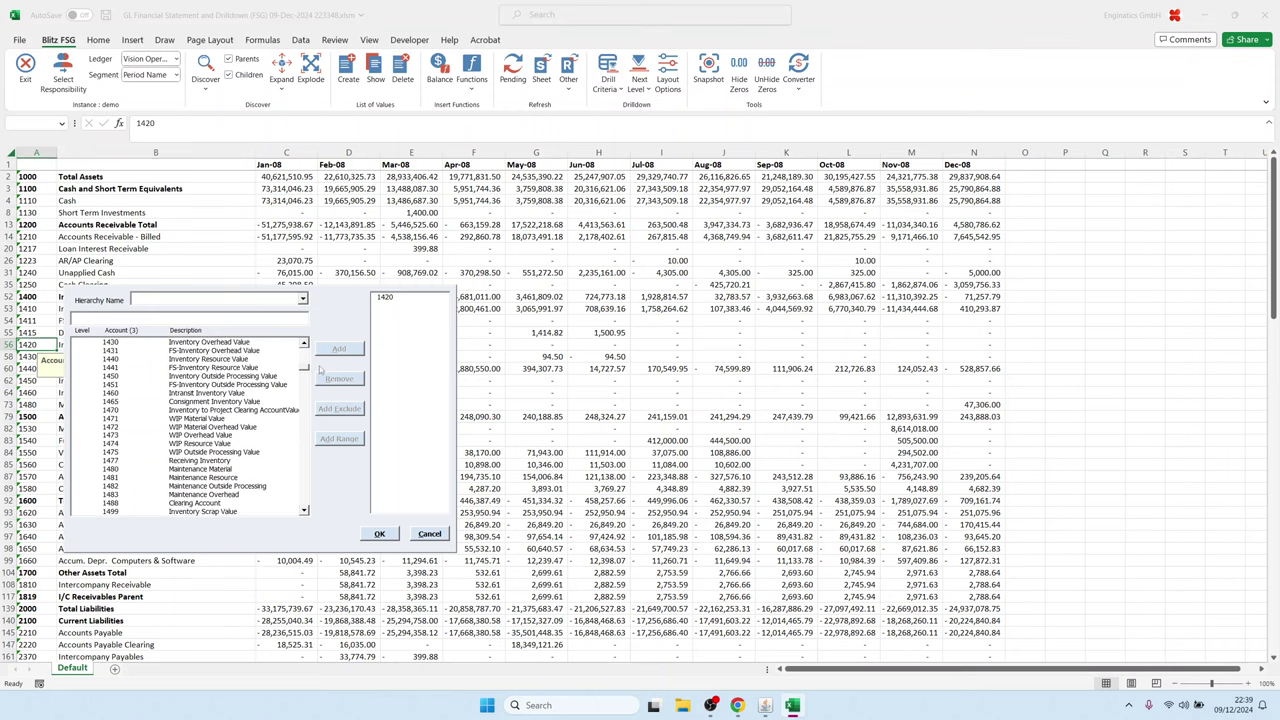
{"action": "left_click", "coordinate": [124, 369]}
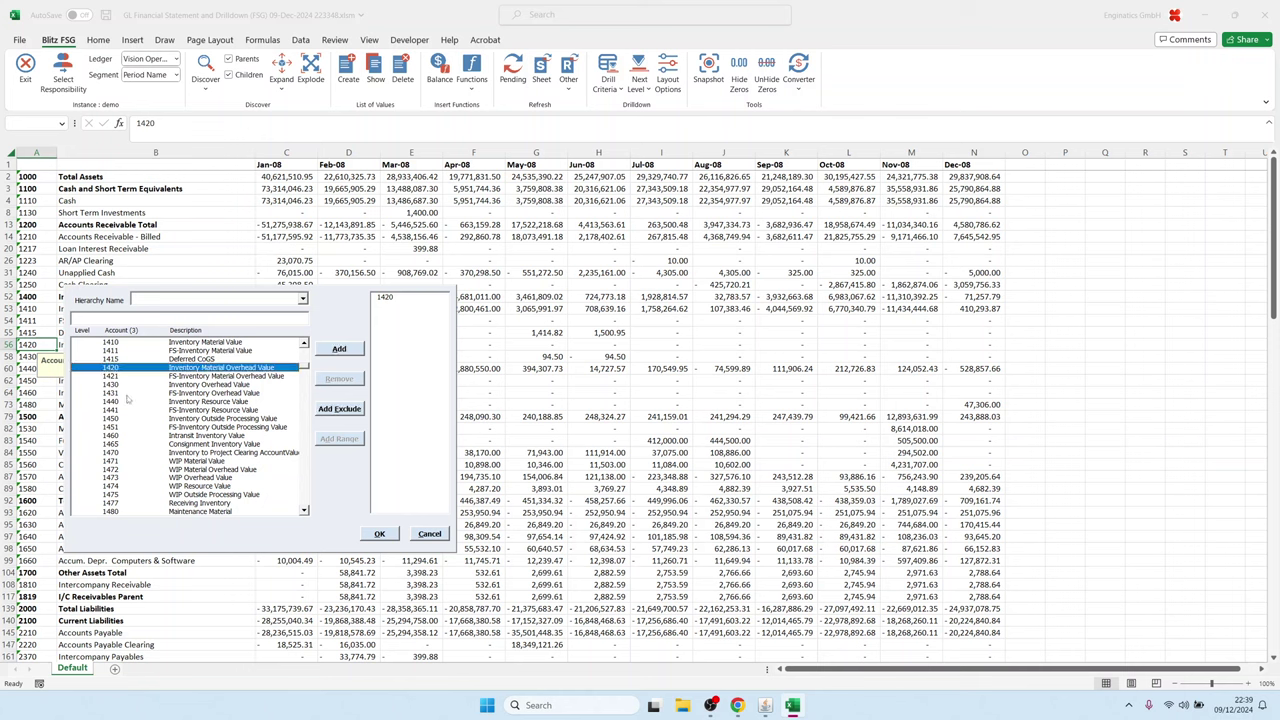
{"action": "left_click", "coordinate": [116, 435]}
{"action": "left_click", "coordinate": [117, 368]}
{"action": "left_click", "coordinate": [121, 444], "text": "shift"}
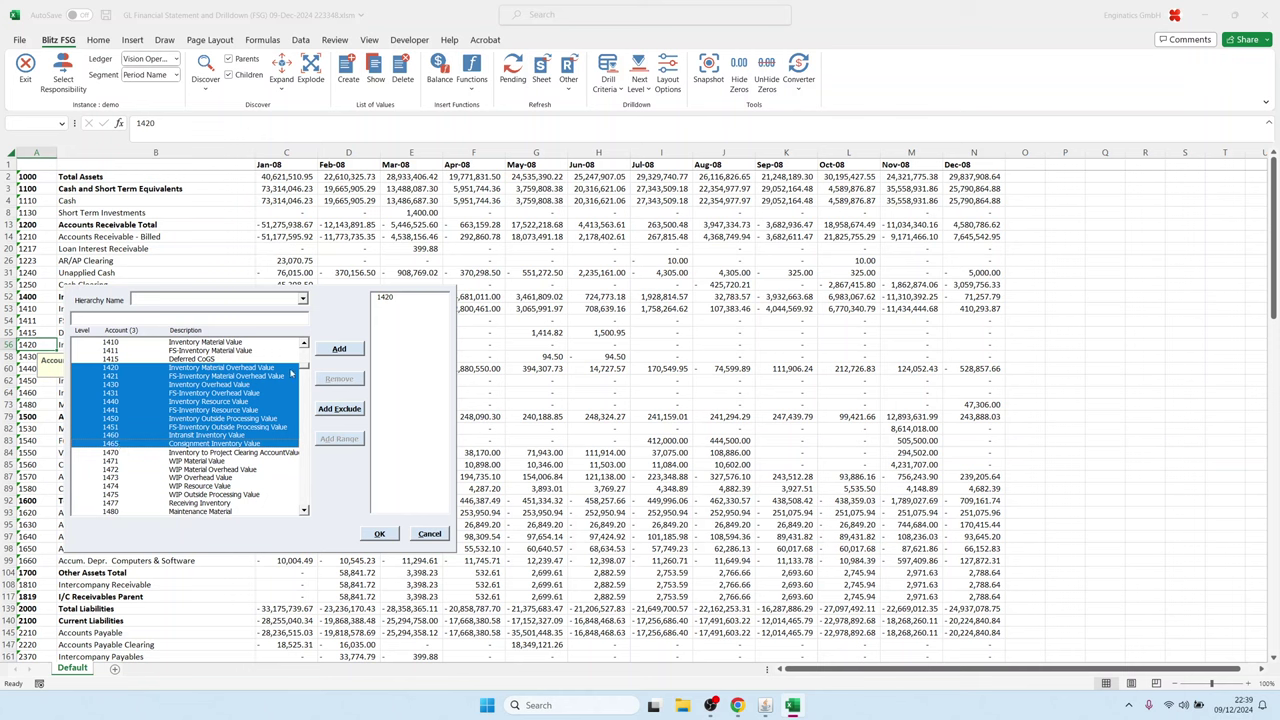
{"action": "left_click", "coordinate": [339, 348]}
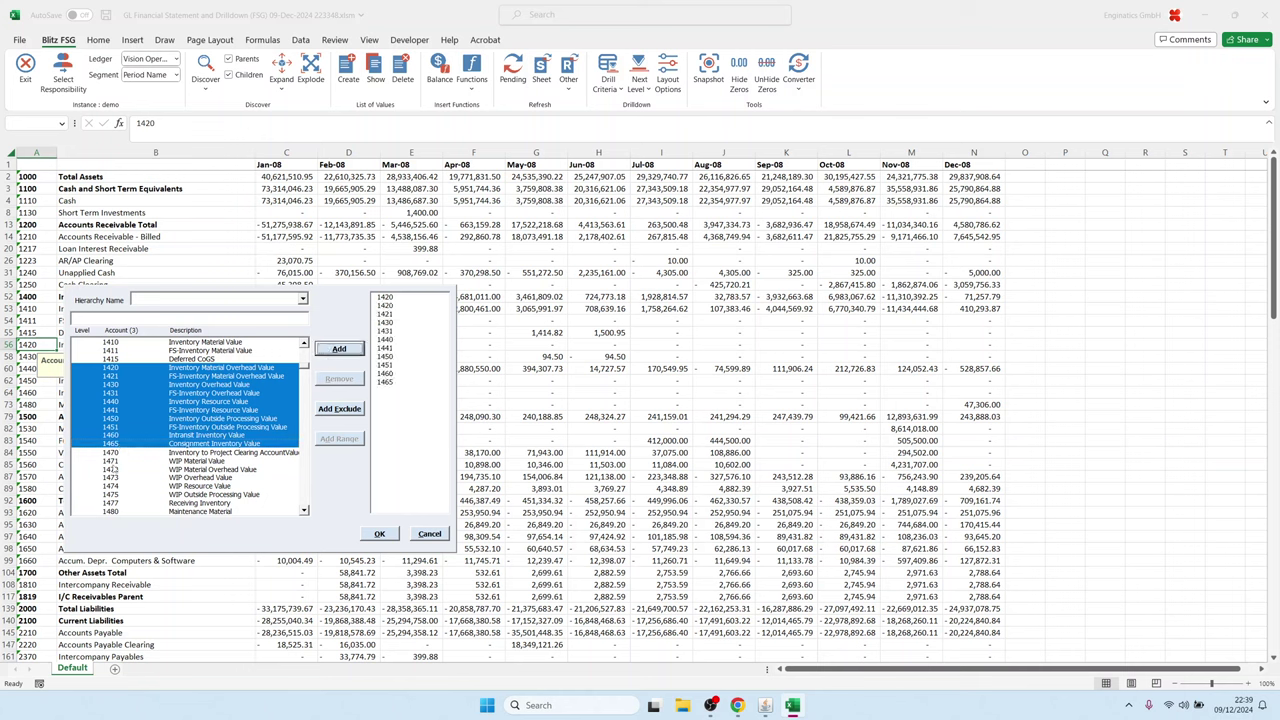
Step: Add account 1470 to the selection and extend it to the range 1470-1571
{"action": "left_click", "coordinate": [116, 454]}
{"action": "left_click", "coordinate": [339, 349]}
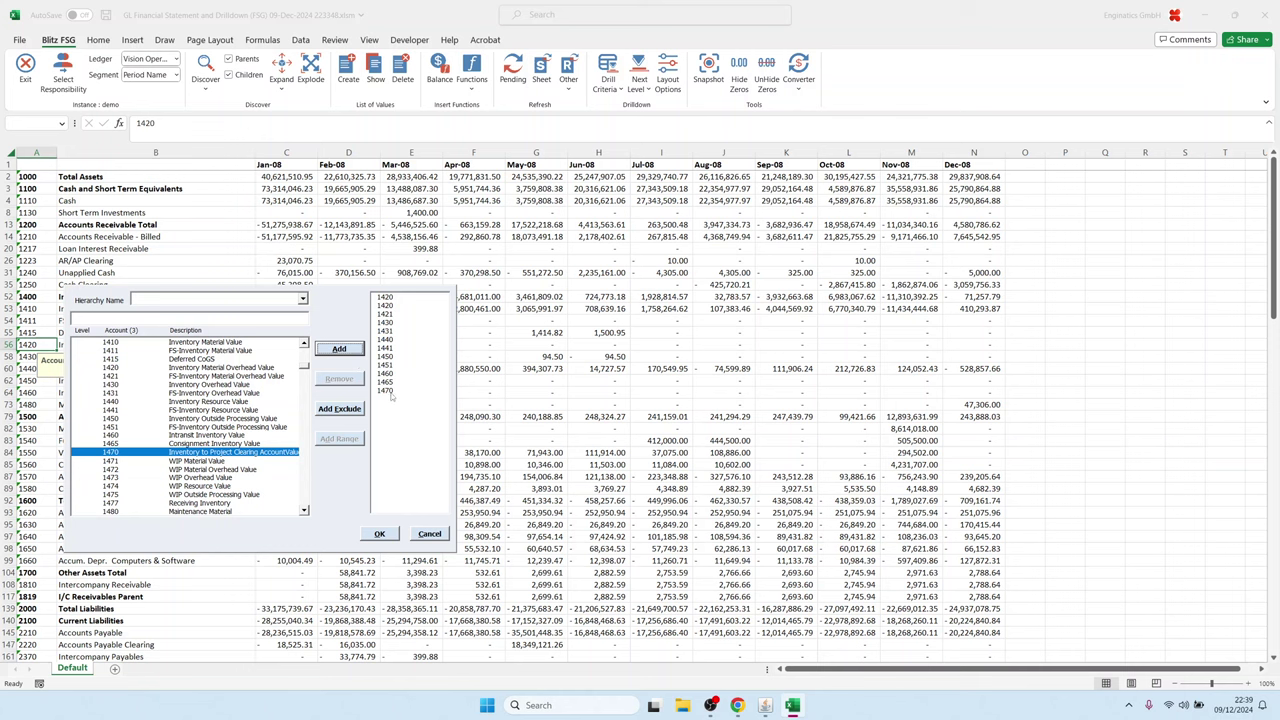
{"action": "left_click", "coordinate": [391, 392]}
{"action": "left_click", "coordinate": [304, 500]}
{"action": "left_click", "coordinate": [190, 469]}
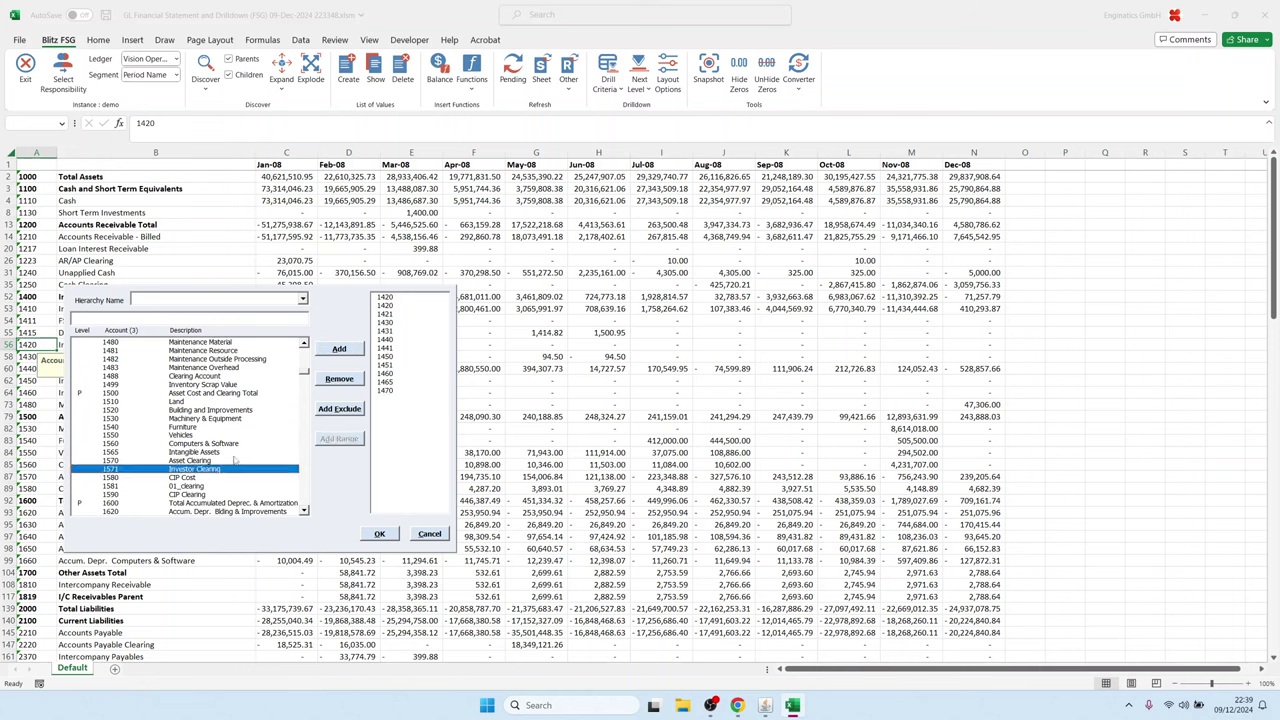
{"action": "left_click", "coordinate": [348, 445]}
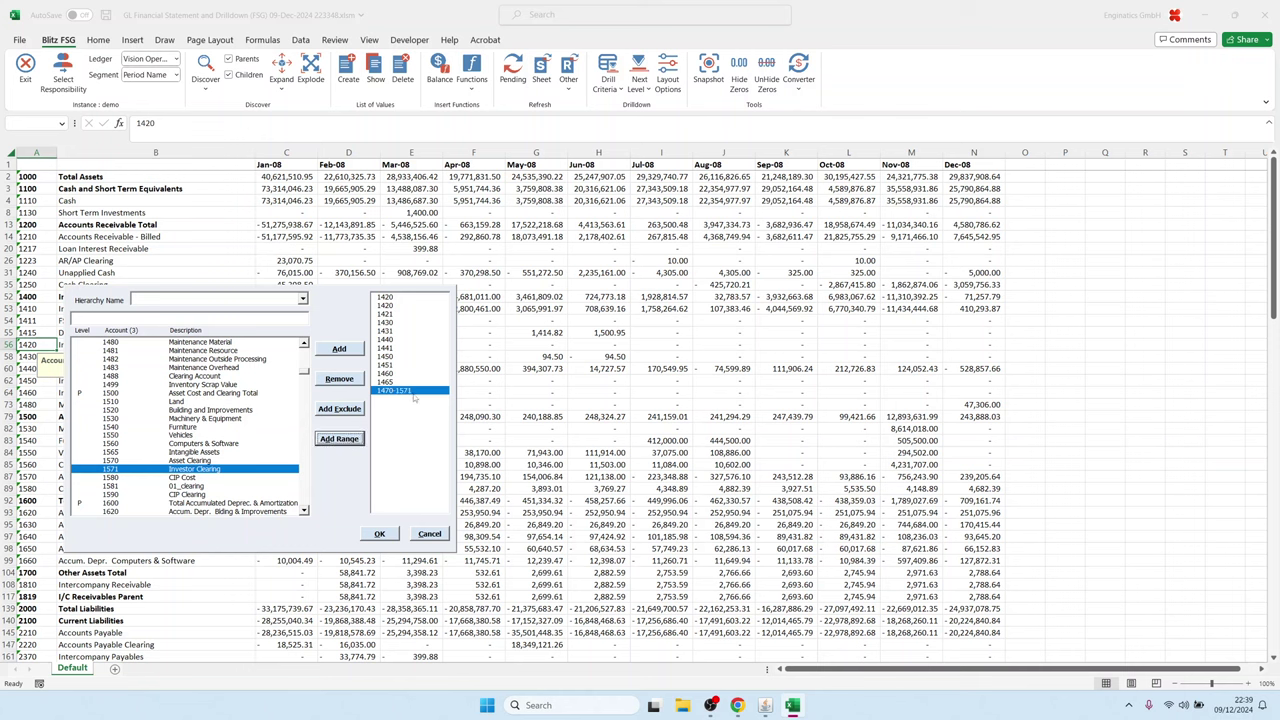
Step: Exclude accounts 1530 (Machinery & Equipment) and 1540 (Furniture) from the selection and apply it to the cell
{"action": "left_click", "coordinate": [402, 341]}
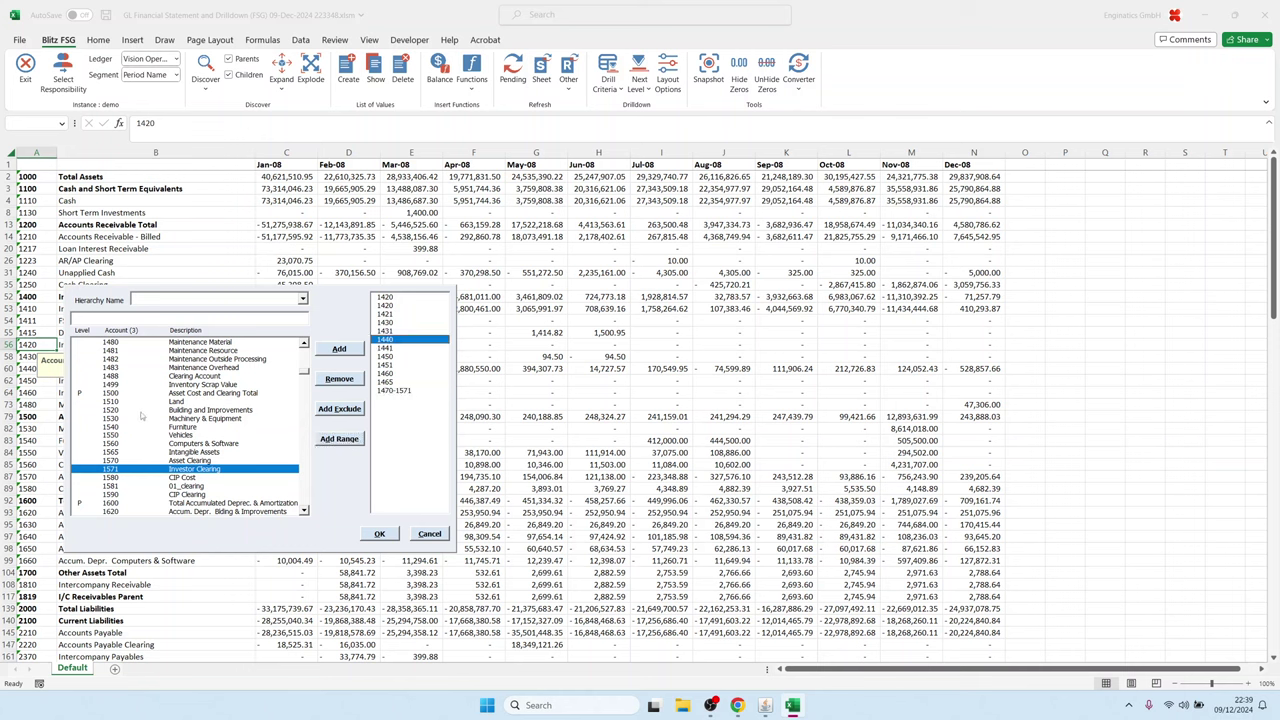
{"action": "left_click", "coordinate": [150, 377]}
{"action": "left_click", "coordinate": [120, 445]}
{"action": "left_click", "coordinate": [128, 494]}
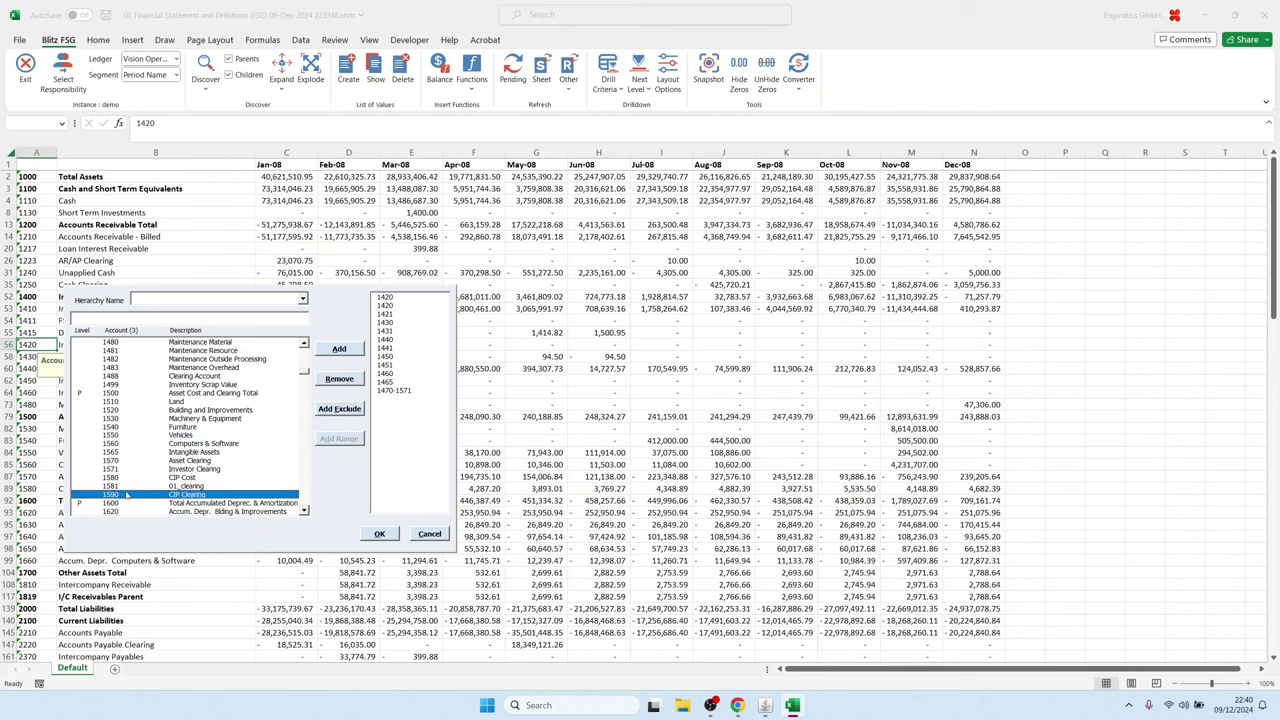
{"action": "left_click", "coordinate": [125, 419]}
{"action": "left_click", "coordinate": [120, 427], "text": "shift"}
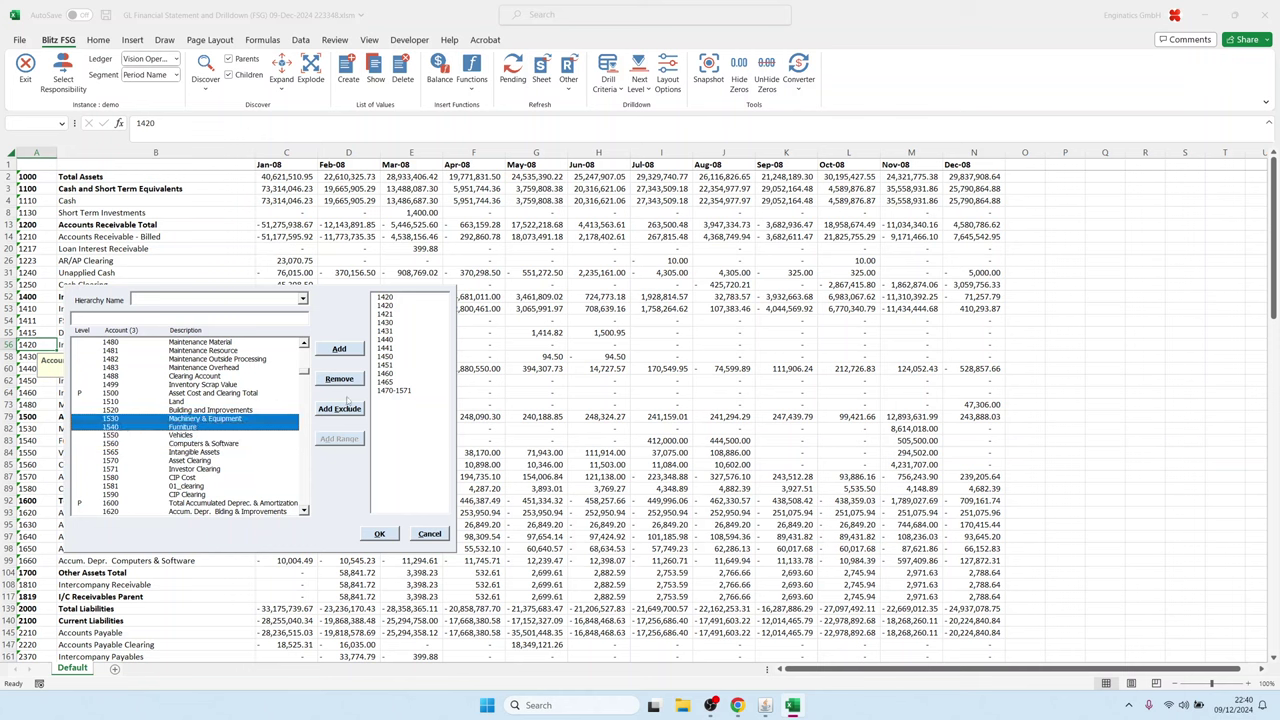
{"action": "left_click", "coordinate": [331, 408]}
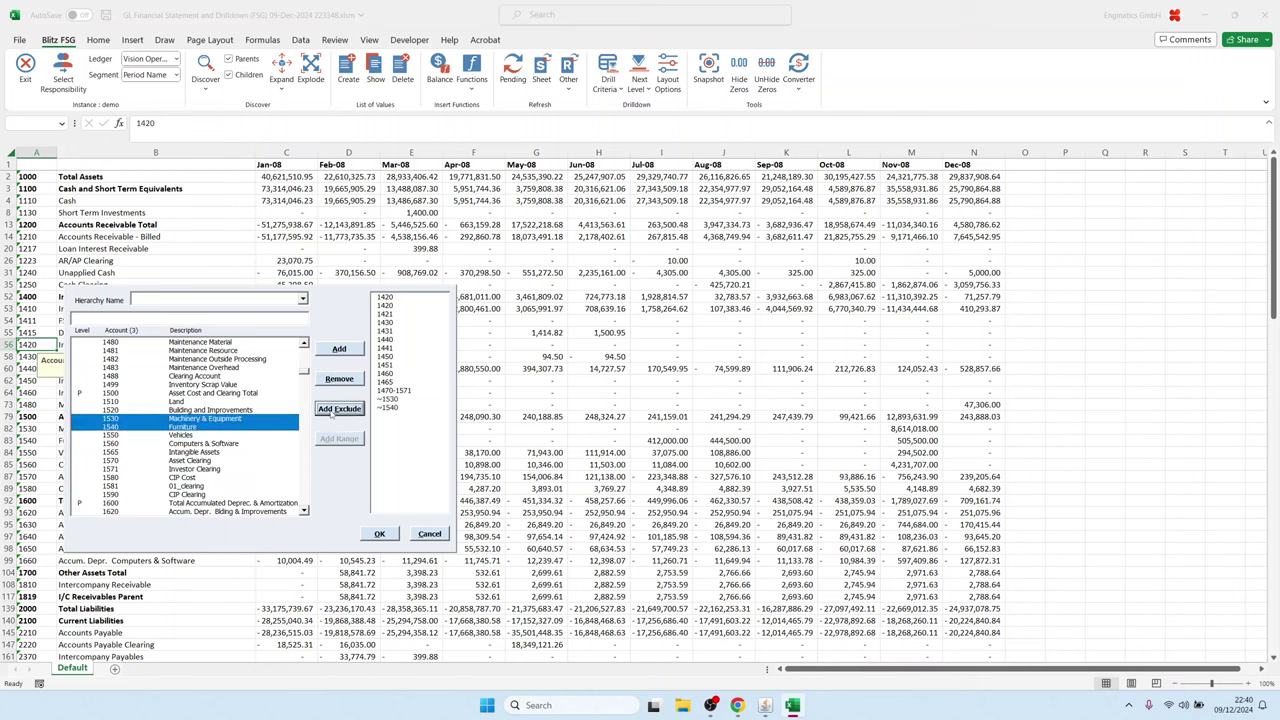
{"action": "left_click", "coordinate": [380, 534]}
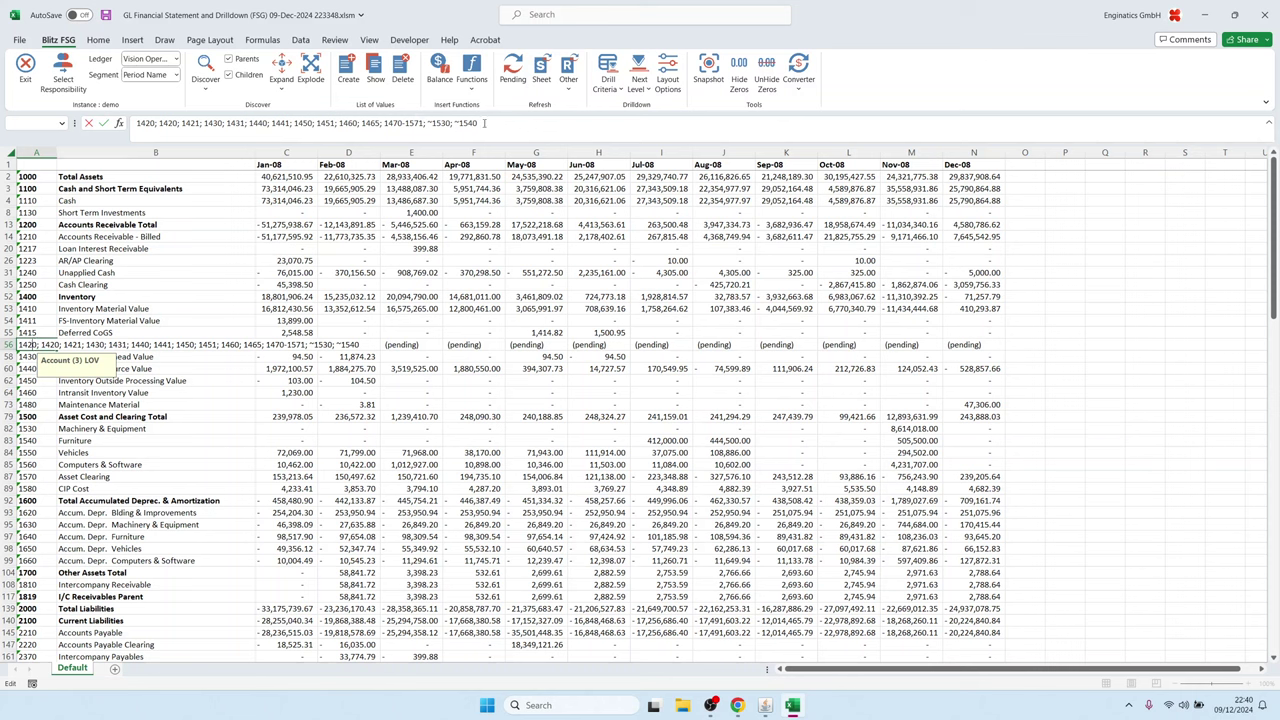
Step: Check and commit the combined account selection in cell A56, and refresh the pending balances in its row from Jan-08 to Dec-08
{"action": "left_click_drag", "start_coordinate": [484, 123], "coordinate": [140, 122]}
{"action": "left_click", "coordinate": [147, 120]}
{"action": "double_click", "coordinate": [156, 122]}
{"action": "left_click_drag", "start_coordinate": [386, 123], "coordinate": [434, 123]}
{"action": "left_click", "coordinate": [405, 123]}
{"action": "key", "text": "Return"}
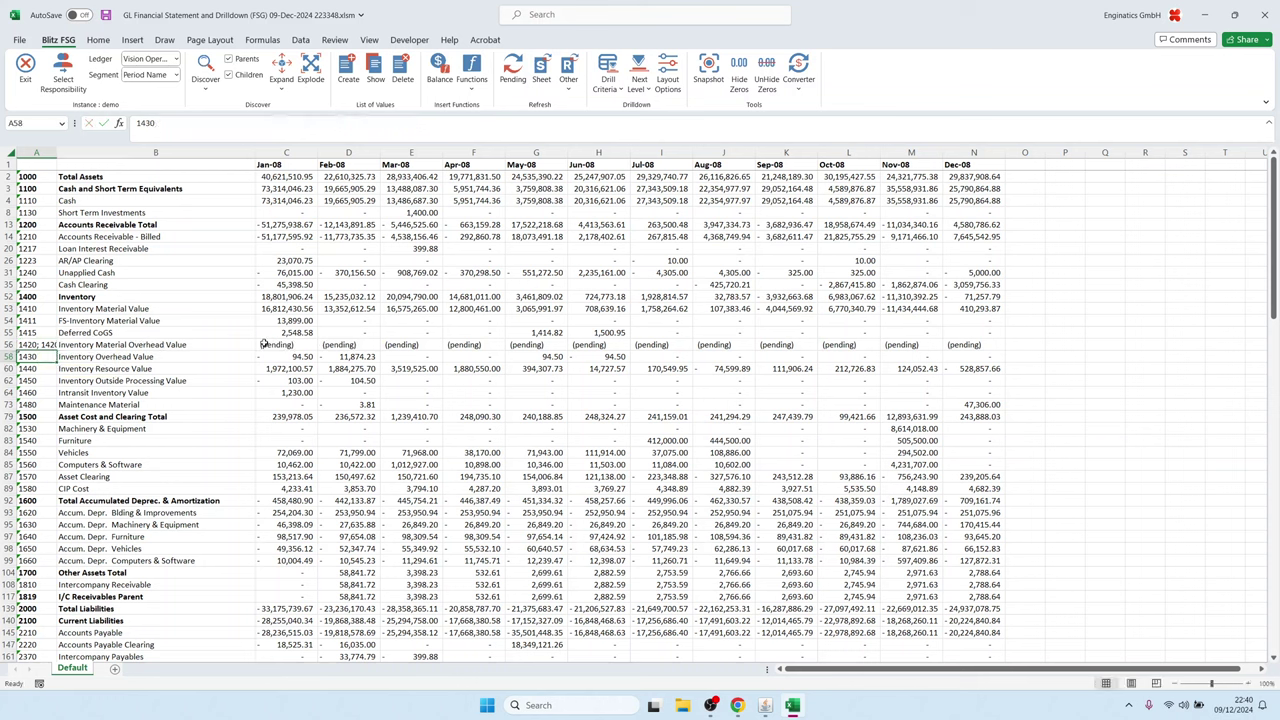
{"action": "left_click", "coordinate": [294, 346]}
{"action": "key", "text": "ctrl+shift+Right"}
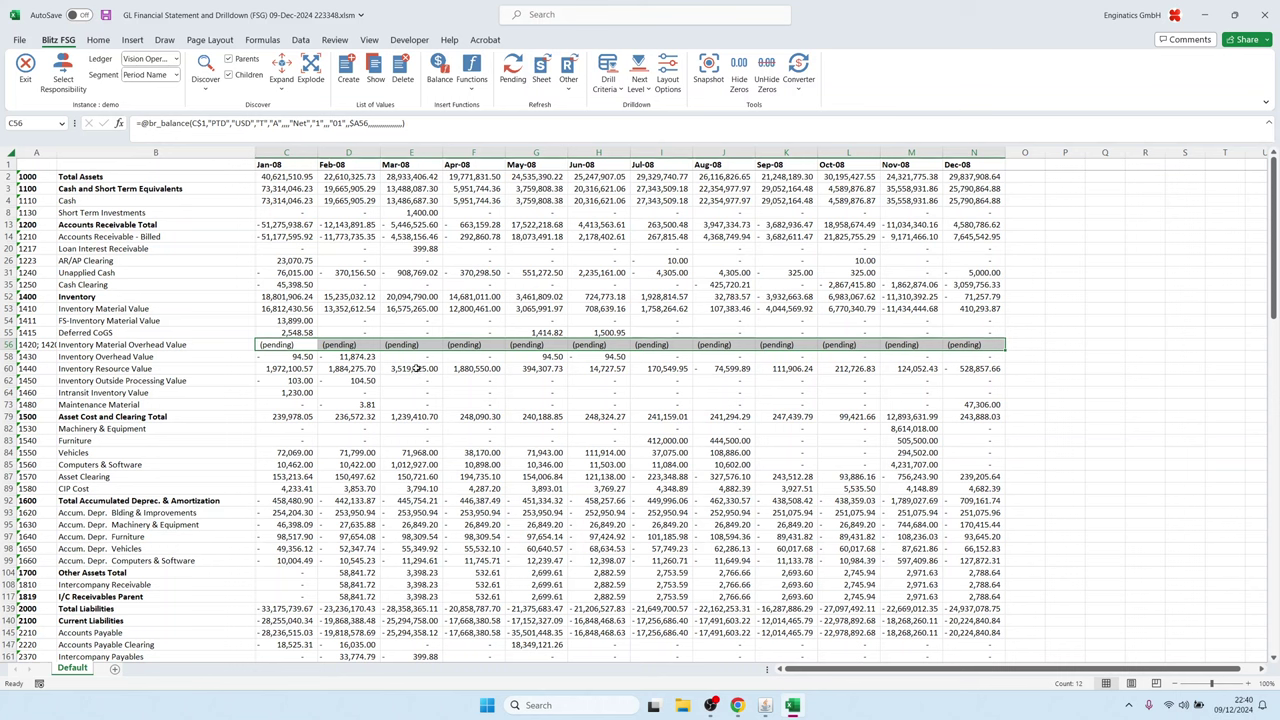
{"action": "left_click", "coordinate": [513, 74]}
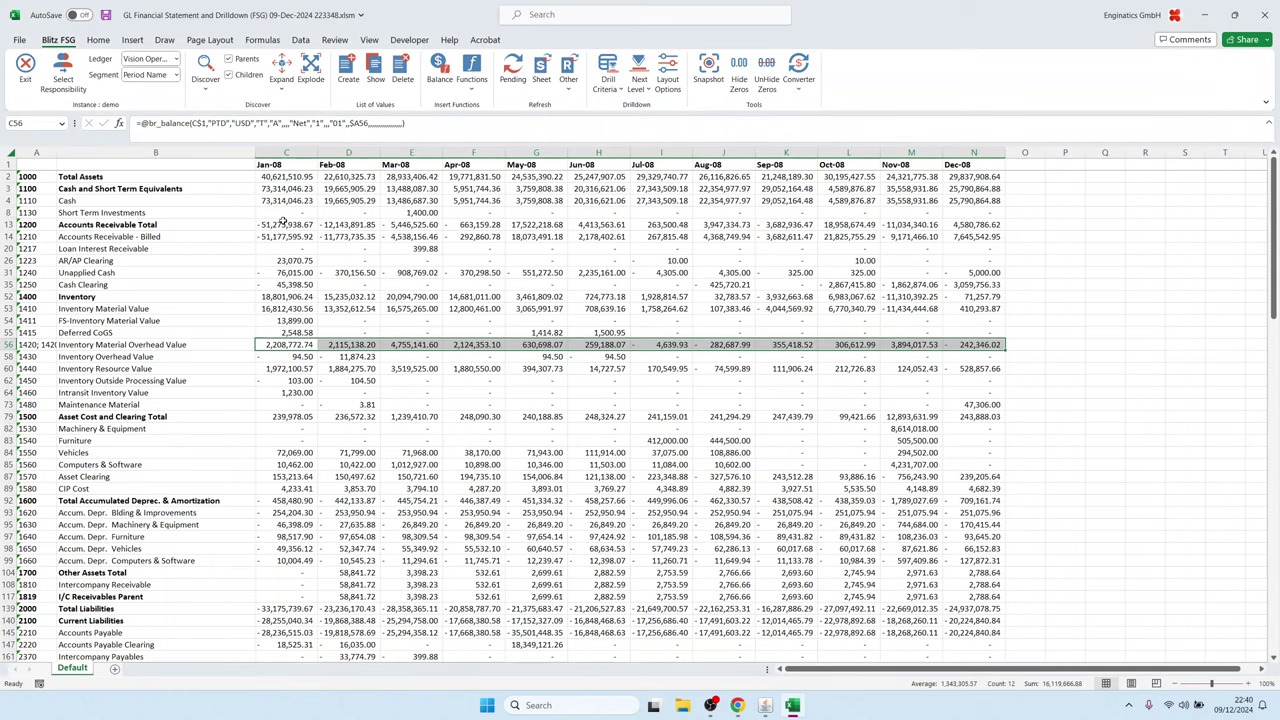
Step: Review the account selection in A56 and the monthly balances across the asset, liability and revenue rows
{"action": "left_click", "coordinate": [35, 344]}
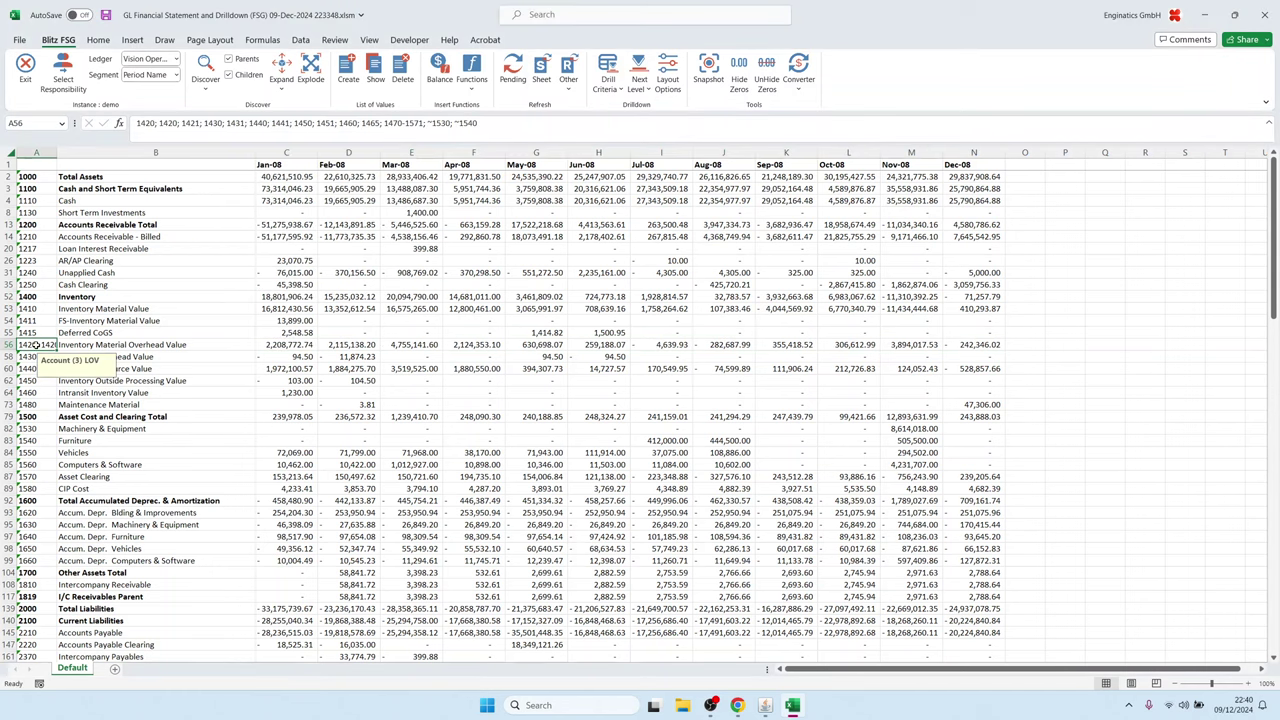
{"action": "left_click", "coordinate": [575, 588]}
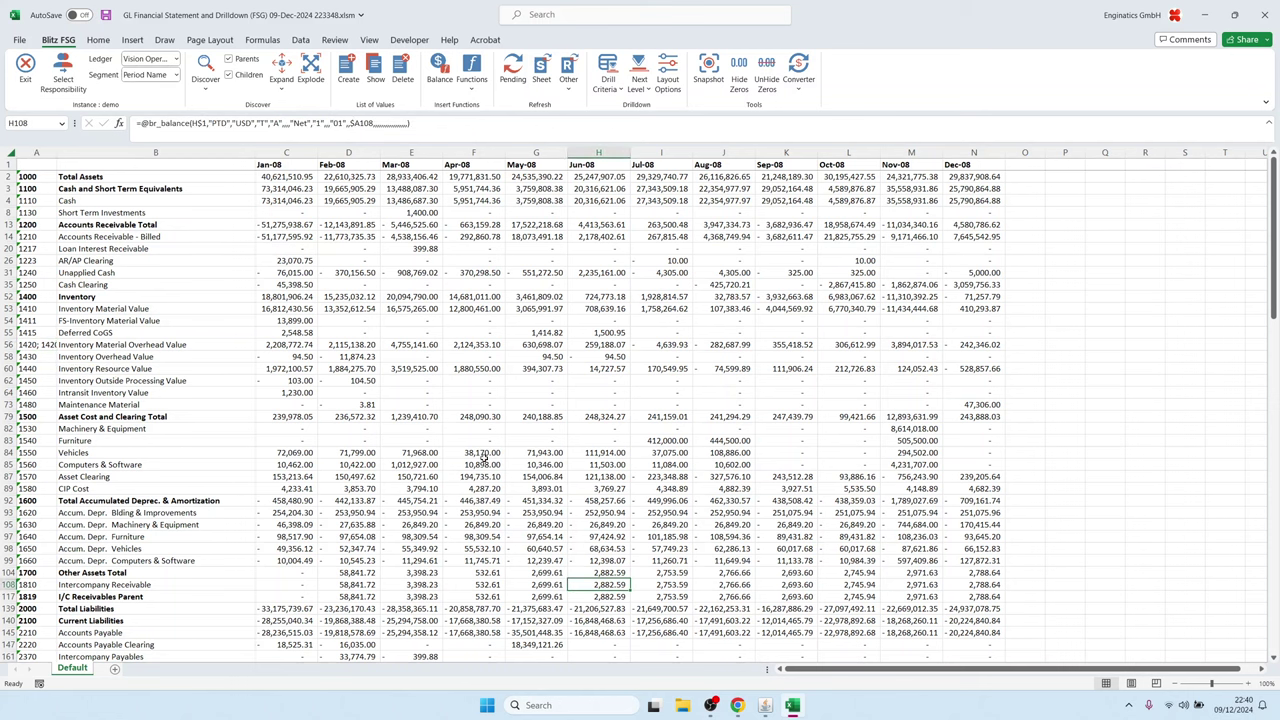
{"action": "scroll", "coordinate": [476, 447], "scroll_direction": "down", "scroll_amount": 4}
{"action": "scroll", "coordinate": [212, 409], "scroll_direction": "down", "scroll_amount": 4}
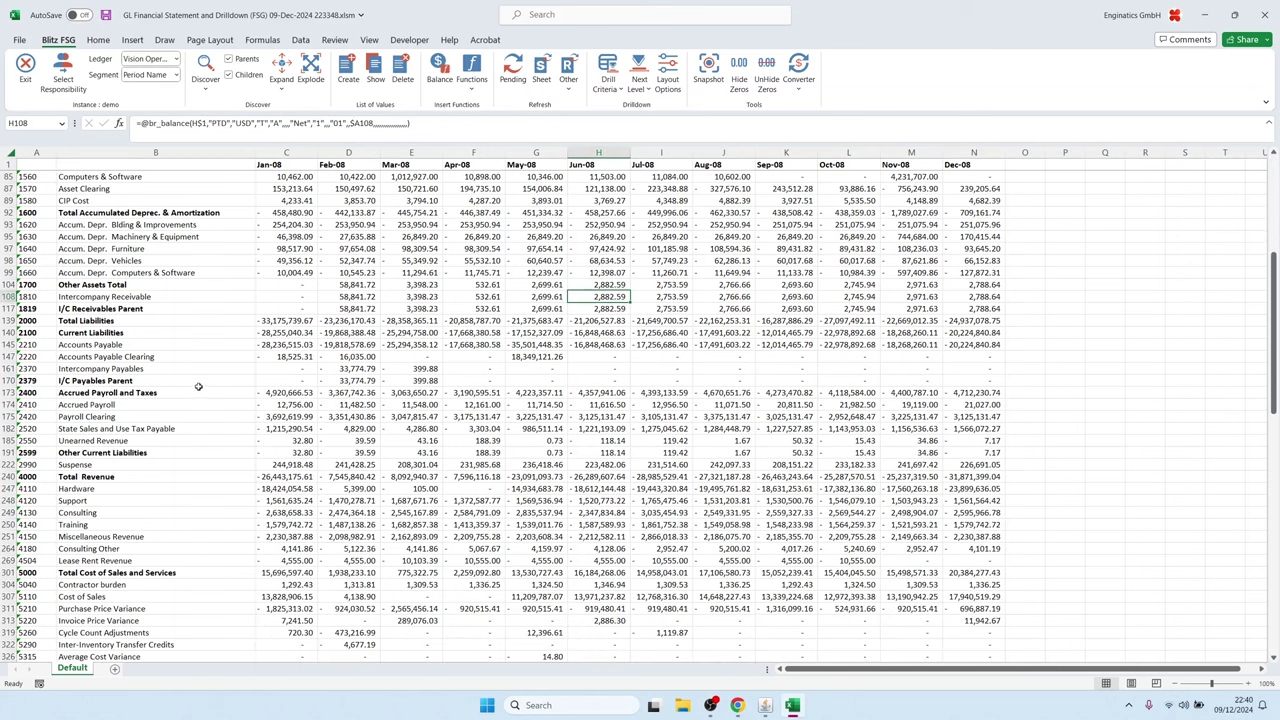
{"action": "scroll", "coordinate": [186, 398], "scroll_direction": "up", "scroll_amount": 6}
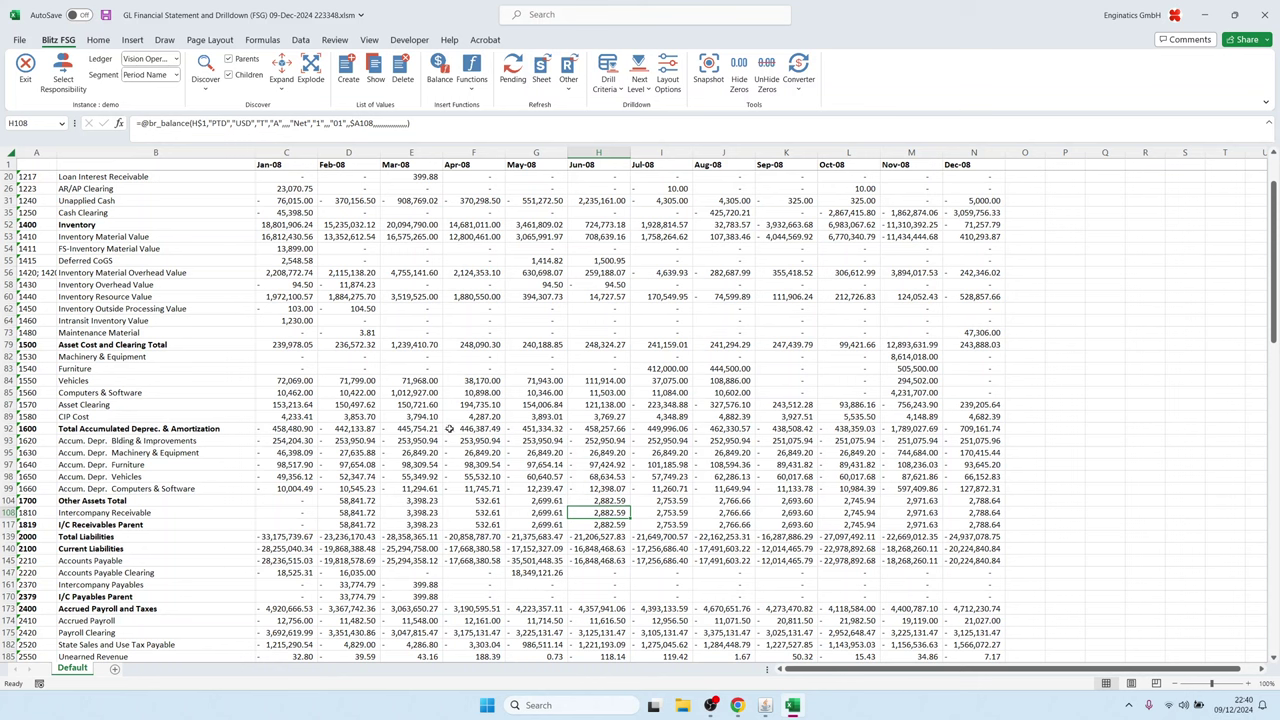
{"action": "left_click_drag", "start_coordinate": [475, 452], "coordinate": [850, 452]}
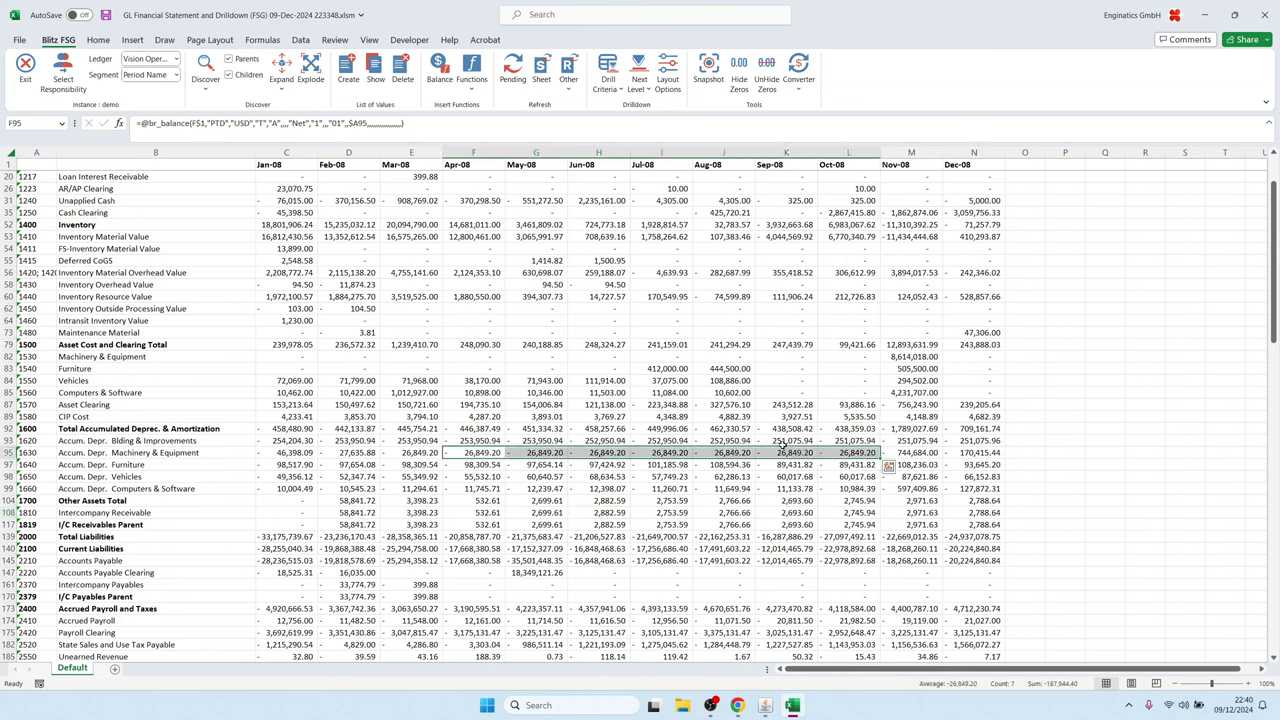
{"action": "left_click", "coordinate": [465, 452]}
{"action": "scroll", "coordinate": [390, 417], "scroll_direction": "up", "scroll_amount": 2}
{"action": "scroll", "coordinate": [386, 408], "scroll_direction": "down", "scroll_amount": 15}
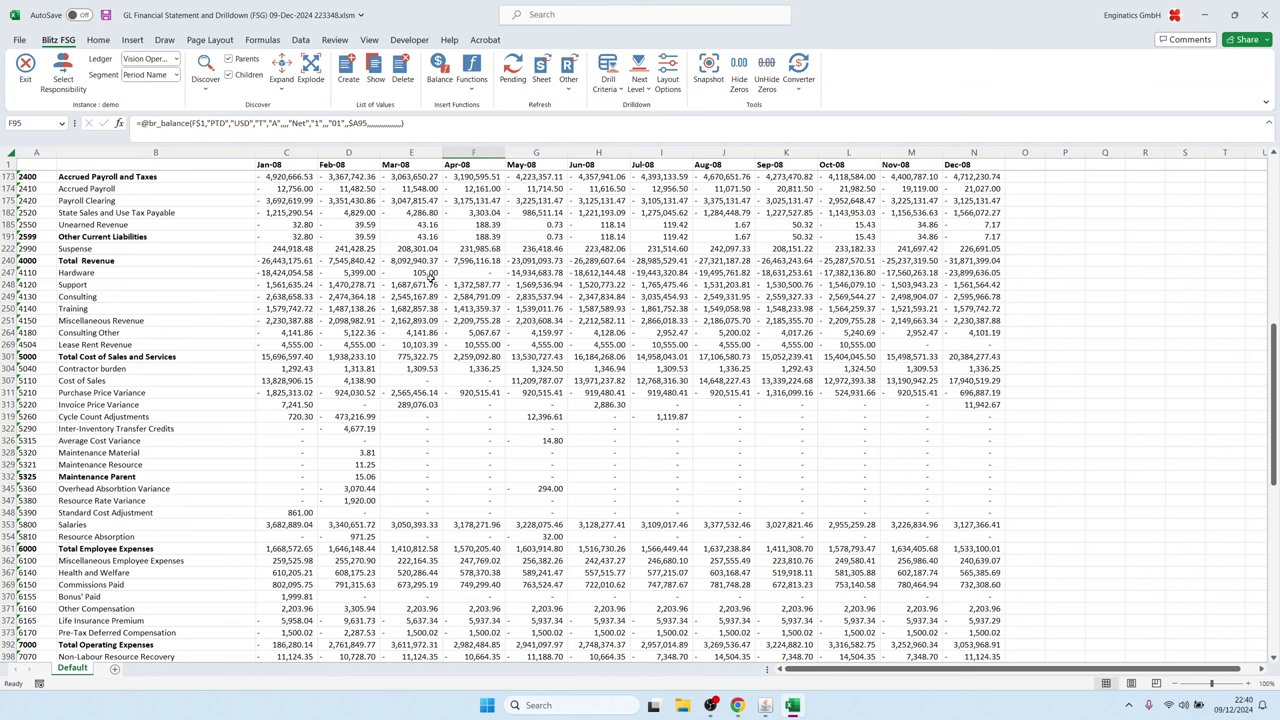
Step: Drill down into the May-08 balance of the Hardware account 4110 and examine its product and department descriptions
{"action": "left_click_drag", "start_coordinate": [528, 272], "coordinate": [812, 274]}
{"action": "left_click", "coordinate": [49, 275]}
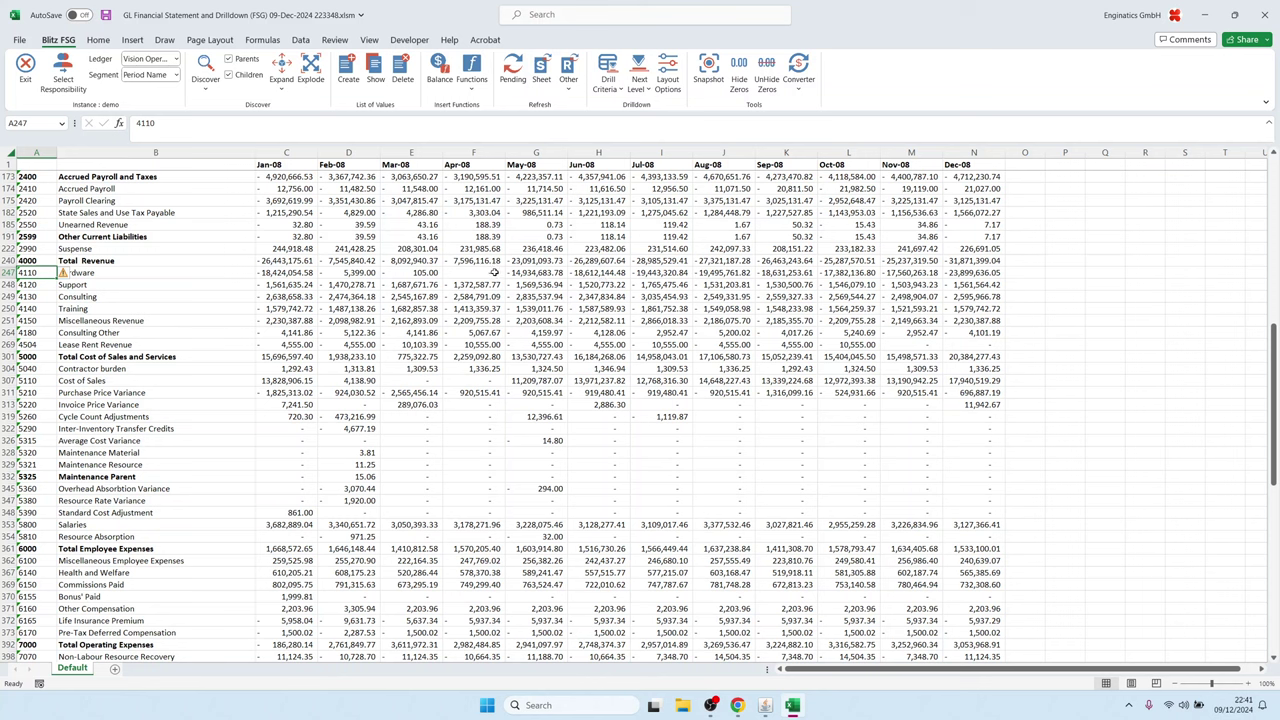
{"action": "left_click", "coordinate": [541, 273]}
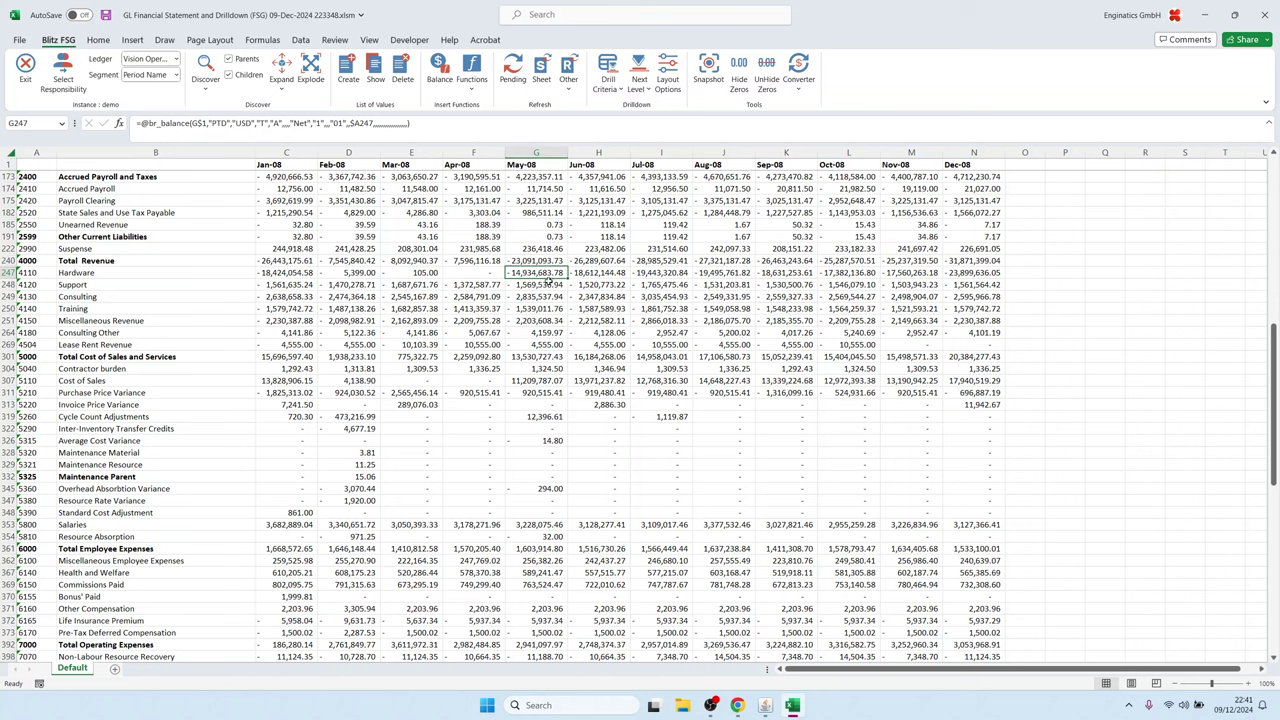
{"action": "double_click", "coordinate": [536, 271]}
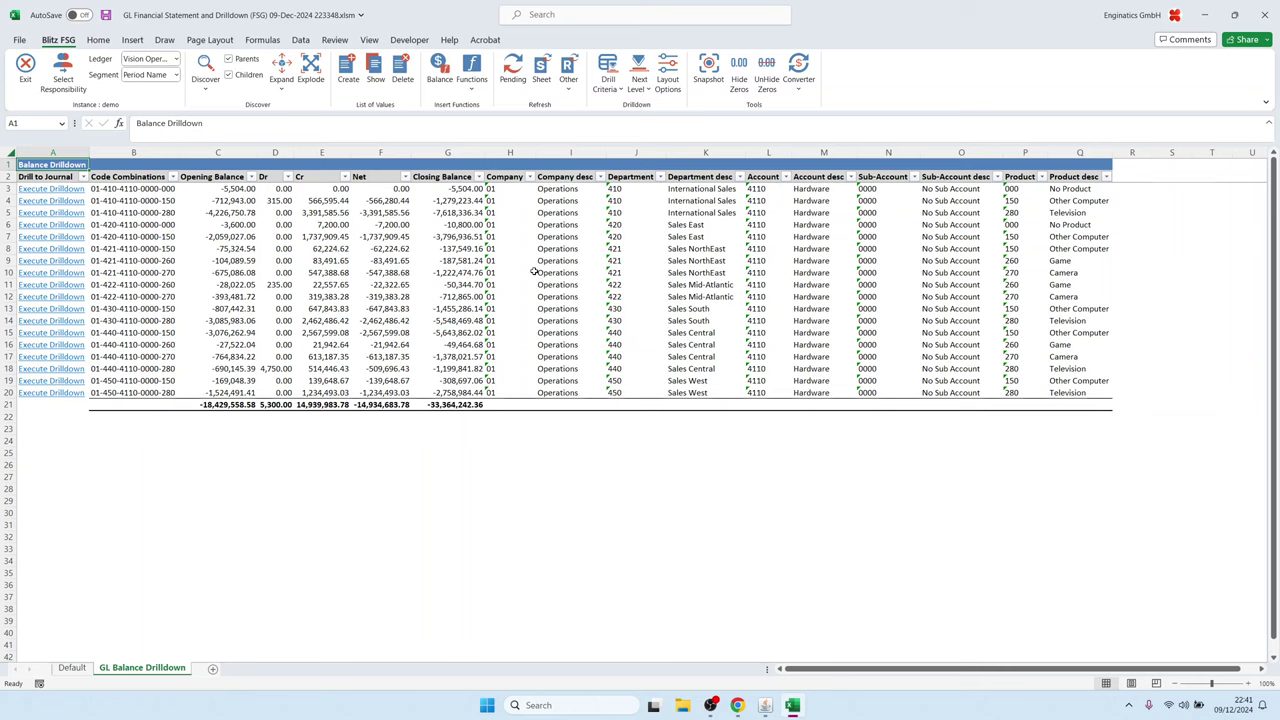
{"action": "left_click_drag", "start_coordinate": [1064, 202], "coordinate": [1098, 357]}
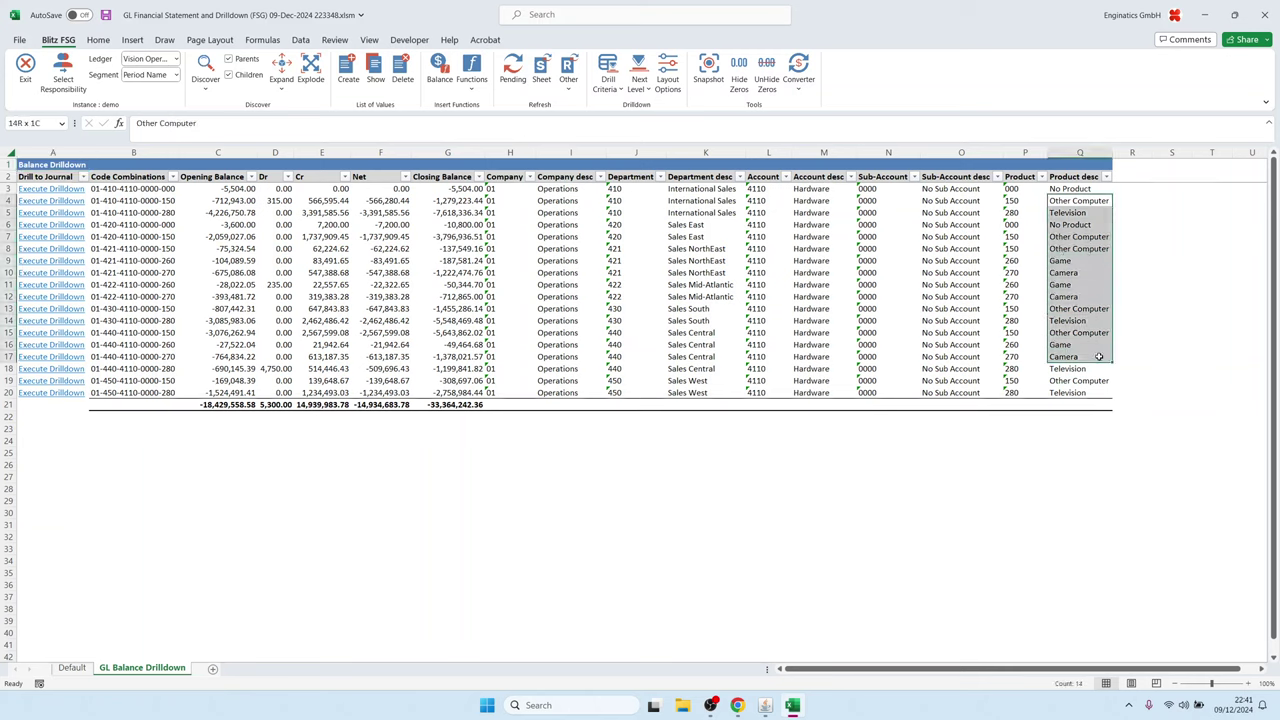
{"action": "left_click_drag", "start_coordinate": [700, 190], "coordinate": [745, 345]}
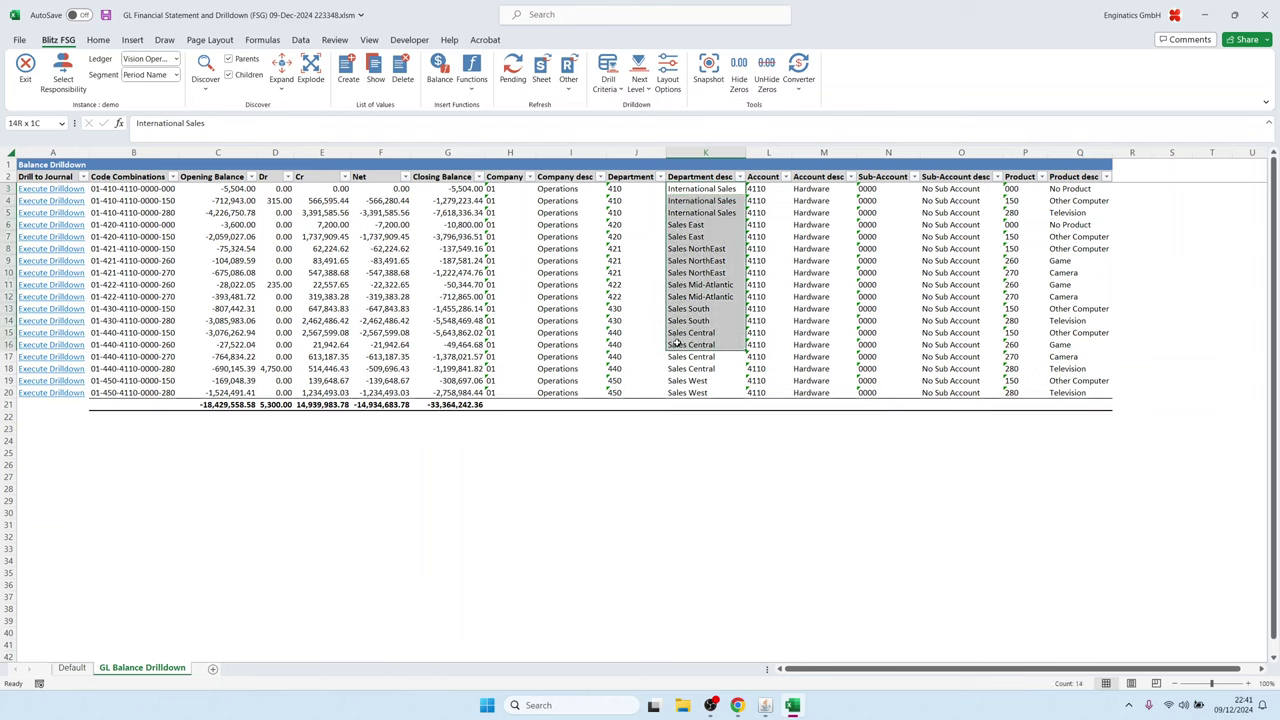
Step: Run a journal drilldown on the balance drilldown's code combinations in rows 4 to 18
{"action": "left_click_drag", "start_coordinate": [104, 200], "coordinate": [186, 382]}
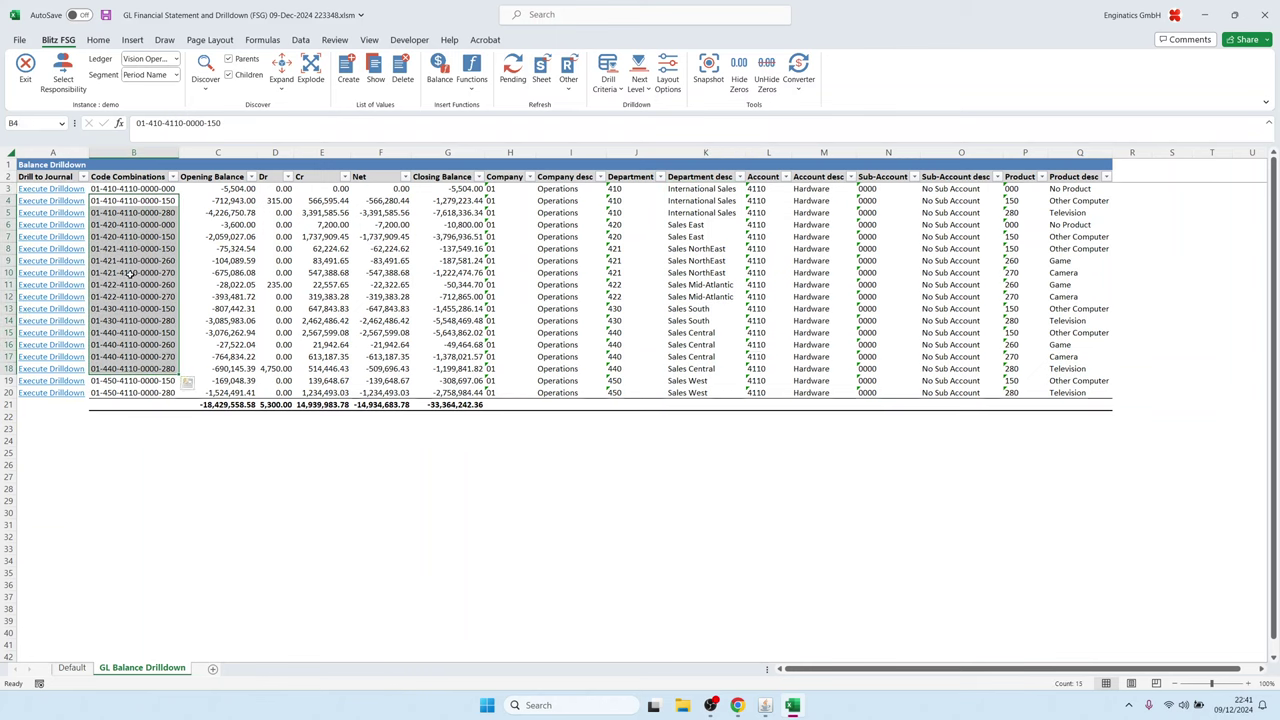
{"action": "left_click", "coordinate": [194, 292]}
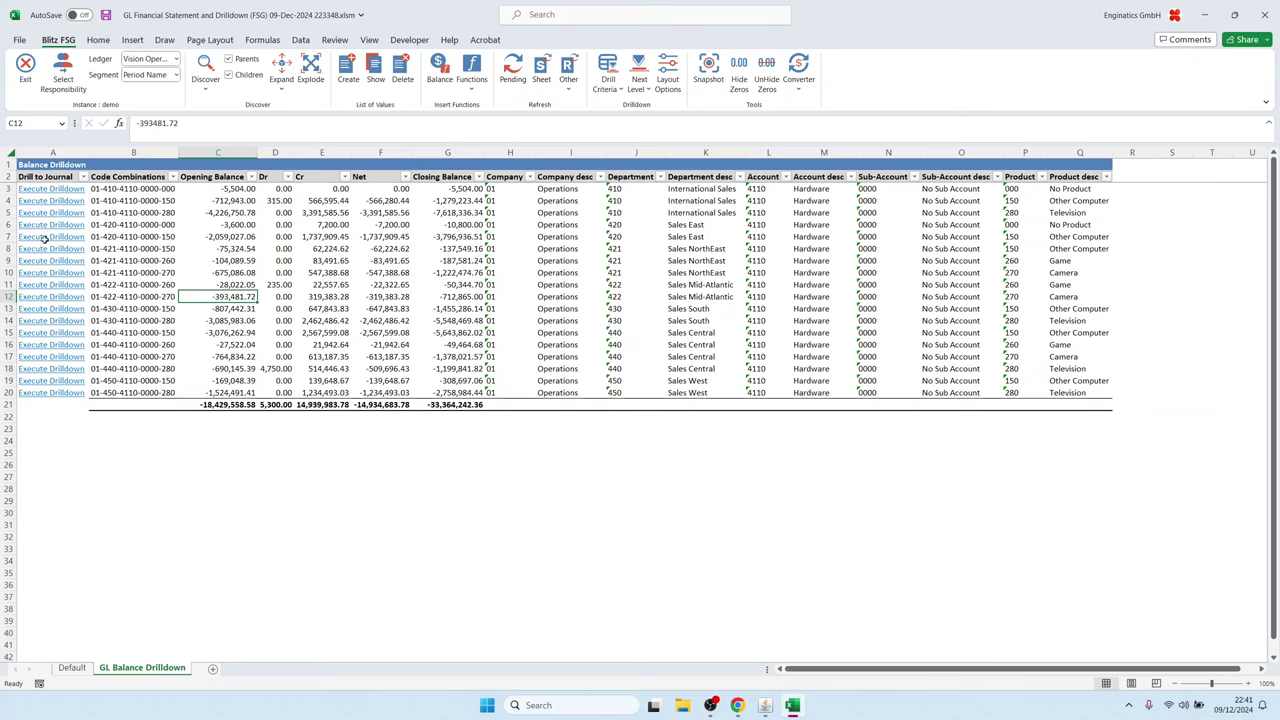
{"action": "left_click_drag", "start_coordinate": [229, 200], "coordinate": [229, 368]}
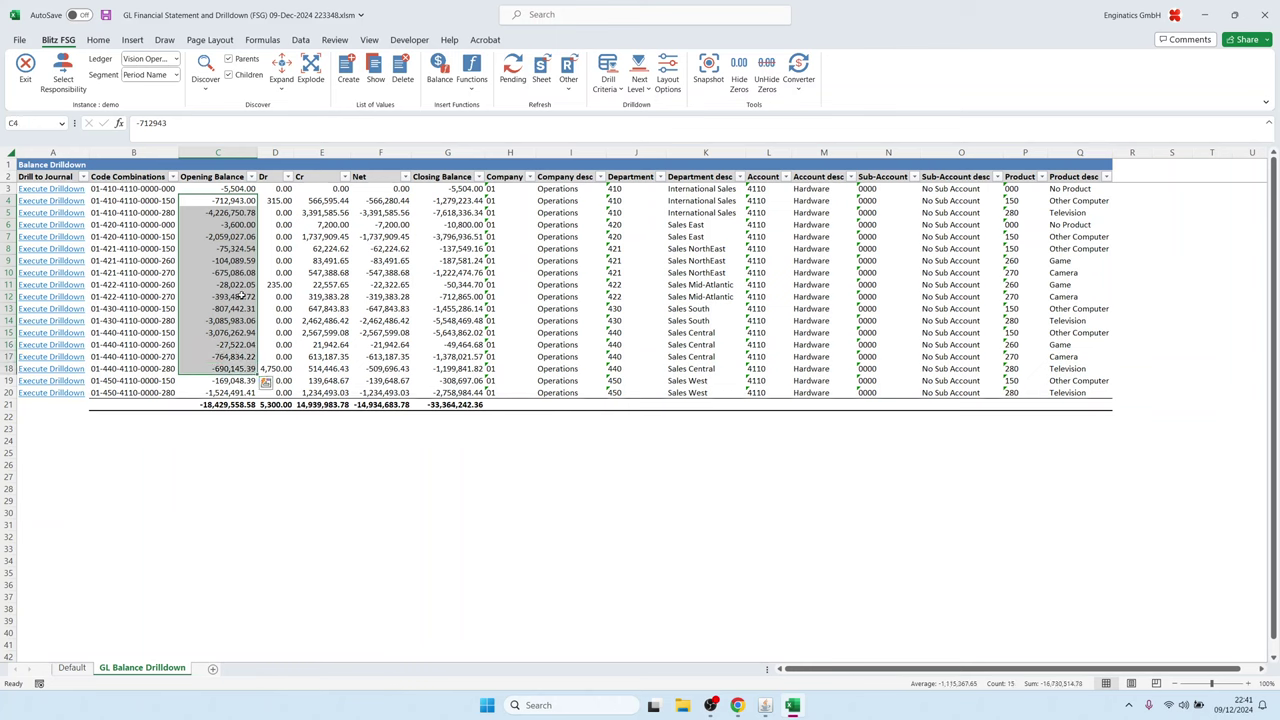
{"action": "right_click", "coordinate": [241, 230]}
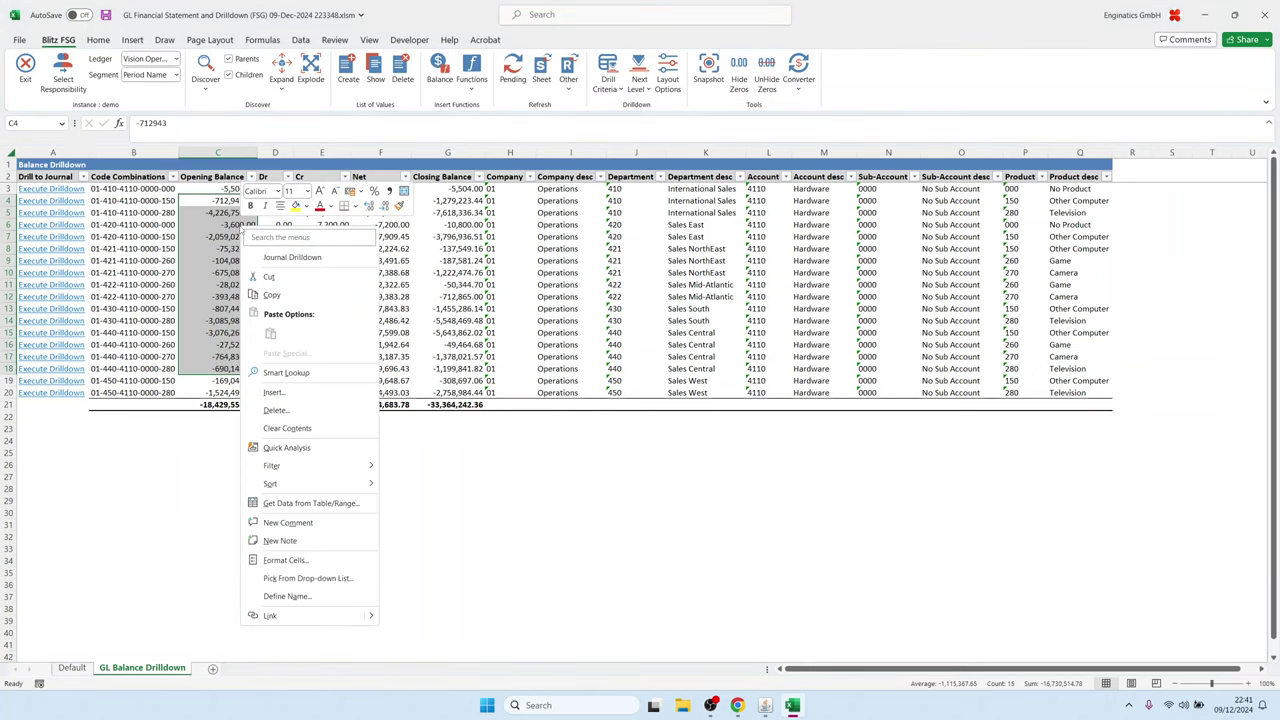
{"action": "left_click", "coordinate": [307, 258]}
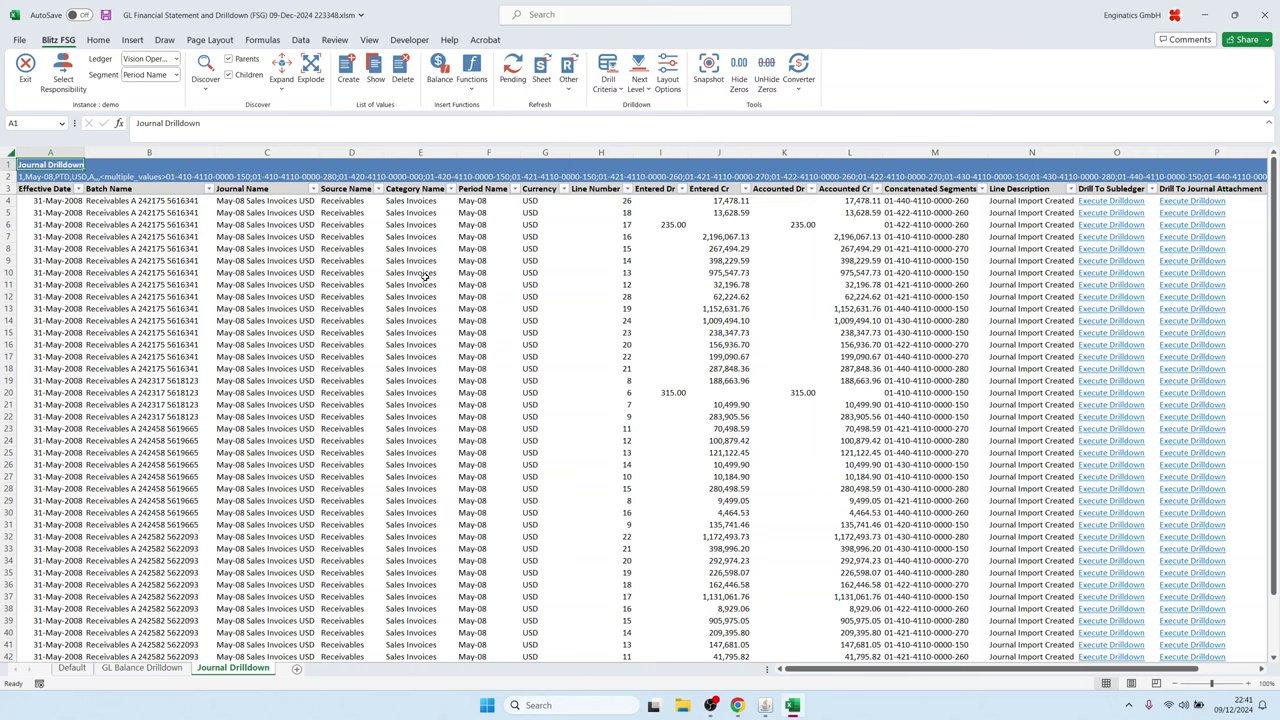
Step: Examine the category names of the drilled journal lines and the drilldown columns available for each line
{"action": "left_click_drag", "start_coordinate": [425, 277], "coordinate": [437, 483]}
{"action": "scroll", "coordinate": [430, 460], "scroll_direction": "down", "scroll_amount": 8}
{"action": "left_click", "coordinate": [414, 393]}
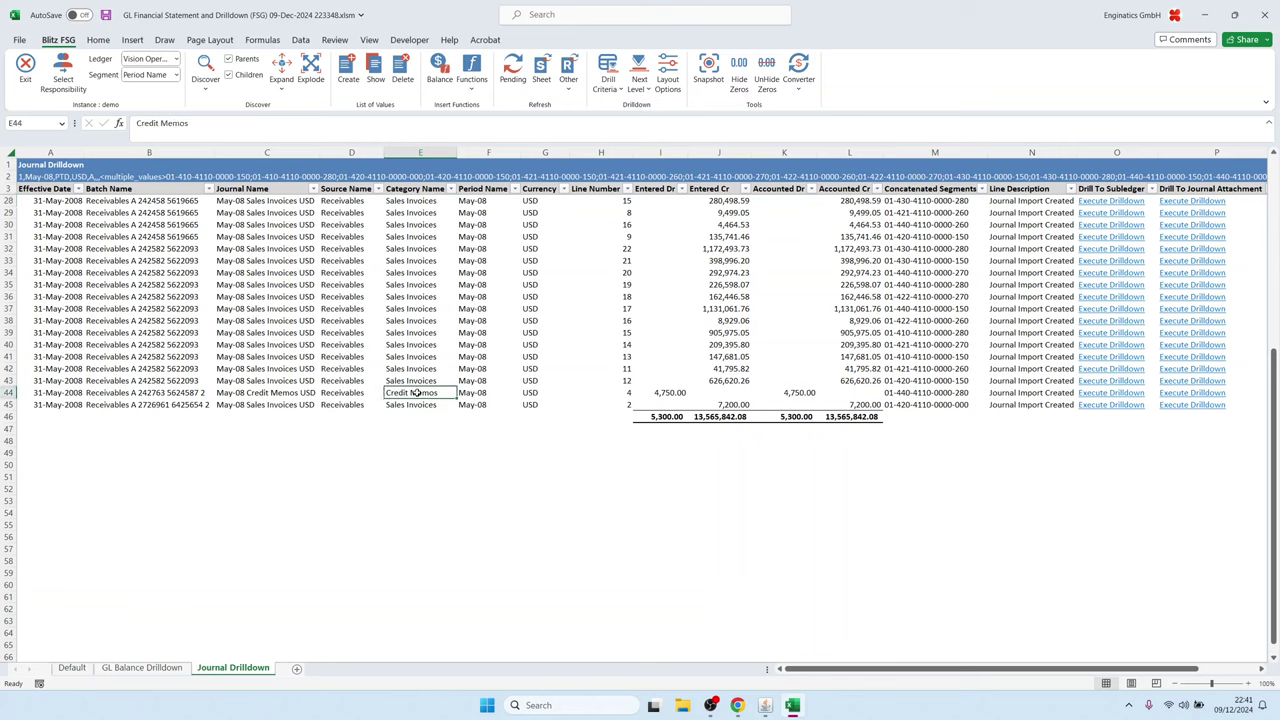
{"action": "left_click_drag", "start_coordinate": [410, 214], "coordinate": [412, 405]}
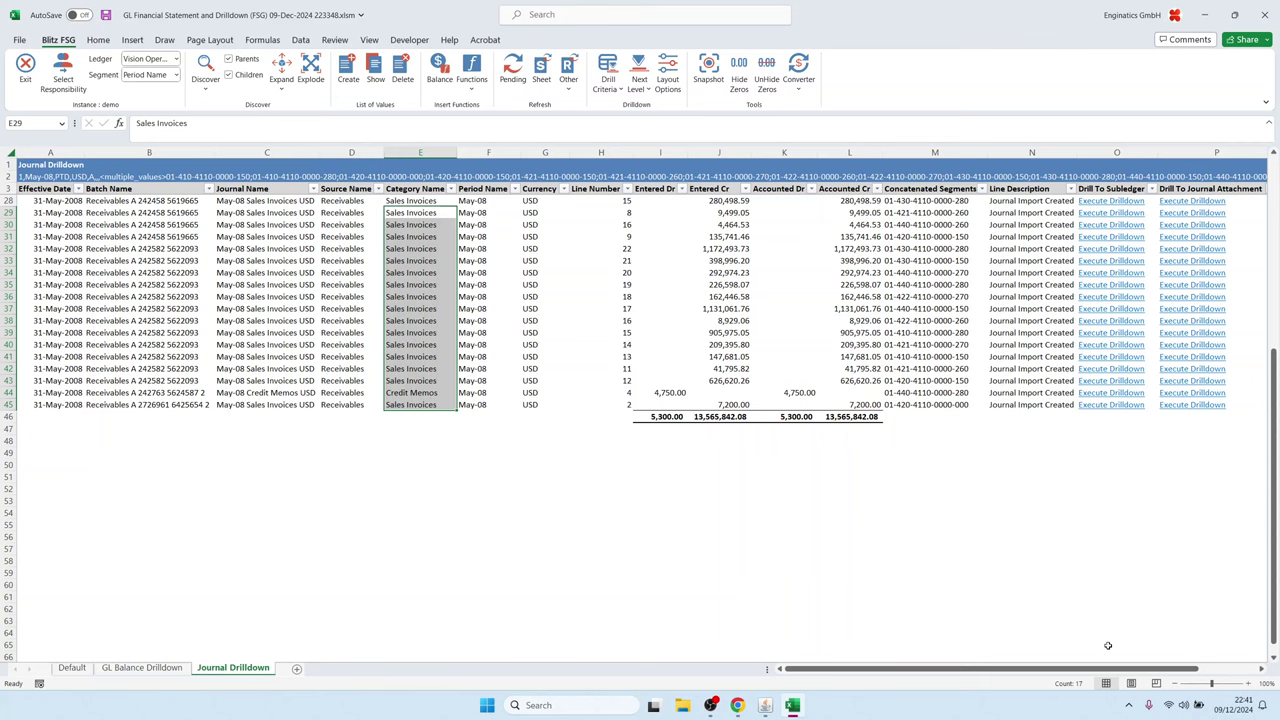
{"action": "left_click_drag", "start_coordinate": [1110, 669], "coordinate": [1166, 669]}
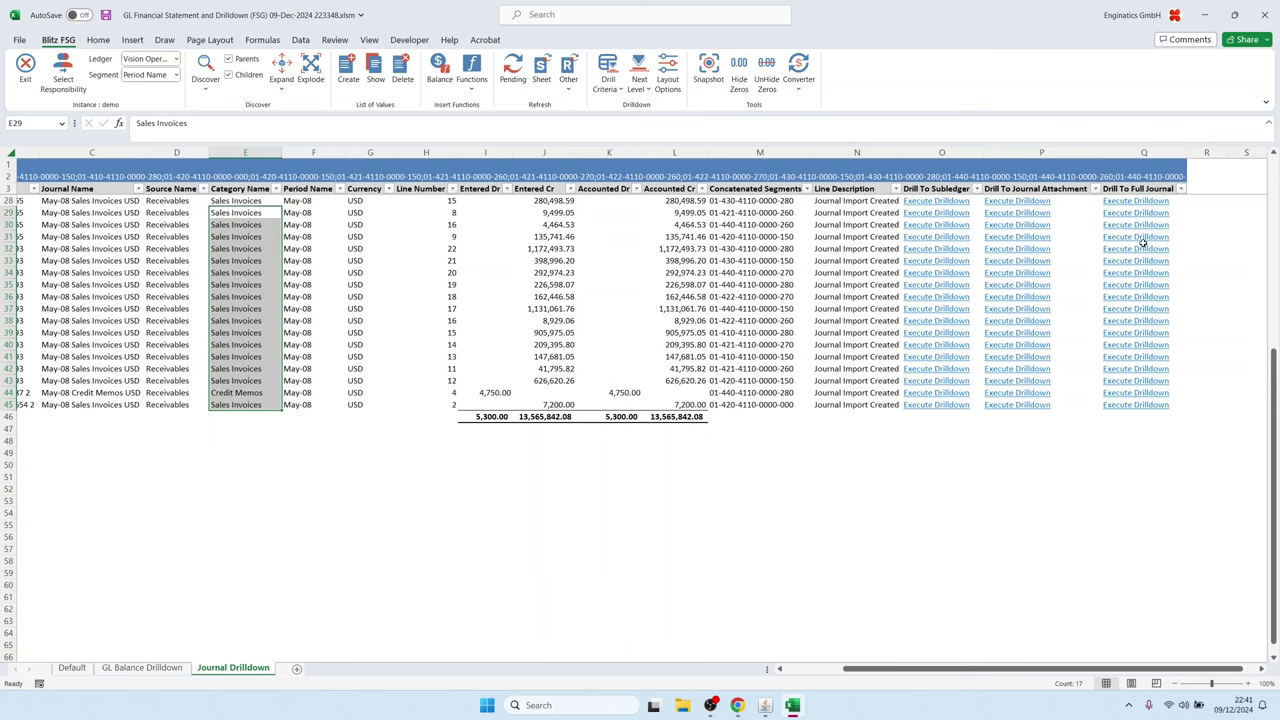
Step: Drill the journal lines in rows 28 to 44 down to the subledger
{"action": "left_click", "coordinate": [193, 260]}
{"action": "left_click_drag", "start_coordinate": [262, 202], "coordinate": [288, 395]}
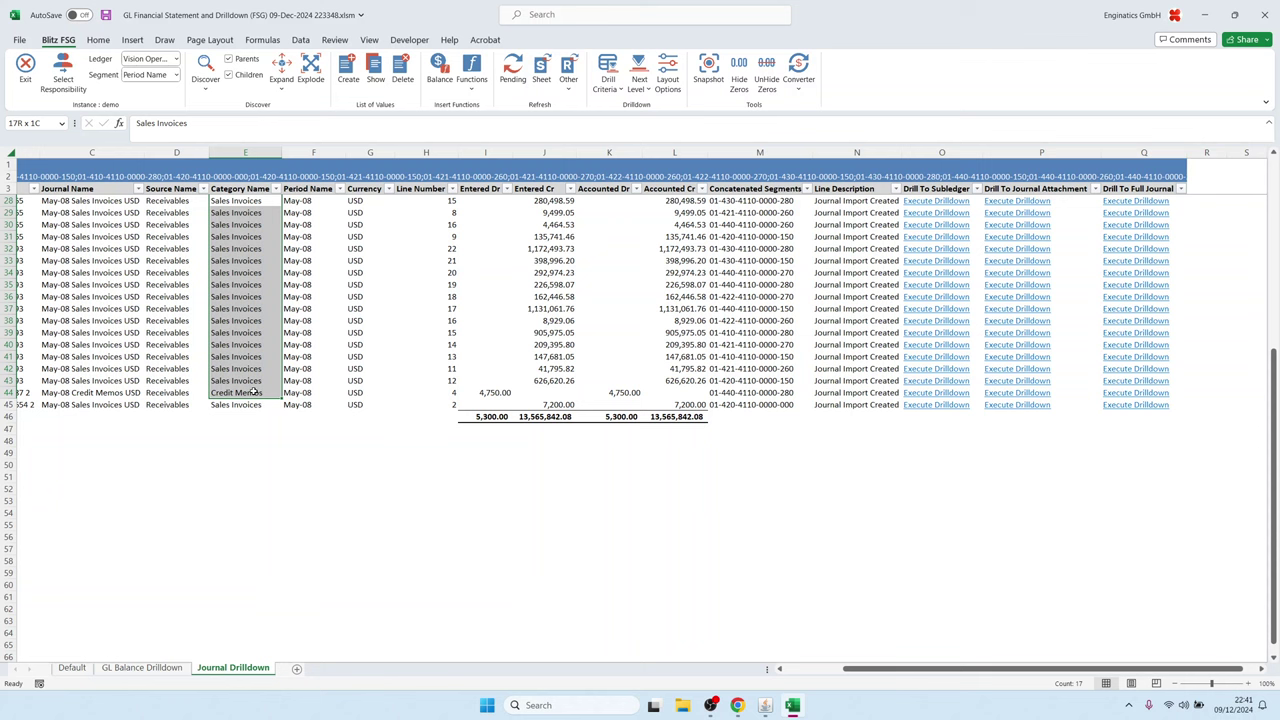
{"action": "right_click", "coordinate": [270, 233]}
{"action": "mouse_move", "coordinate": [357, 267]}
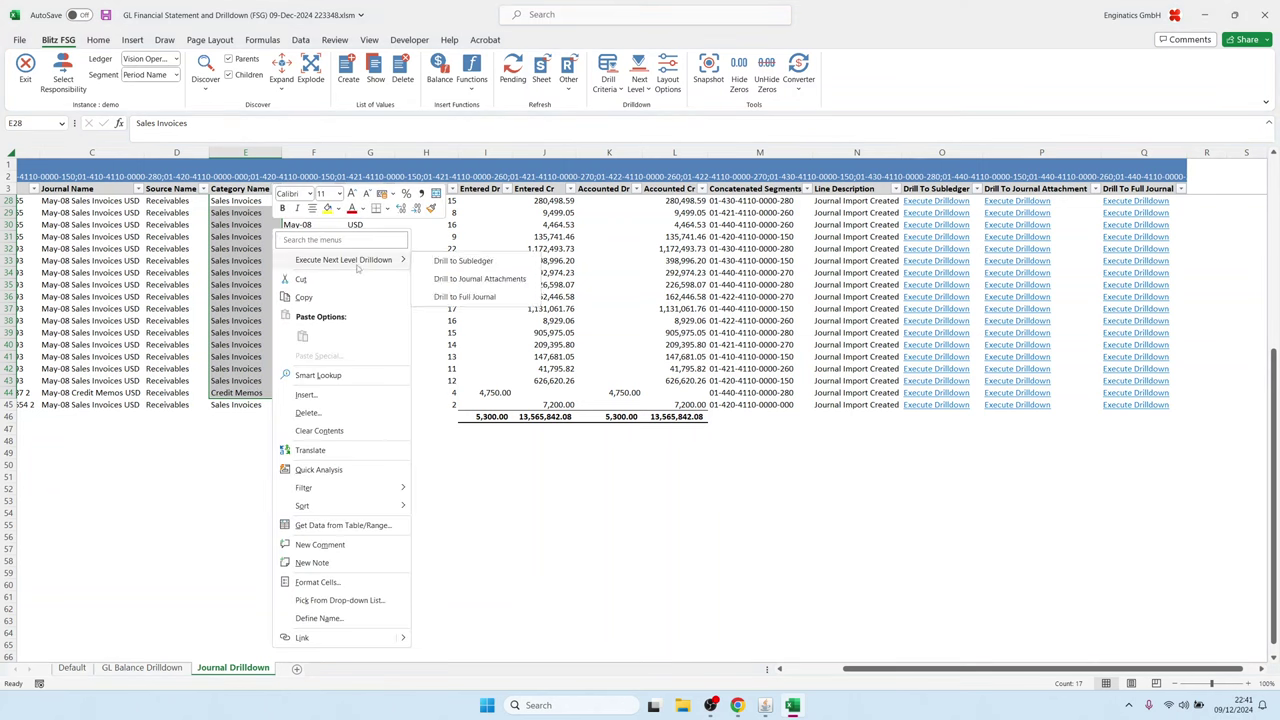
{"action": "left_click", "coordinate": [485, 264]}
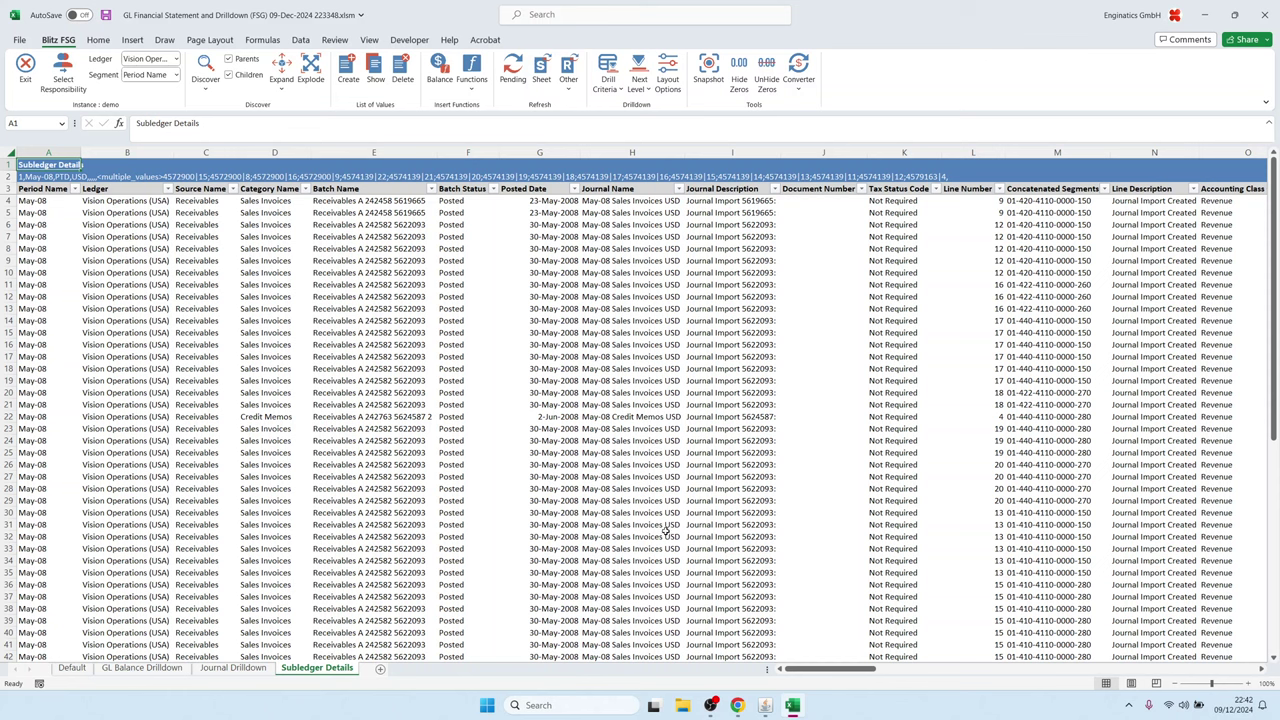
Step: Examine the Subledger Details columns, including the party, expenditure, event, View Transaction and sales order fields
{"action": "left_click_drag", "start_coordinate": [807, 666], "coordinate": [1068, 654]}
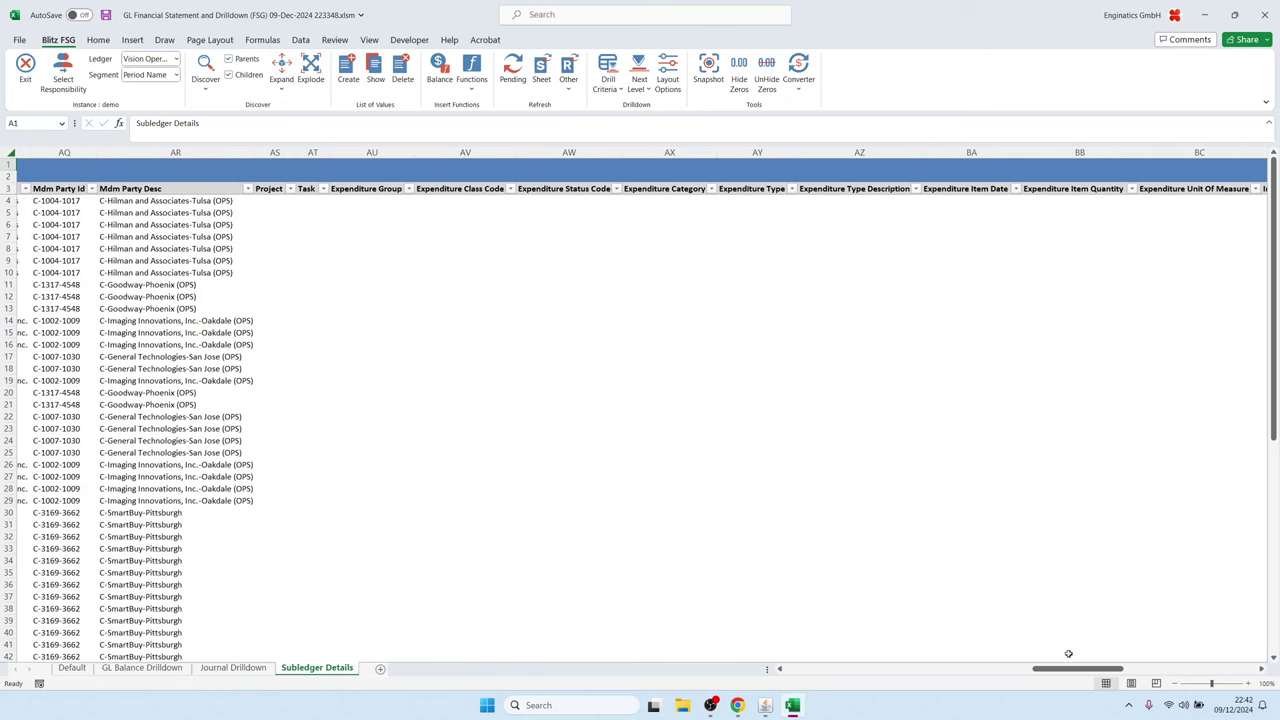
{"action": "left_click_drag", "start_coordinate": [377, 193], "coordinate": [826, 187]}
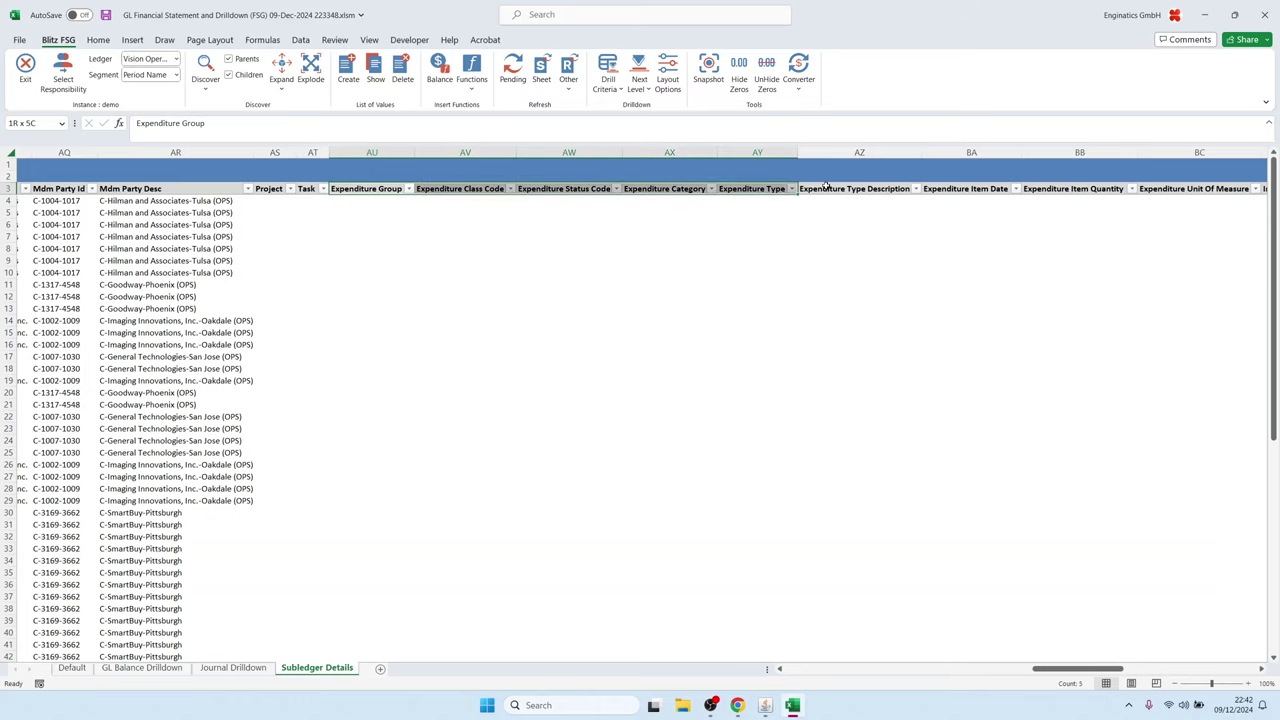
{"action": "left_click_drag", "start_coordinate": [1137, 190], "coordinate": [1137, 190]}
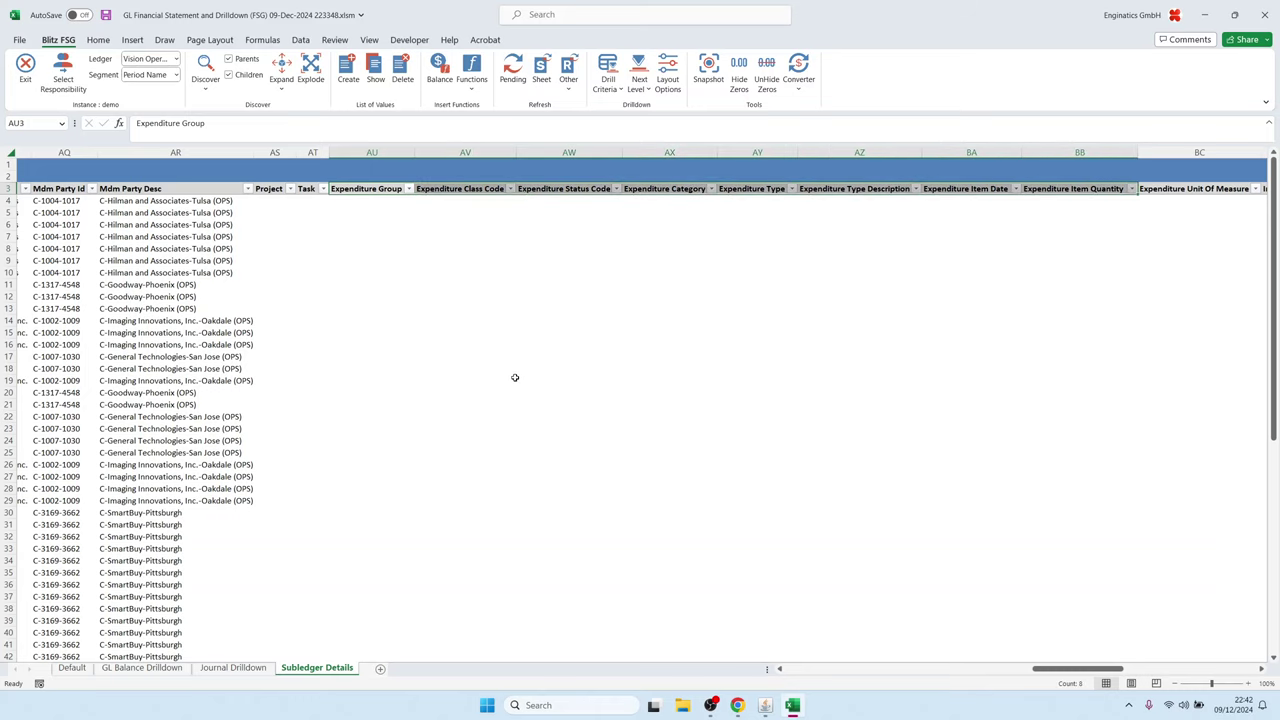
{"action": "left_click", "coordinate": [350, 343]}
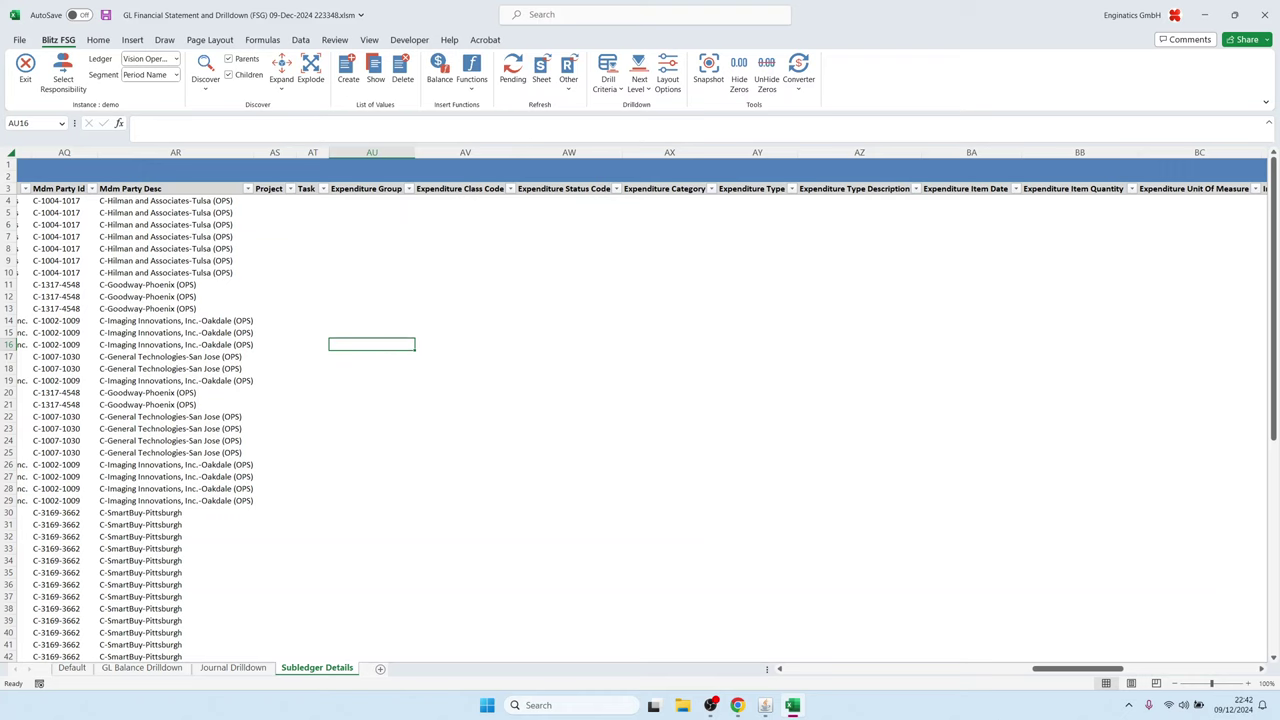
{"action": "left_click_drag", "start_coordinate": [1074, 669], "coordinate": [1092, 670]}
{"action": "scroll", "coordinate": [554, 414], "scroll_direction": "down", "scroll_amount": 2}
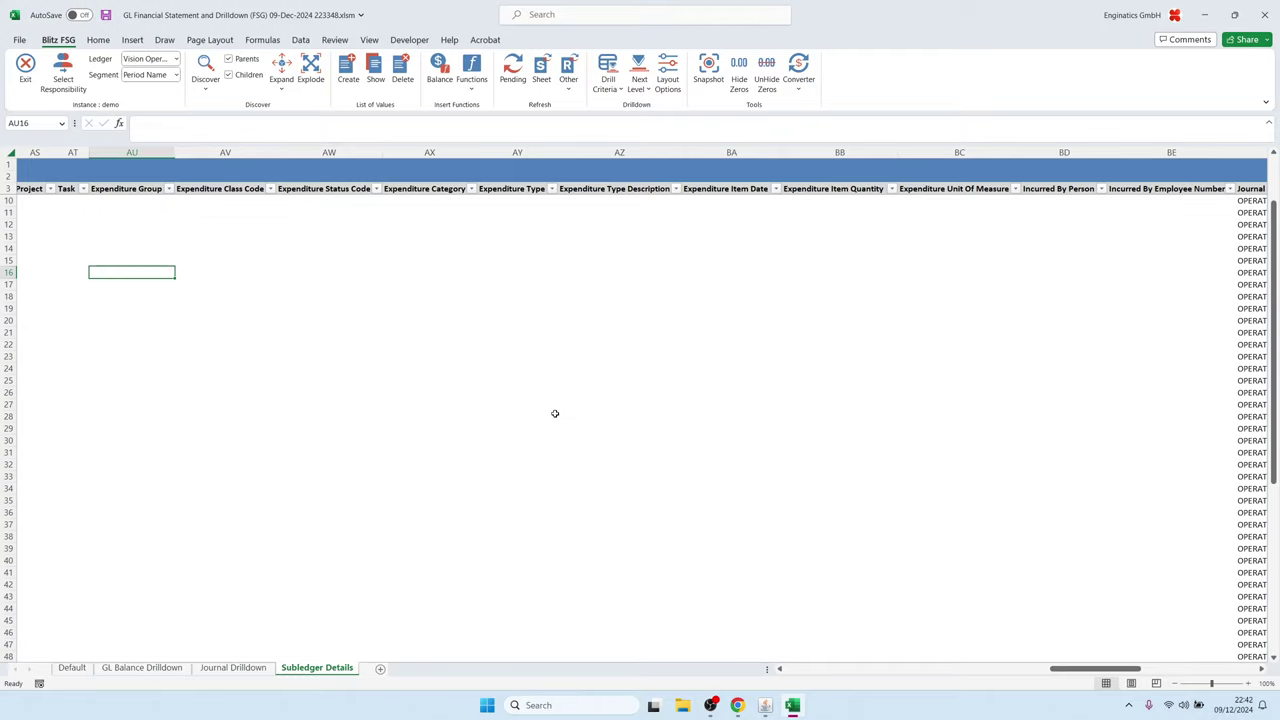
{"action": "scroll", "coordinate": [551, 360], "scroll_direction": "up", "scroll_amount": 2}
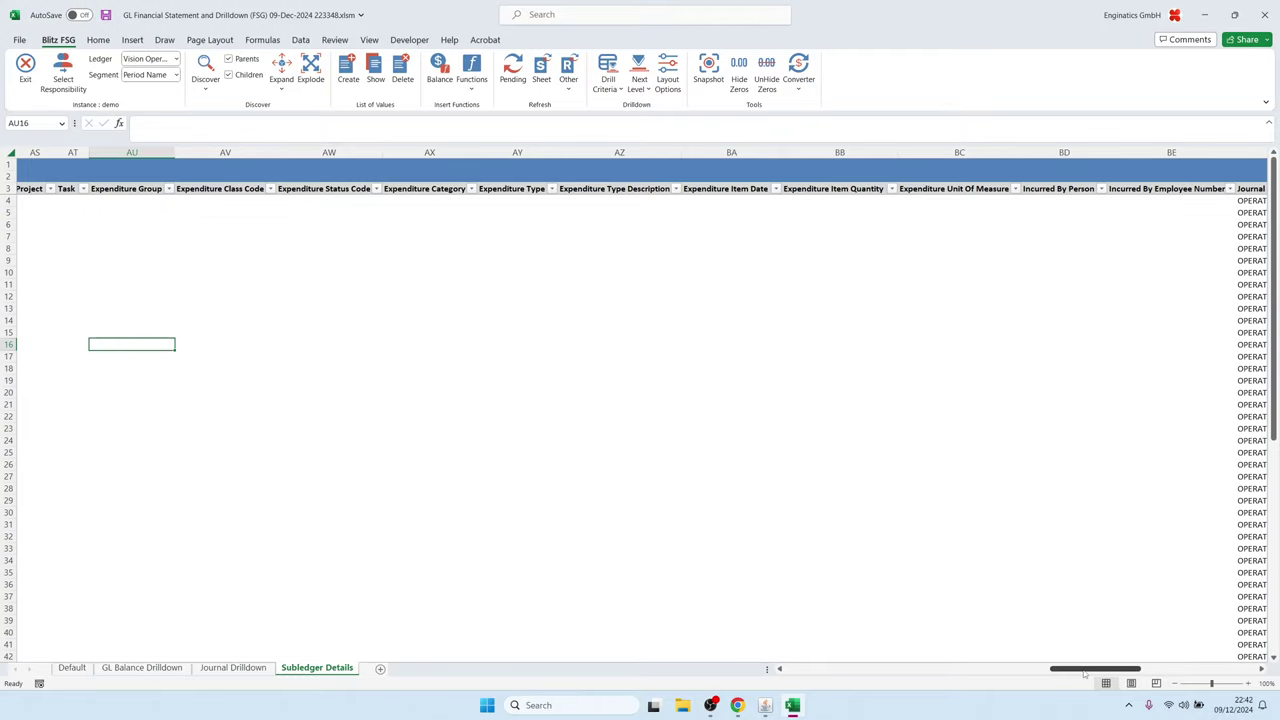
{"action": "left_click_drag", "start_coordinate": [1083, 669], "coordinate": [1199, 663]}
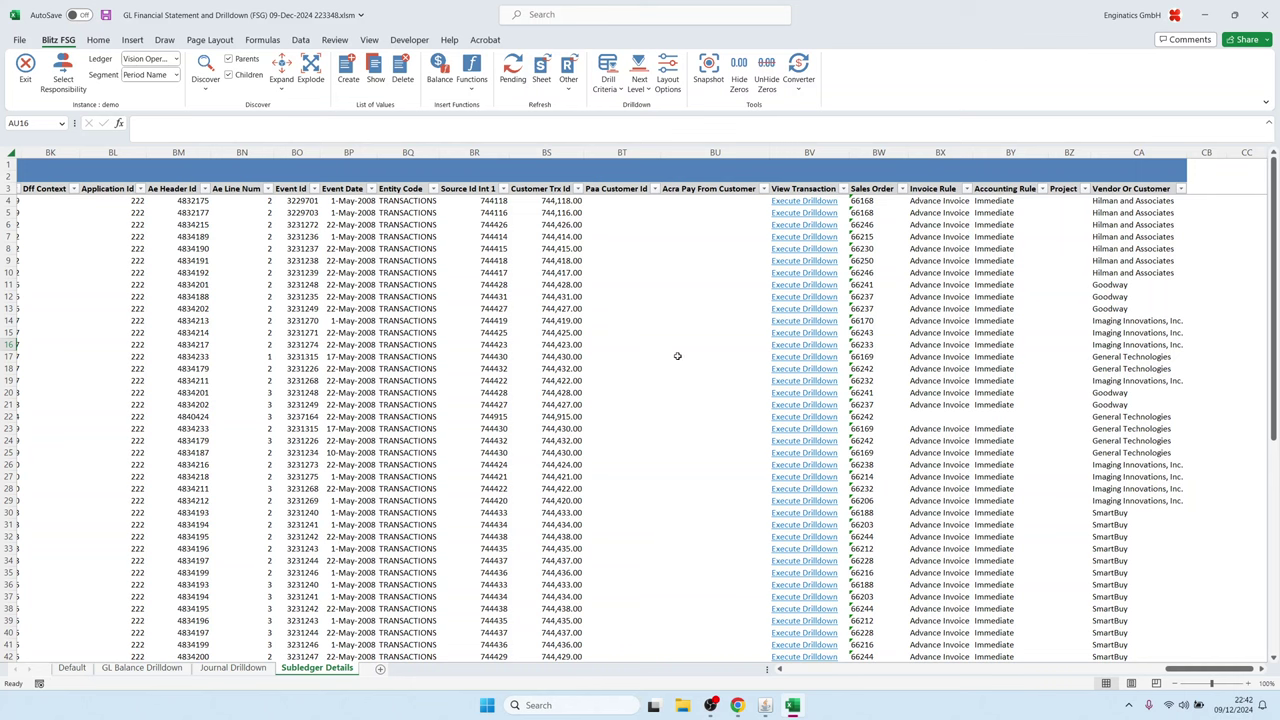
Step: View the Goodway transaction from row 11 in Oracle Applications, inspect its line items, close it and return to Excel
{"action": "left_click", "coordinate": [806, 285]}
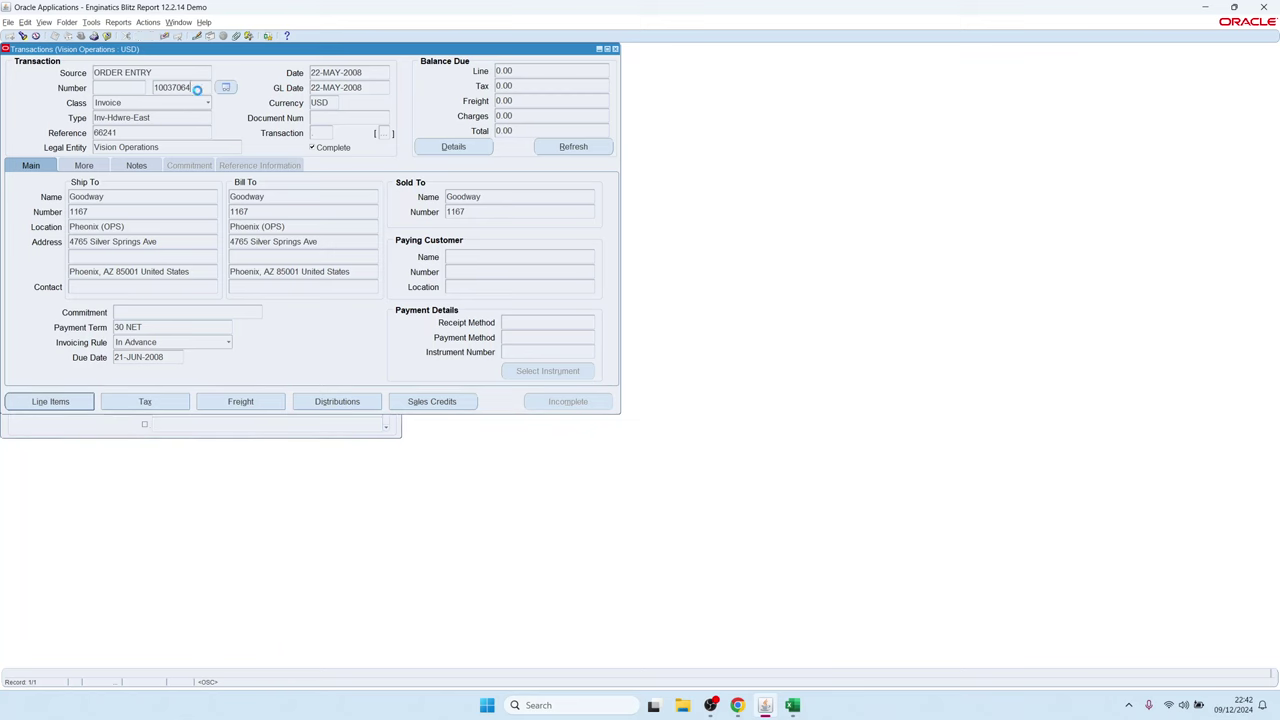
{"action": "double_click", "coordinate": [185, 87]}
{"action": "left_click", "coordinate": [55, 401]}
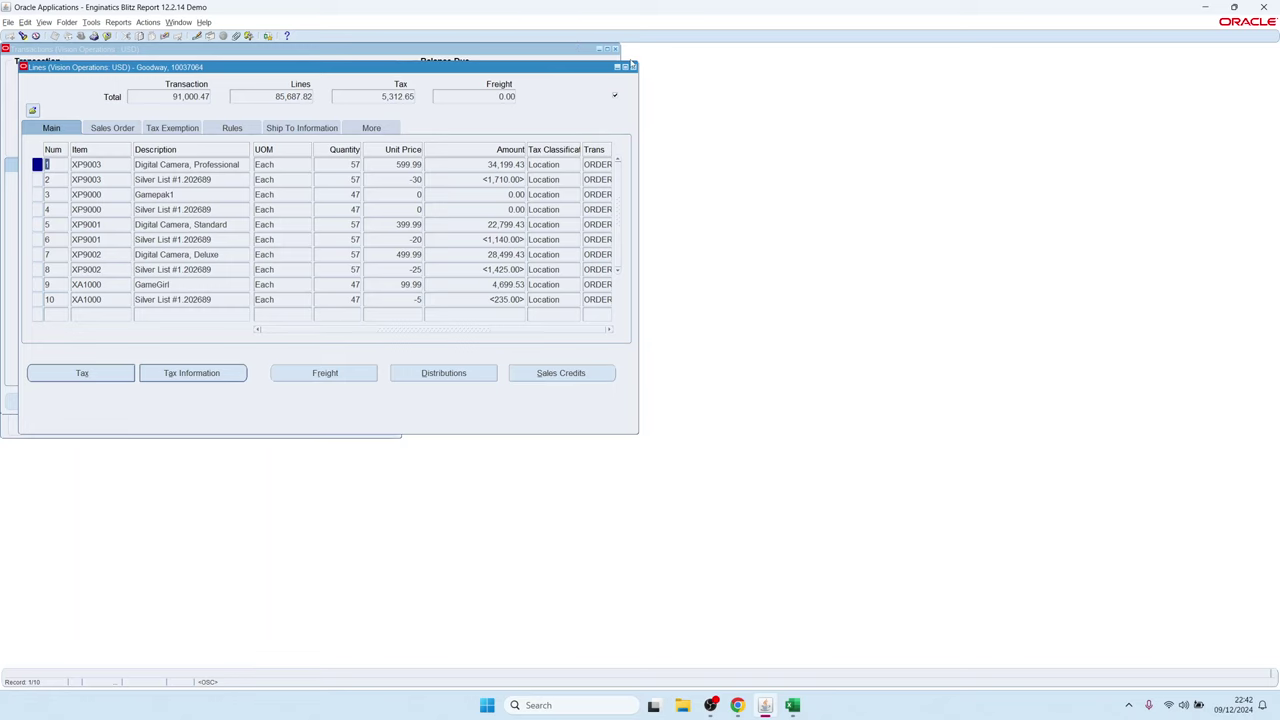
{"action": "left_click", "coordinate": [633, 67]}
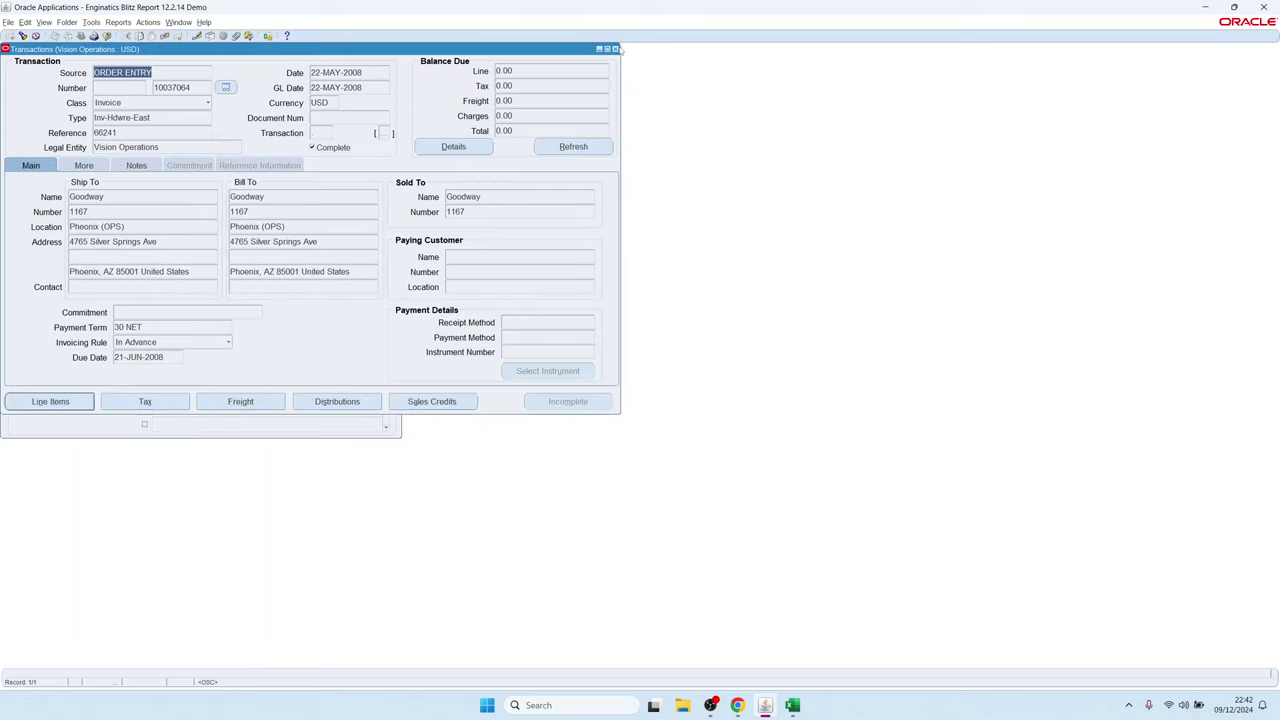
{"action": "left_click", "coordinate": [616, 48]}
{"action": "left_click", "coordinate": [792, 705]}
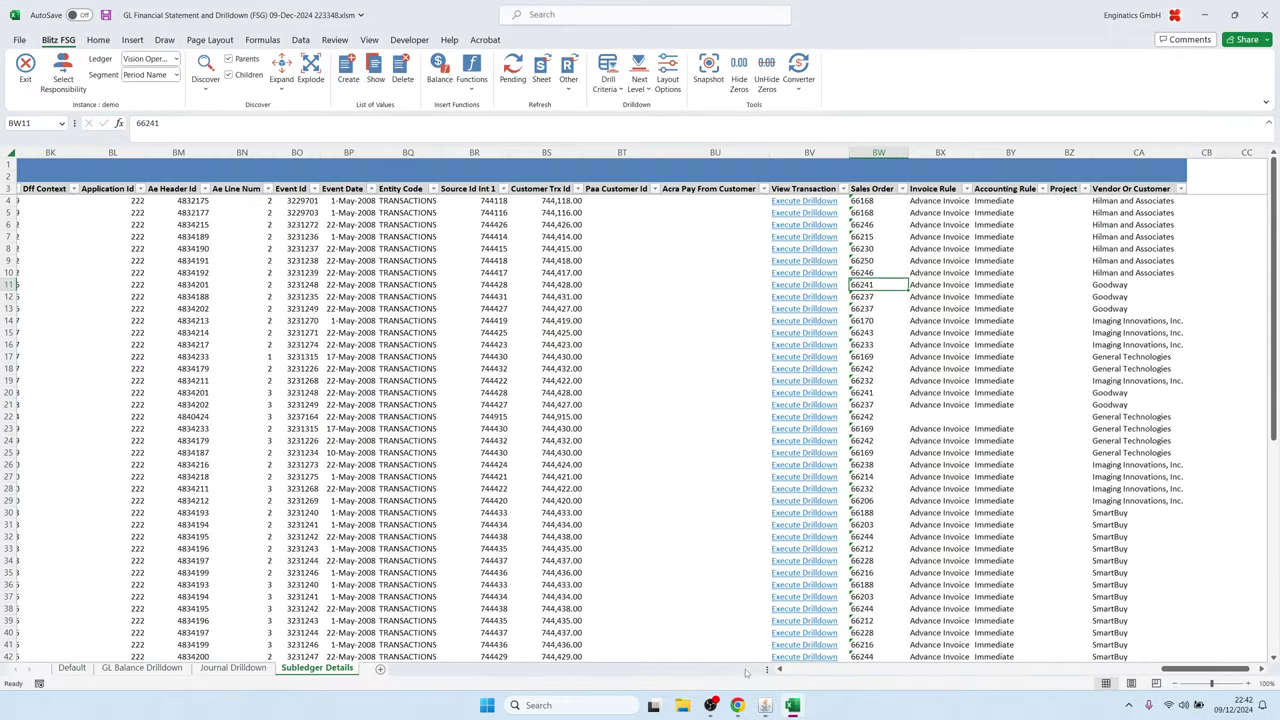
Step: Review the batch, posting, journal and line number columns at the start of the Subledger Details sheet
{"action": "left_click_drag", "start_coordinate": [1195, 668], "coordinate": [785, 692]}
{"action": "left_click_drag", "start_coordinate": [390, 296], "coordinate": [1120, 377]}
{"action": "left_click", "coordinate": [972, 524]}
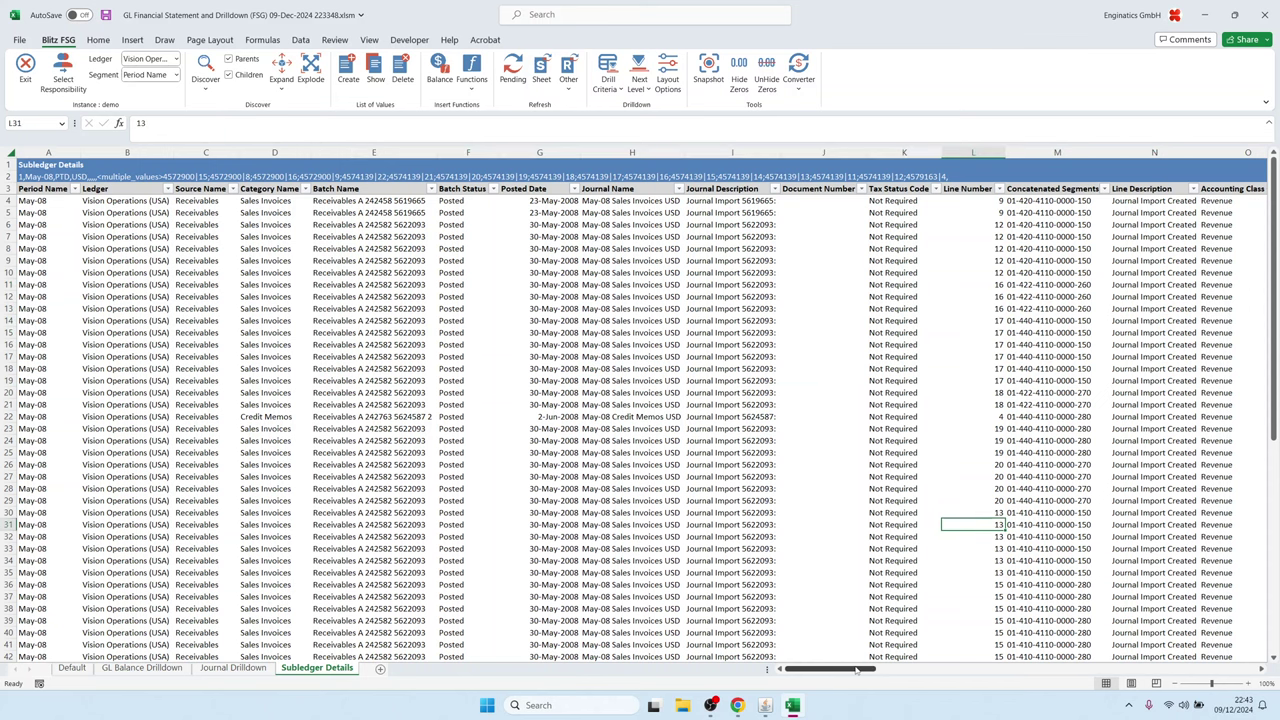
{"action": "mouse_move", "coordinate": [856, 672]}
{"action": "left_mouse_down"}
{"action": "mouse_move", "coordinate": [1150, 672]}
{"action": "mouse_move", "coordinate": [856, 672]}
{"action": "left_mouse_up"}
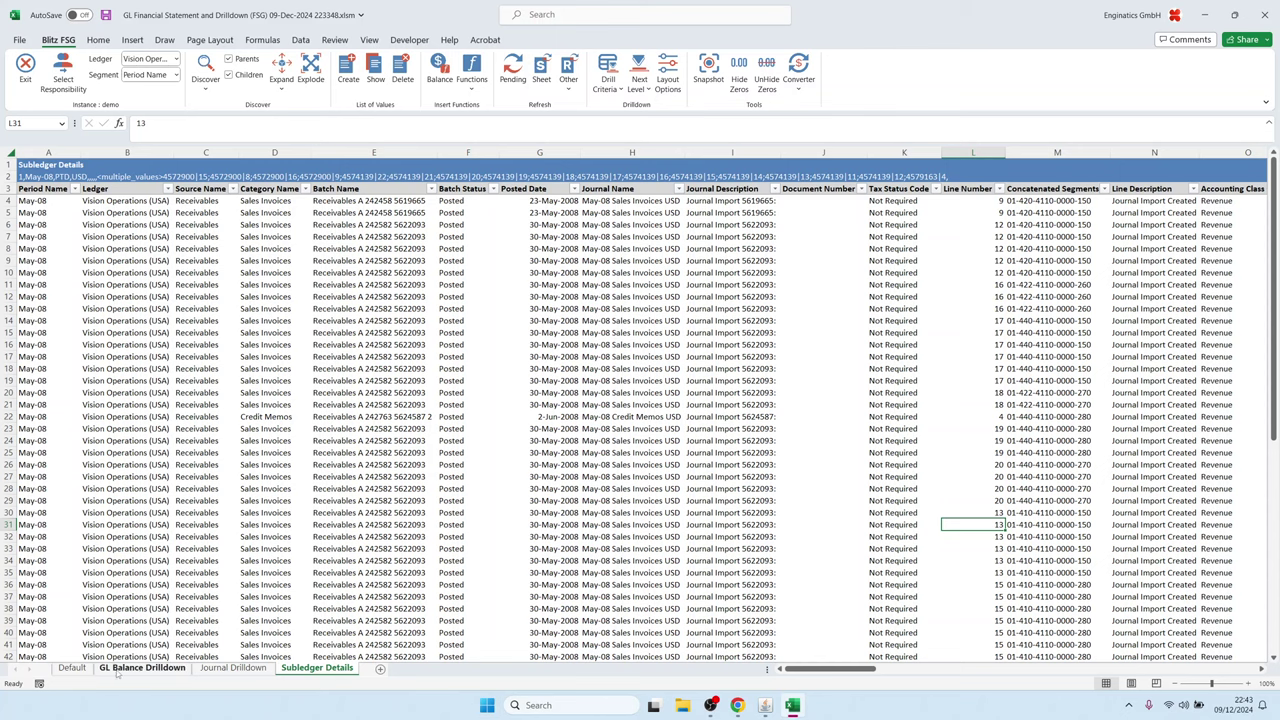
Step: From the Default sheet, open the drilldown layout options and choose Drilldown as the Double Click action and Same as the balance drilldown workbook
{"action": "left_click", "coordinate": [71, 667]}
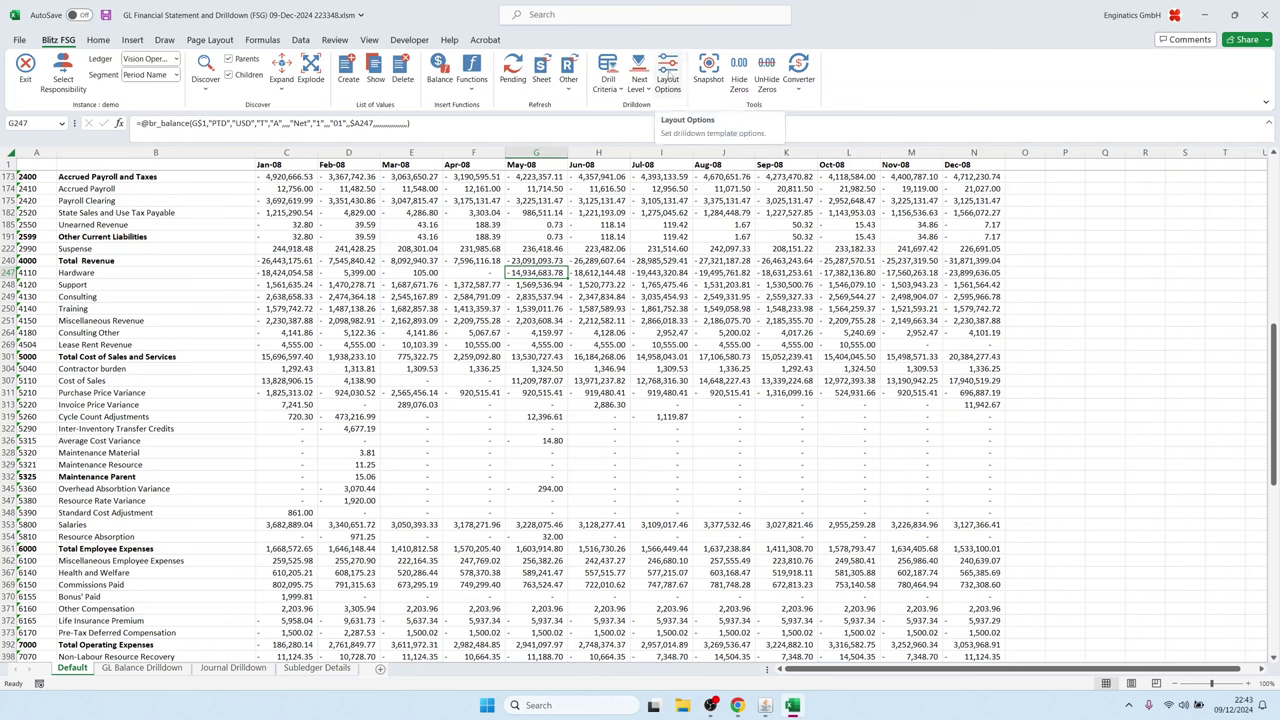
{"action": "left_click", "coordinate": [667, 80]}
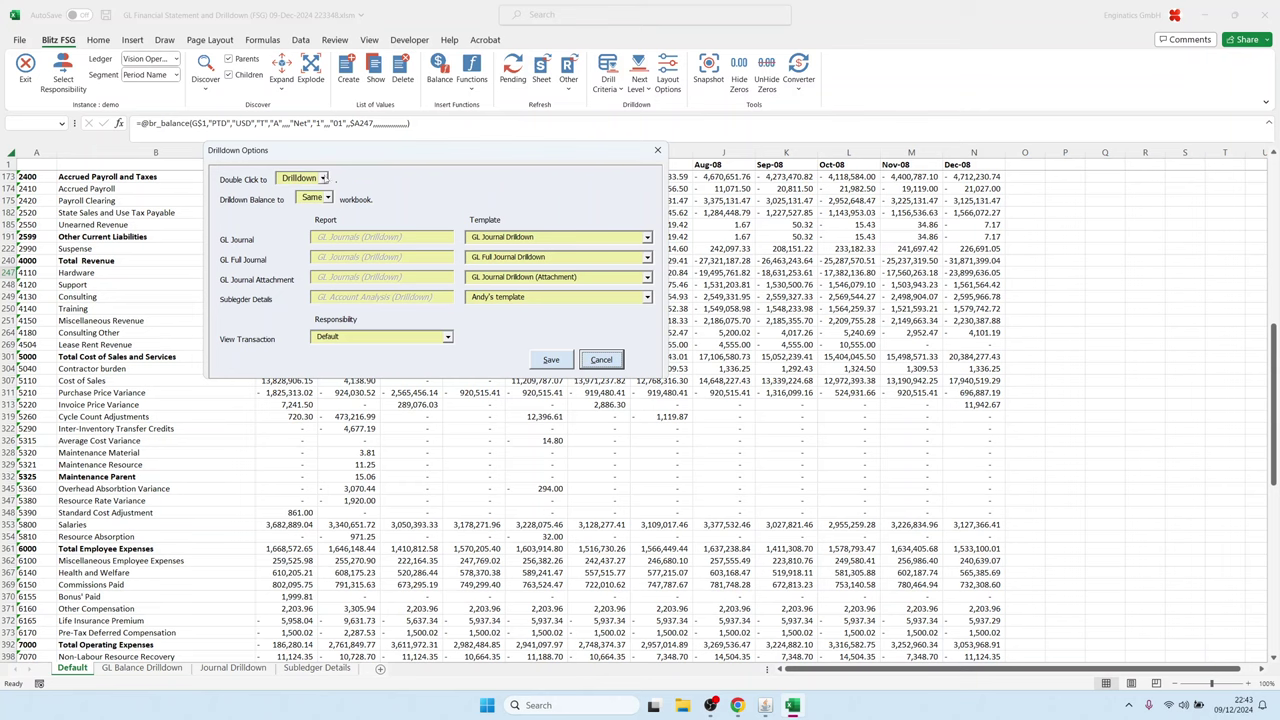
{"action": "left_click", "coordinate": [323, 178]}
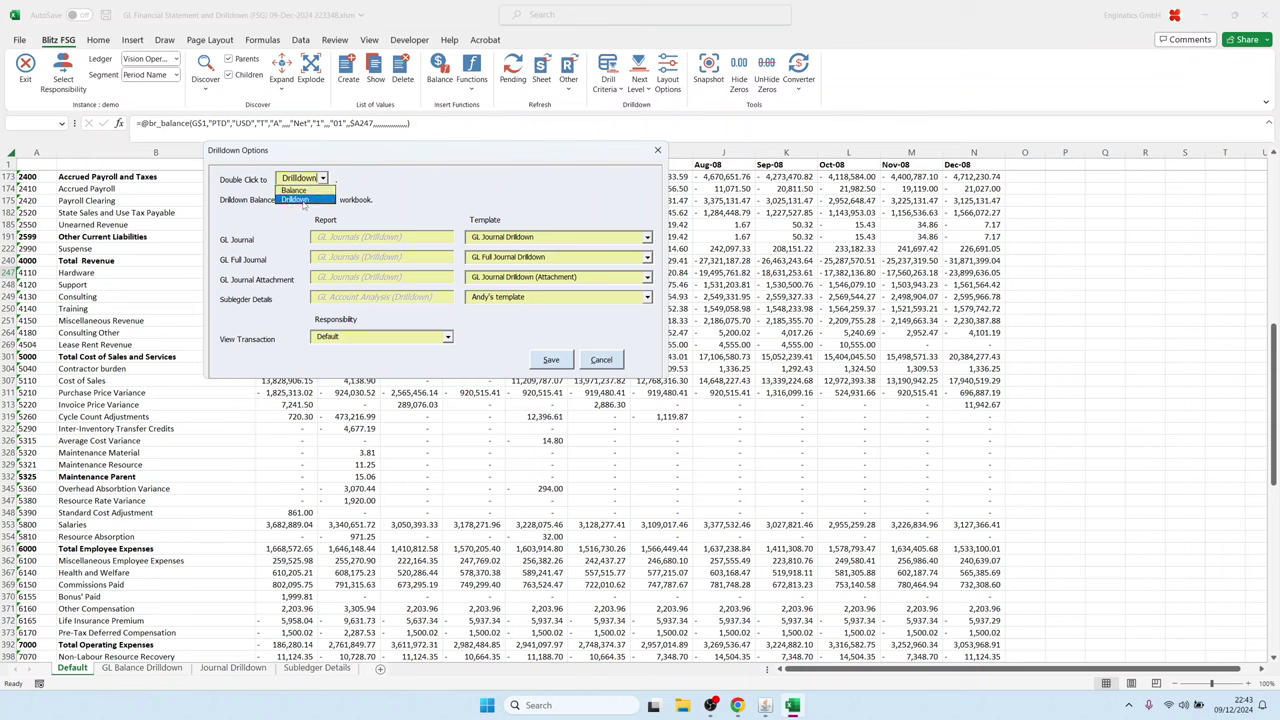
{"action": "left_click", "coordinate": [303, 200]}
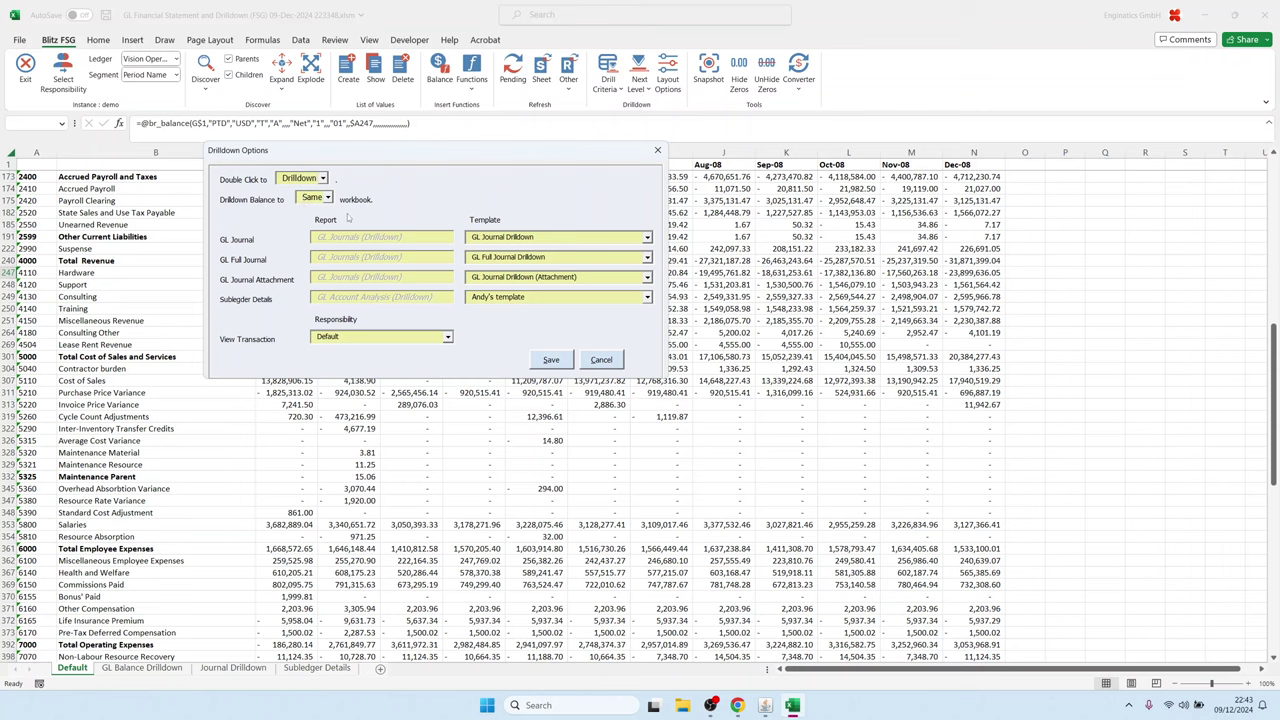
{"action": "left_click", "coordinate": [327, 197]}
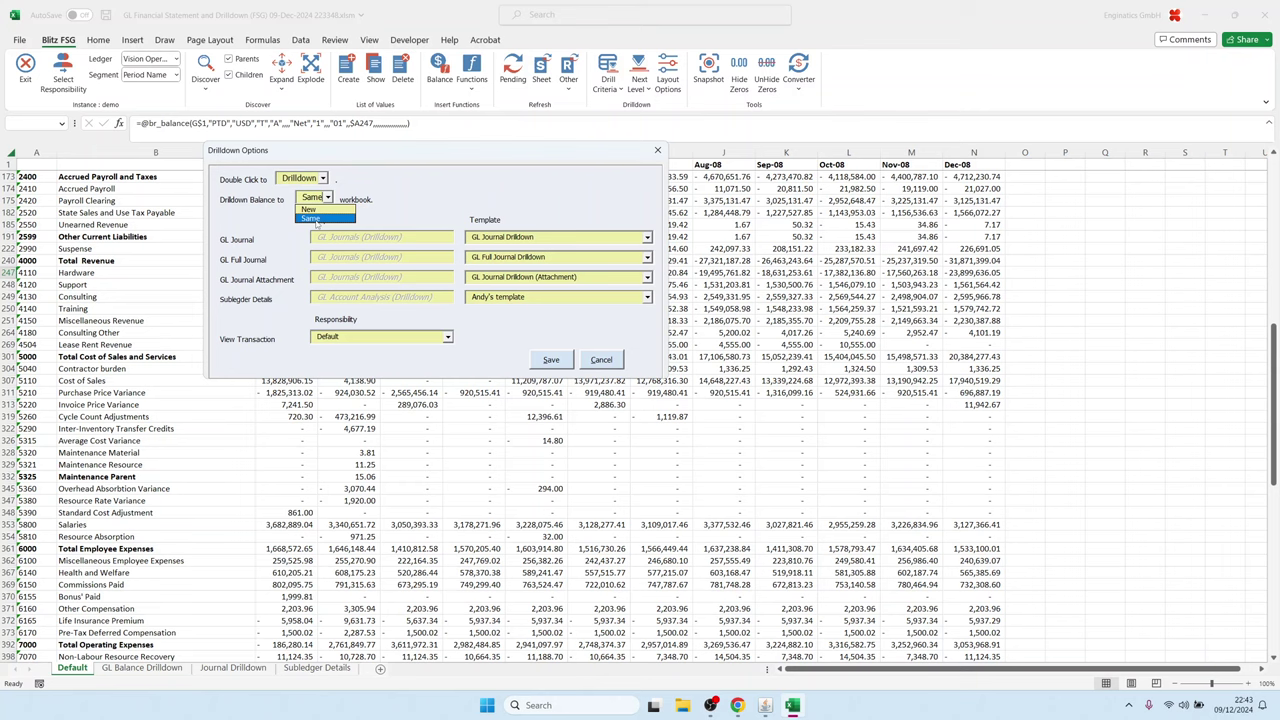
{"action": "left_click", "coordinate": [316, 220]}
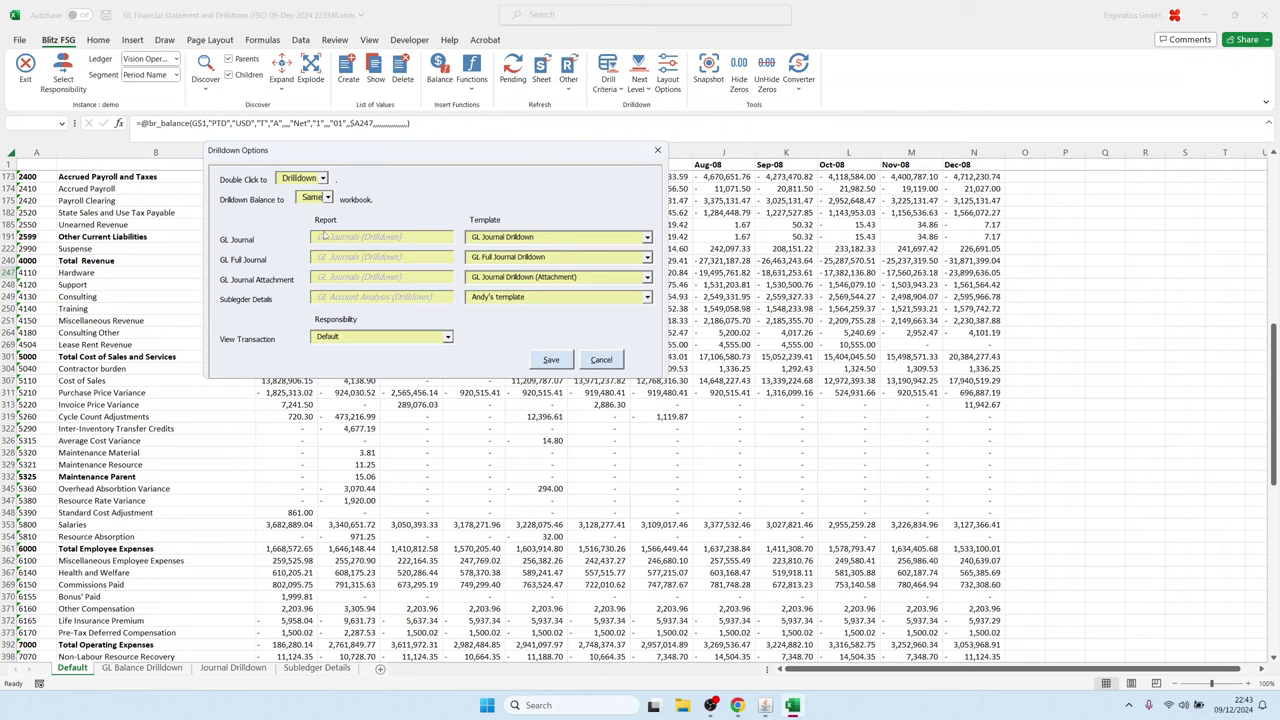
Step: Set the Subledger Details drilldown template to FSG Subgledger Details
{"action": "left_click", "coordinate": [646, 298]}
{"action": "left_click", "coordinate": [505, 332]}
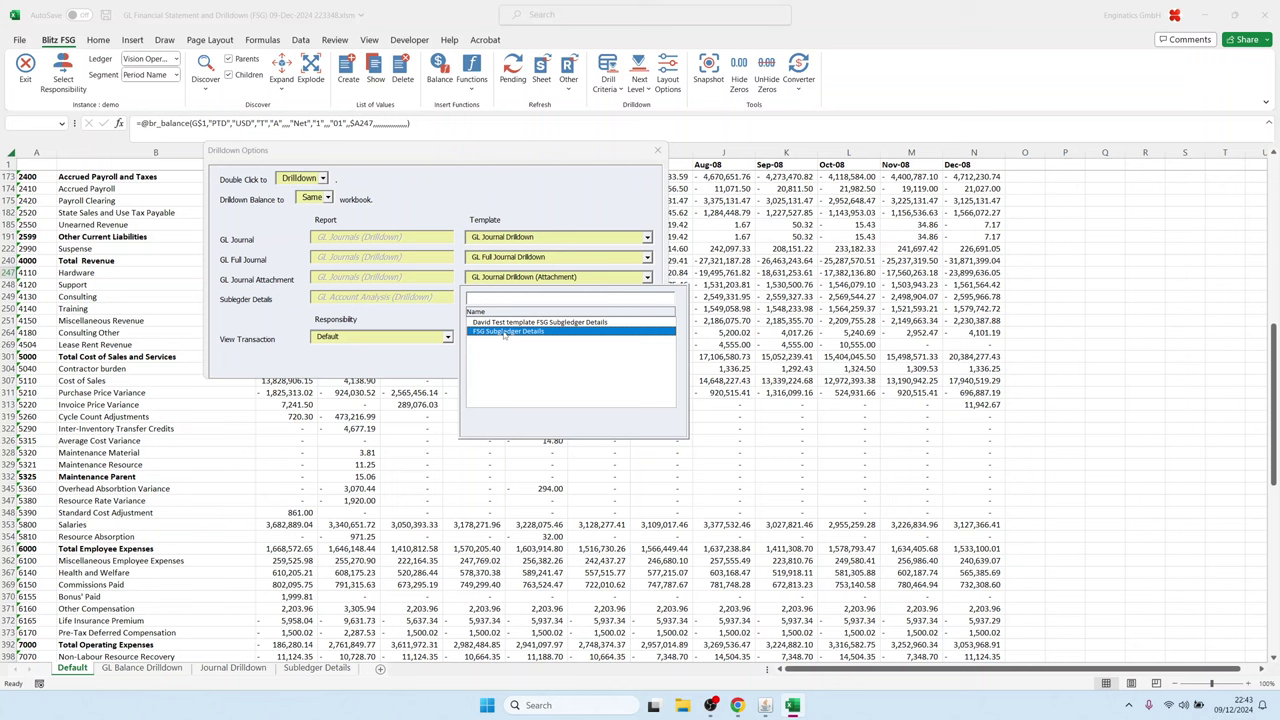
{"action": "left_click", "coordinate": [505, 333]}
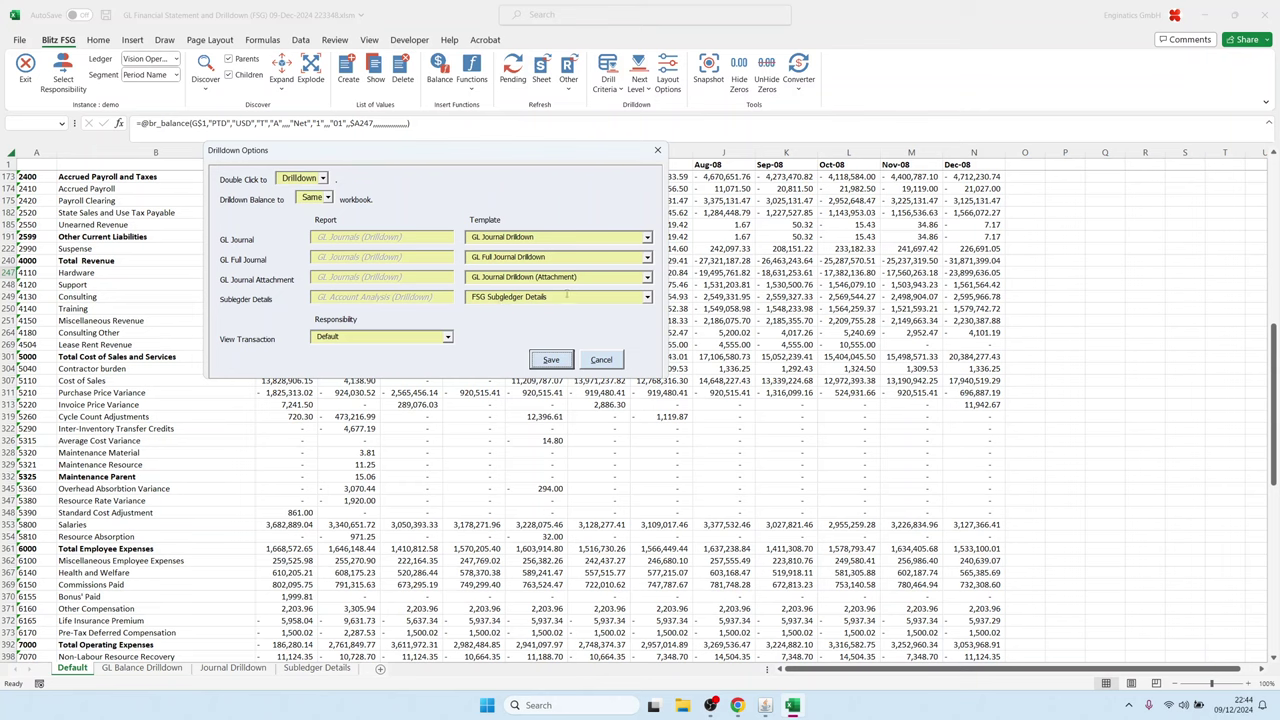
{"action": "left_click", "coordinate": [647, 299]}
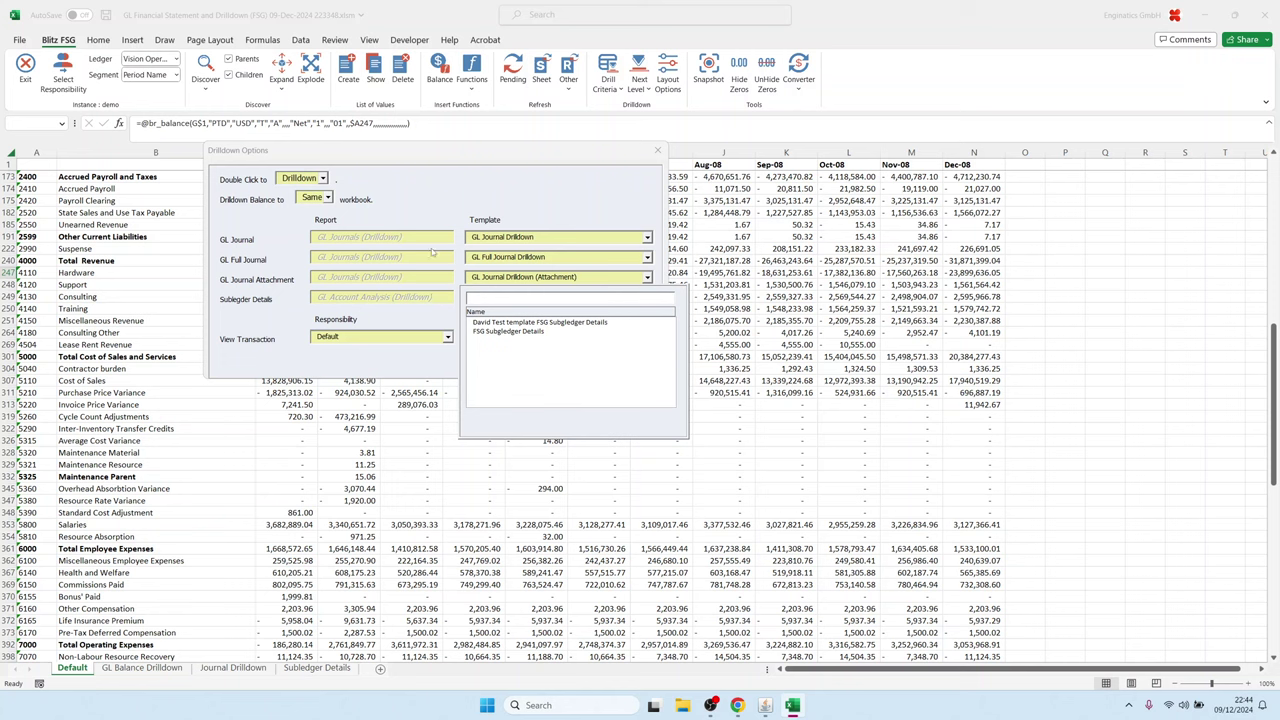
{"action": "left_click", "coordinate": [460, 238]}
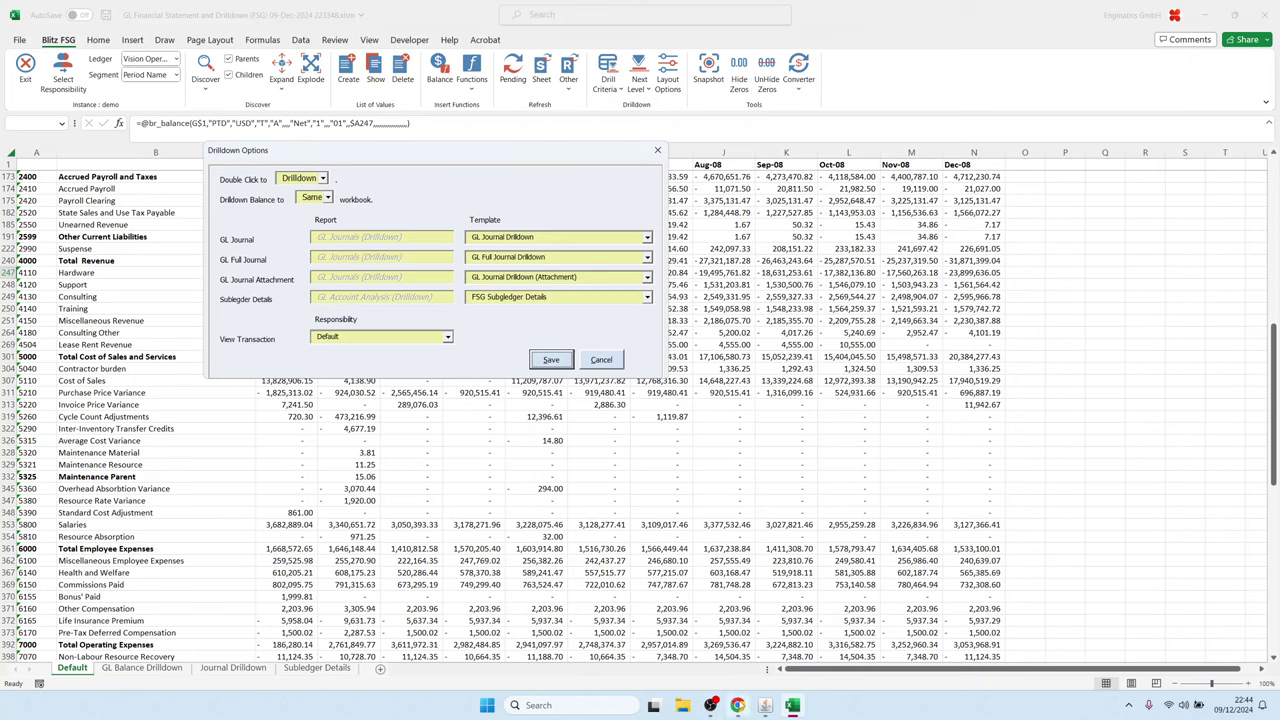
Step: Switch to Oracle Applications and load the GL Account Analysis (Drilldown) report in the Blitz Reports window
{"action": "left_click", "coordinate": [763, 705]}
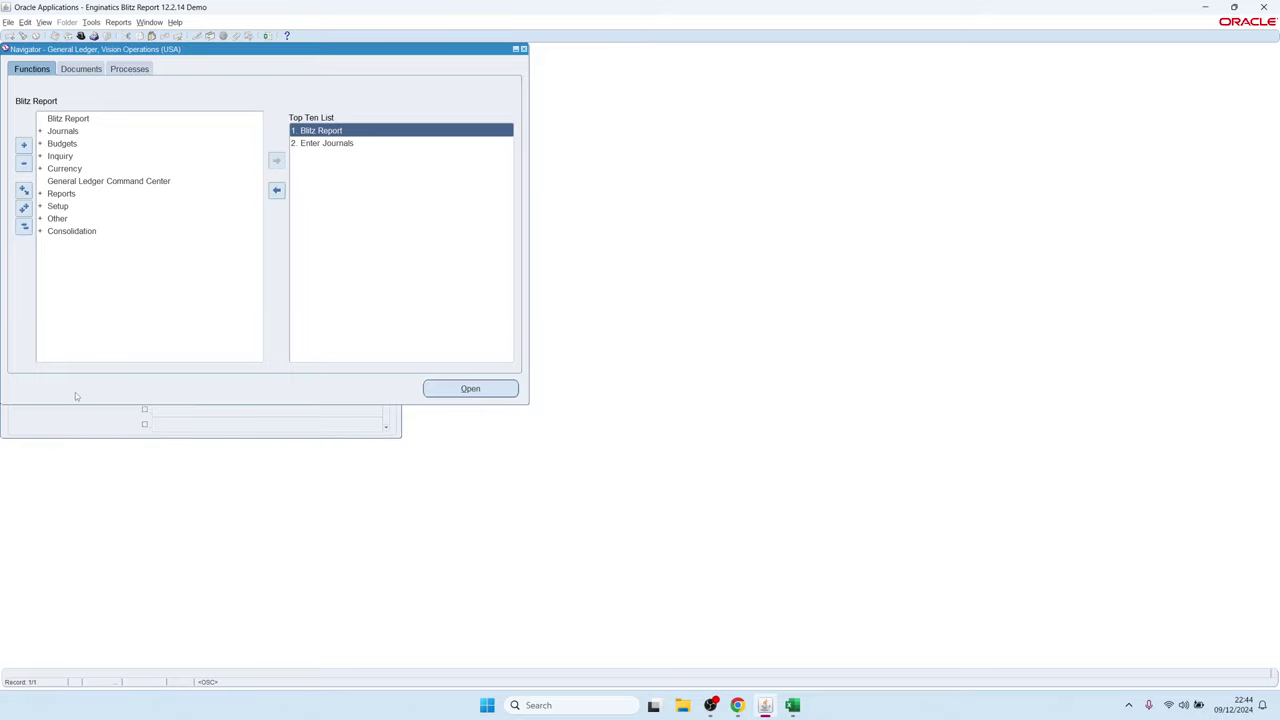
{"action": "left_click", "coordinate": [75, 415]}
{"action": "double_click", "coordinate": [183, 67]}
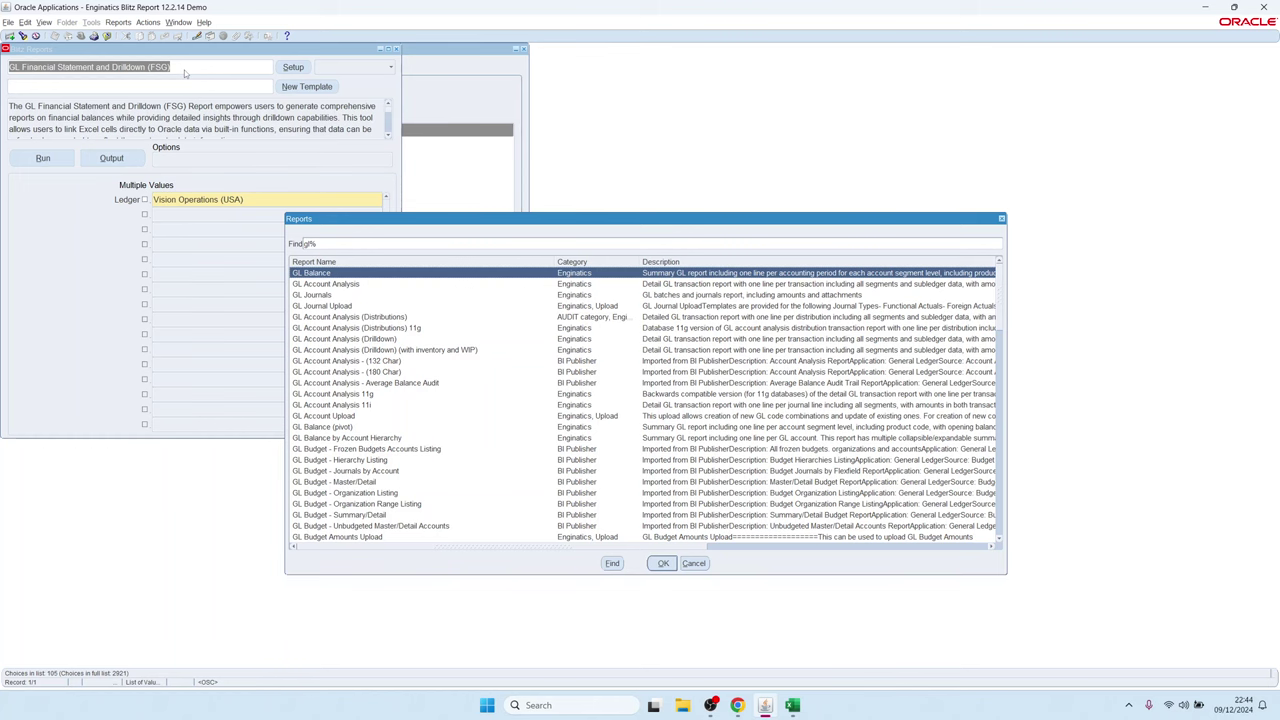
{"action": "type", "text": "a"}
{"action": "key", "text": "Down"}
{"action": "key", "text": "Down"}
{"action": "key", "text": "Down"}
{"action": "key", "text": "Return"}
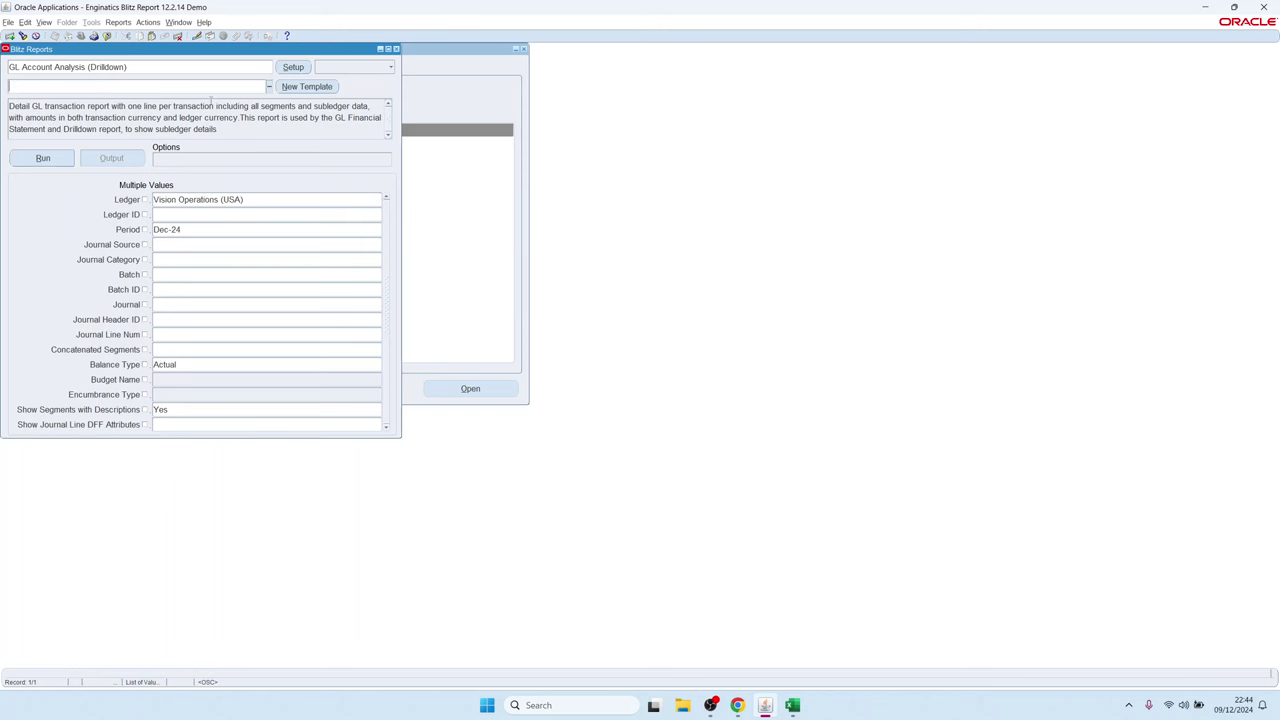
Step: Create a new template for the report, filter its displayed columns by exp and hide all the listed Expenditure columns
{"action": "left_click", "coordinate": [296, 88]}
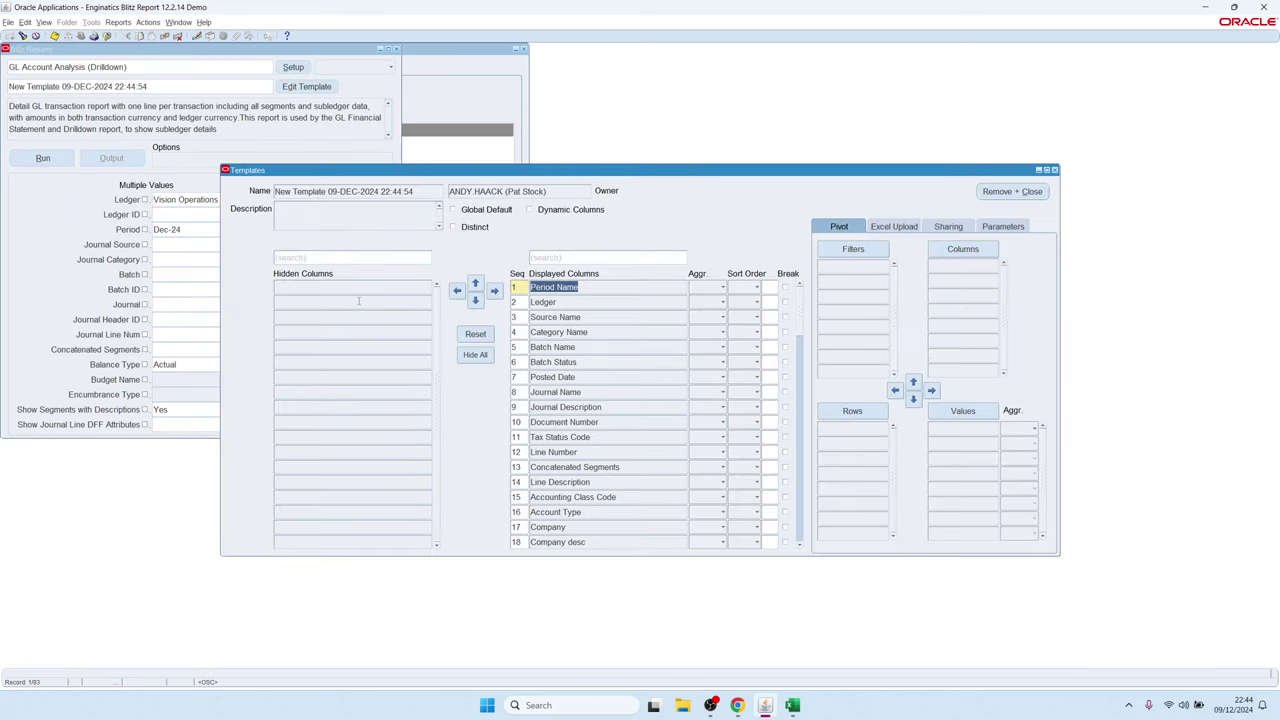
{"action": "left_click_drag", "start_coordinate": [802, 302], "coordinate": [803, 395]}
{"action": "left_click", "coordinate": [799, 497]}
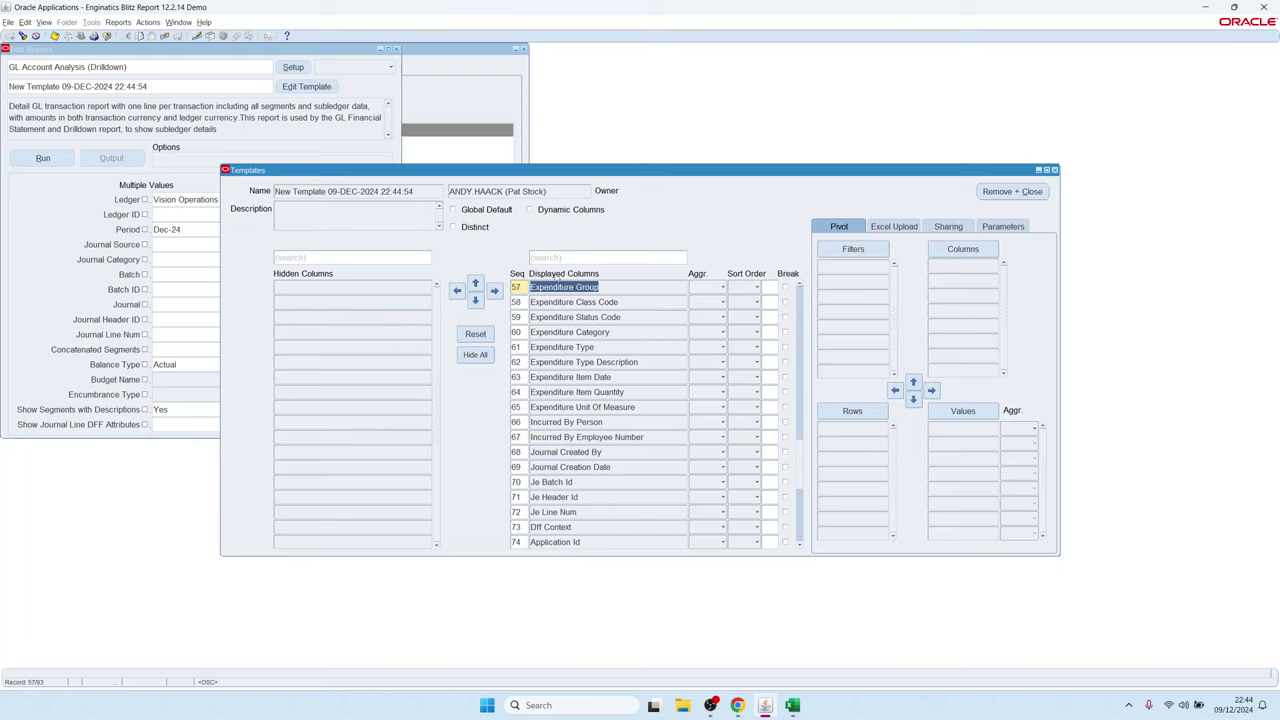
{"action": "left_click", "coordinate": [563, 259]}
{"action": "type", "text": "exp"}
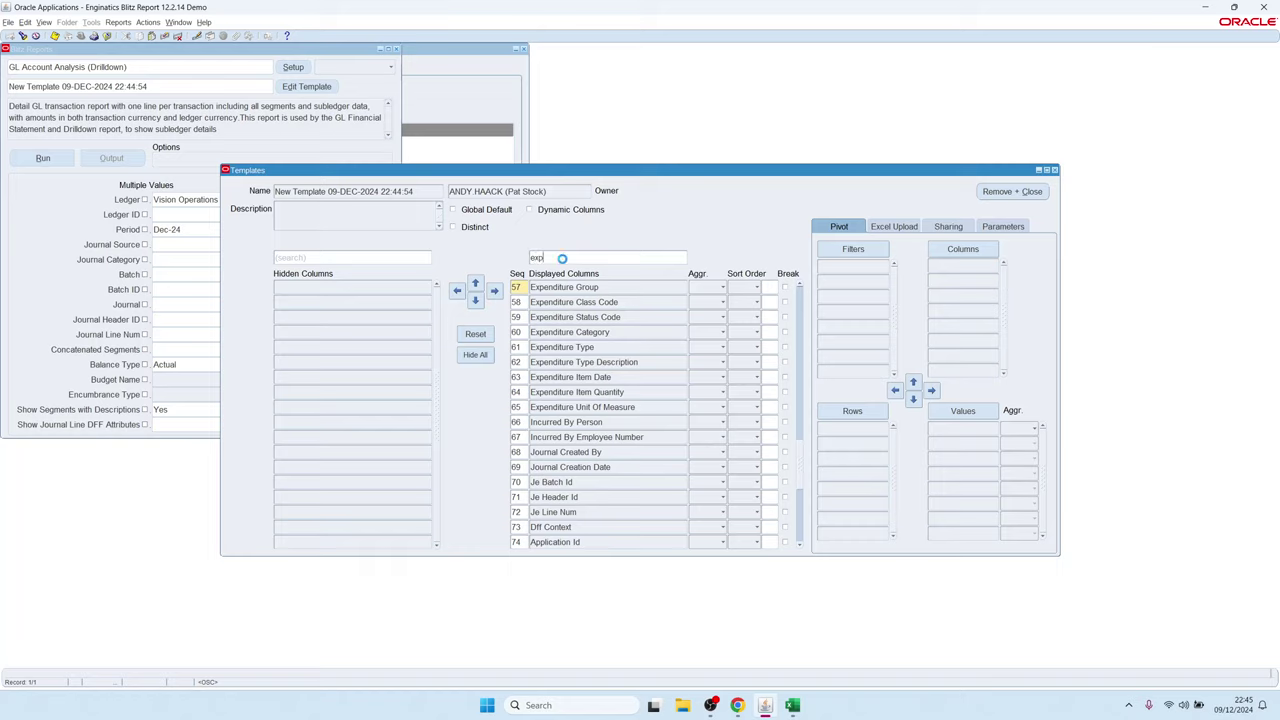
{"action": "left_click", "coordinate": [573, 289]}
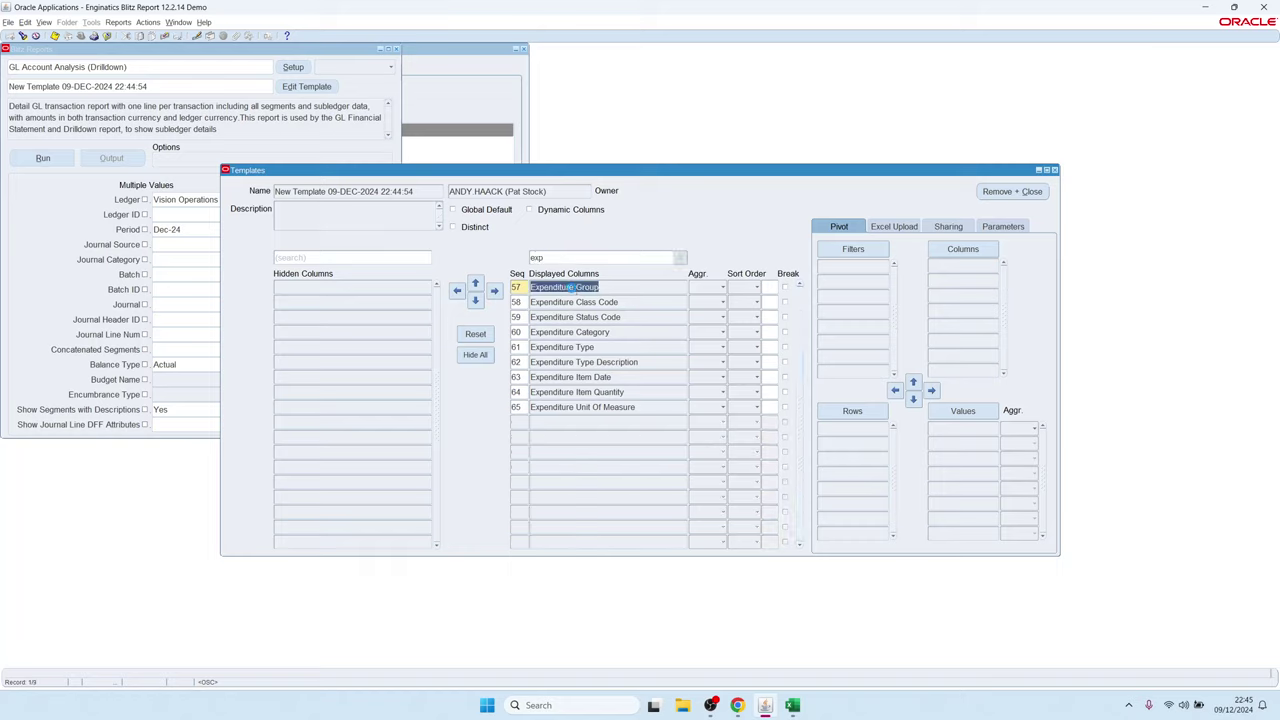
{"action": "key", "text": "shift+ctrl+End"}
{"action": "left_click", "coordinate": [457, 290]}
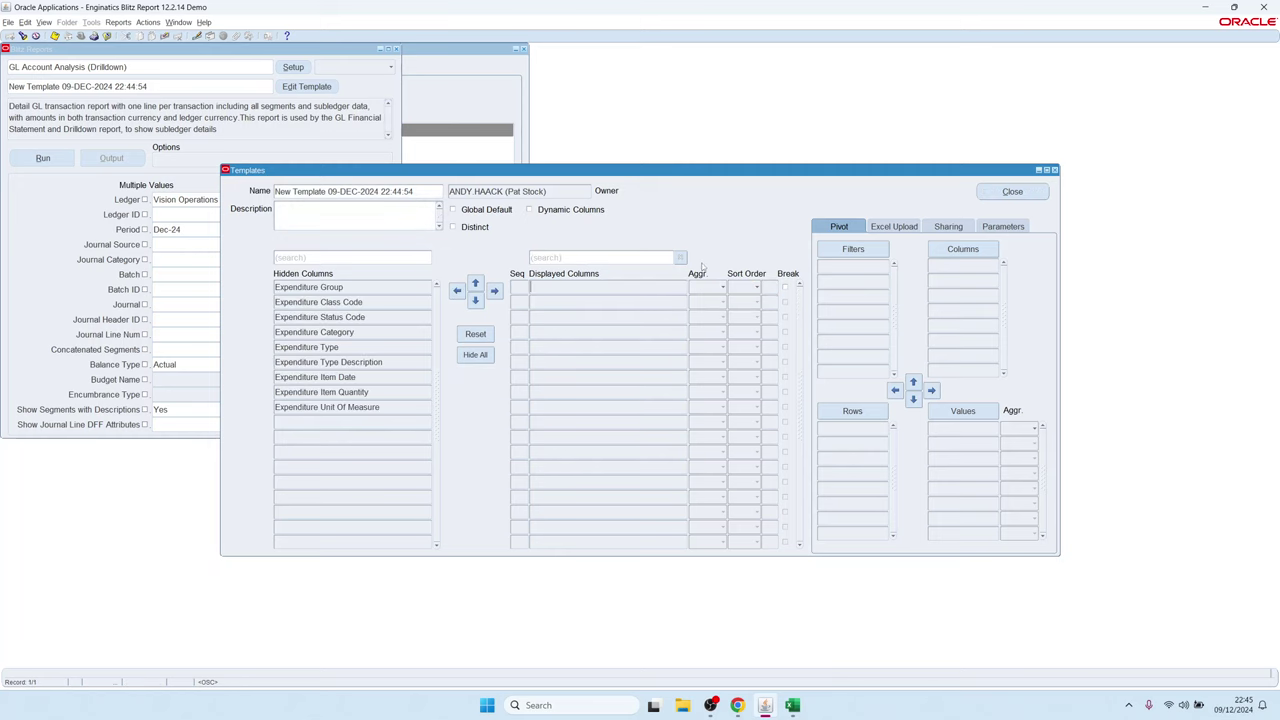
Step: Name the template Test template without expenditures, then close the template editor and the Blitz Reports window
{"action": "left_click", "coordinate": [428, 193]}
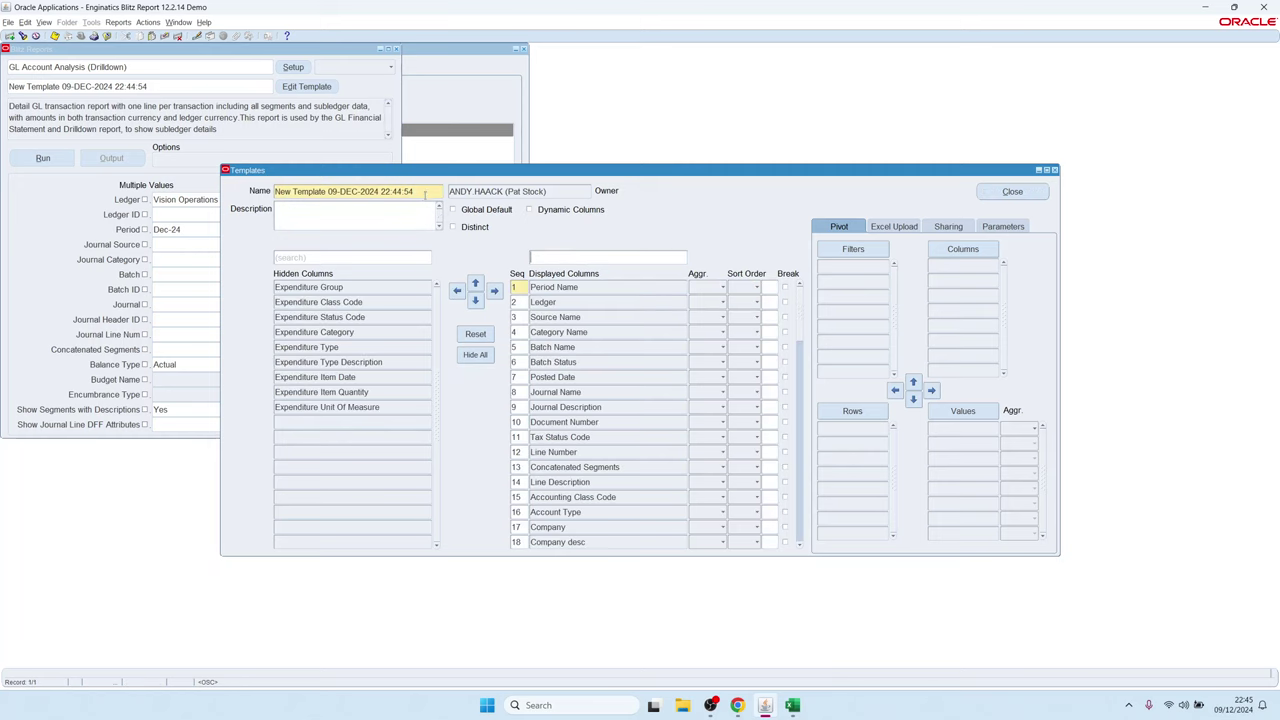
{"action": "type", "text": "Test r"}
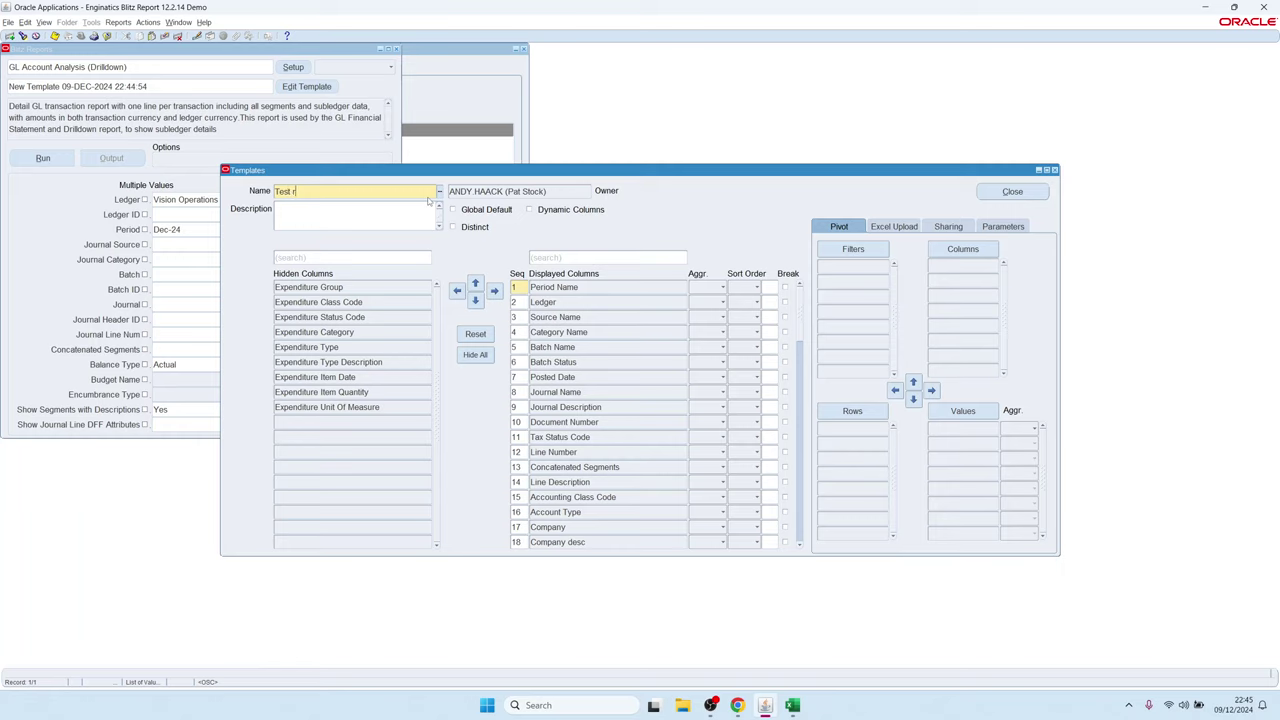
{"action": "key", "text": "BackSpace"}
{"action": "type", "text": "template "}
{"action": "type", "text": "wri"}
{"action": "type", "text": "hout "}
{"action": "type", "text": "expen"}
{"action": "type", "text": "ditures"}
{"action": "key", "text": "alt+c"}
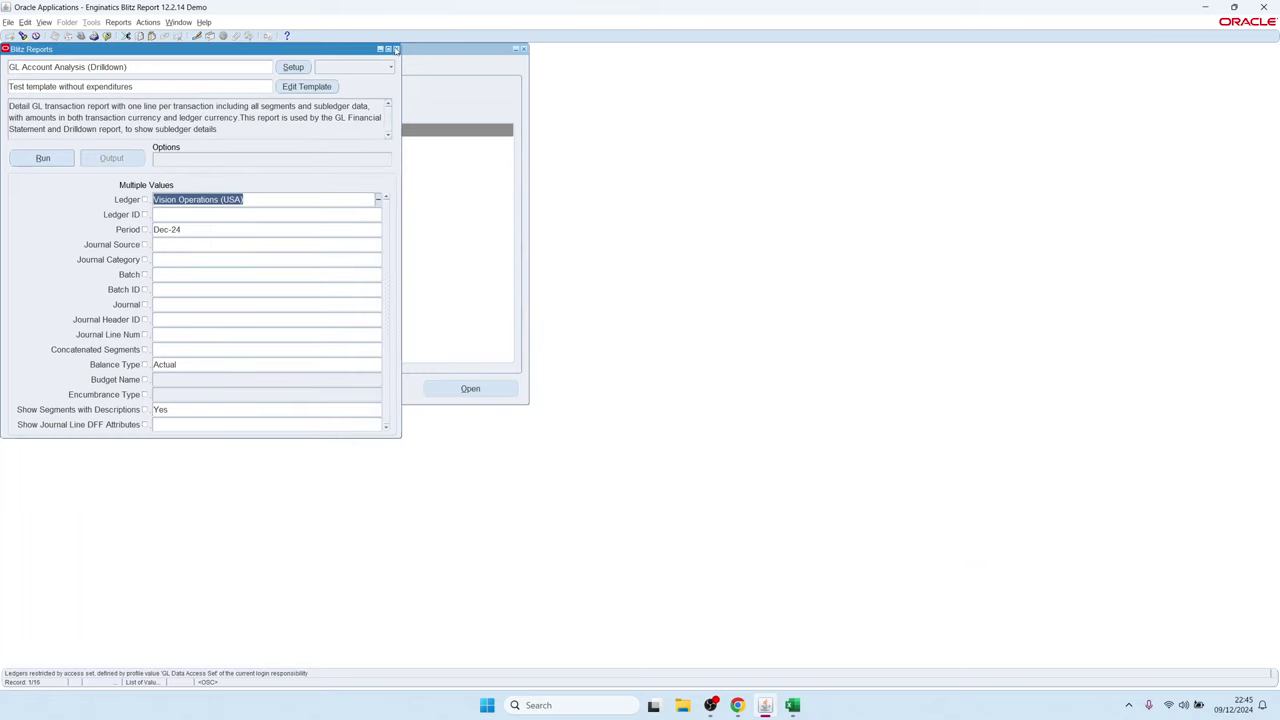
{"action": "left_click", "coordinate": [396, 49]}
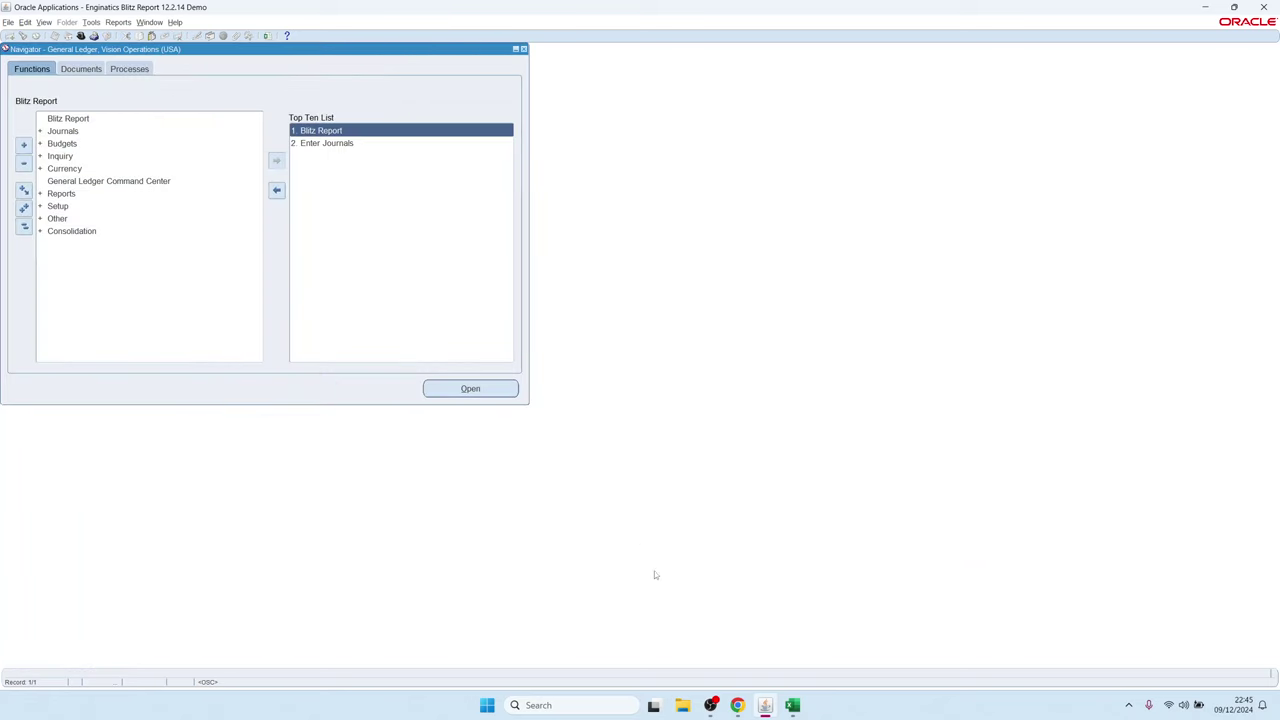
Step: Return to Excel, reload the drilldown layout options and save Test template without expenditures as the Subledger Details template
{"action": "left_click", "coordinate": [791, 705]}
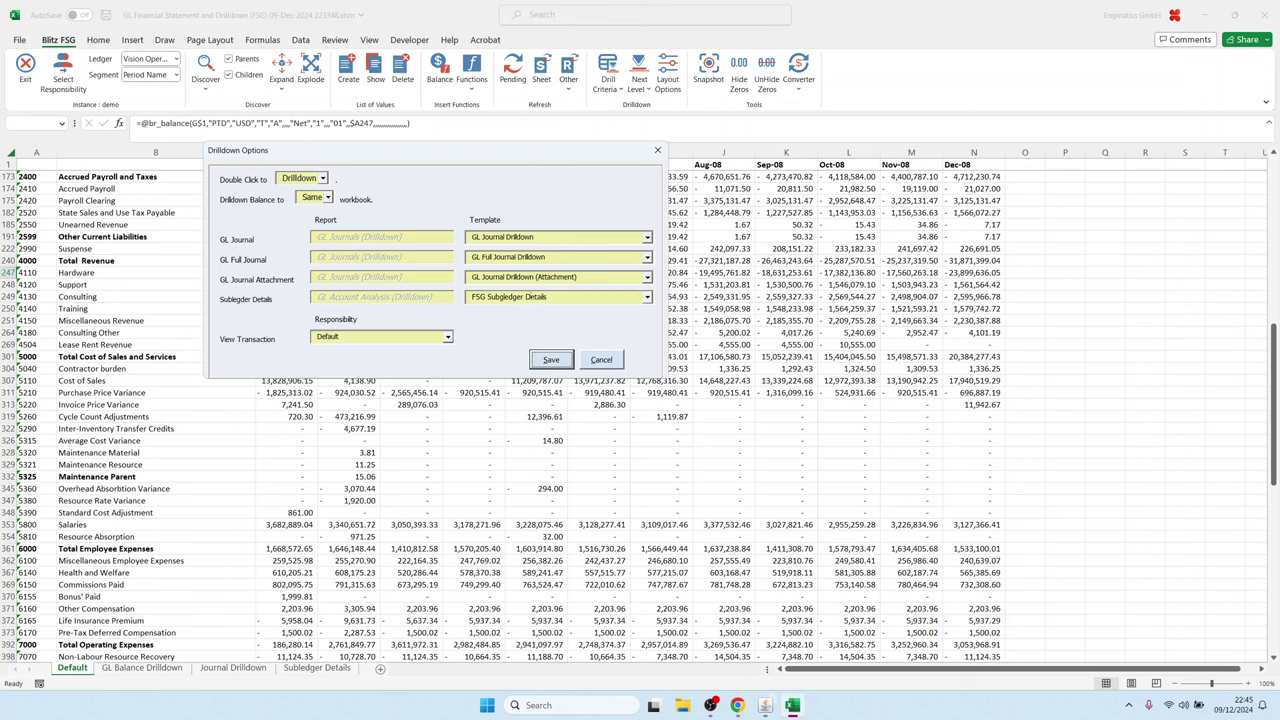
{"action": "left_click", "coordinate": [601, 362]}
{"action": "left_click", "coordinate": [667, 78]}
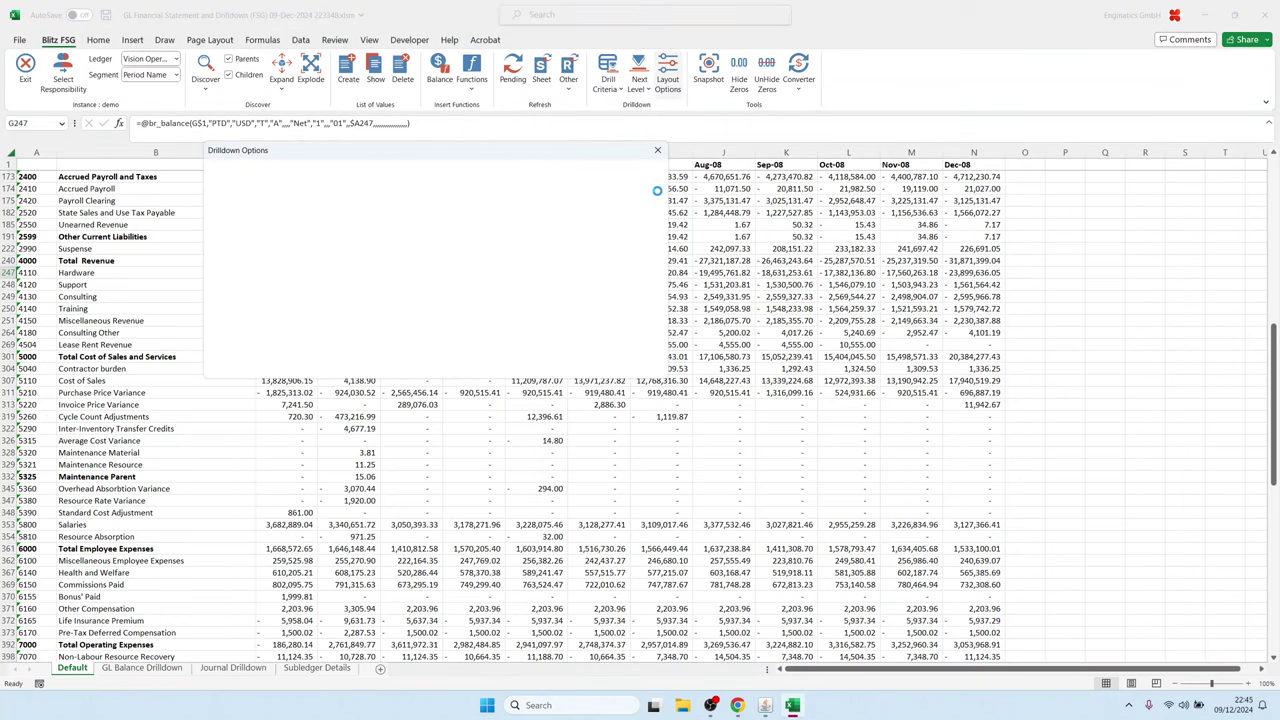
{"action": "left_click", "coordinate": [647, 298]}
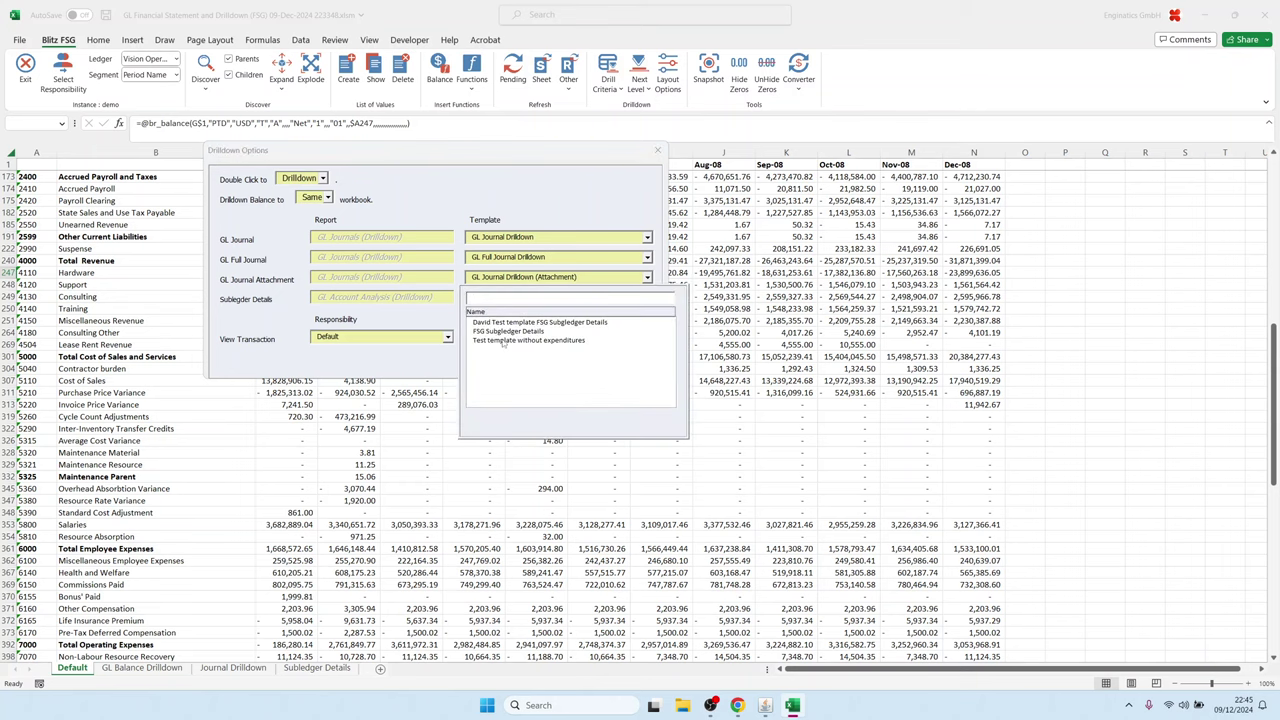
{"action": "left_click", "coordinate": [503, 341]}
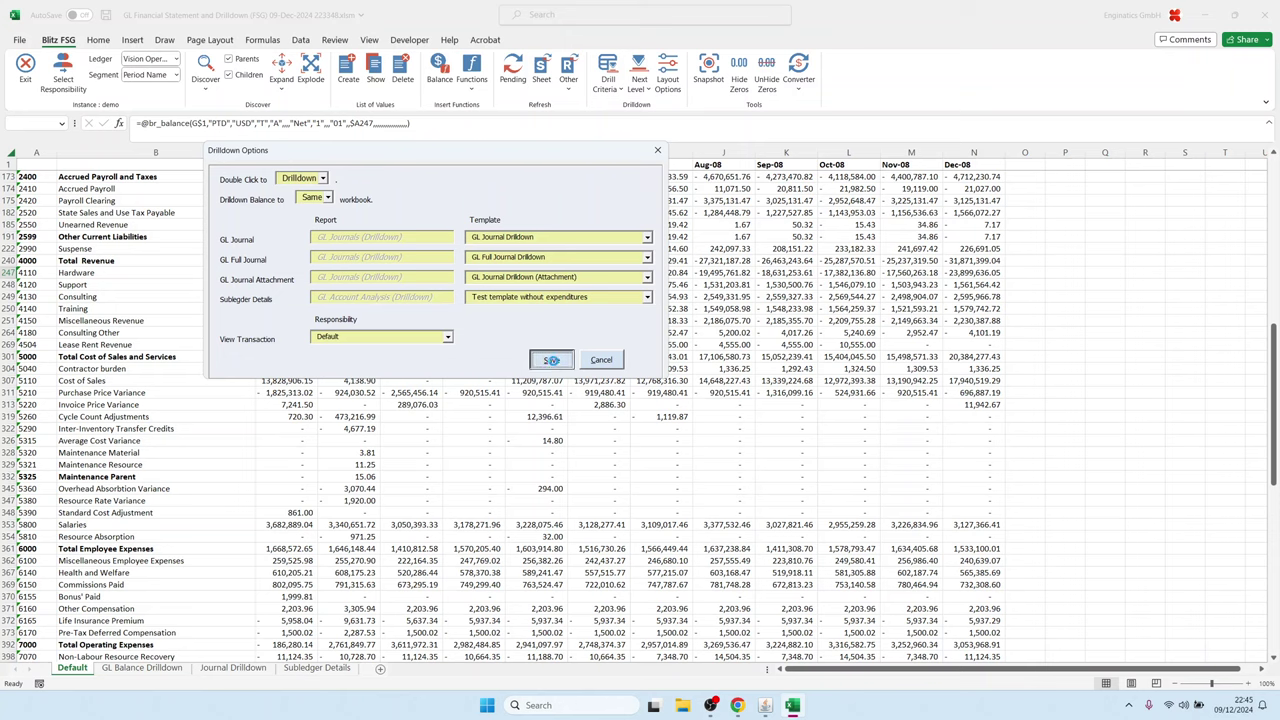
{"action": "left_click", "coordinate": [550, 360]}
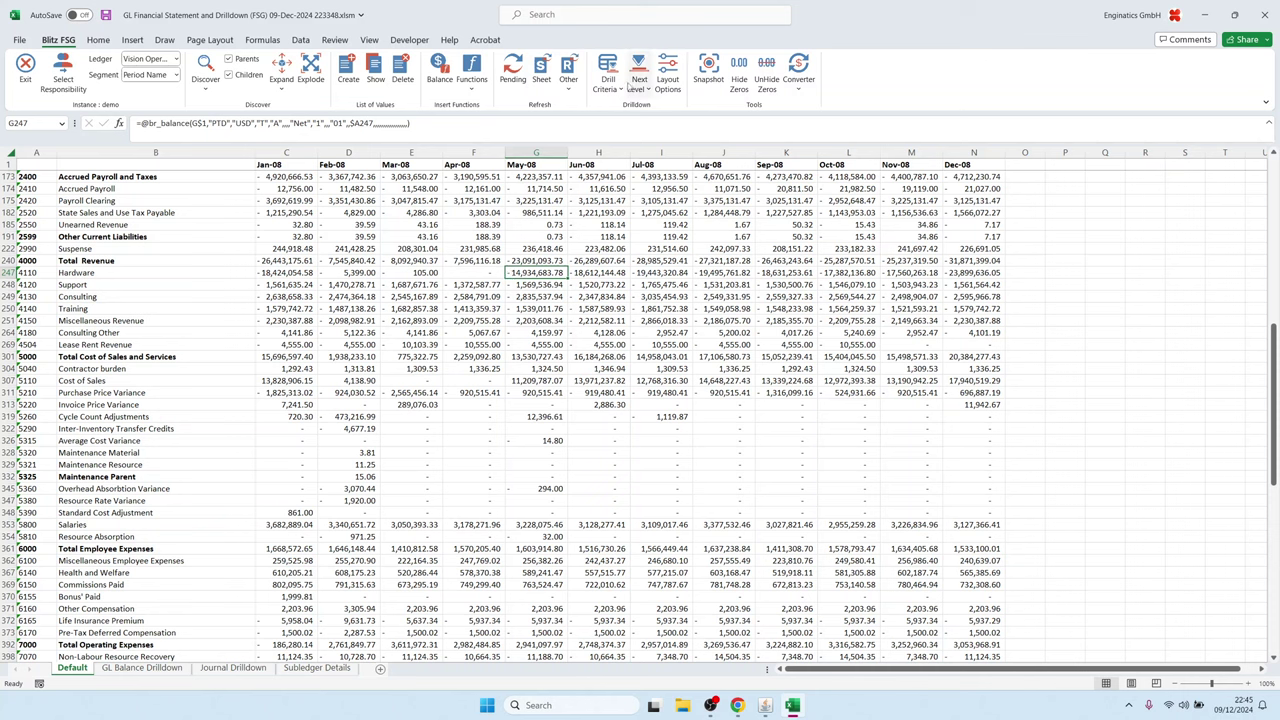
Step: Drill the Hardware (4110) balances for May-08 to Jul-08 down to subledger details, look across the columns and return to the Default sheet
{"action": "left_click", "coordinate": [640, 91]}
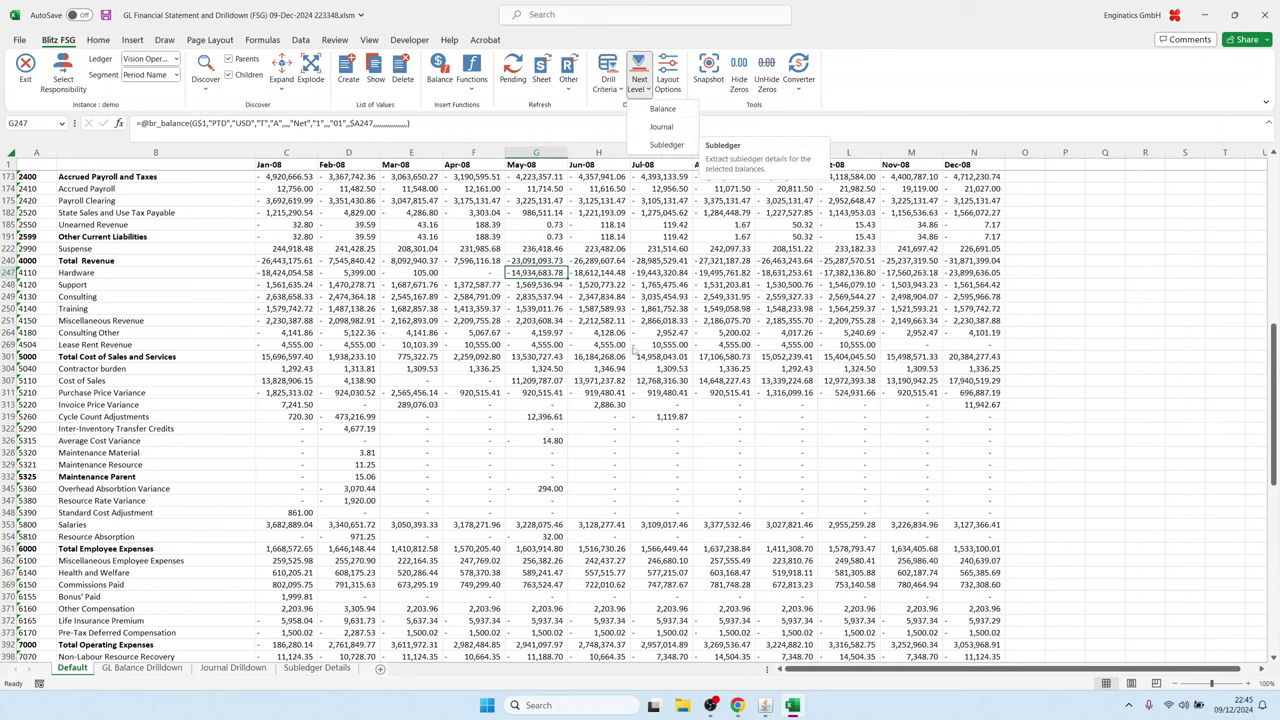
{"action": "left_click", "coordinate": [664, 146]}
{"action": "left_click_drag", "start_coordinate": [679, 272], "coordinate": [530, 274]}
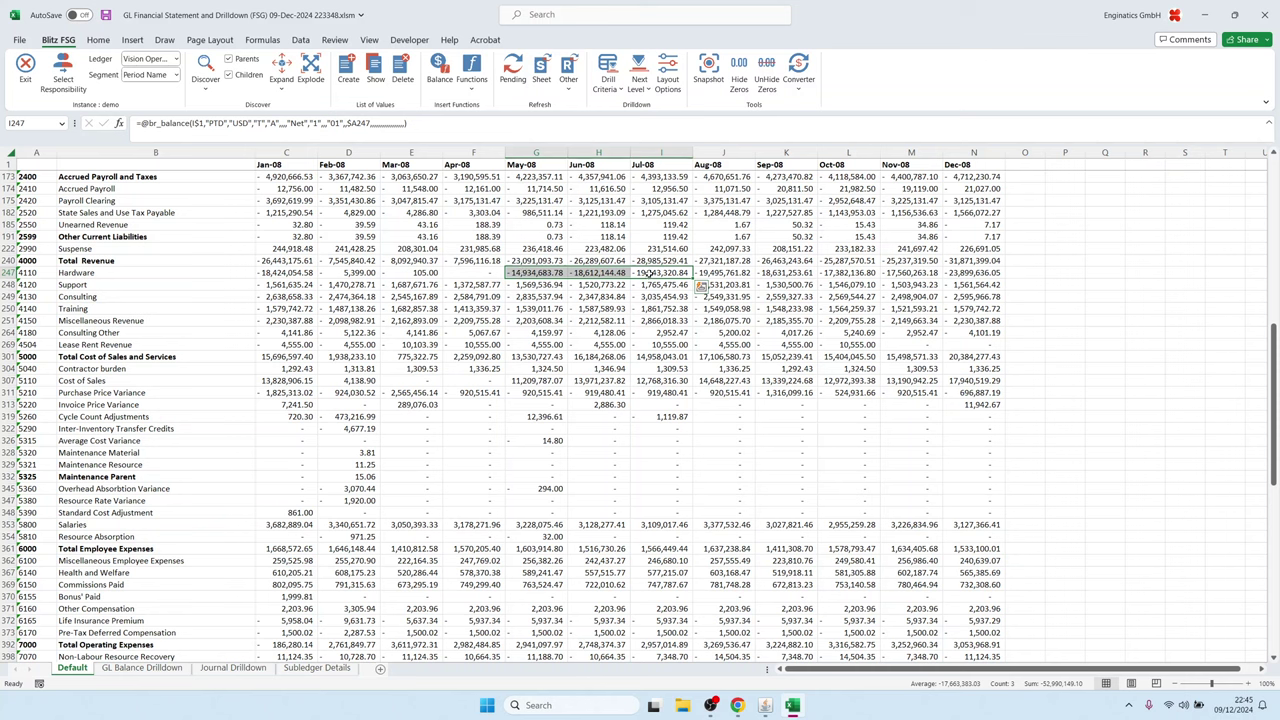
{"action": "left_click", "coordinate": [643, 88]}
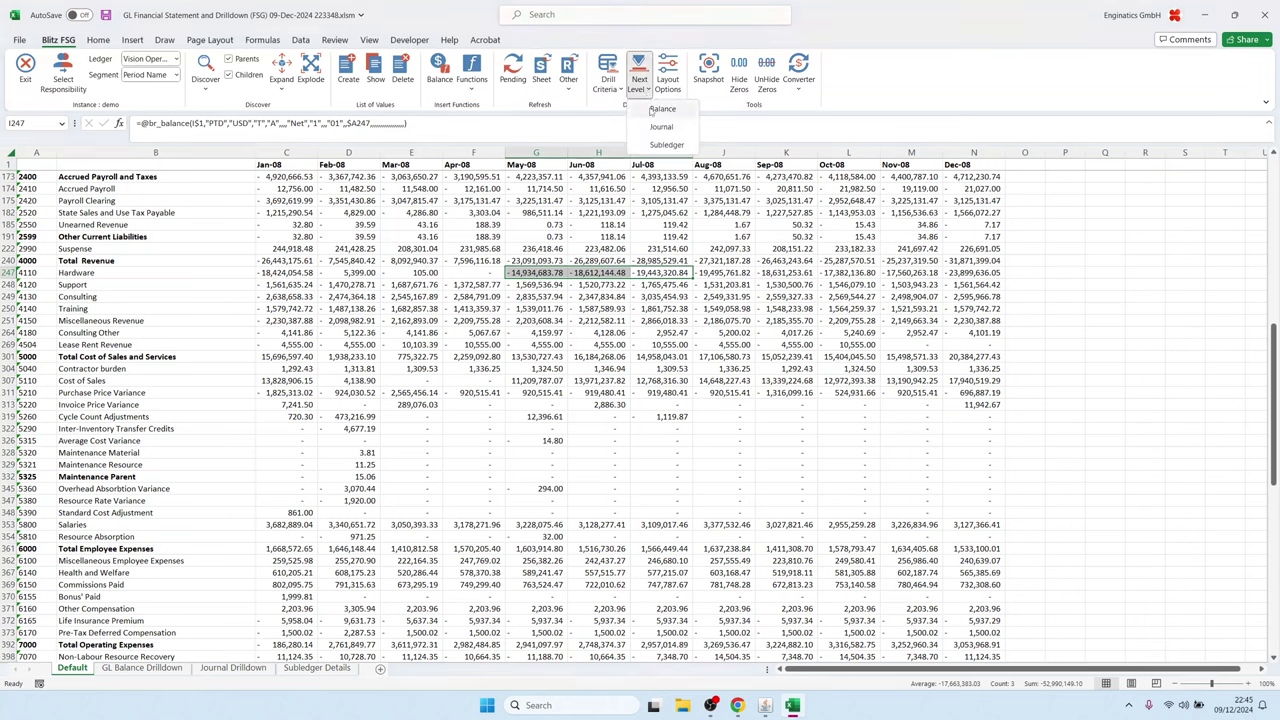
{"action": "left_click", "coordinate": [667, 145]}
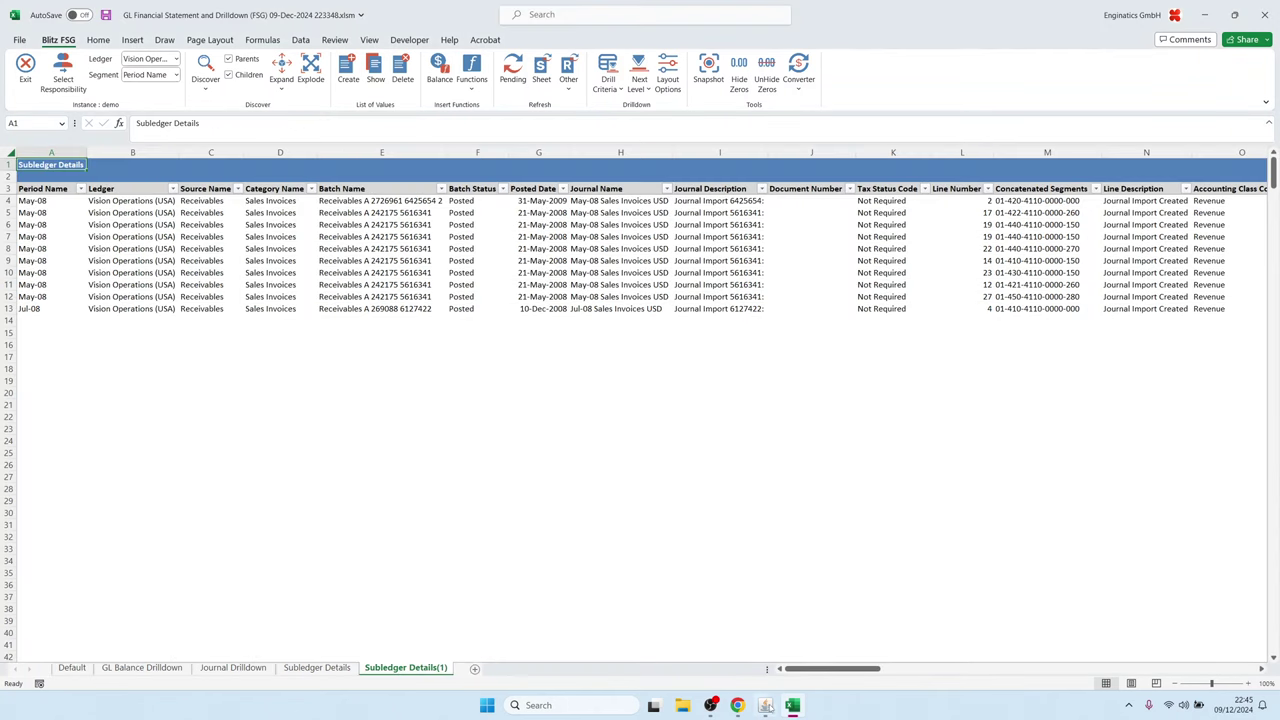
{"action": "left_click_drag", "start_coordinate": [824, 670], "coordinate": [776, 699]}
{"action": "left_click", "coordinate": [71, 667]}
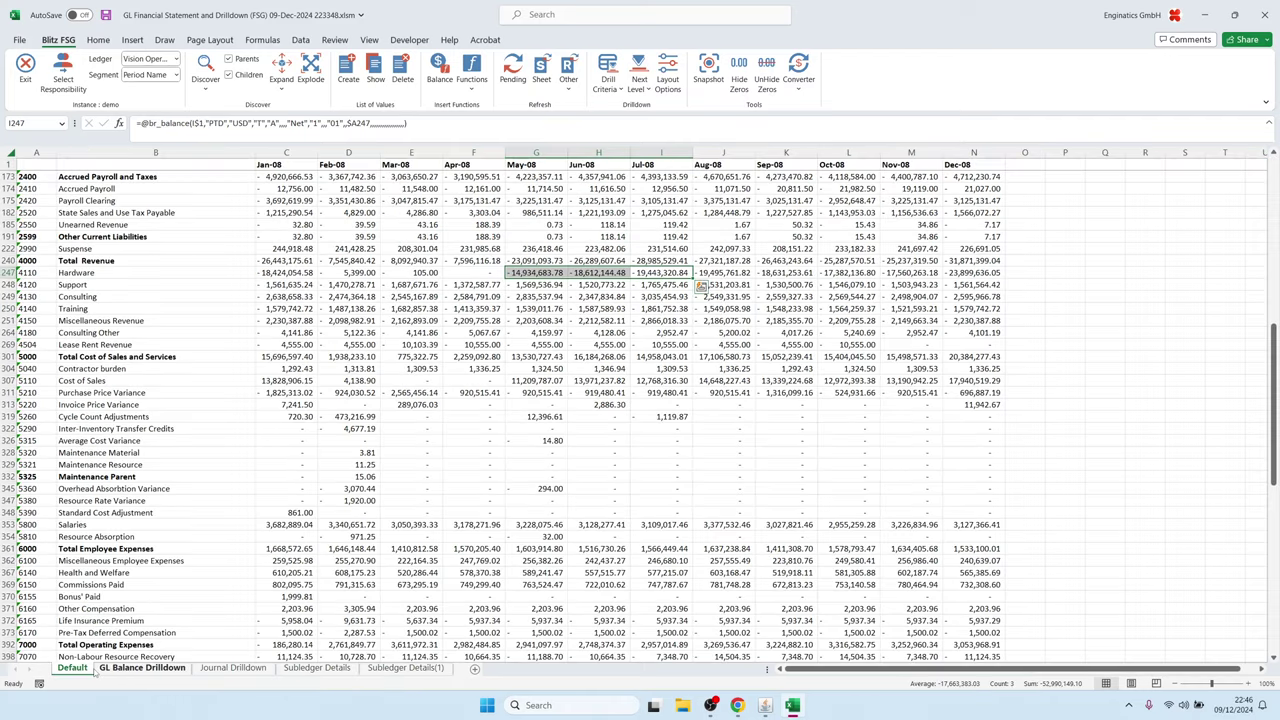
{"action": "left_click", "coordinate": [382, 308]}
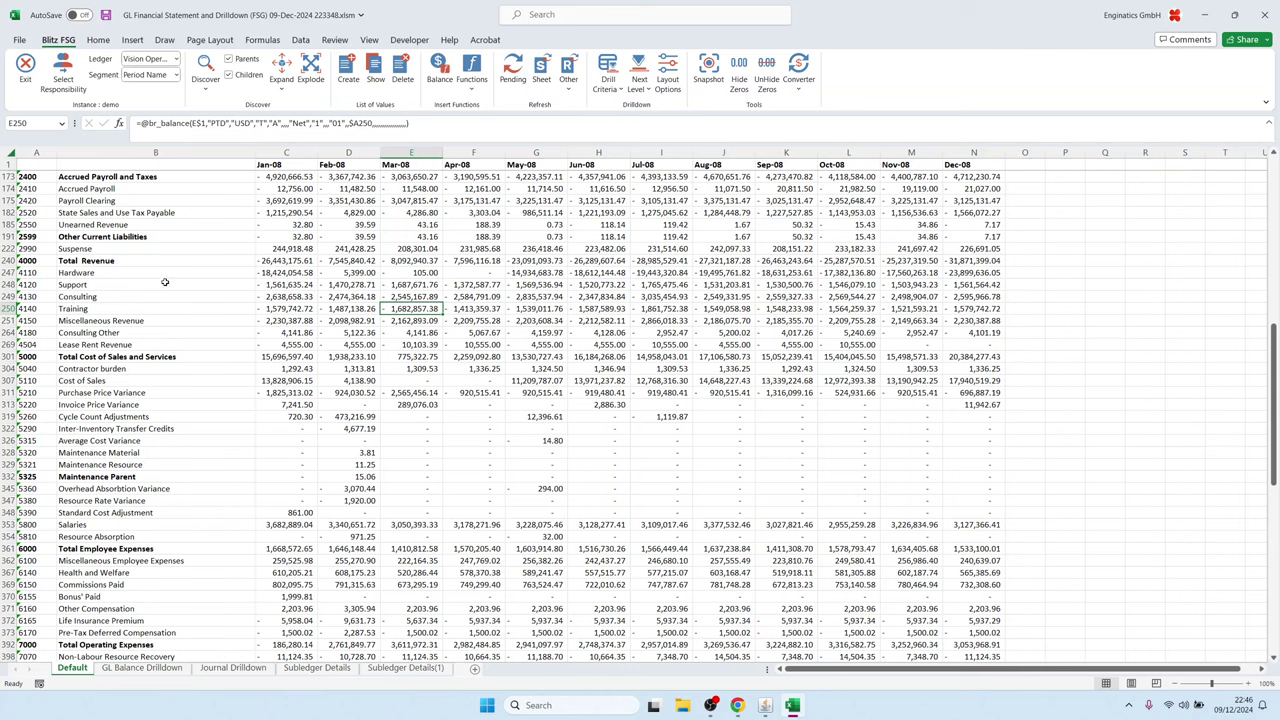
{"action": "left_click", "coordinate": [436, 226]}
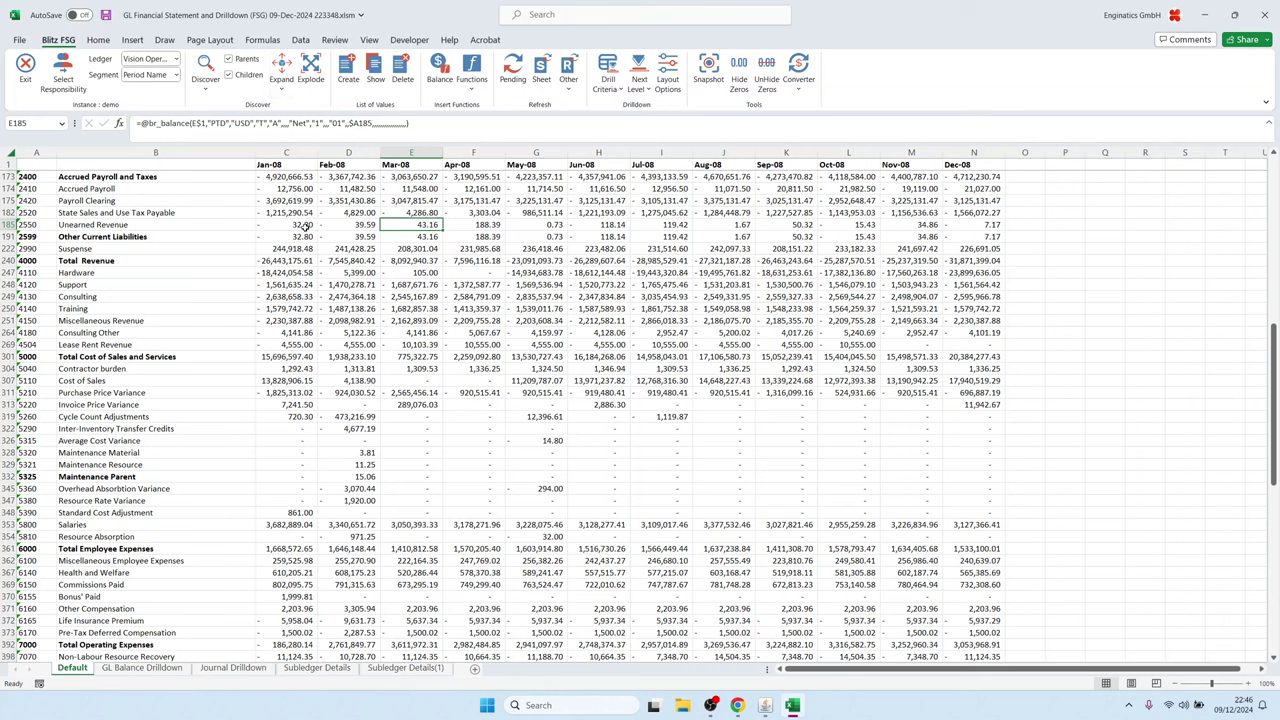
{"action": "key", "text": "Left"}
{"action": "key", "text": "Left"}
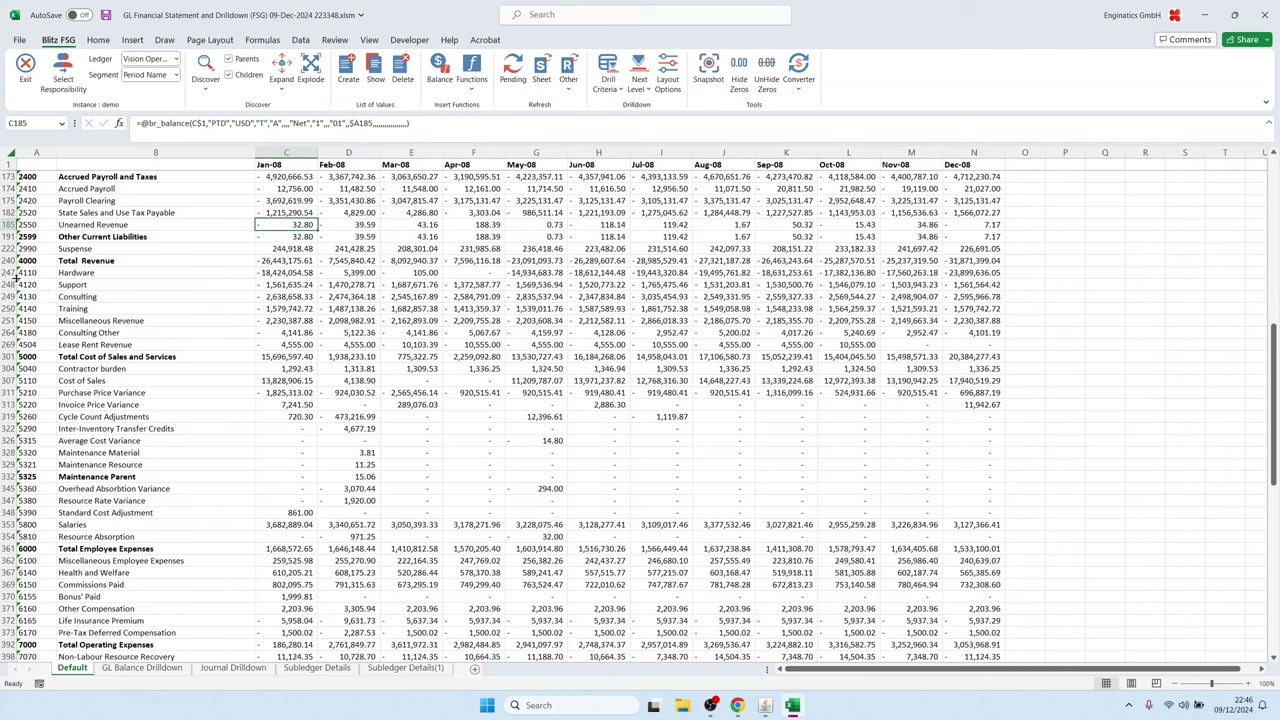
Step: Delete the account rows from 4110 Hardware through 4504 Lease Rent Revenue below Total Revenue
{"action": "left_click", "coordinate": [14, 272]}
{"action": "left_click_drag", "start_coordinate": [8, 296], "coordinate": [12, 344]}
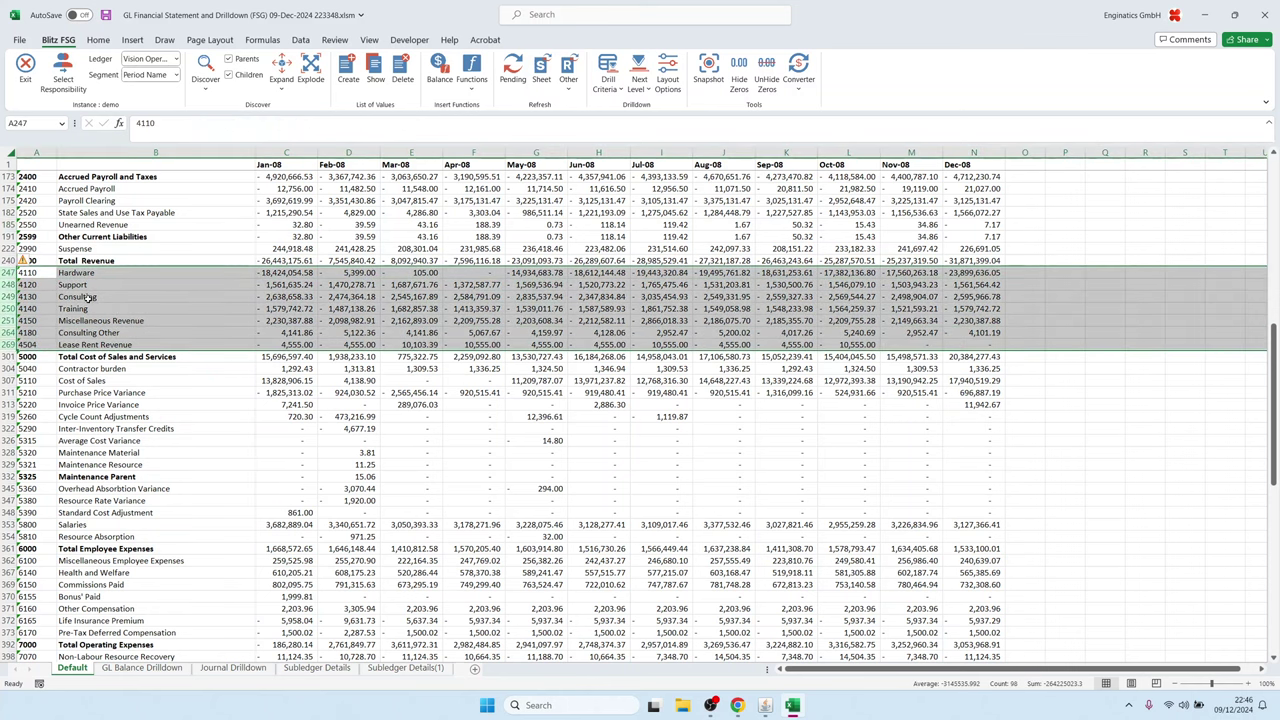
{"action": "right_click", "coordinate": [88, 297]}
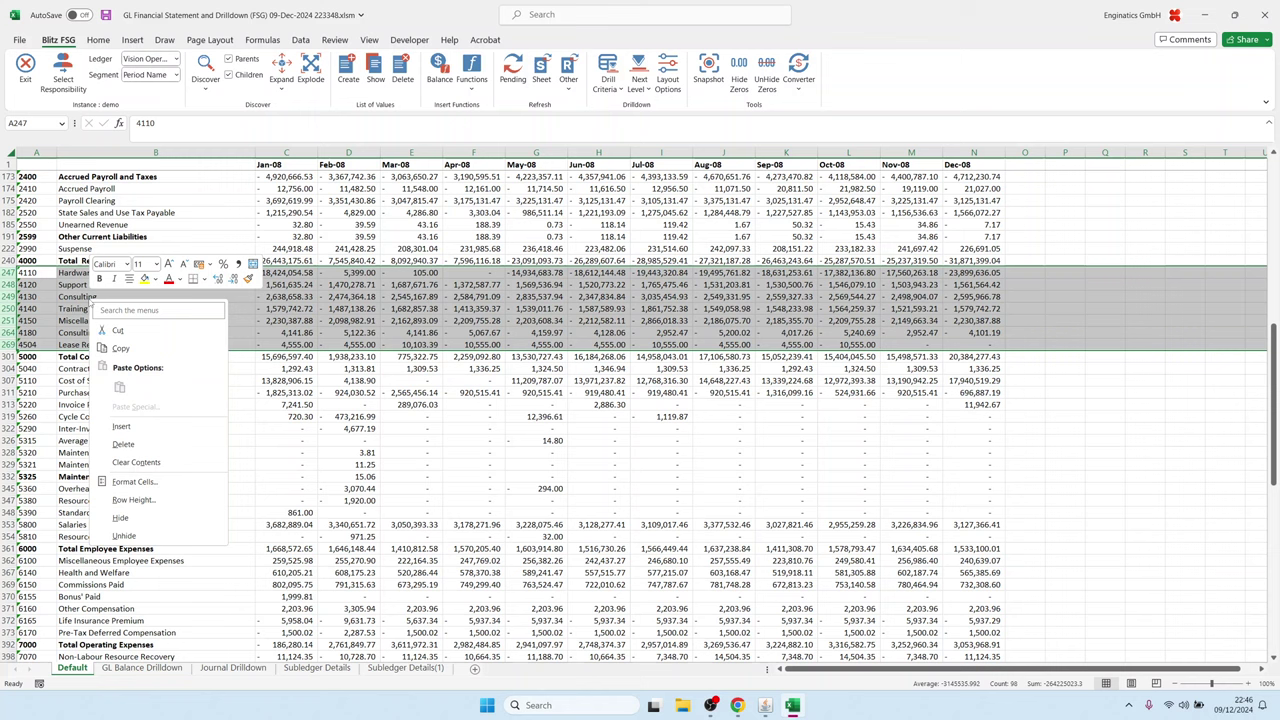
{"action": "left_click", "coordinate": [138, 445]}
Step: Expand account 4000 Total Revenue with the full hierarchy down to insert its child accounts beneath it
{"action": "key", "text": "Up"}
{"action": "key", "text": "Right"}
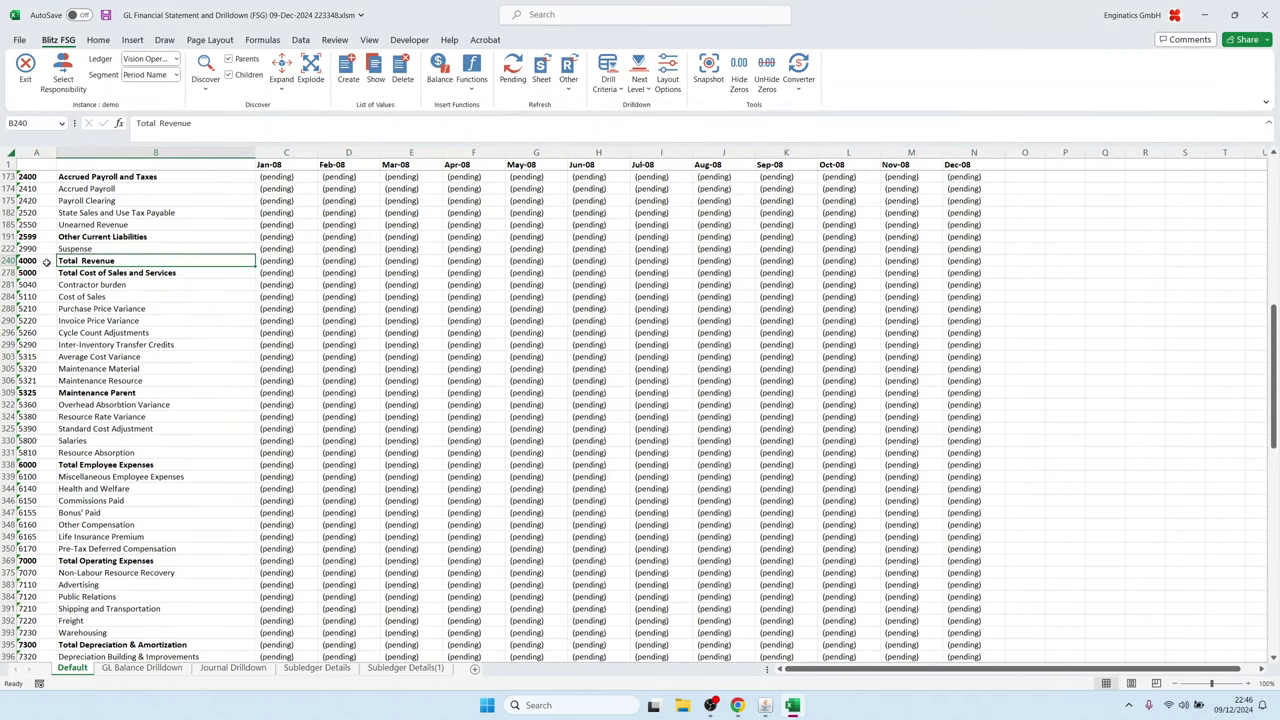
{"action": "key", "text": "Left"}
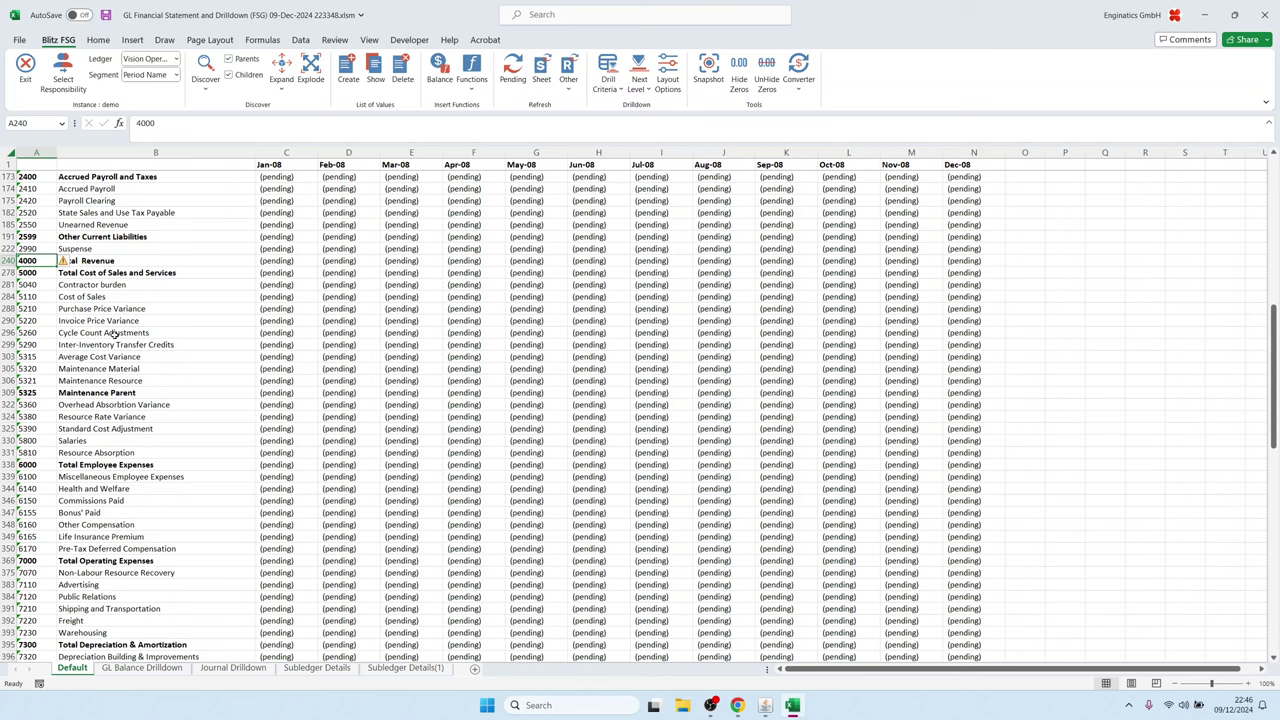
{"action": "left_click", "coordinate": [281, 70]}
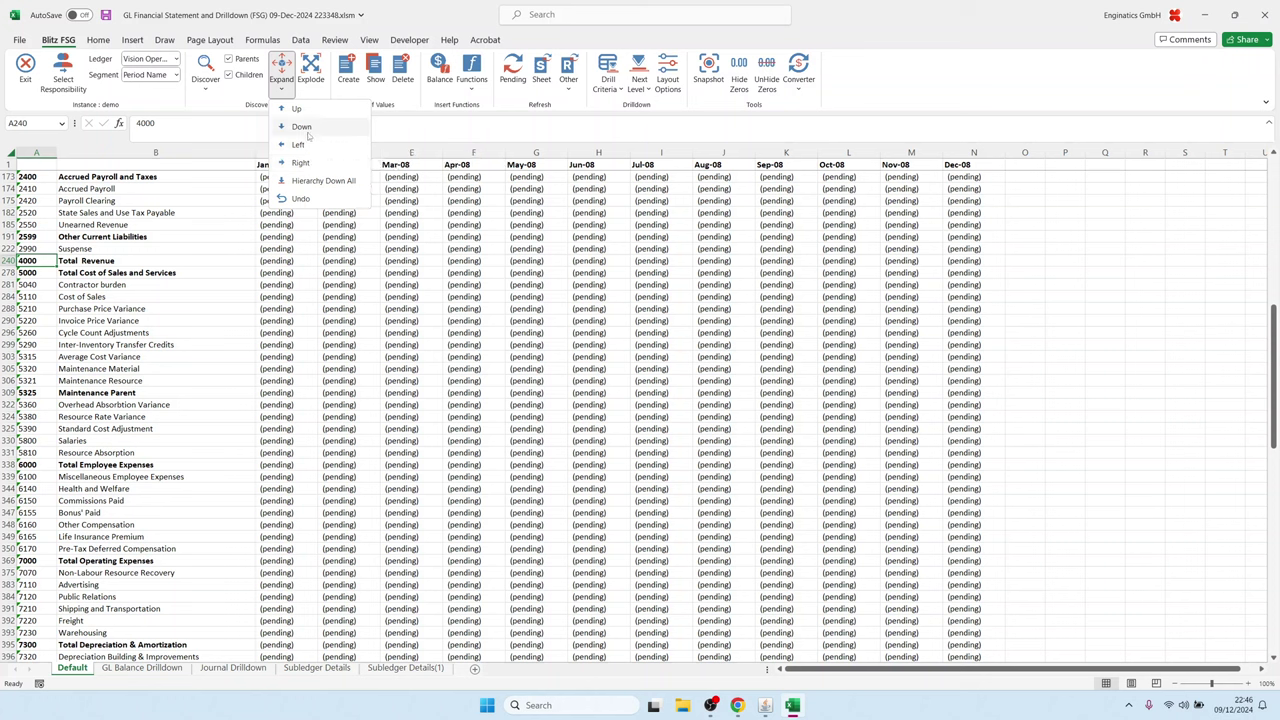
{"action": "left_click", "coordinate": [319, 181]}
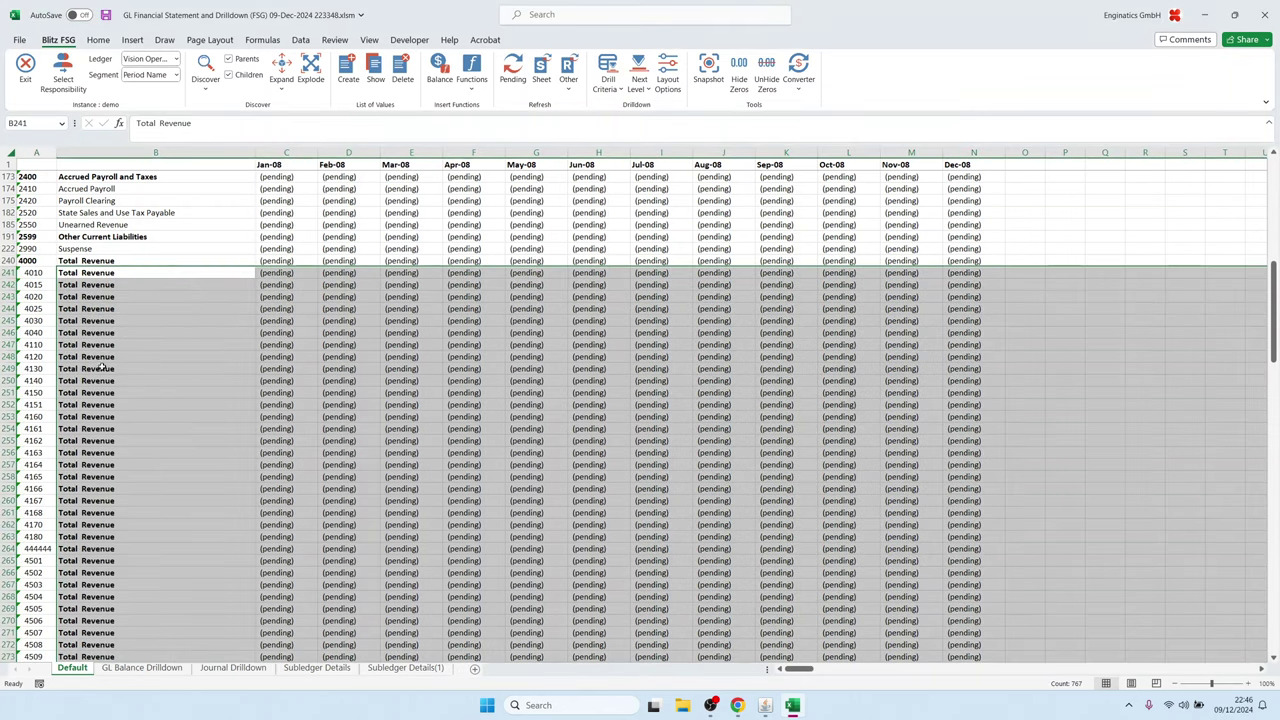
Step: Examine the expanded child account rows and their monthly balance cells beneath account 4000
{"action": "scroll", "coordinate": [101, 368], "scroll_direction": "down", "scroll_amount": 3}
{"action": "scroll", "coordinate": [97, 350], "scroll_direction": "down", "scroll_amount": 13}
{"action": "scroll", "coordinate": [97, 350], "scroll_direction": "up", "scroll_amount": 2}
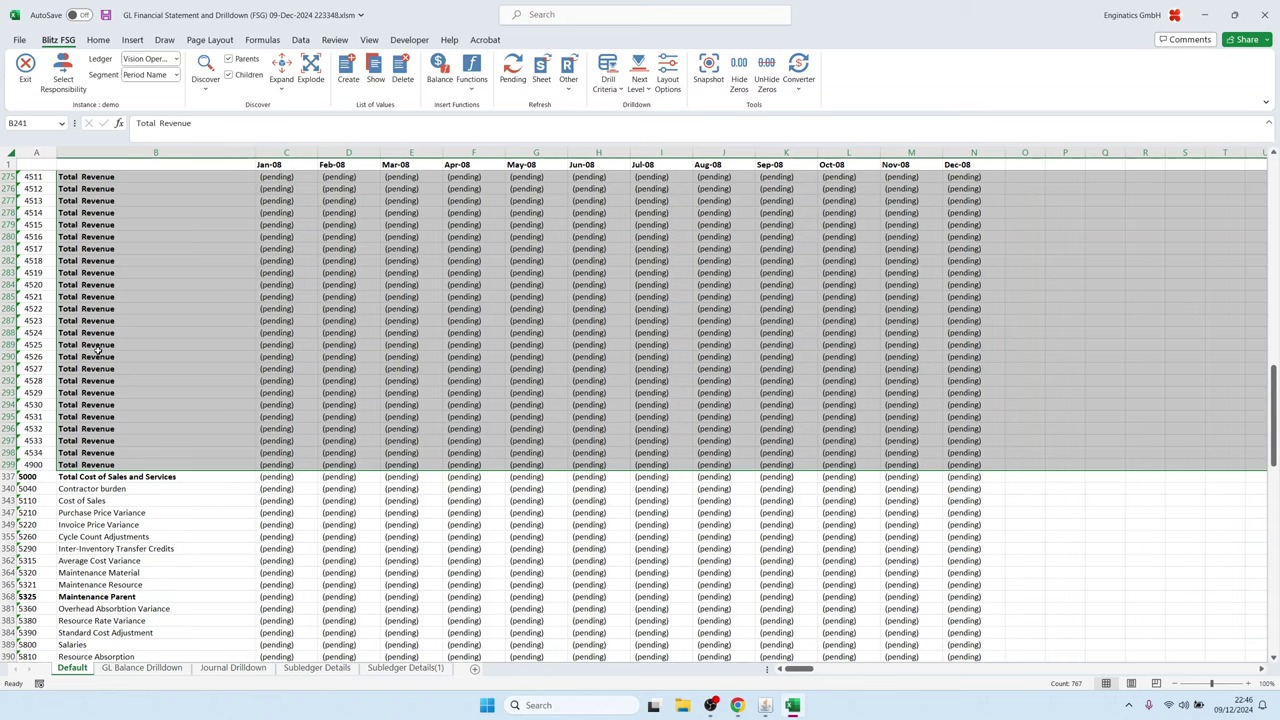
{"action": "scroll", "coordinate": [97, 350], "scroll_direction": "up", "scroll_amount": 12}
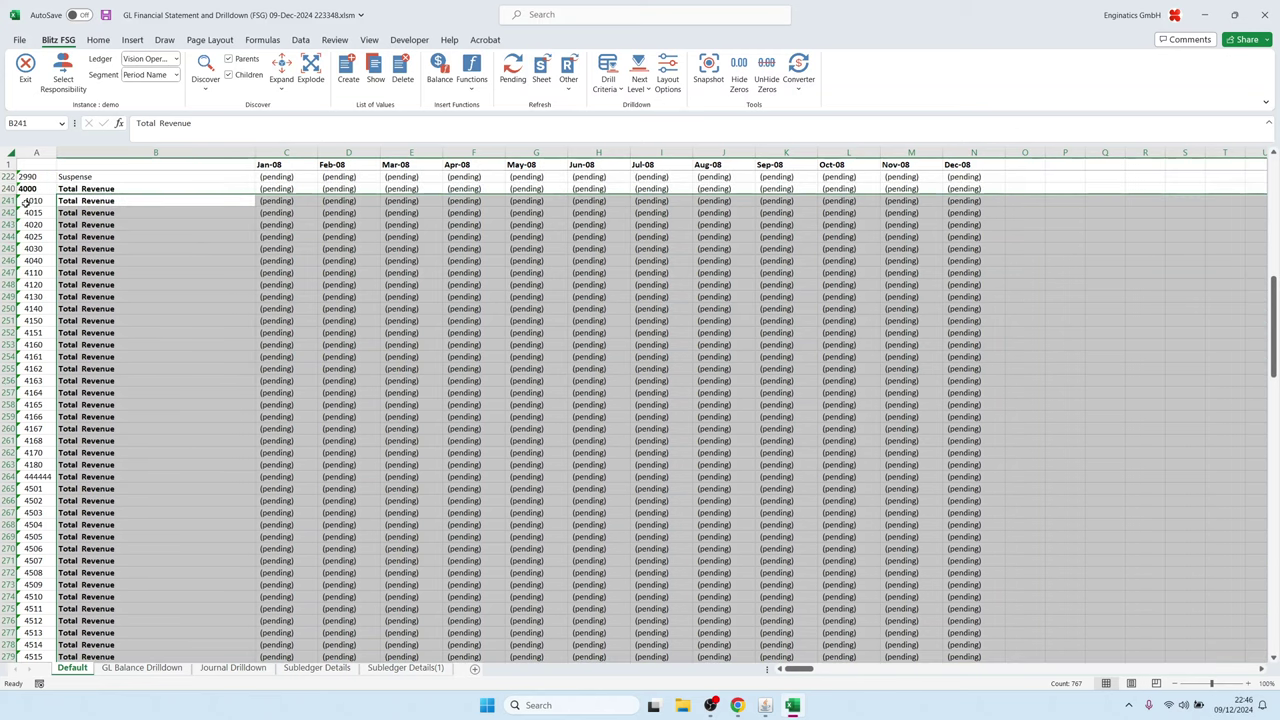
{"action": "left_click", "coordinate": [32, 188]}
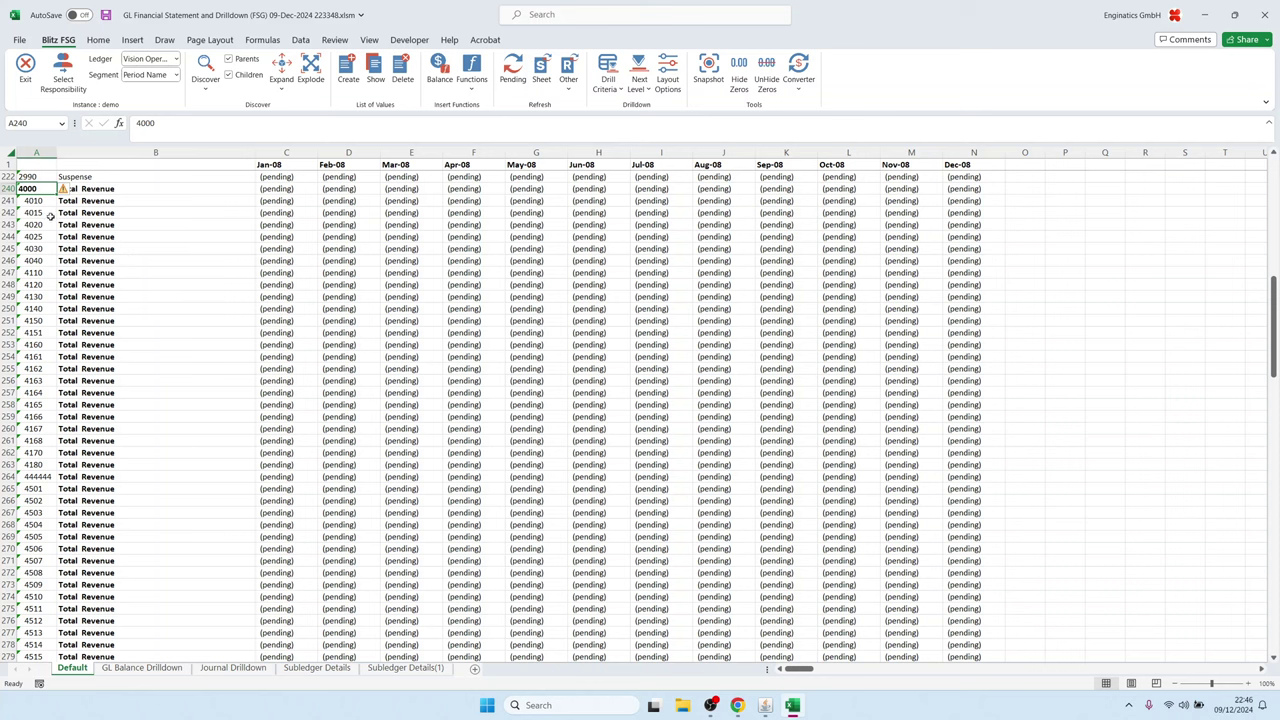
{"action": "left_click_drag", "start_coordinate": [49, 216], "coordinate": [262, 462]}
{"action": "left_click", "coordinate": [155, 332]}
{"action": "left_click_drag", "start_coordinate": [340, 296], "coordinate": [457, 428]}
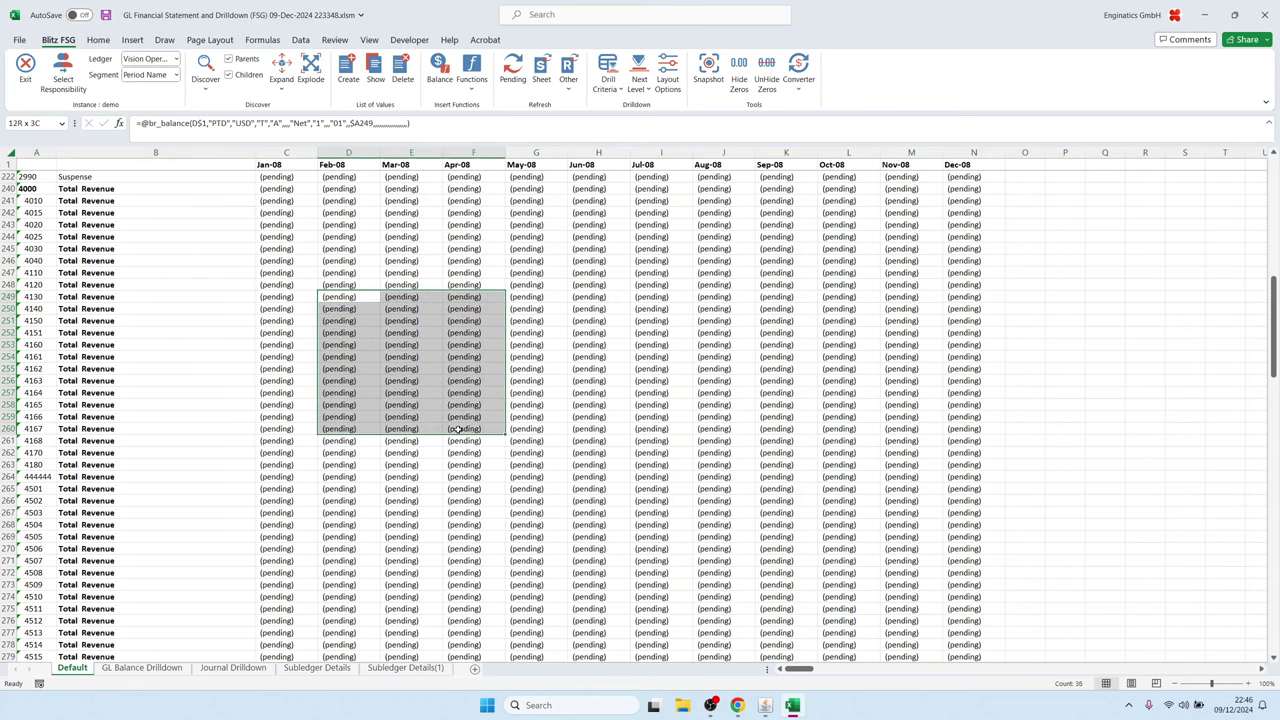
Step: Refresh the pending balances of the expanded child account rows beneath account 4000
{"action": "left_click", "coordinate": [349, 248]}
{"action": "left_click_drag", "start_coordinate": [349, 368], "coordinate": [349, 356]}
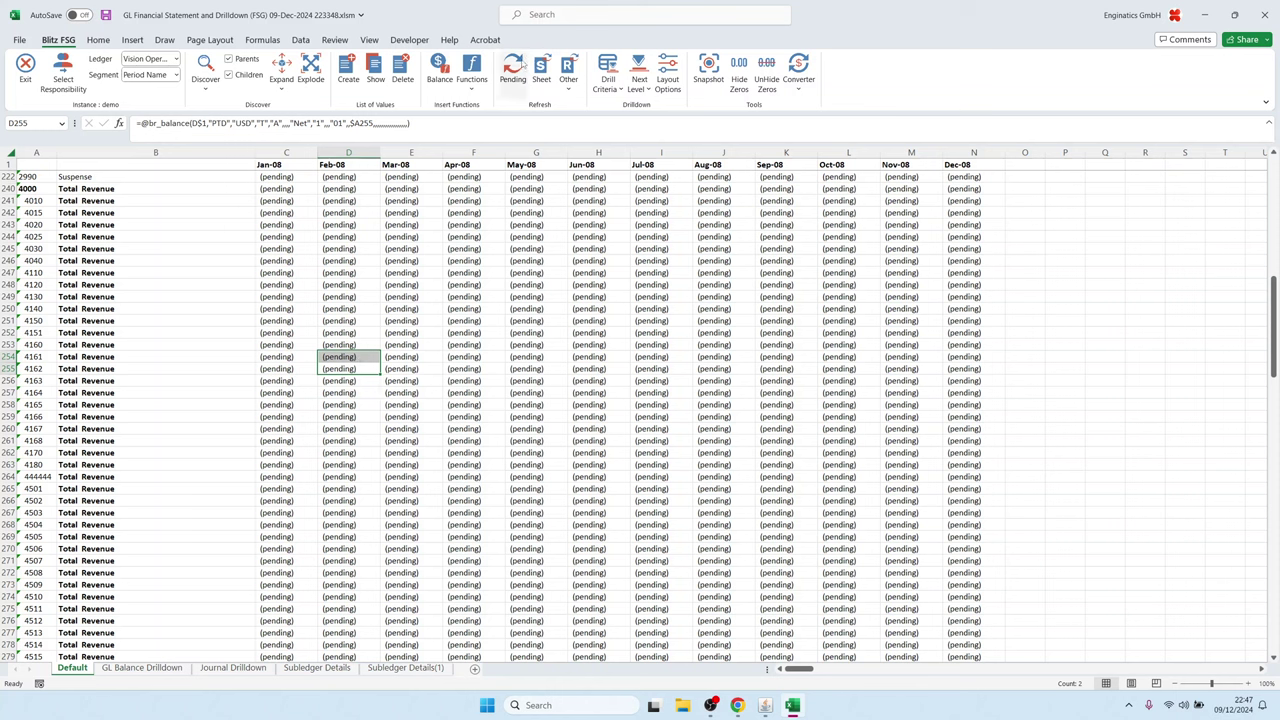
{"action": "left_click", "coordinate": [521, 64]}
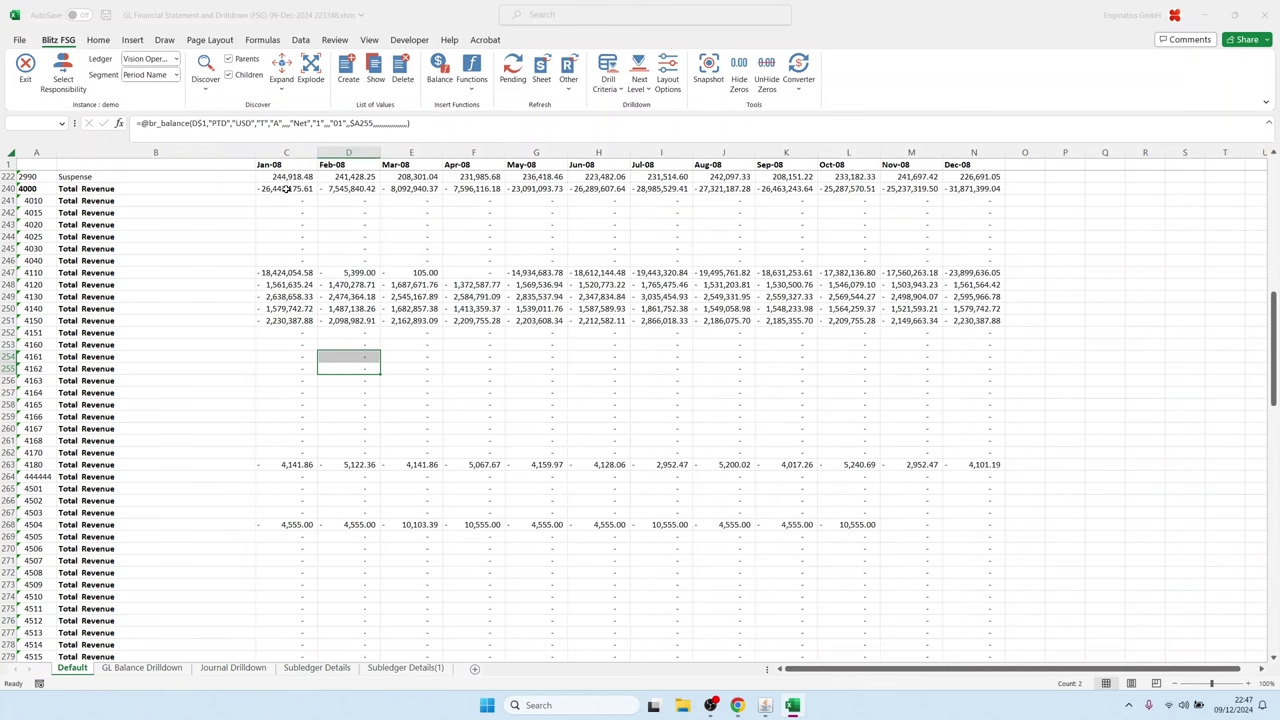
{"action": "left_click", "coordinate": [407, 346]}
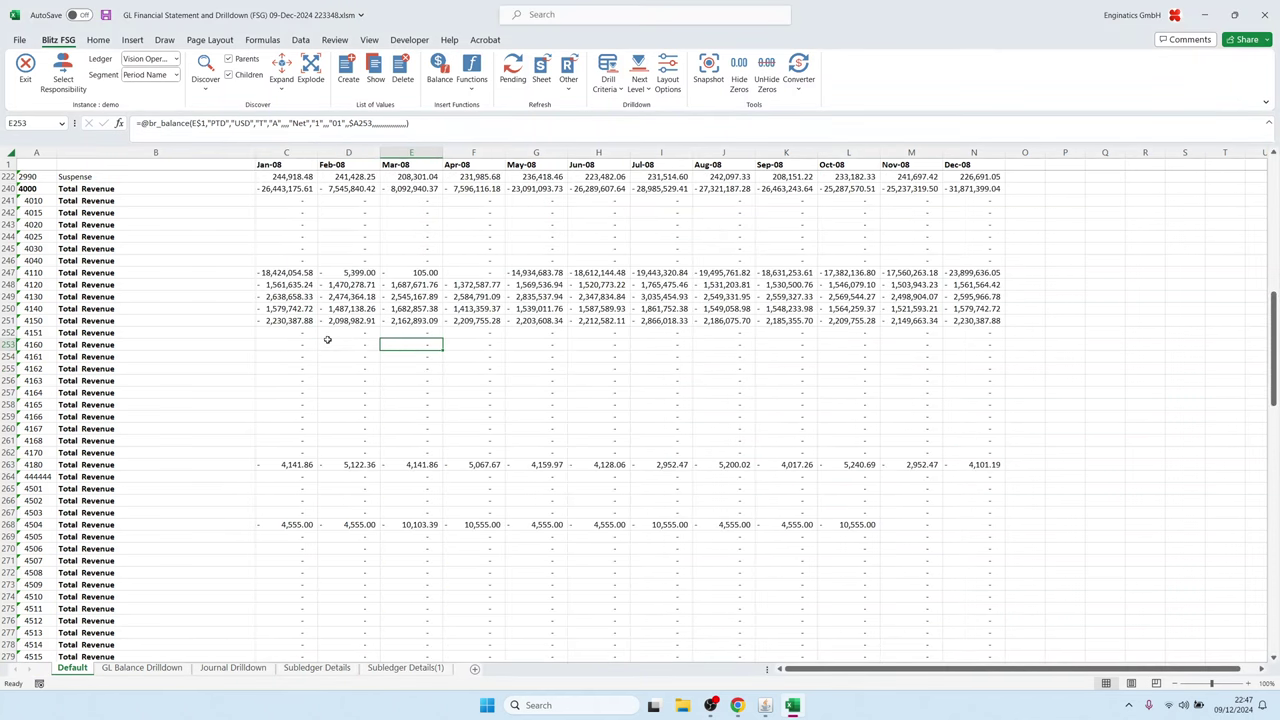
Step: Examine the Total Revenue descriptions in column B for account 4000 and its child accounts
{"action": "left_click_drag", "start_coordinate": [88, 189], "coordinate": [116, 466]}
{"action": "left_click", "coordinate": [62, 224]}
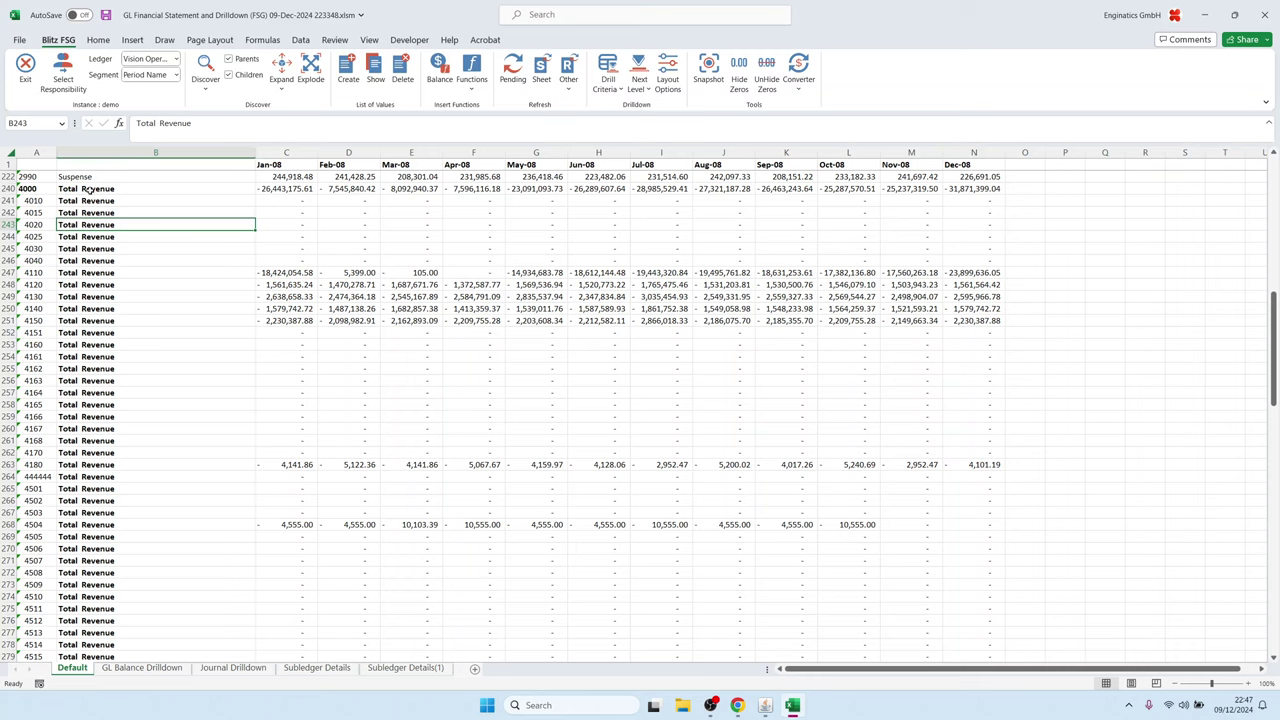
{"action": "left_click", "coordinate": [90, 189]}
{"action": "left_click_drag", "start_coordinate": [189, 128], "coordinate": [135, 125]}
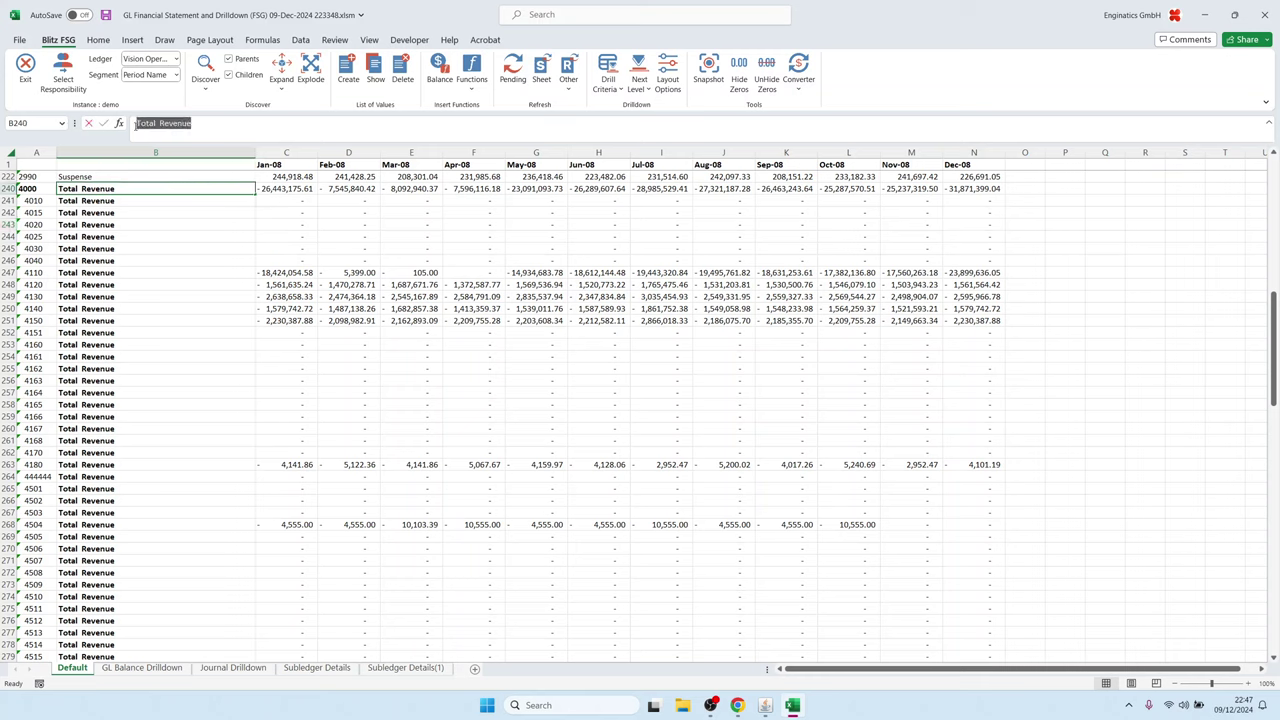
{"action": "left_click", "coordinate": [90, 202]}
{"action": "left_click", "coordinate": [92, 286]}
{"action": "left_click", "coordinate": [92, 202]}
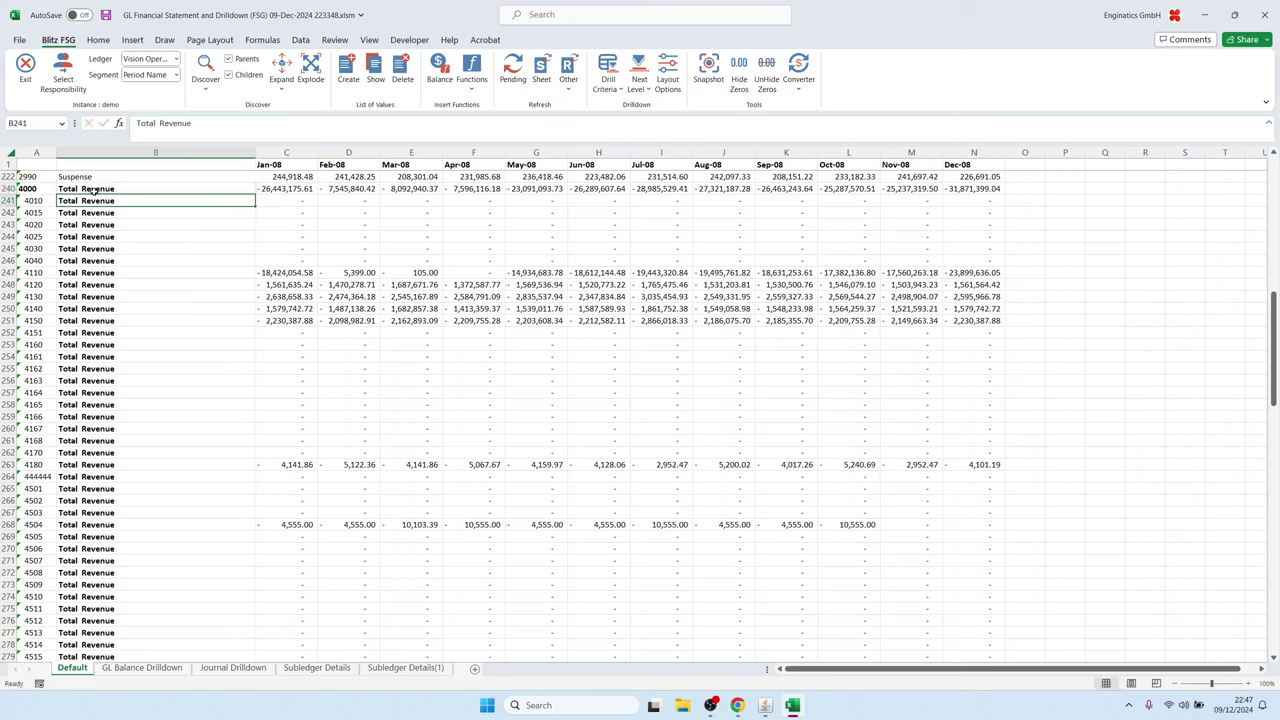
{"action": "left_click", "coordinate": [92, 189]}
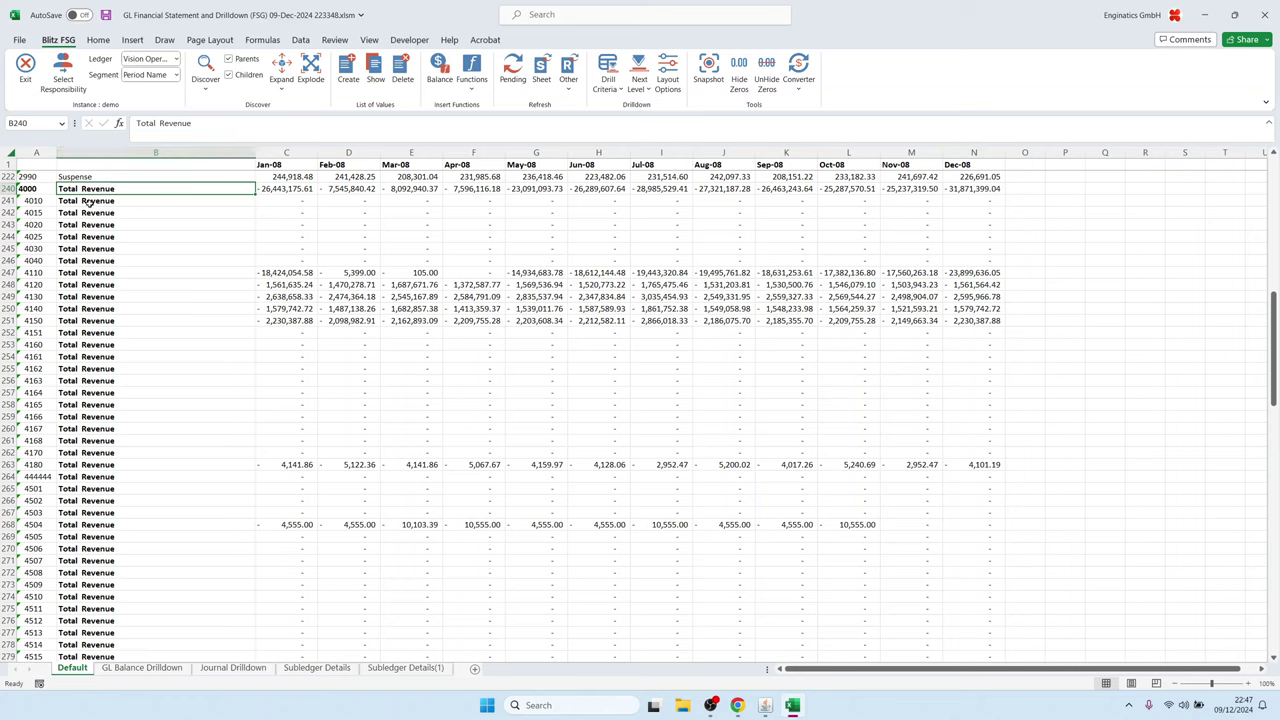
Step: Insert a Segment Description function in B241 for segment Account (3), taking the segment value from A241
{"action": "left_click", "coordinate": [88, 201]}
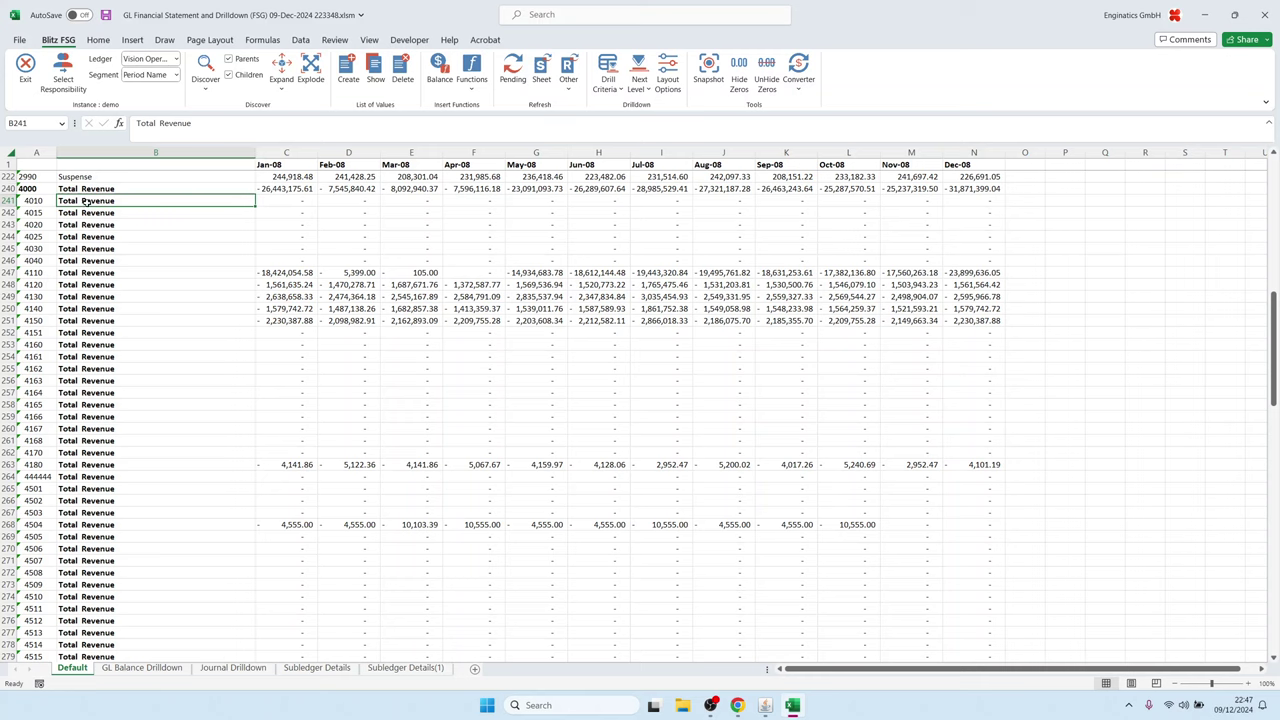
{"action": "left_click", "coordinate": [473, 80]}
{"action": "left_click", "coordinate": [513, 110]}
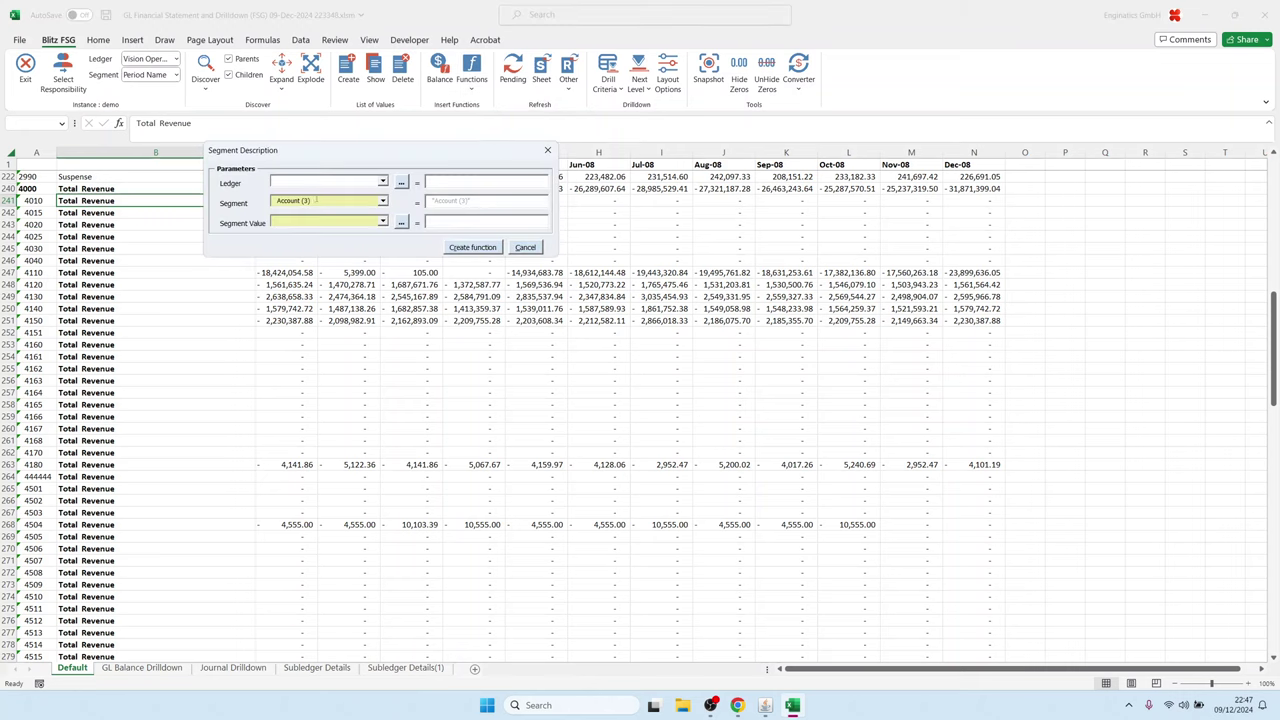
{"action": "left_click", "coordinate": [401, 222]}
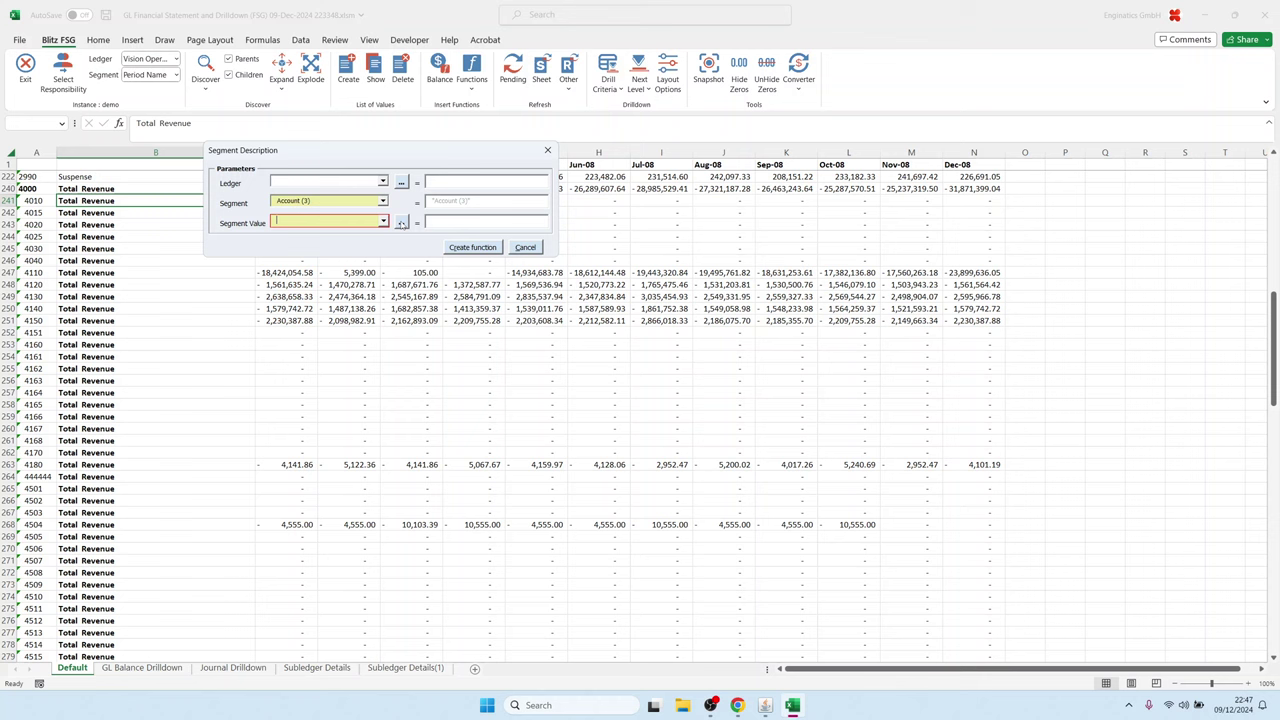
{"action": "left_click", "coordinate": [36, 200]}
{"action": "left_click", "coordinate": [474, 248]}
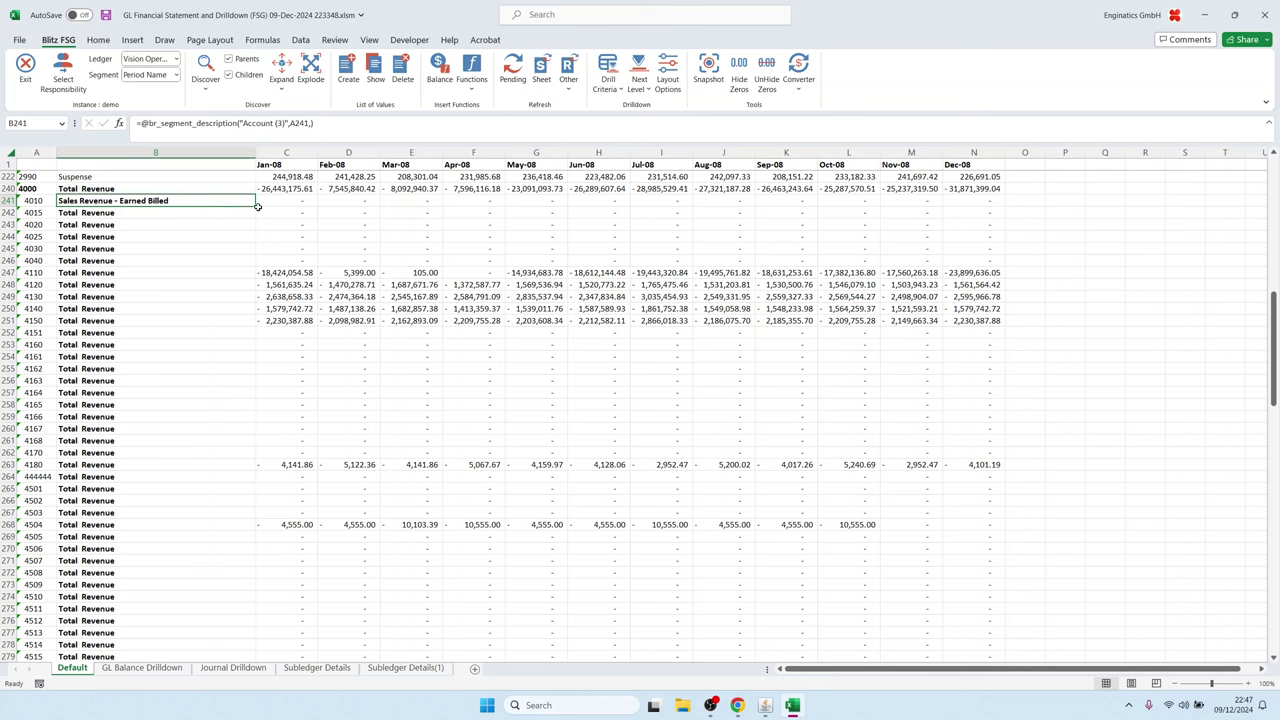
Step: Copy the segment description formula from B241 down to account 4900 and refresh the pending descriptions
{"action": "left_click_drag", "start_coordinate": [254, 206], "coordinate": [196, 594]}
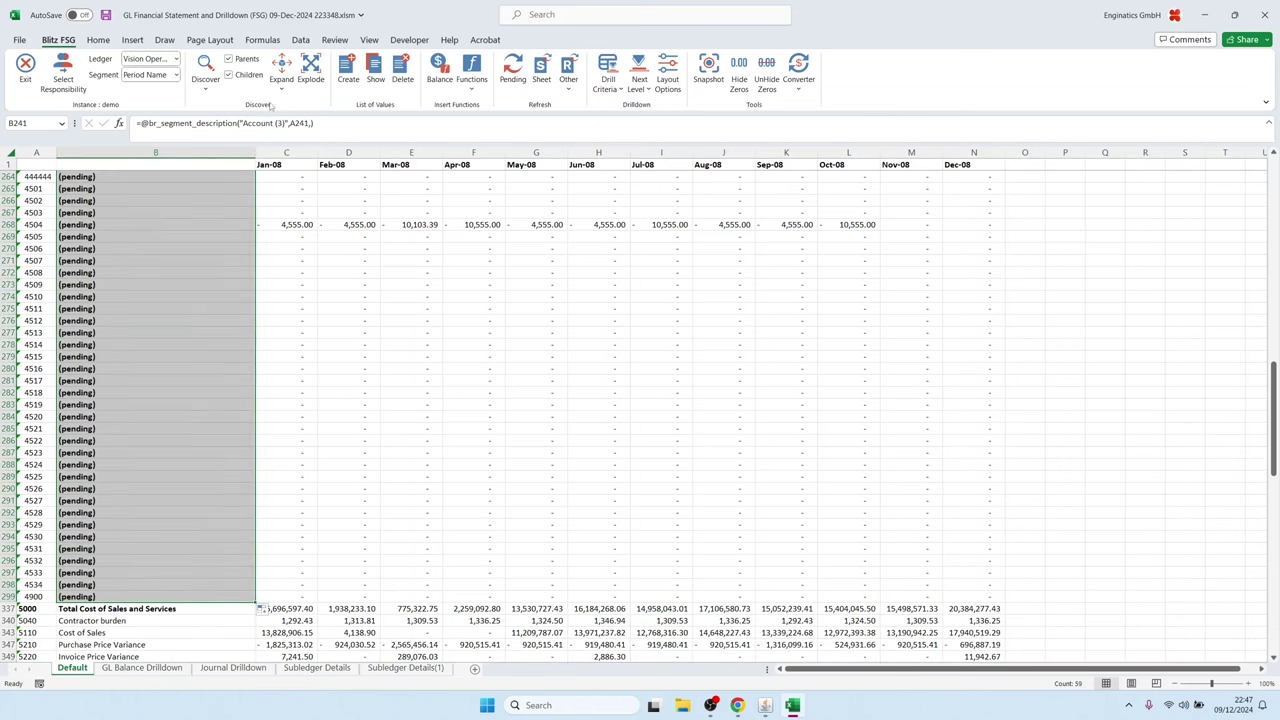
{"action": "left_click", "coordinate": [518, 77]}
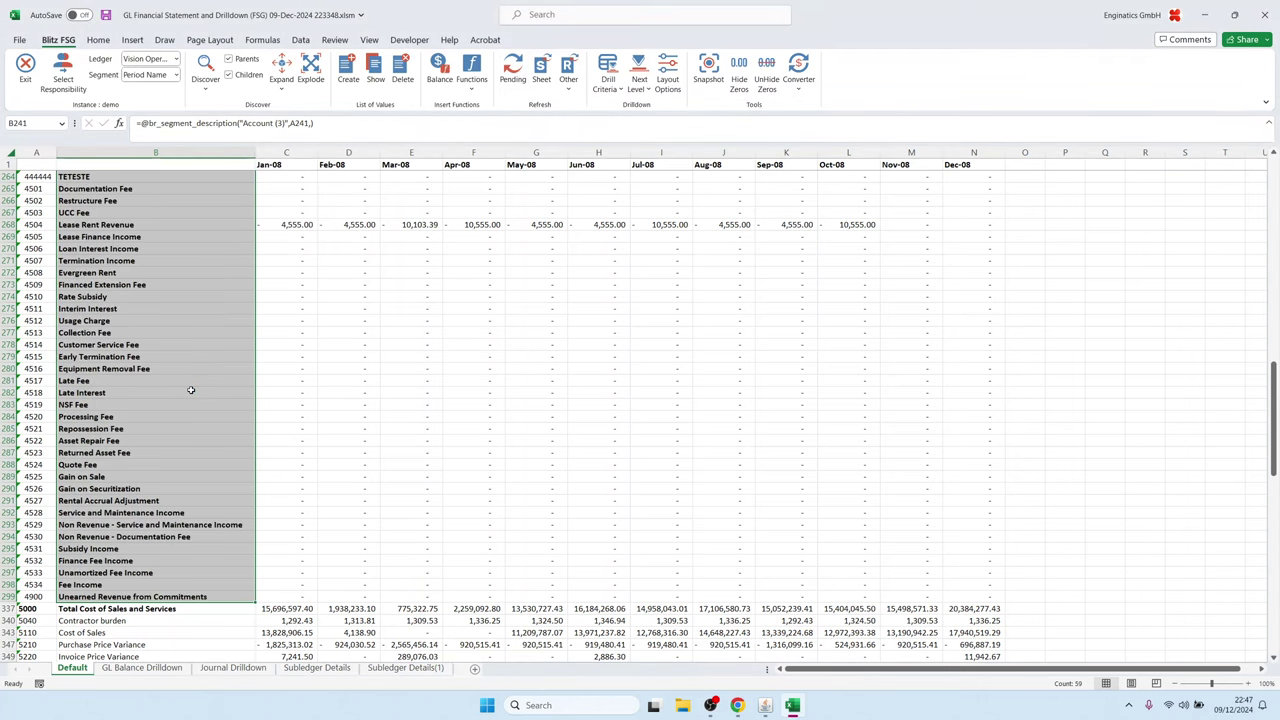
{"action": "left_click", "coordinate": [192, 295]}
Step: Set the first period header in C1 to Jan-07
{"action": "scroll", "coordinate": [100, 300], "scroll_direction": "up", "scroll_amount": 14}
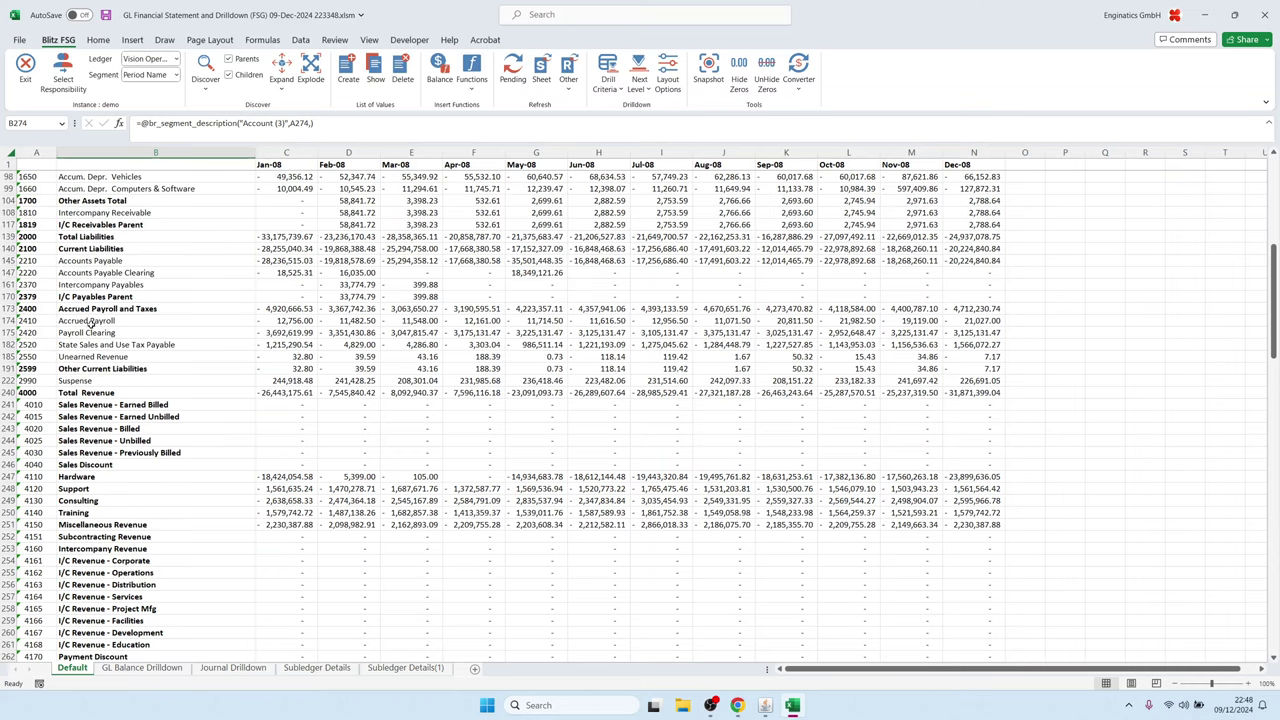
{"action": "scroll", "coordinate": [102, 419], "scroll_direction": "up", "scroll_amount": 10}
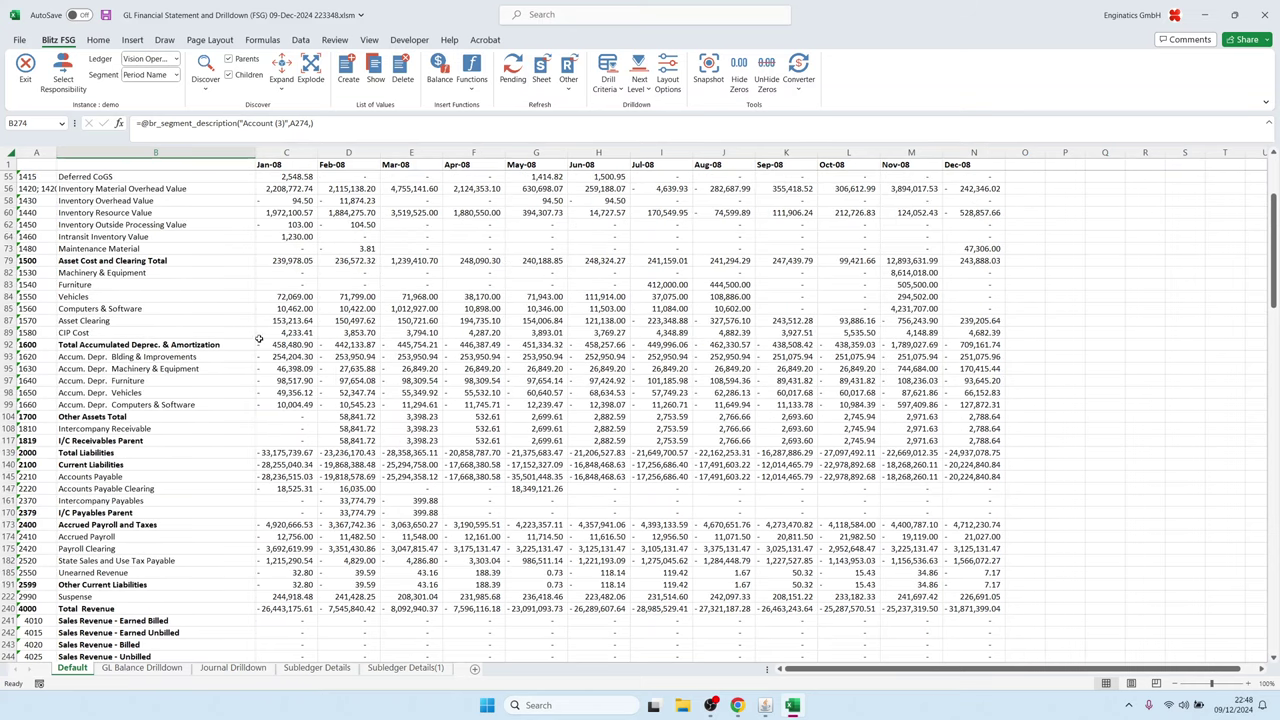
{"action": "left_click_drag", "start_coordinate": [345, 164], "coordinate": [975, 164]}
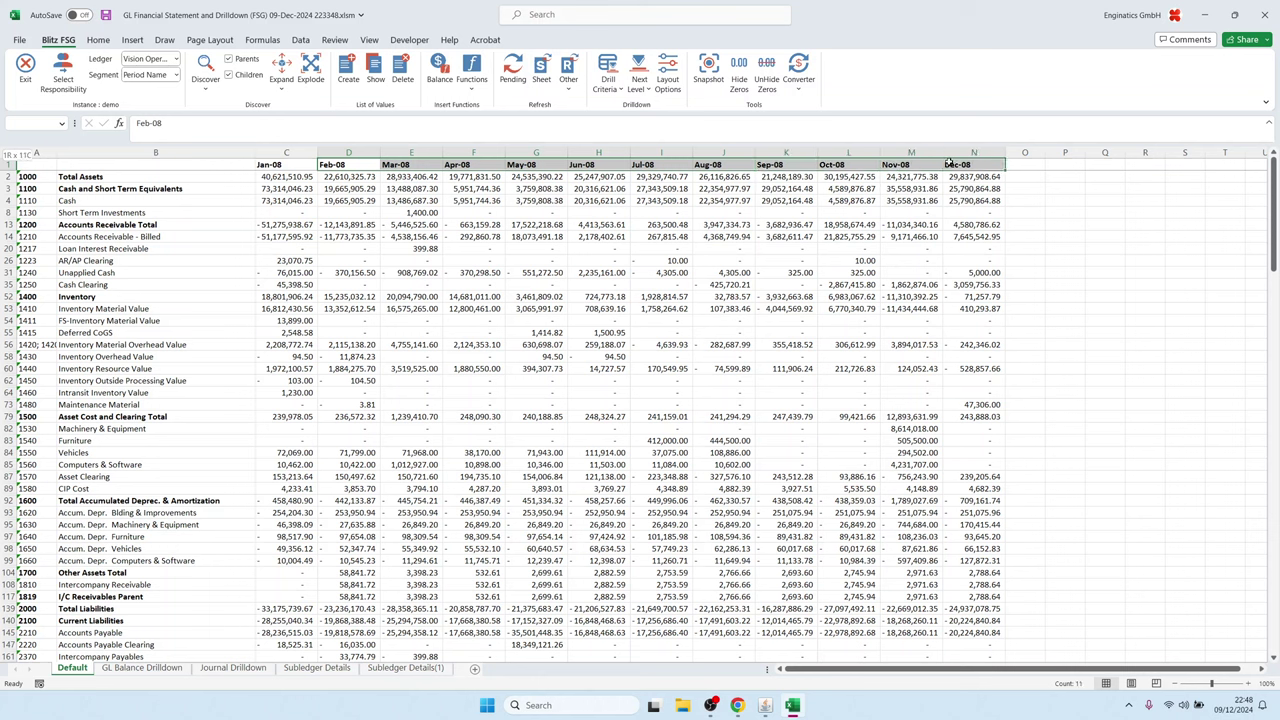
{"action": "left_click", "coordinate": [345, 261]}
{"action": "left_click", "coordinate": [290, 166]}
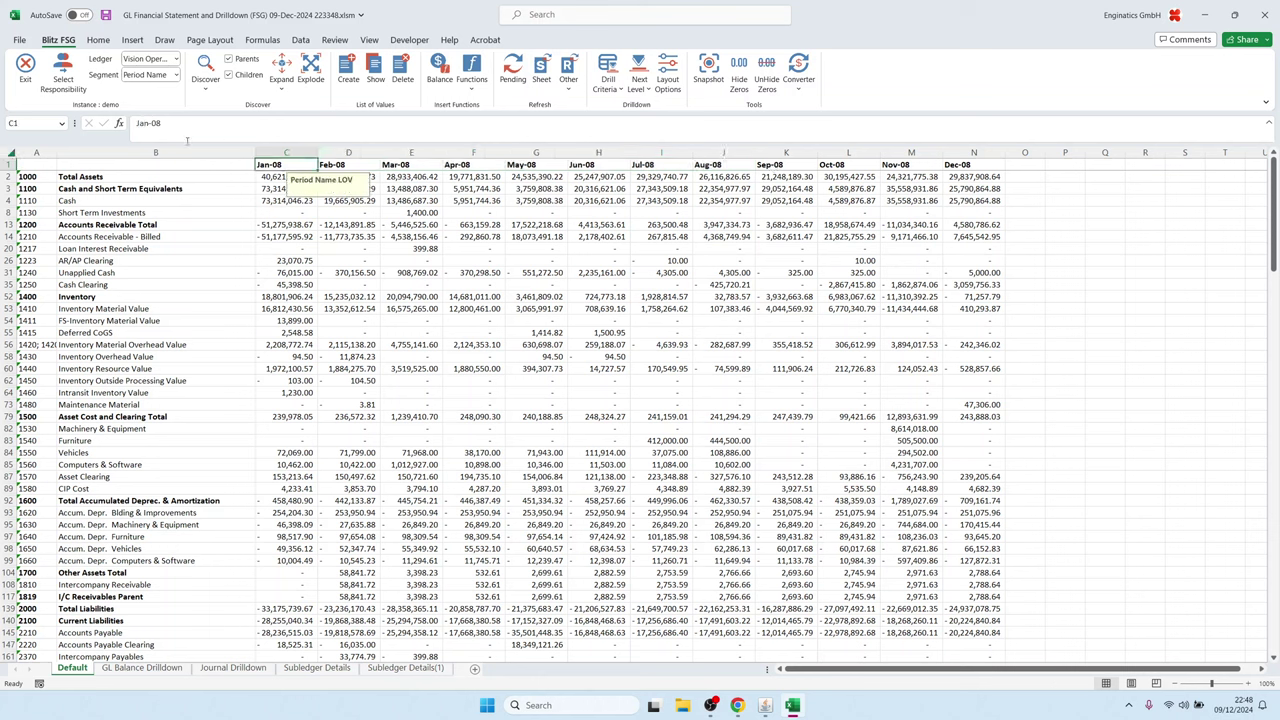
{"action": "left_click", "coordinate": [172, 123]}
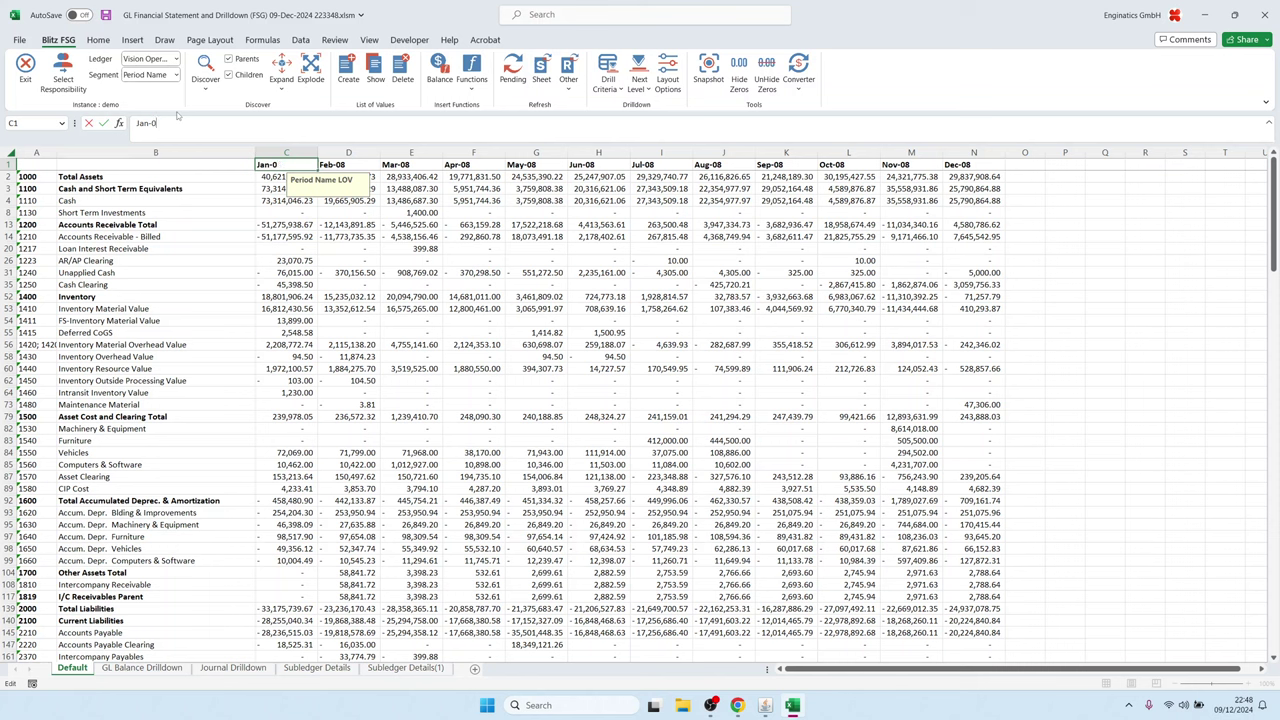
{"action": "key", "text": "Tab"}
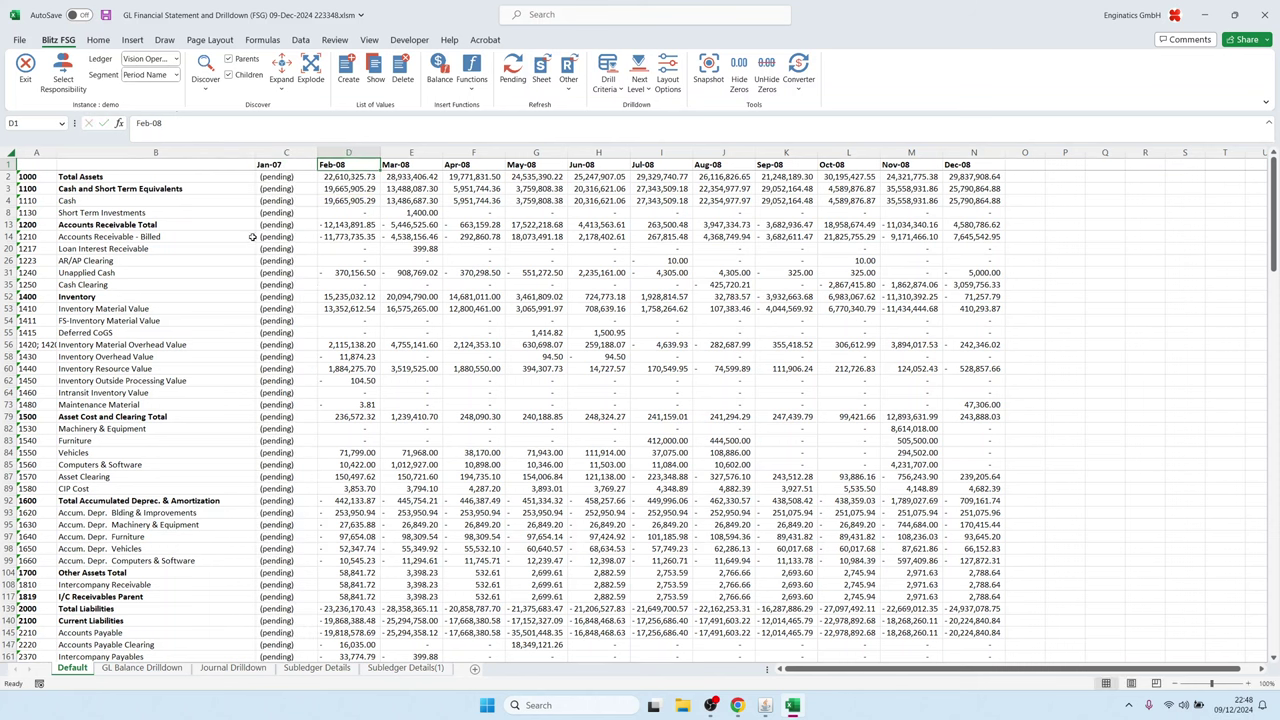
{"action": "left_click_drag", "start_coordinate": [336, 166], "coordinate": [1010, 165]}
{"action": "left_click", "coordinate": [661, 284]}
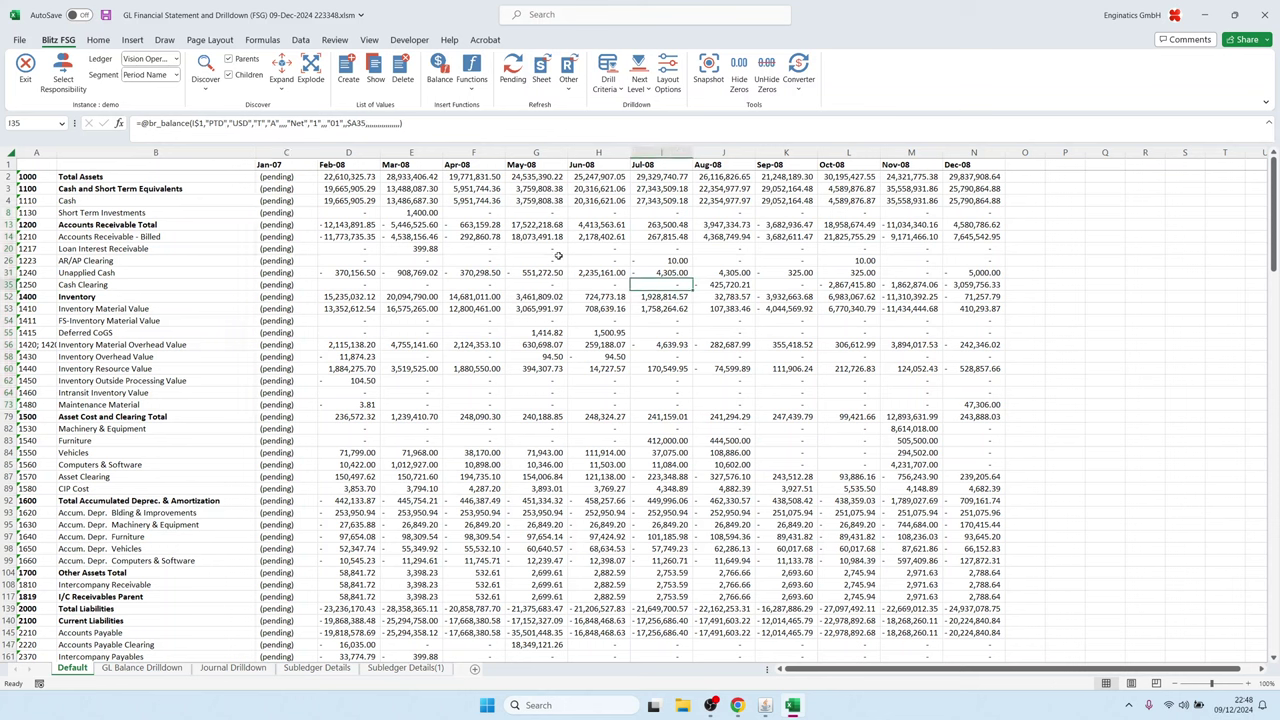
{"action": "left_click", "coordinate": [353, 166]}
{"action": "left_click", "coordinate": [411, 167]}
{"action": "left_click", "coordinate": [476, 165]}
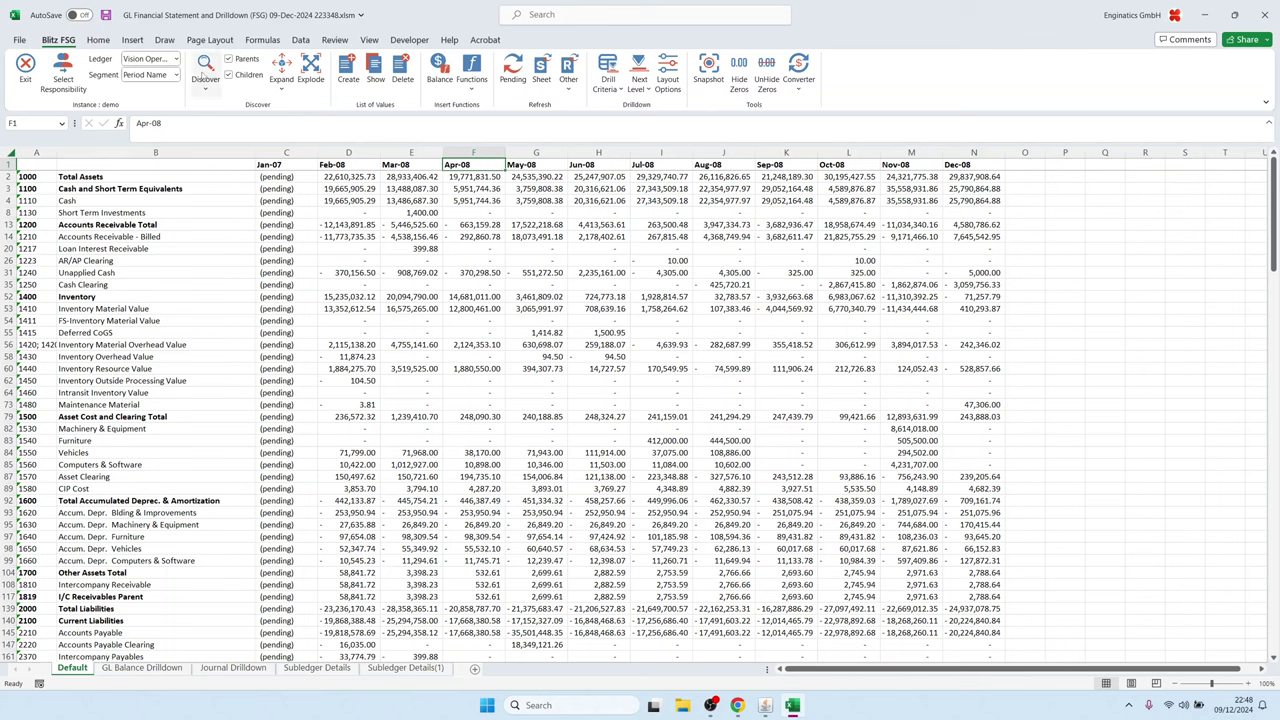
Step: Replace the header in D1 with a Period Offset function using C1 as the period name and an offset of 1
{"action": "left_click", "coordinate": [341, 166]}
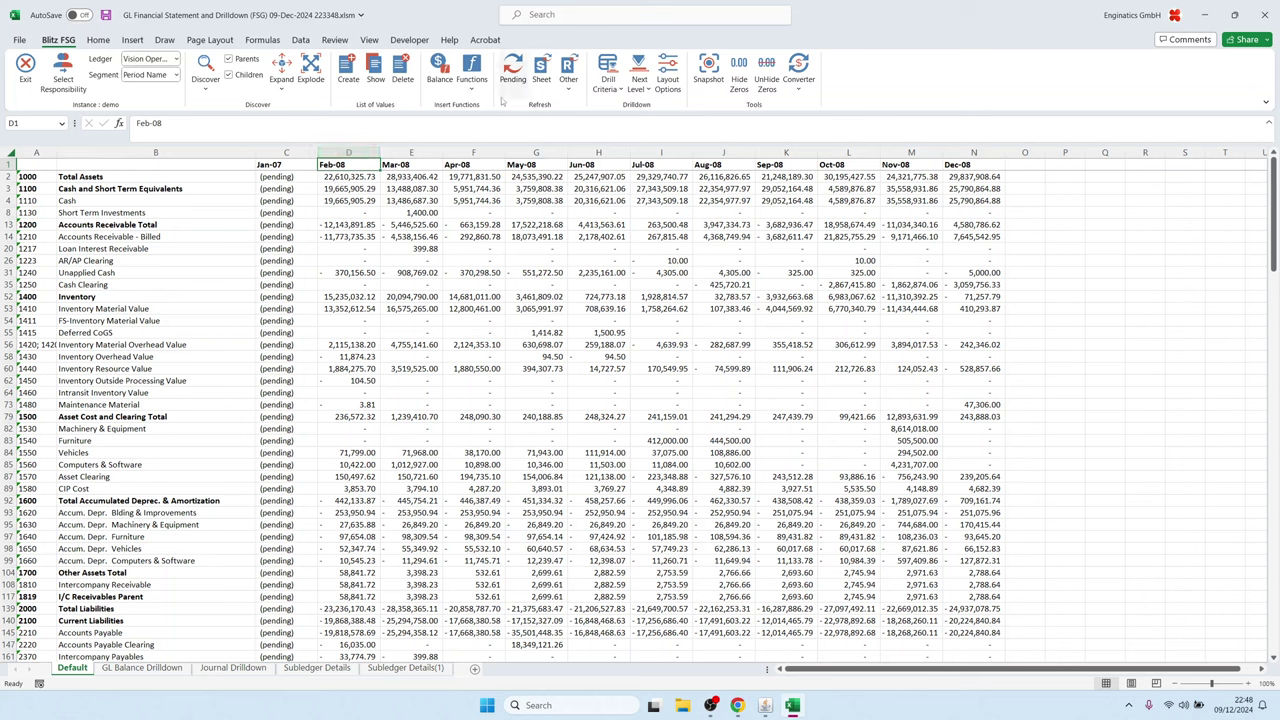
{"action": "left_click", "coordinate": [472, 86]}
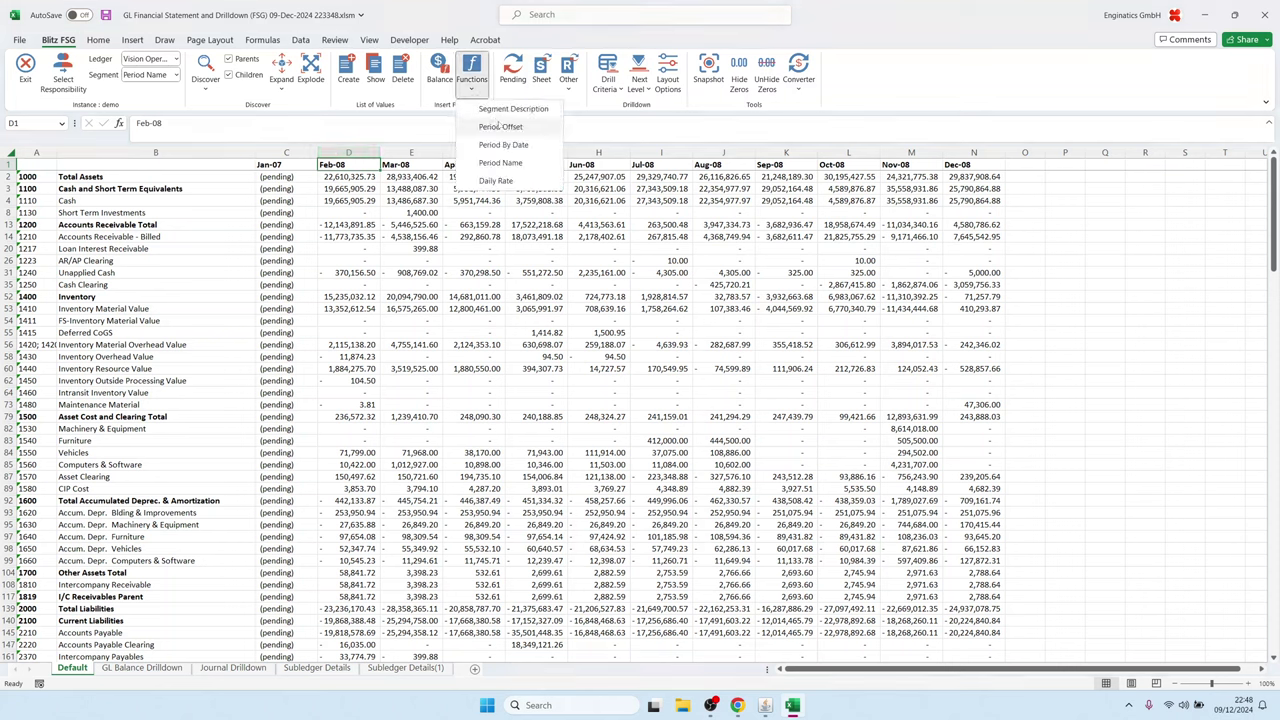
{"action": "left_click", "coordinate": [498, 126]}
{"action": "left_click_drag", "start_coordinate": [321, 149], "coordinate": [501, 246]}
{"action": "left_click", "coordinate": [538, 298]}
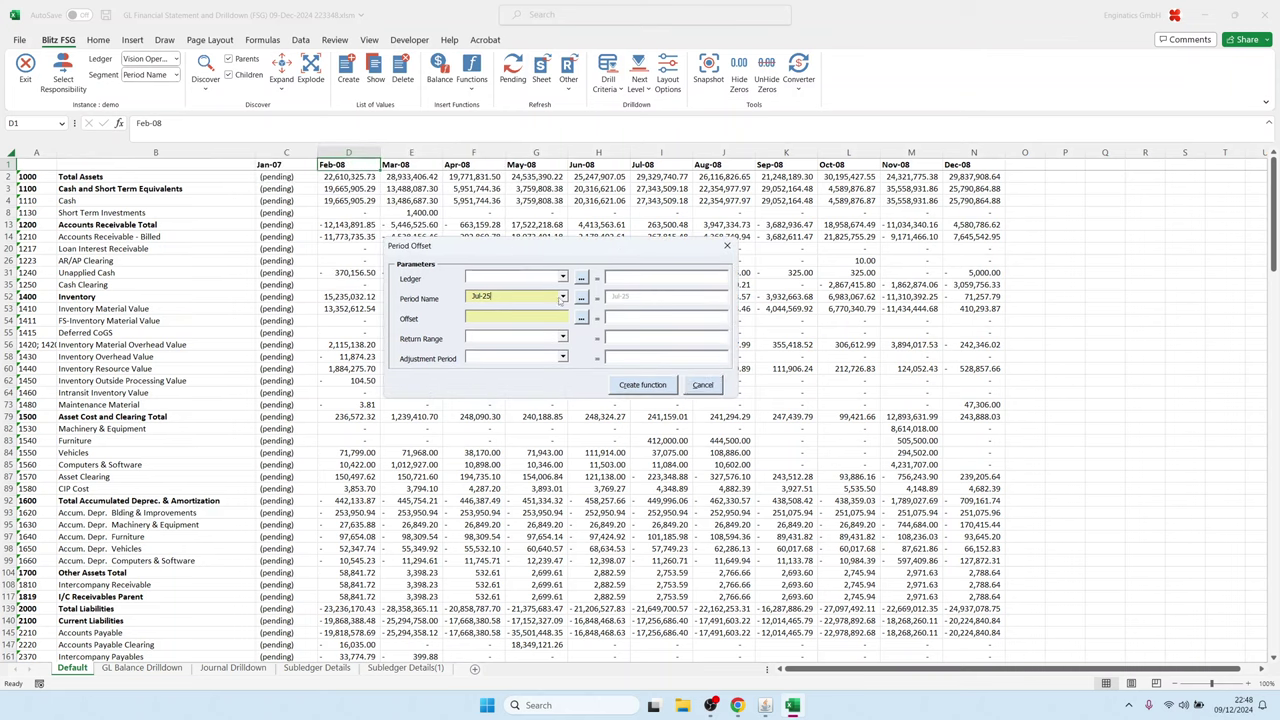
{"action": "left_click", "coordinate": [284, 165]}
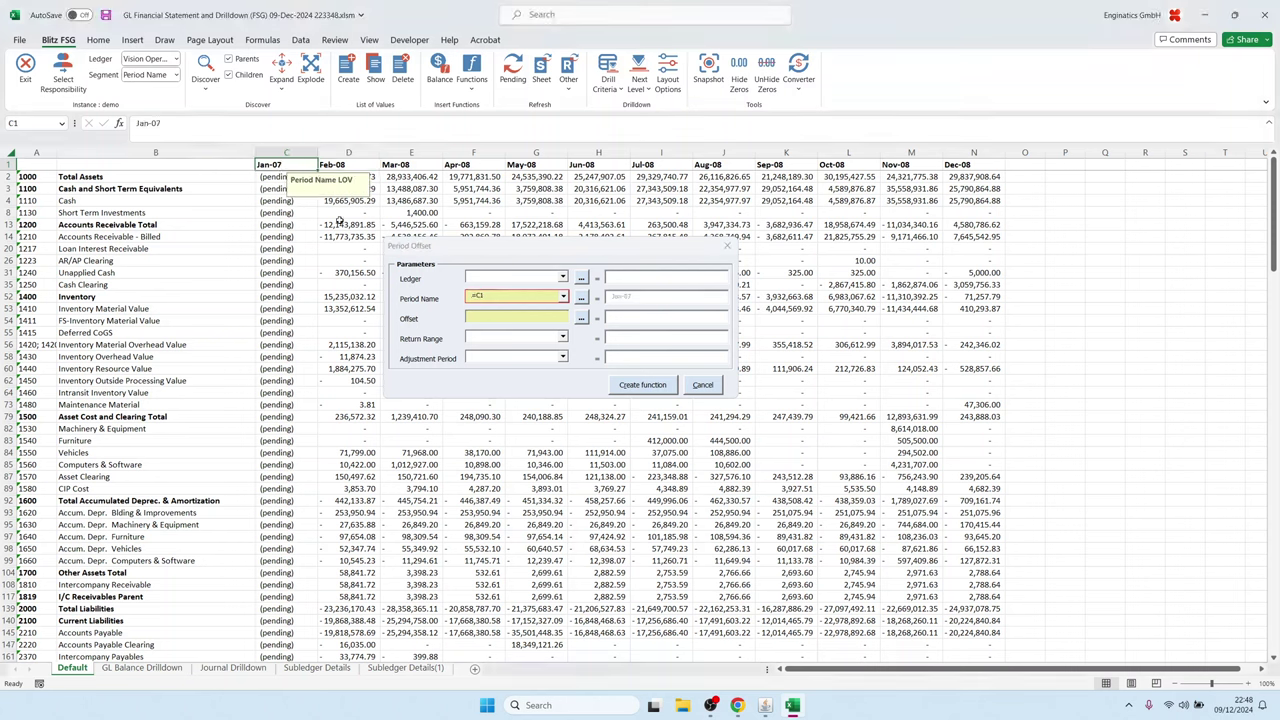
{"action": "left_click", "coordinate": [494, 315]}
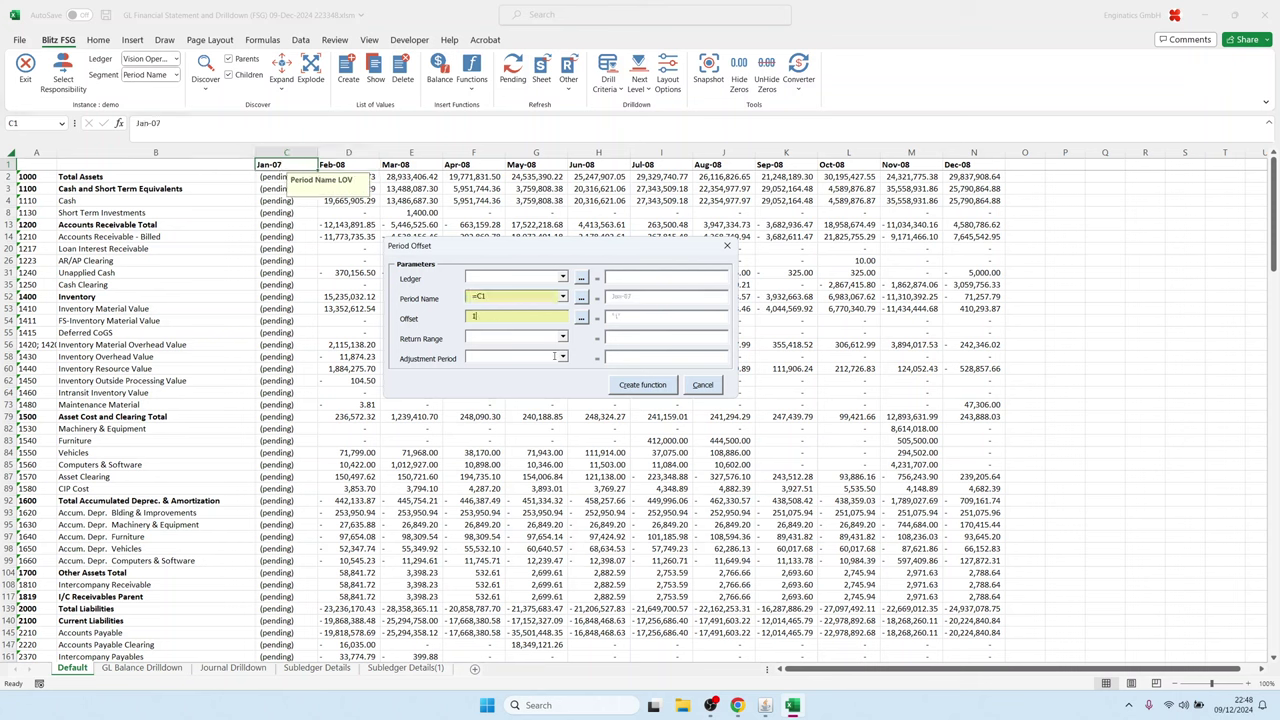
{"action": "left_click", "coordinate": [634, 389]}
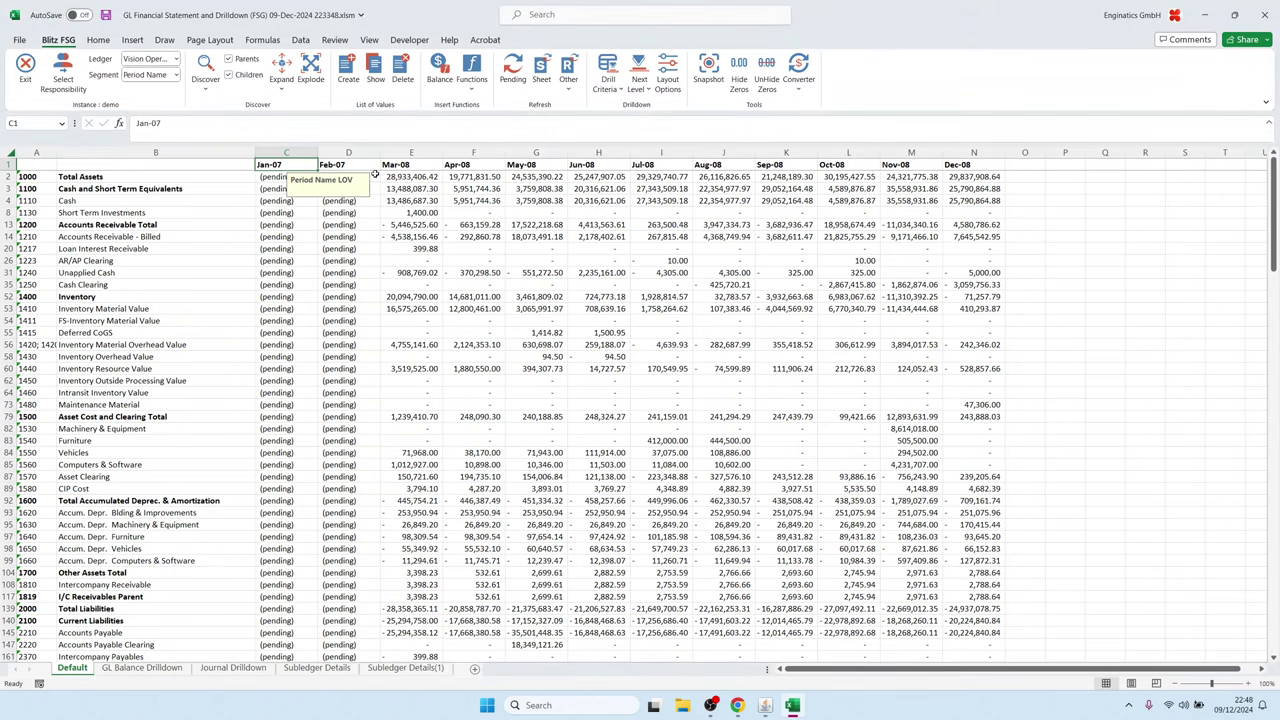
Step: Copy the period offset formula from D1 across the headers to N1 and refresh the pending periods and balances
{"action": "left_click_drag", "start_coordinate": [381, 170], "coordinate": [975, 168]}
{"action": "left_click", "coordinate": [445, 202]}
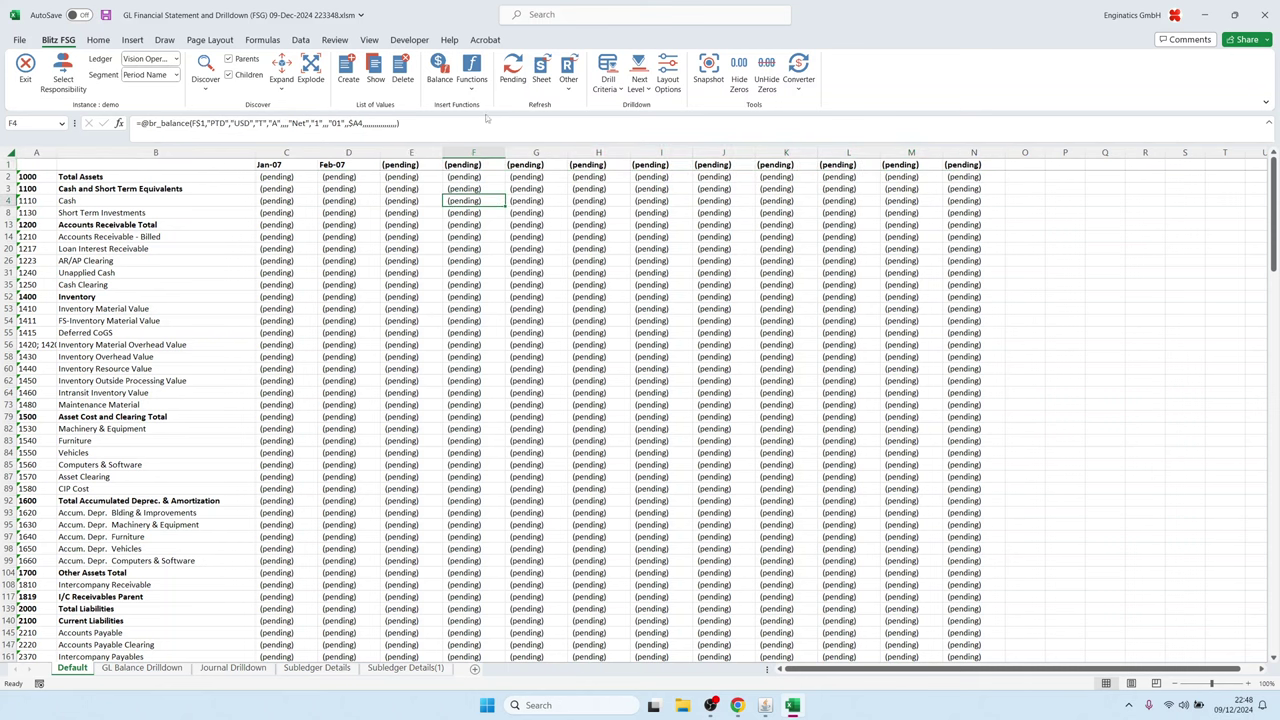
{"action": "left_click", "coordinate": [512, 78]}
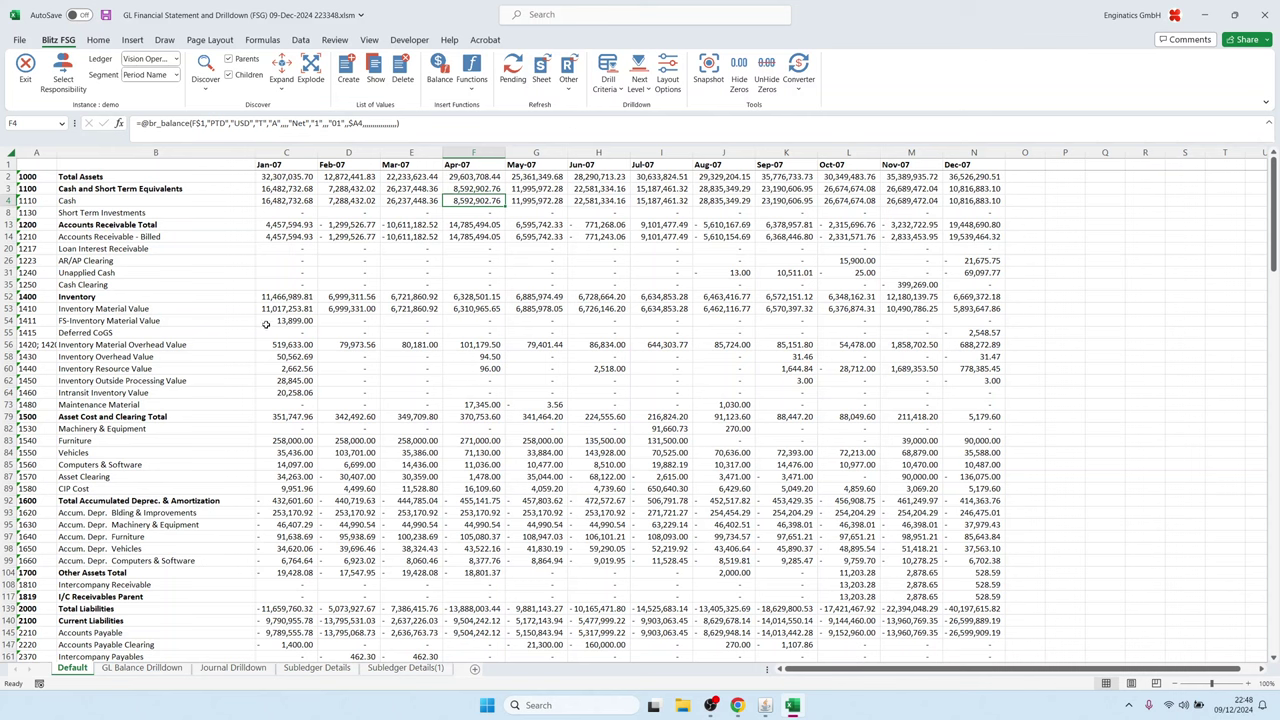
Step: Add the formula =SUM(C2:N2) in O2 to total the monthly Total Assets balances
{"action": "left_click", "coordinate": [1017, 176]}
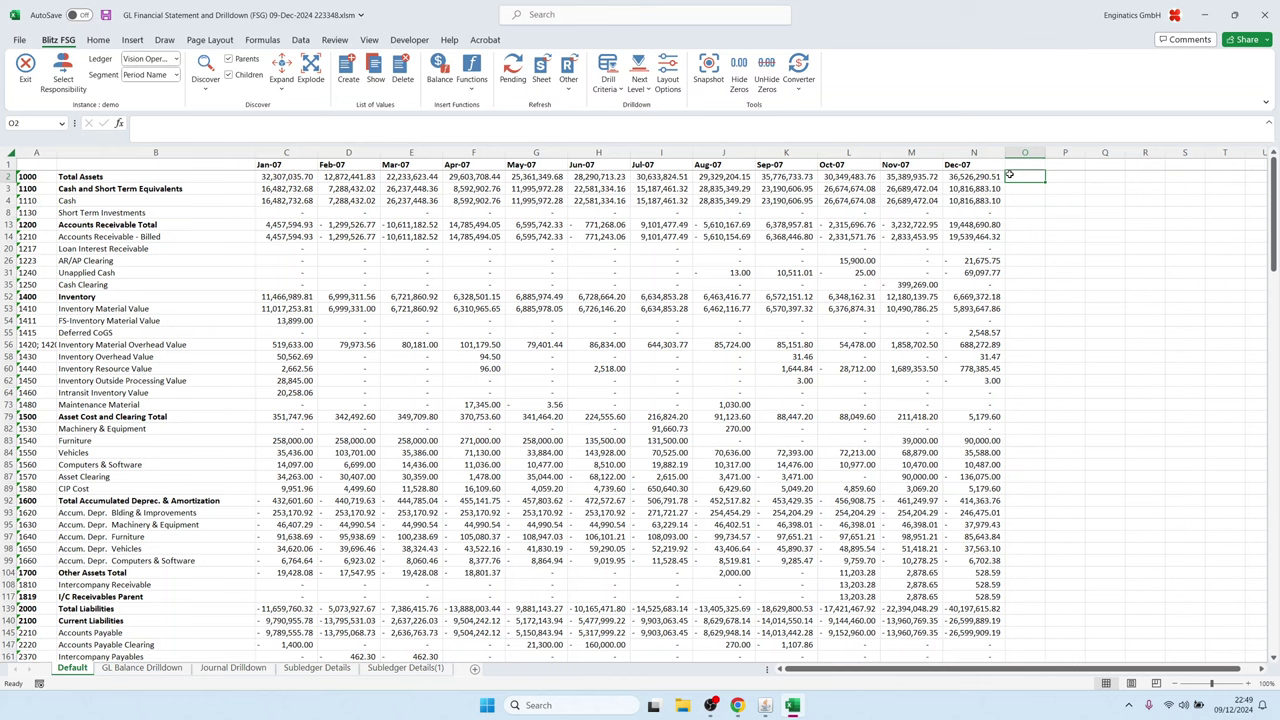
{"action": "type", "text": "=sum"}
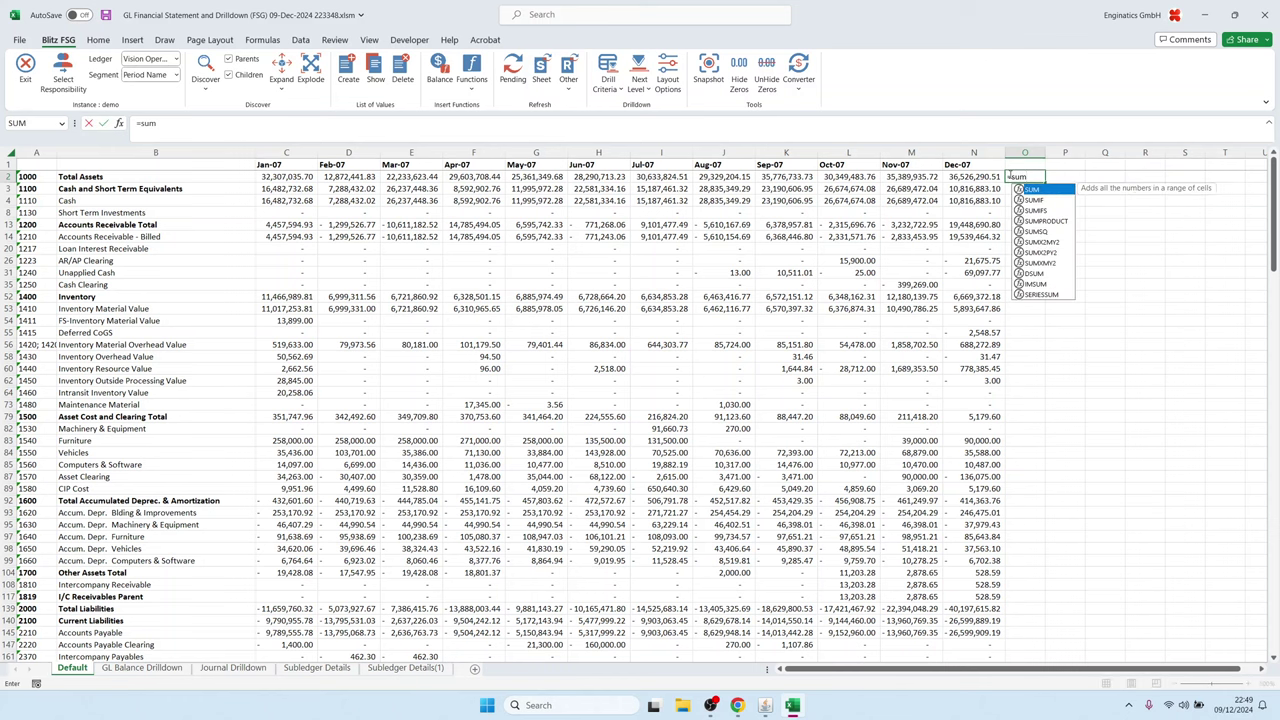
{"action": "type", "text": "("}
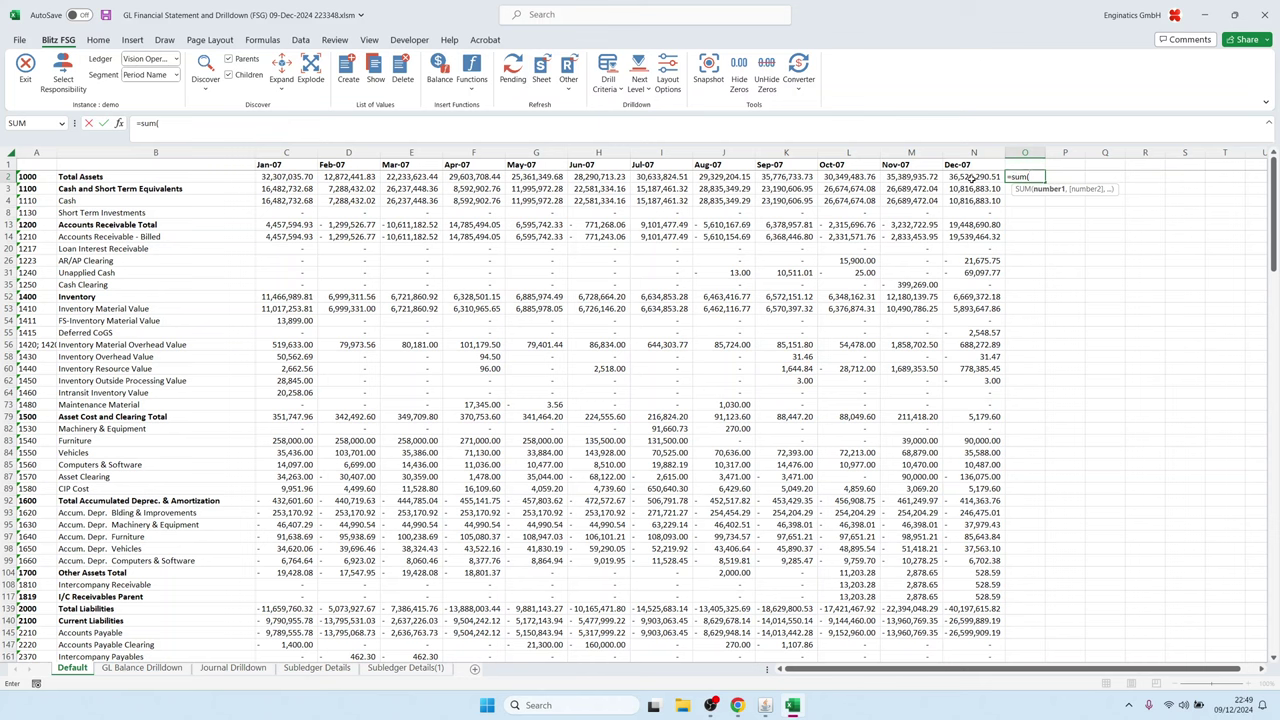
{"action": "left_click_drag", "start_coordinate": [282, 176], "coordinate": [997, 177]}
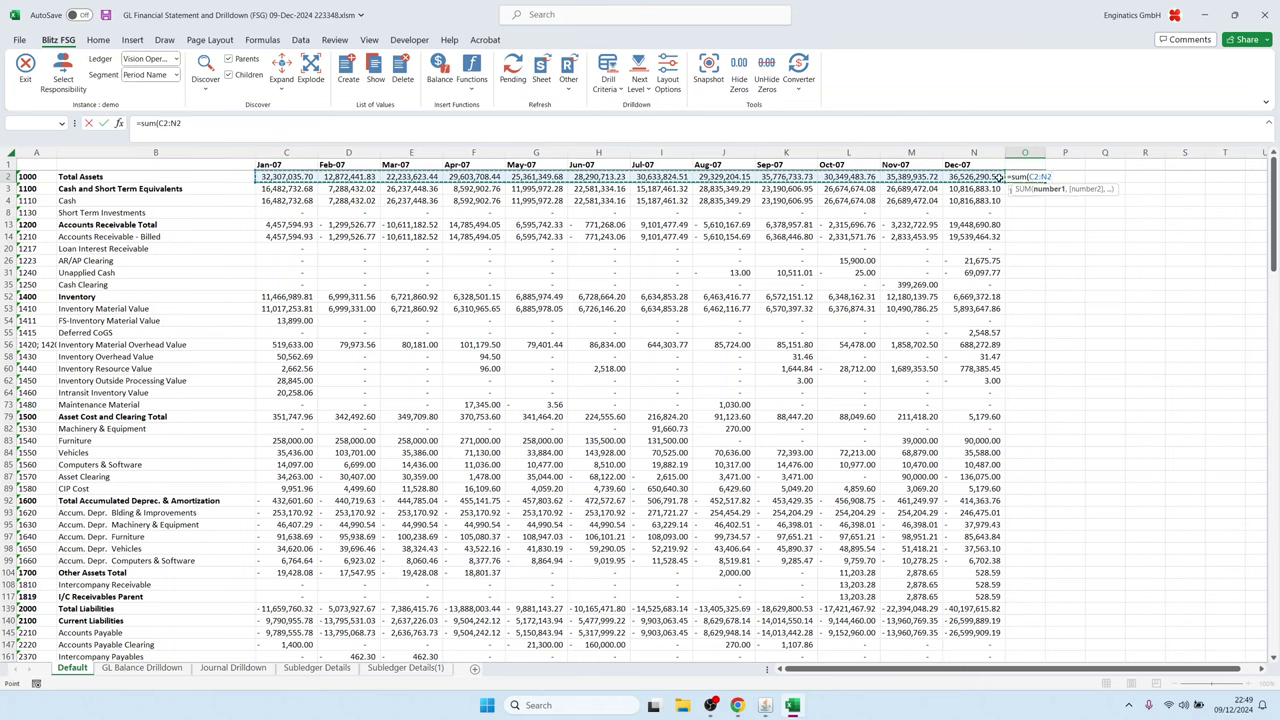
{"action": "type", "text": ")"}
{"action": "key", "text": "Return"}
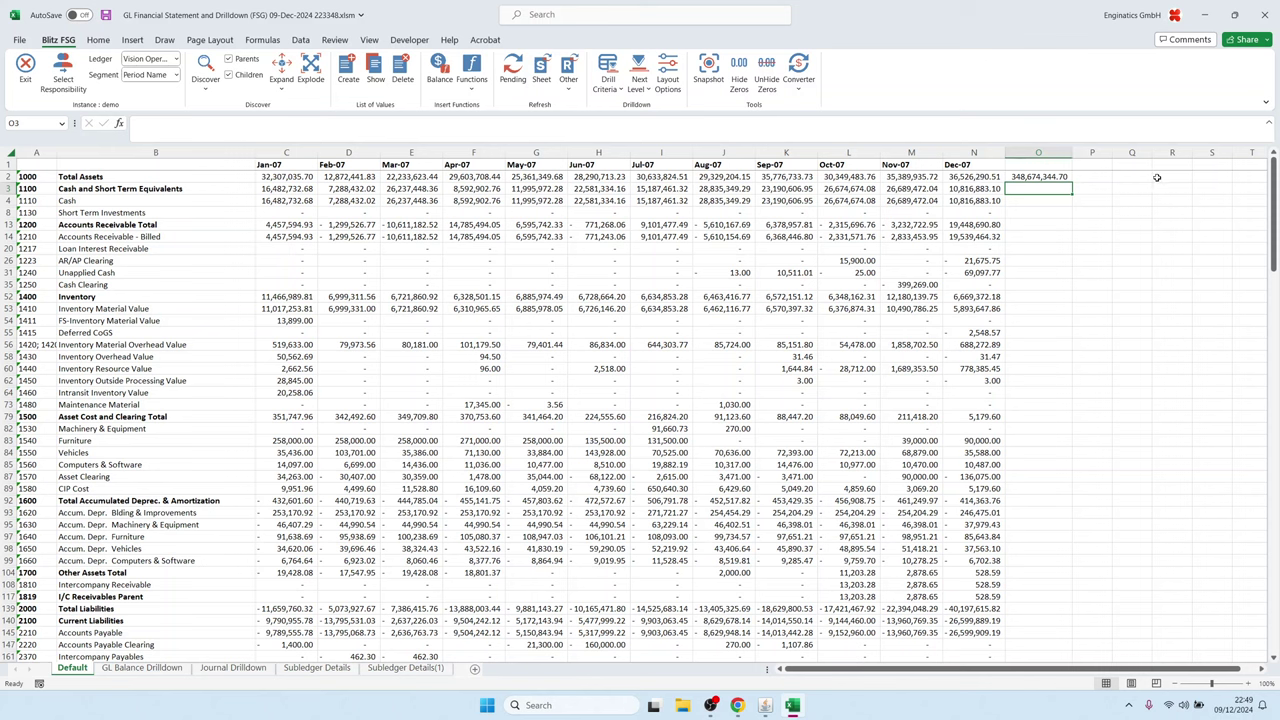
{"action": "left_click", "coordinate": [1043, 177]}
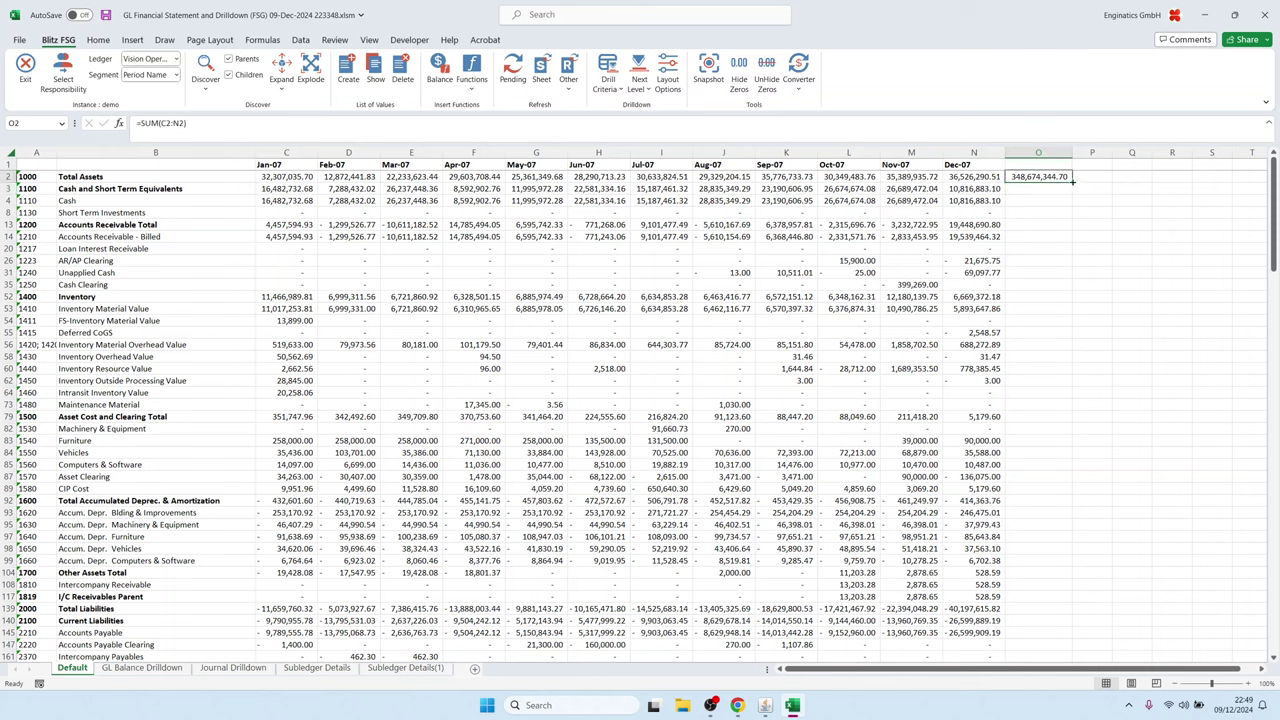
Step: Fill the row total formula from O2 down column O for all account rows and save the workbook
{"action": "double_click", "coordinate": [1071, 181]}
{"action": "left_click", "coordinate": [786, 179]}
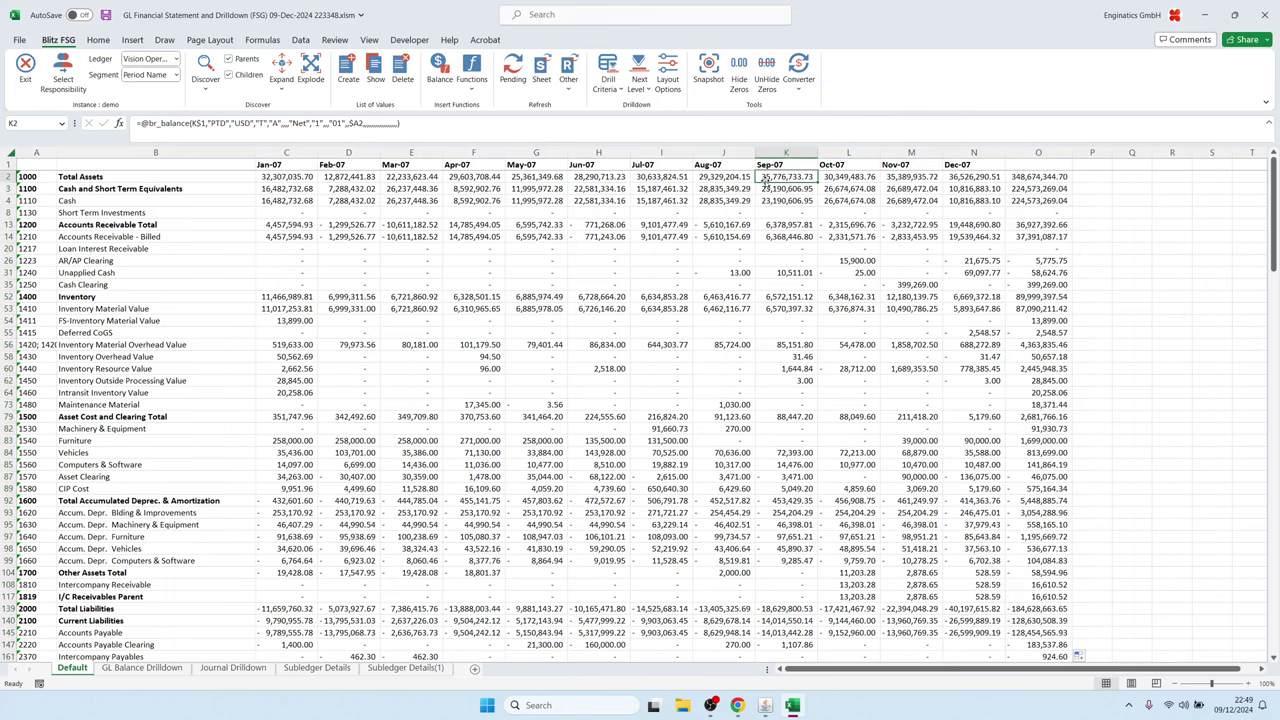
{"action": "left_click", "coordinate": [42, 167]}
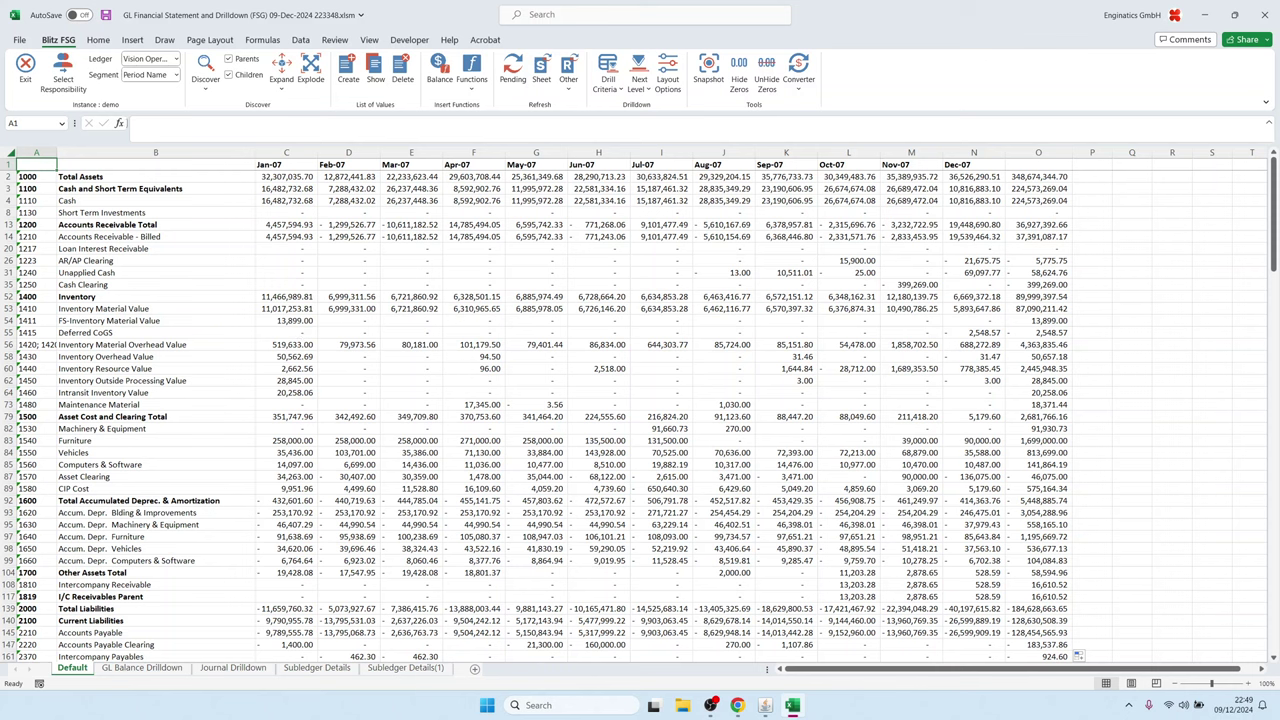
{"action": "left_click", "coordinate": [105, 15]}
Step: Switch to Oracle Applications and create a new template for the GL Financial Statement and Drilldown (FSG) report in Blitz Report
{"action": "mouse_move", "coordinate": [764, 707]}
{"action": "left_click", "coordinate": [764, 705]}
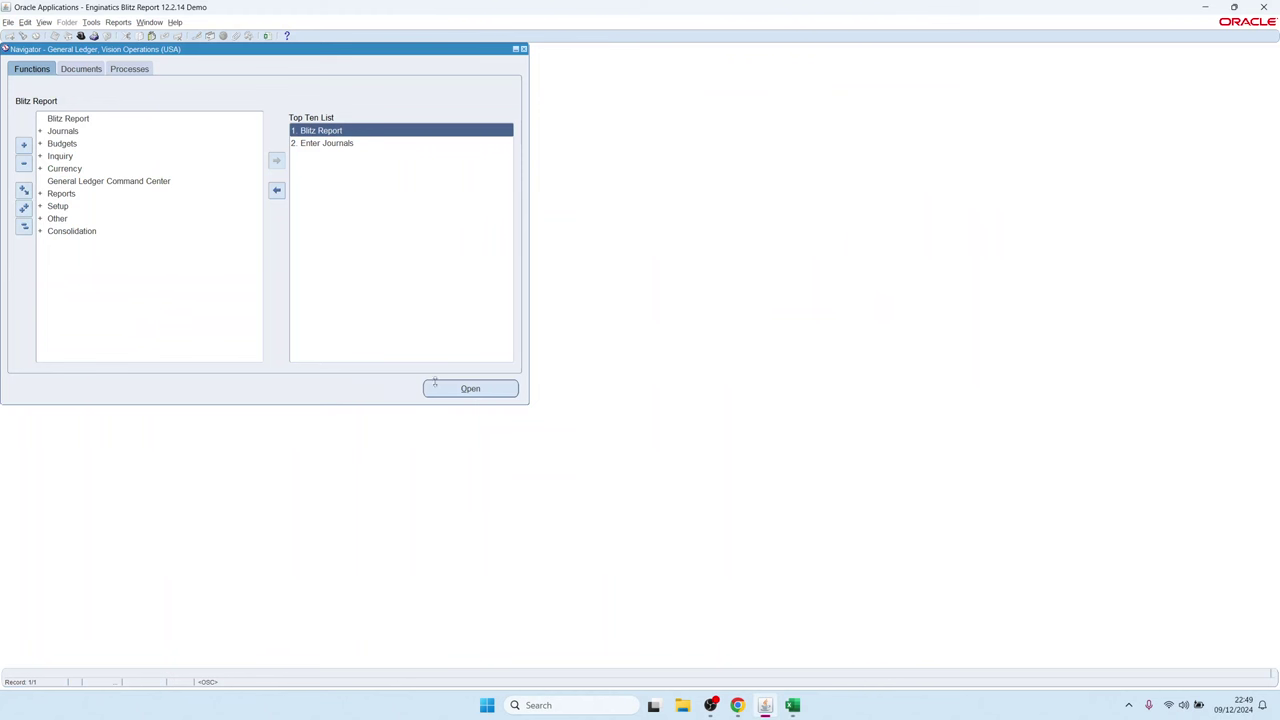
{"action": "double_click", "coordinate": [318, 130]}
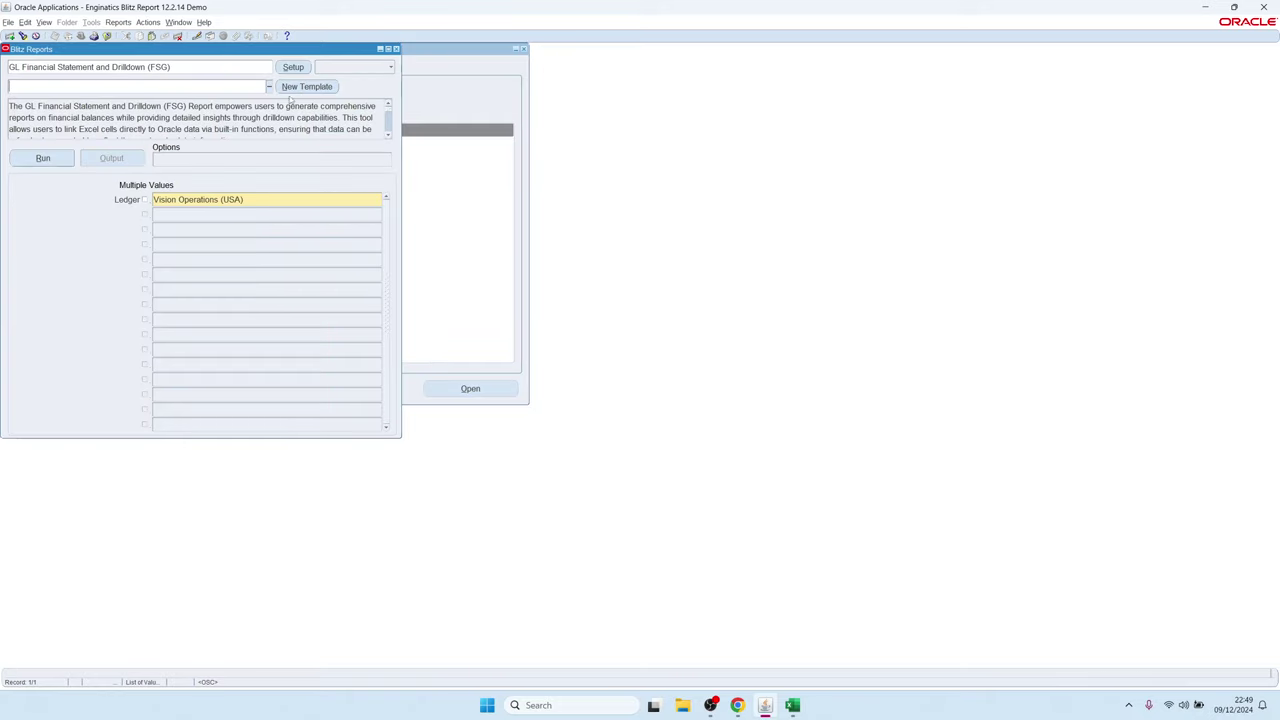
{"action": "left_click", "coordinate": [305, 88]}
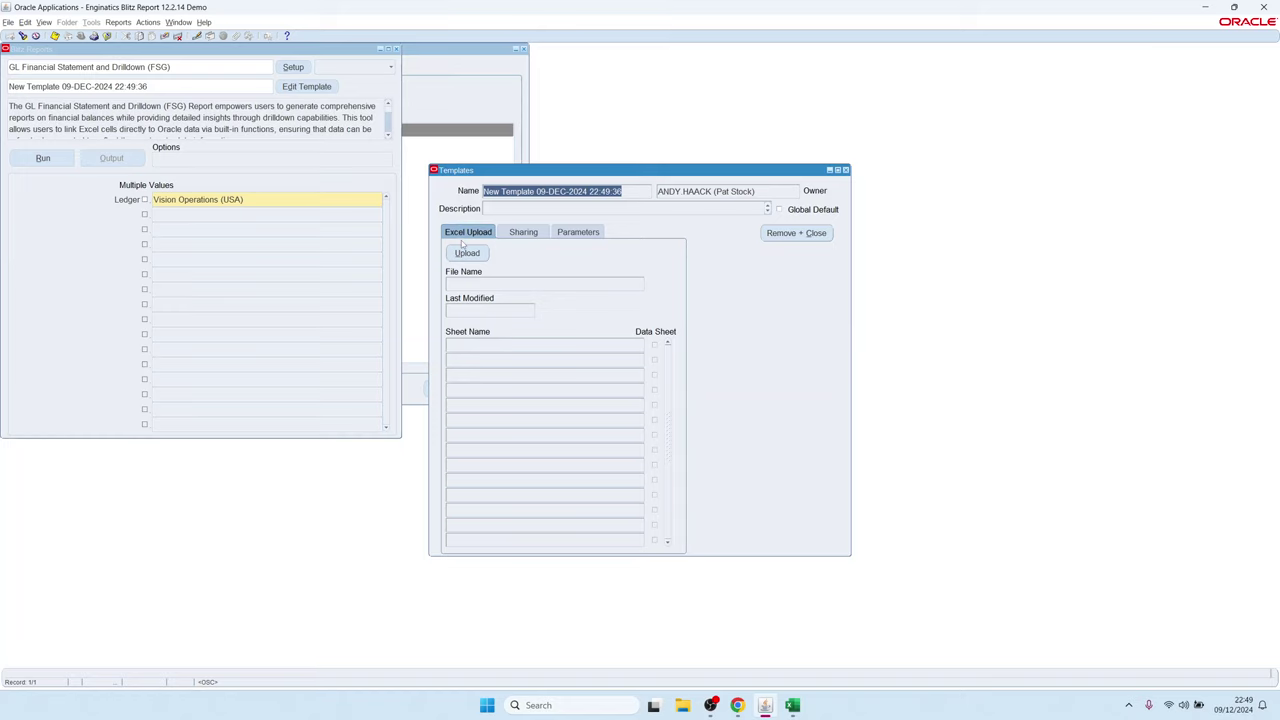
Step: Upload GL Financial Statement and Drilldown (FSG) 09-Dec-2024 223348.xlsm as the template's Excel file and close the upload page
{"action": "left_click", "coordinate": [467, 253]}
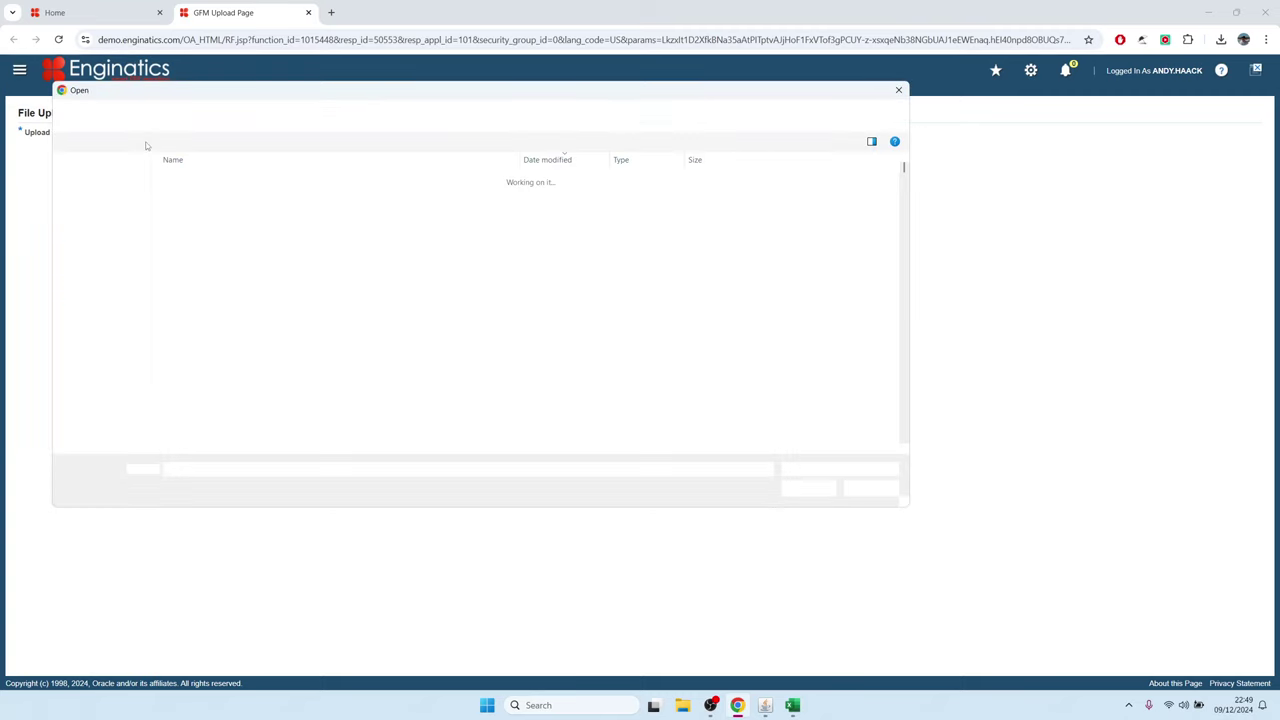
{"action": "left_click", "coordinate": [300, 178]}
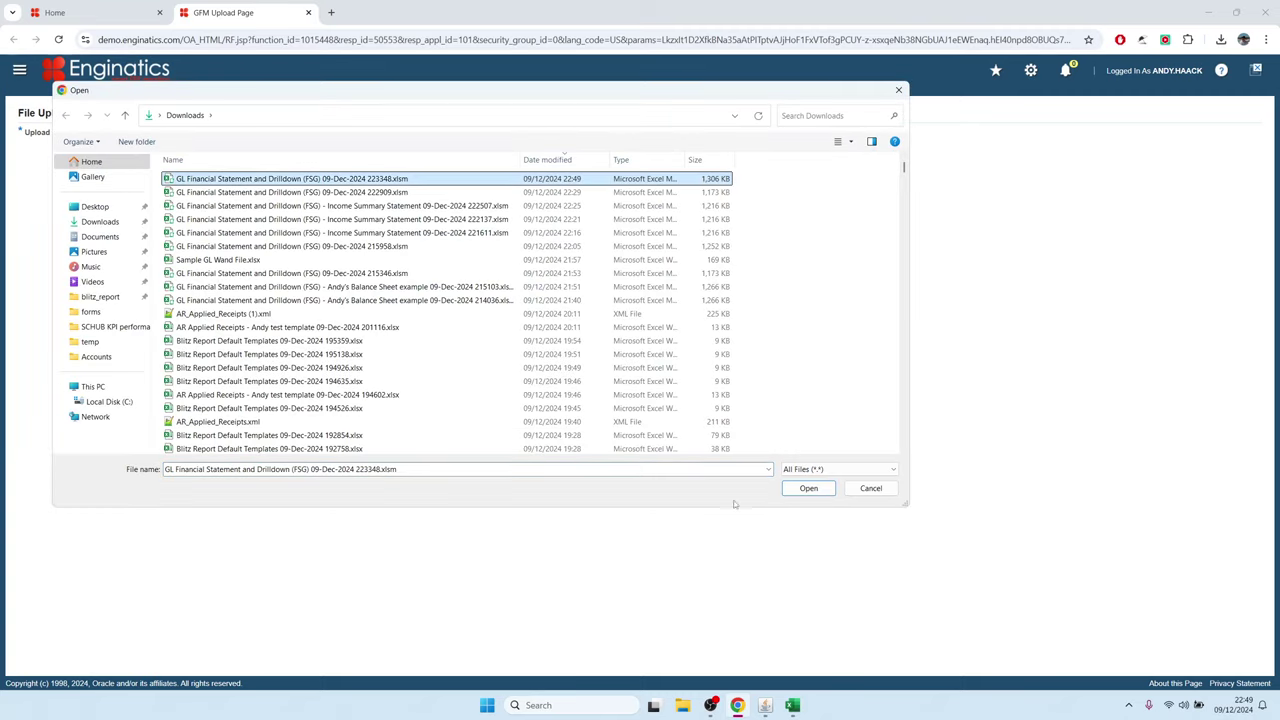
{"action": "left_click", "coordinate": [806, 488]}
{"action": "left_click", "coordinate": [98, 149]}
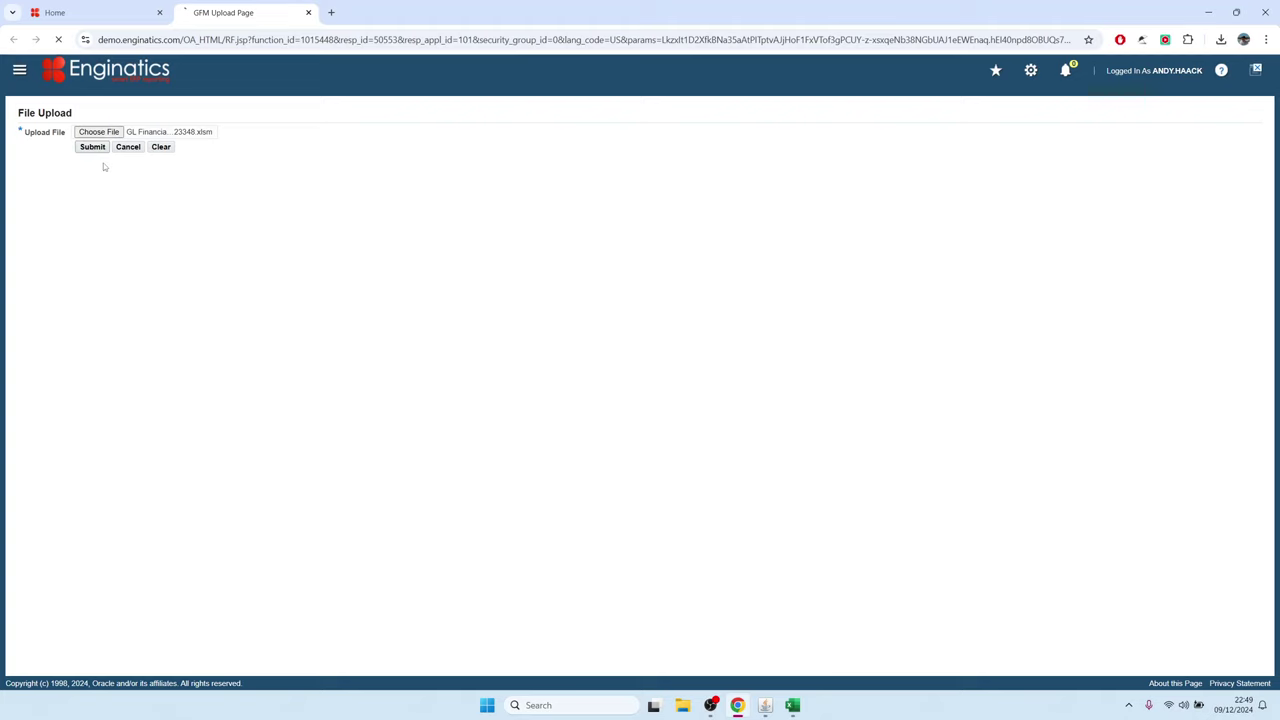
{"action": "key", "text": "ctrl+shift+Tab"}
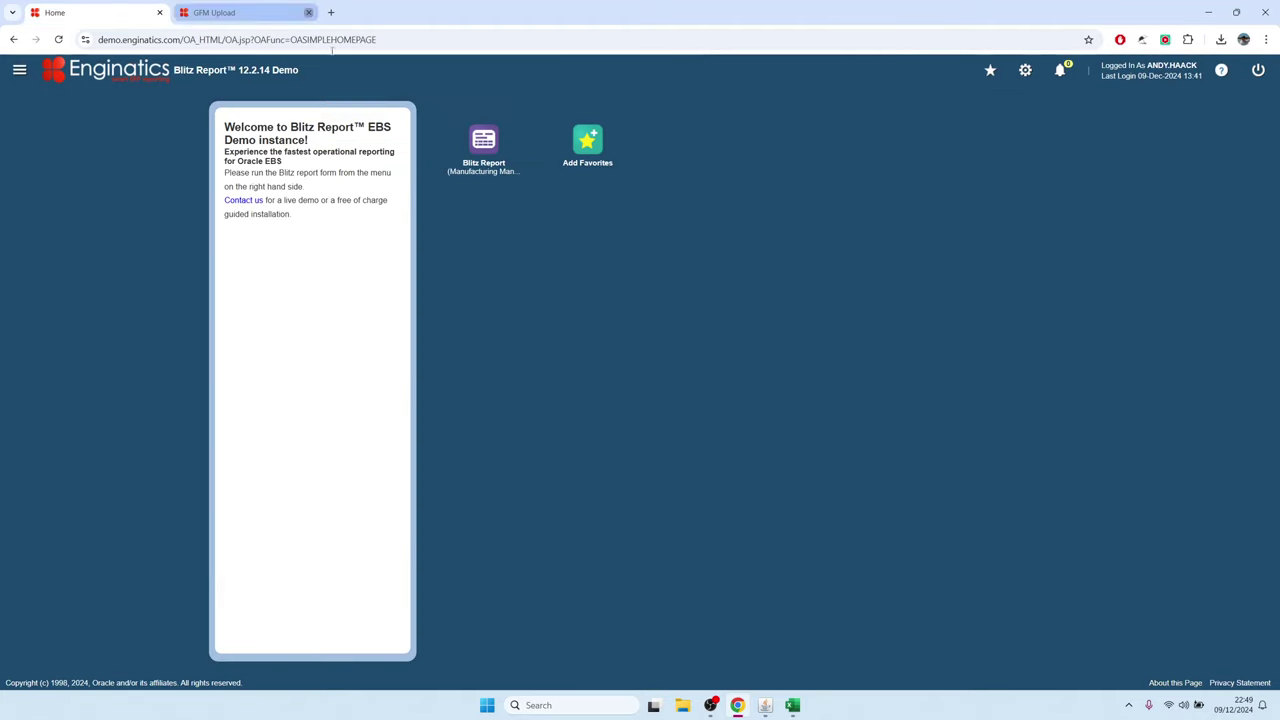
{"action": "left_click", "coordinate": [308, 12]}
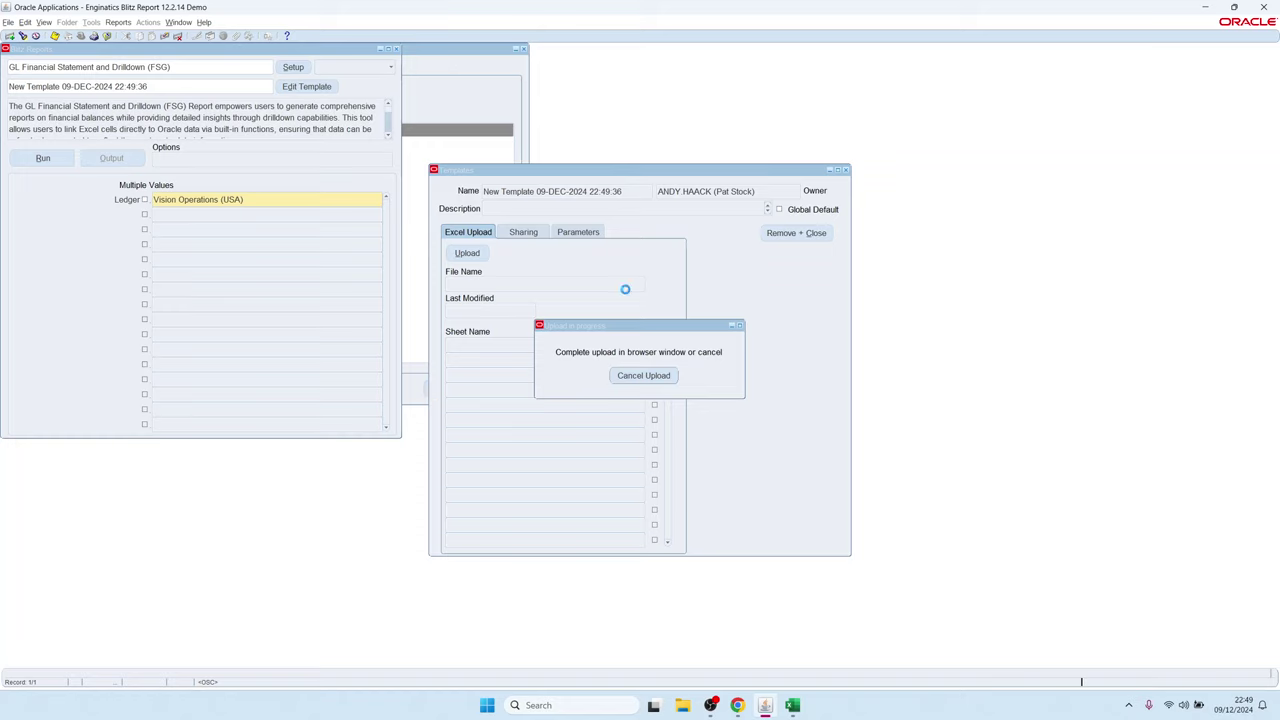
Step: Rename the template to the owner's first name in possessive form followed by "balance sheet example" and save it
{"action": "triple_click", "coordinate": [629, 193]}
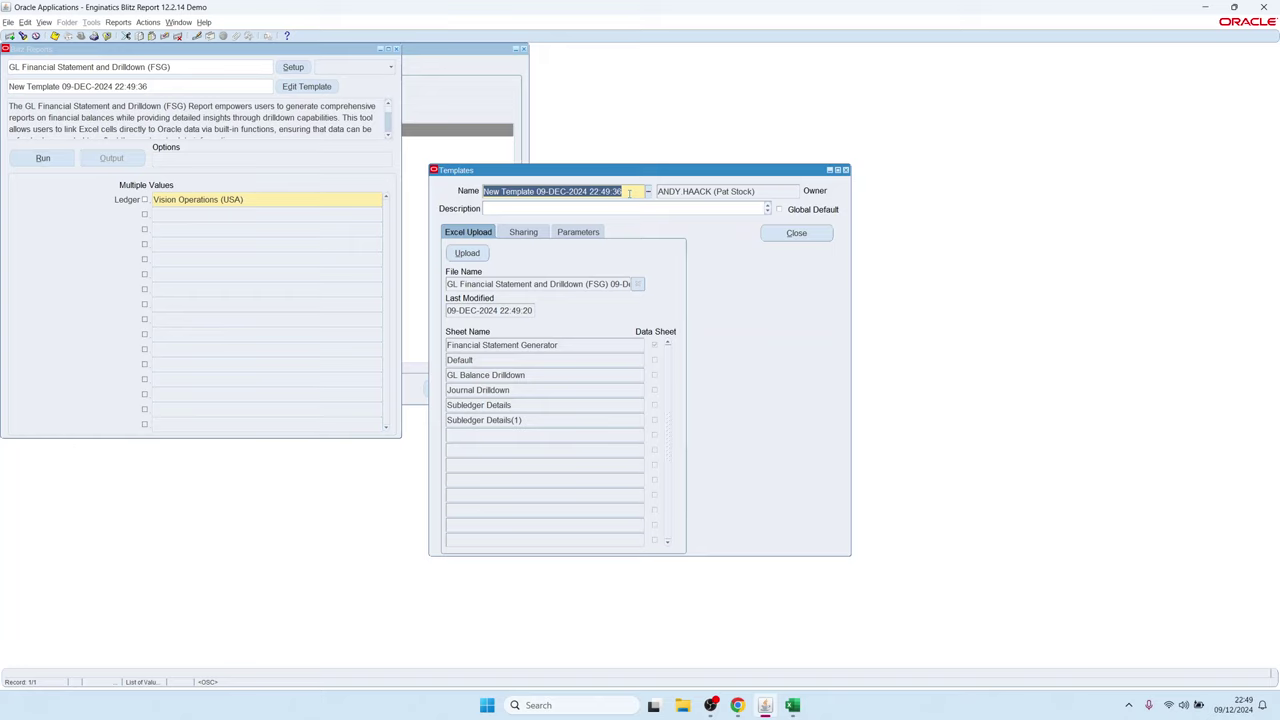
{"action": "type", "text": "Andy's"}
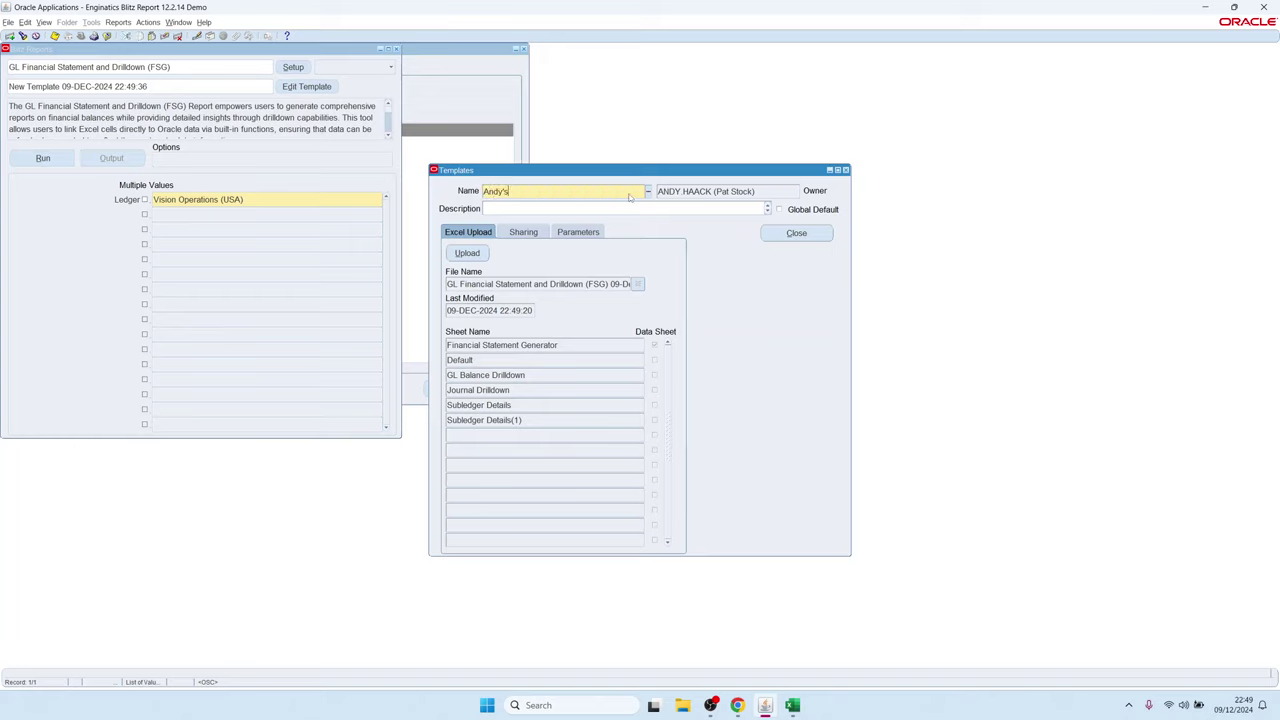
{"action": "type", "text": "ance sheet example"}
{"action": "key", "text": "ctrl+s"}
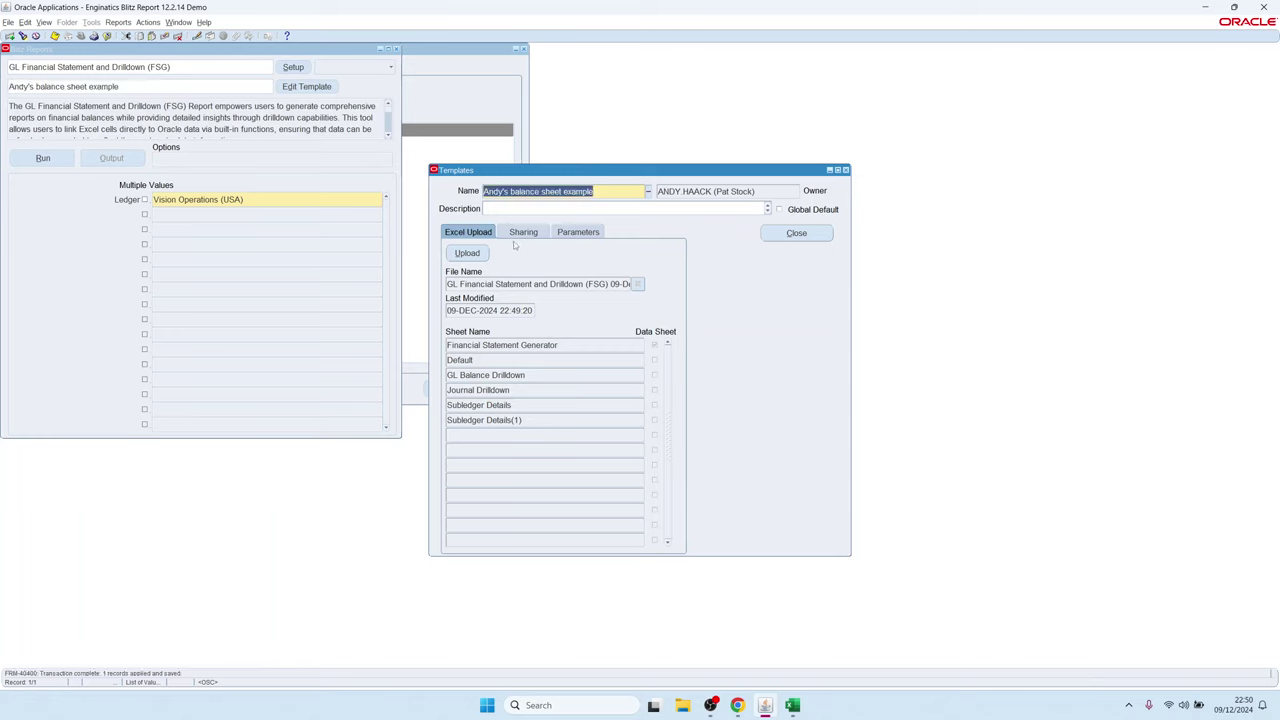
Step: Share the balance sheet template at Site level
{"action": "left_click", "coordinate": [522, 232]}
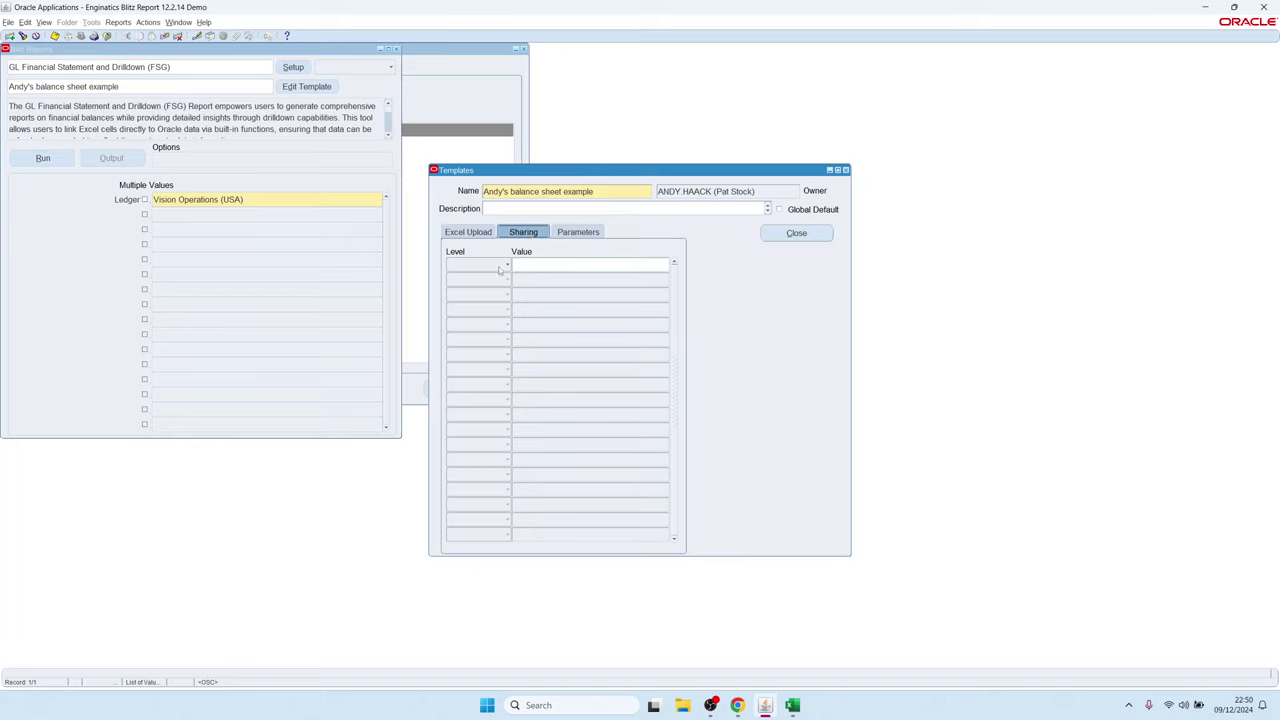
{"action": "left_click", "coordinate": [506, 266]}
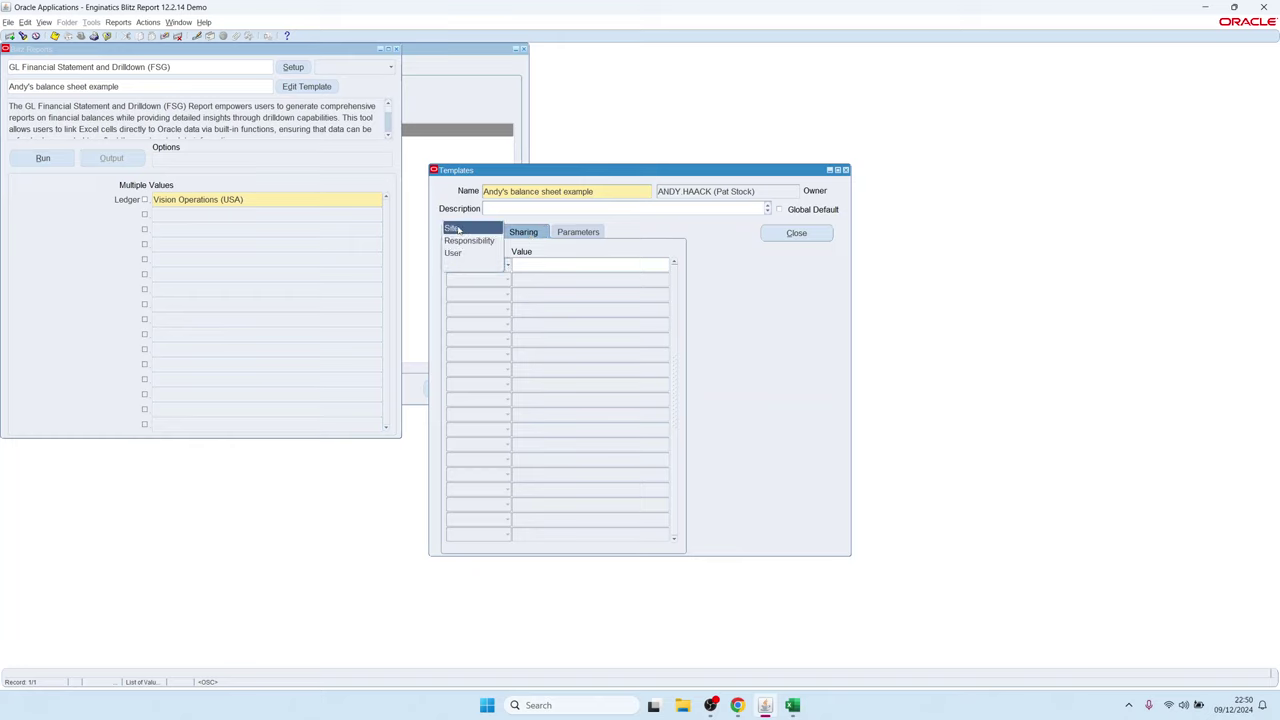
{"action": "left_click", "coordinate": [461, 229]}
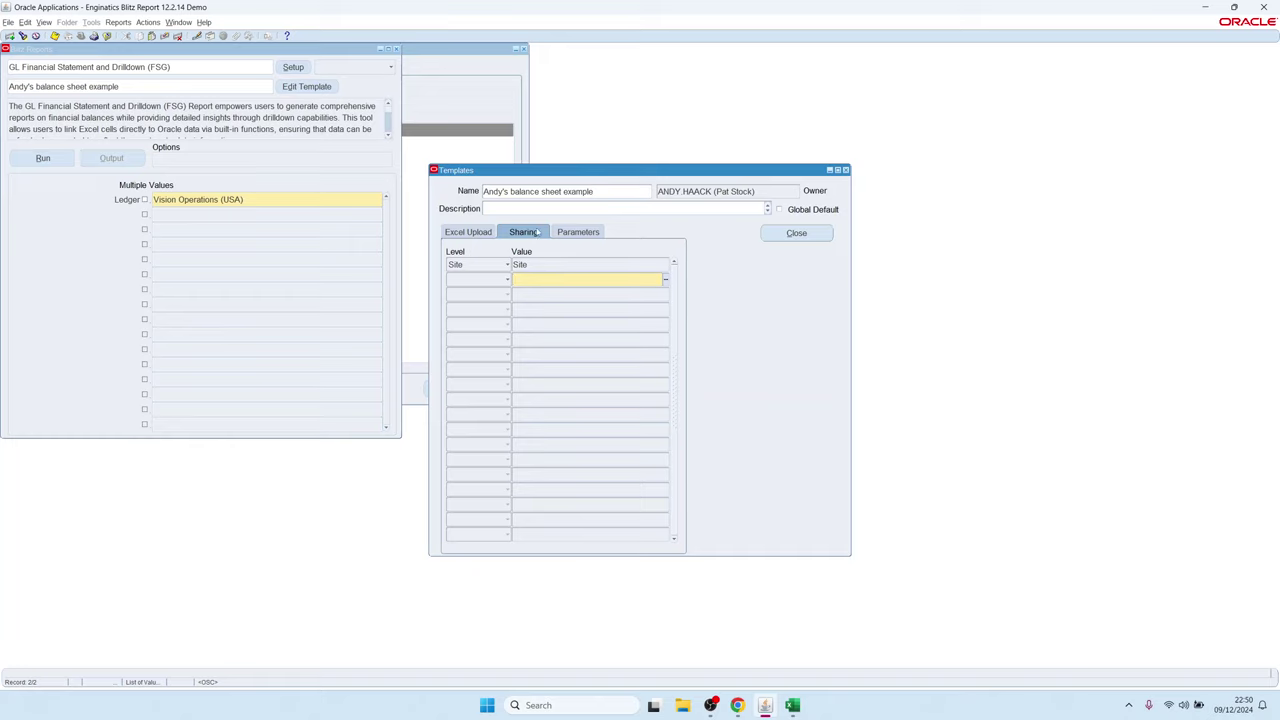
Step: Add a Responsibility-level share for 2OMY_Project Super User to the template, and close the template and report forms
{"action": "left_click", "coordinate": [486, 266]}
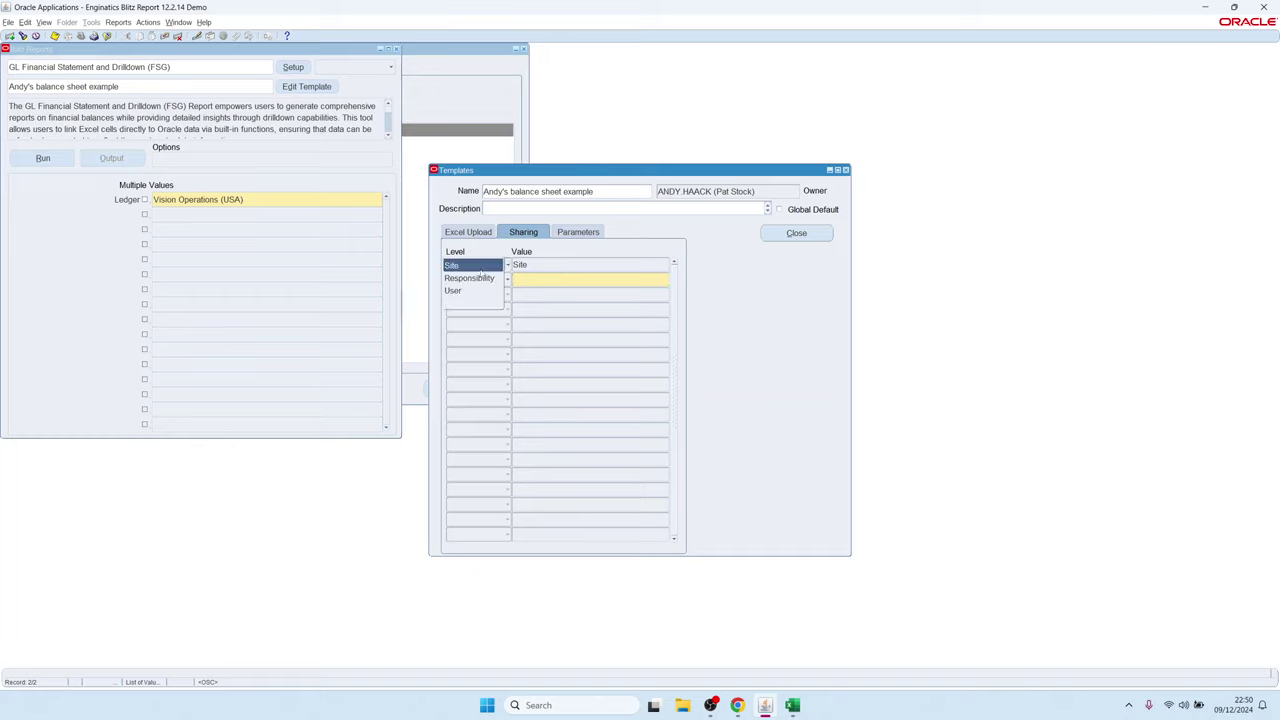
{"action": "left_click", "coordinate": [476, 281]}
{"action": "left_click", "coordinate": [540, 279]}
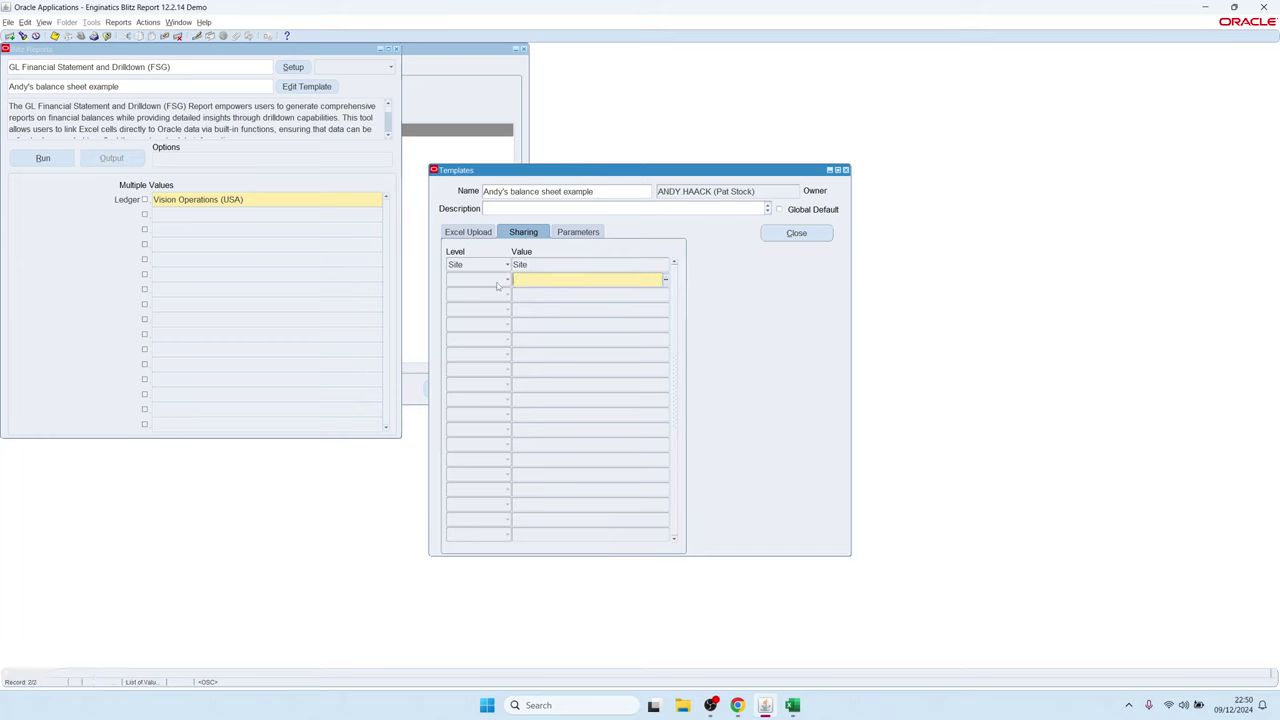
{"action": "left_click", "coordinate": [506, 279]}
{"action": "left_click", "coordinate": [473, 254]}
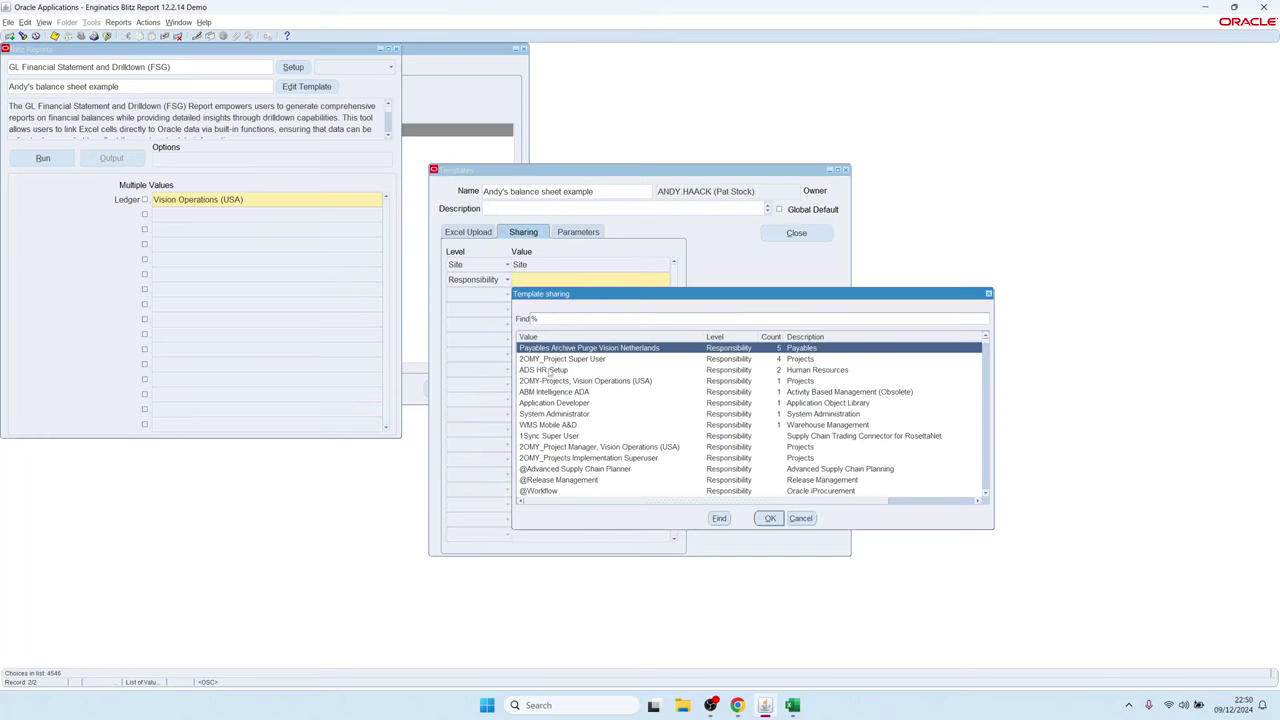
{"action": "left_click", "coordinate": [544, 359]}
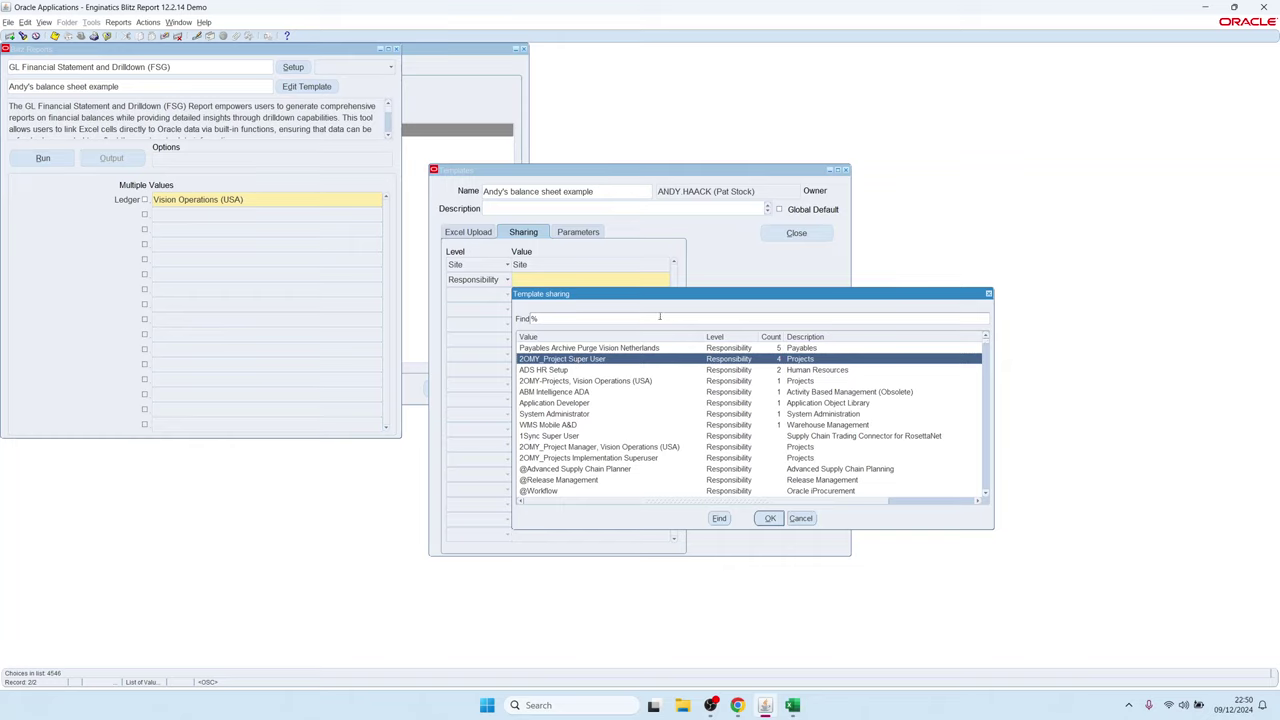
{"action": "double_click", "coordinate": [752, 358]}
{"action": "left_click", "coordinate": [788, 237]}
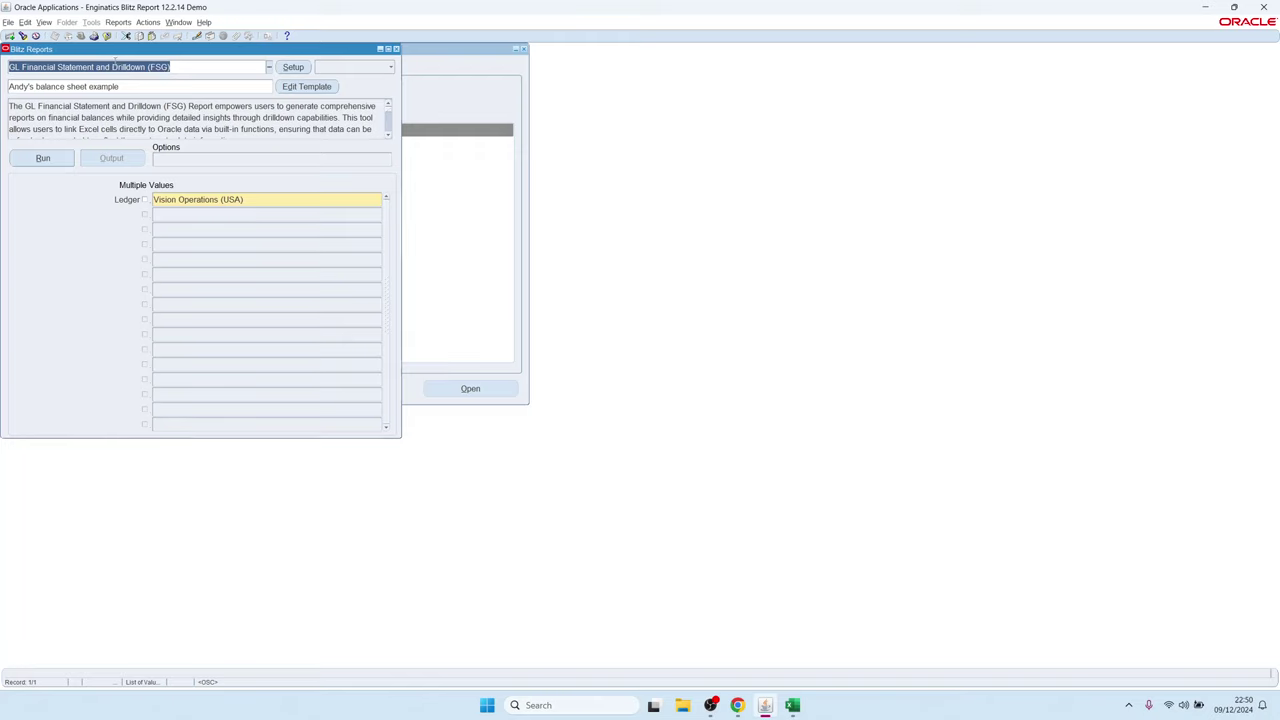
{"action": "key", "text": "Tab"}
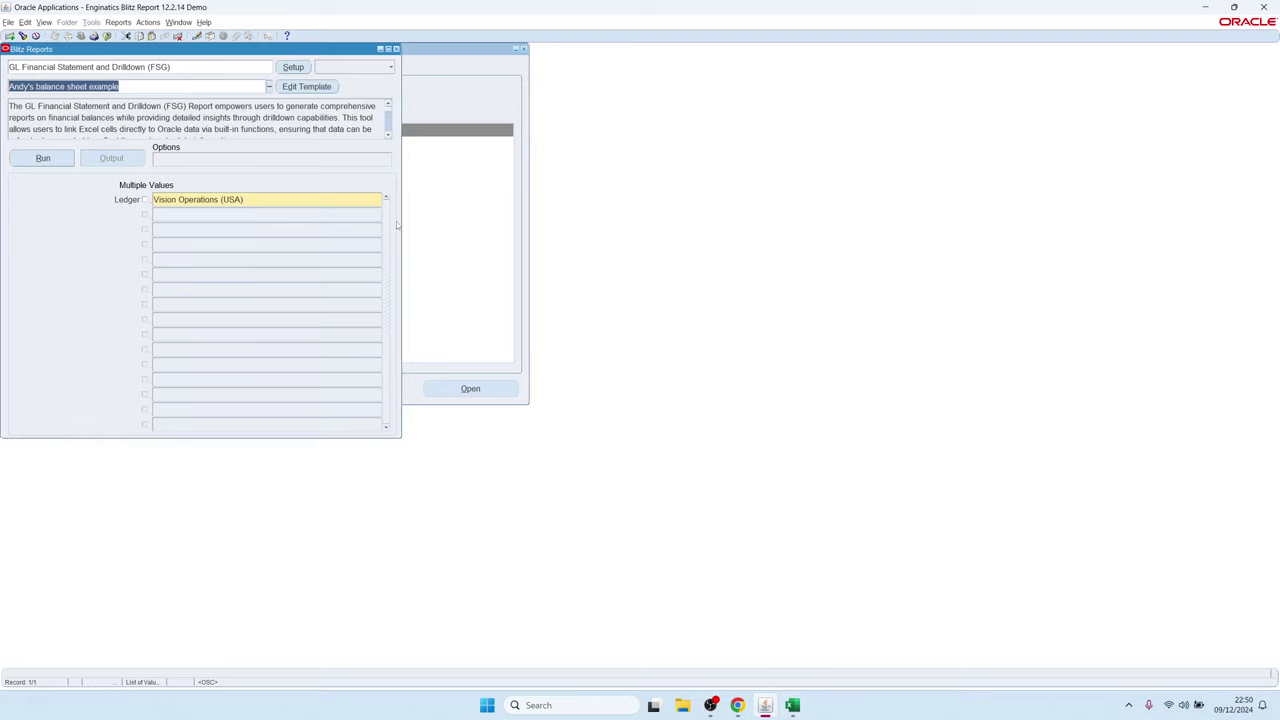
{"action": "left_click", "coordinate": [397, 48]}
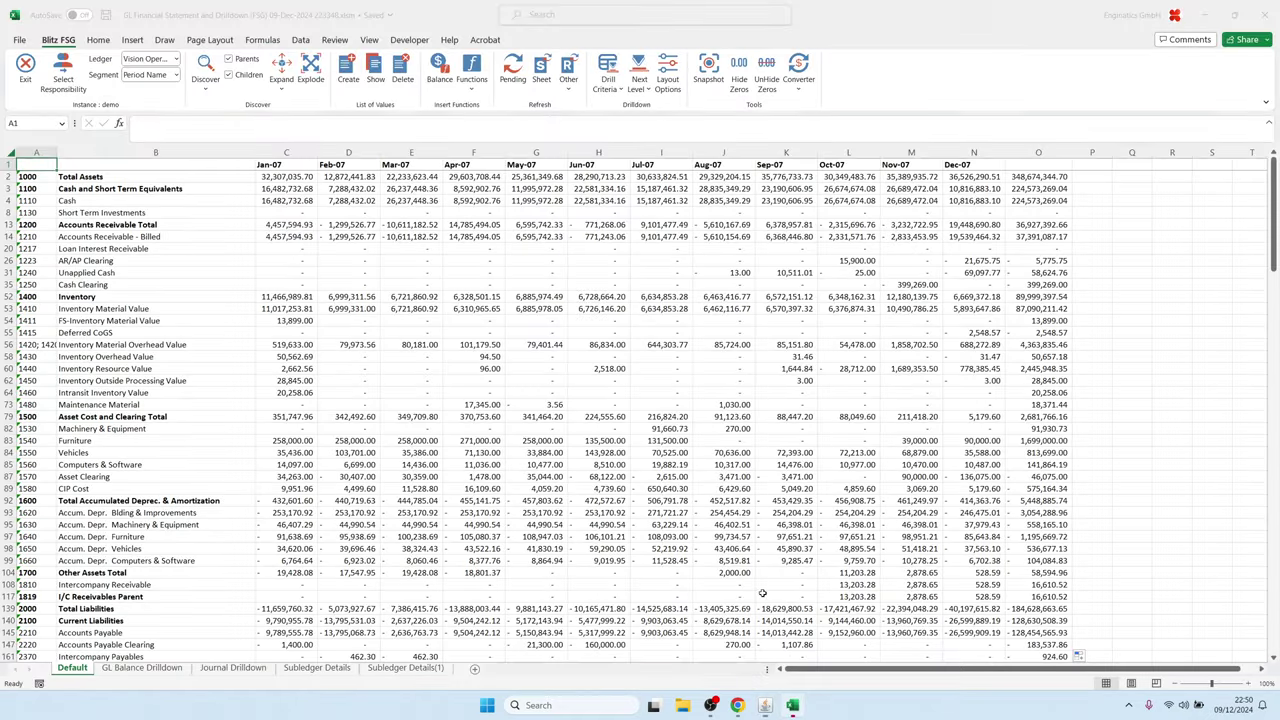
Step: Look over the account rows of the balance sheet workbook in Excel and close the workbook
{"action": "left_click", "coordinate": [166, 225]}
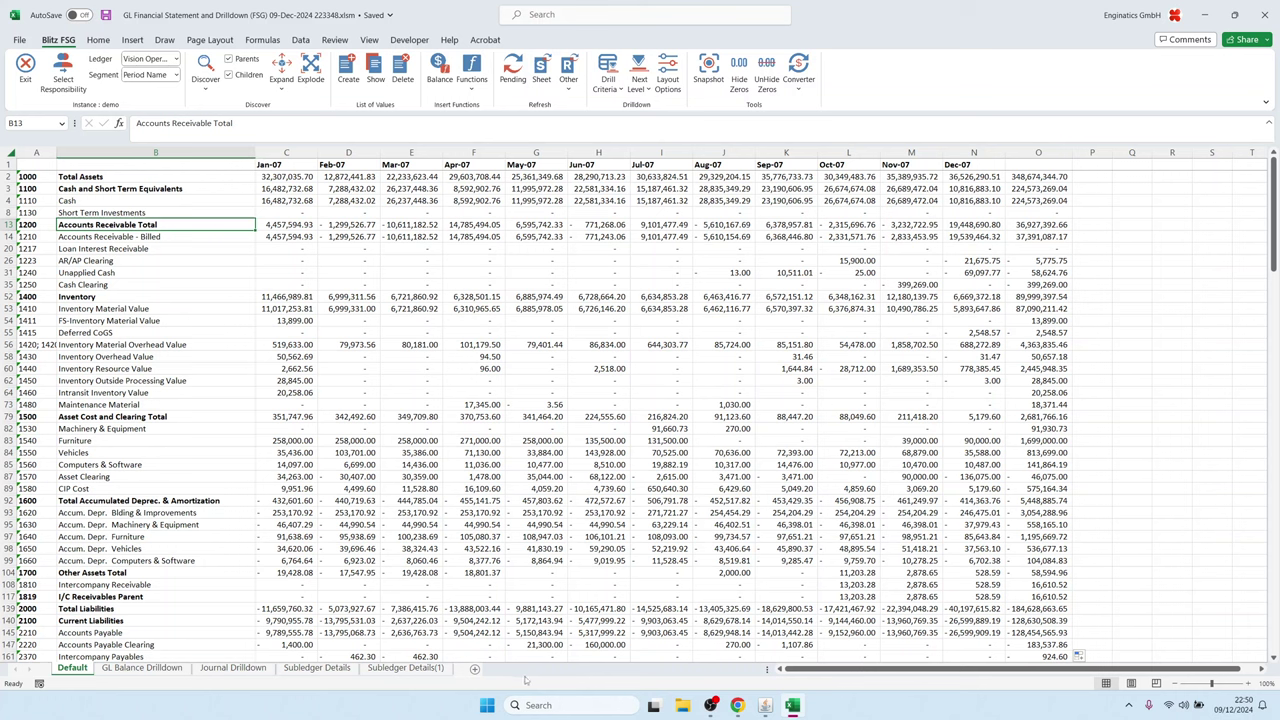
{"action": "left_click", "coordinate": [181, 177]}
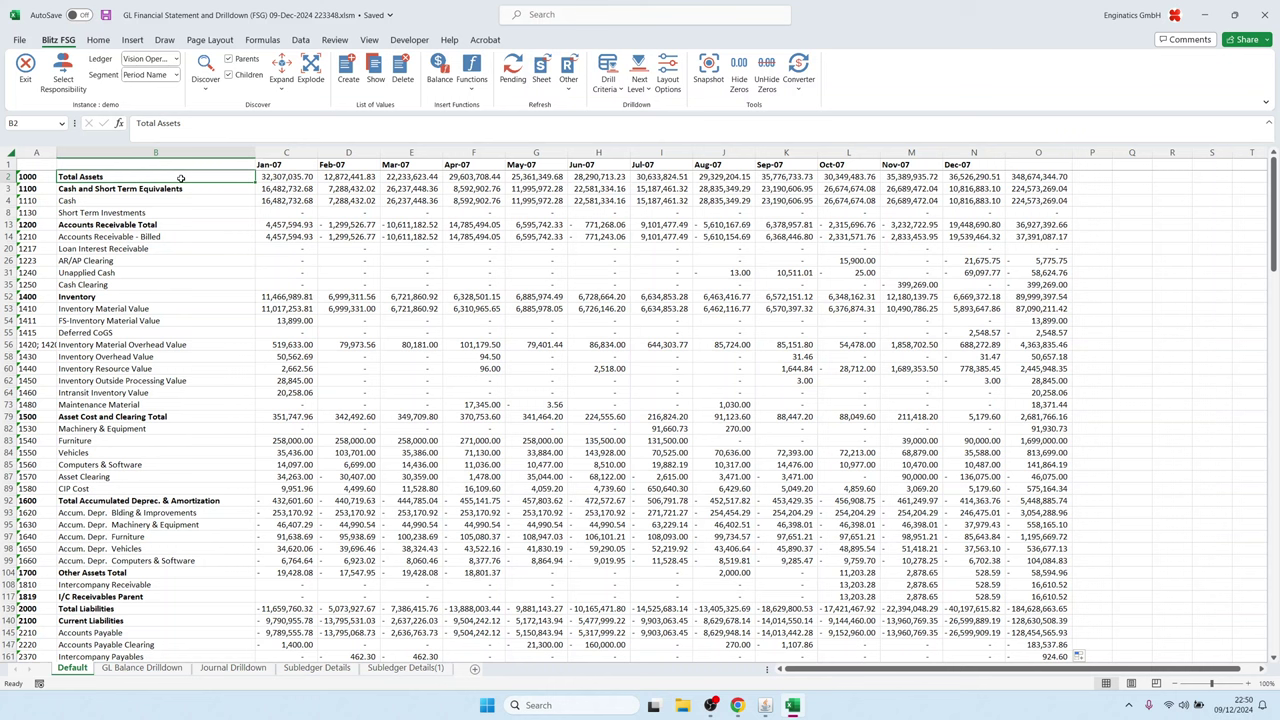
{"action": "left_click", "coordinate": [281, 200]}
{"action": "left_click", "coordinate": [478, 201]}
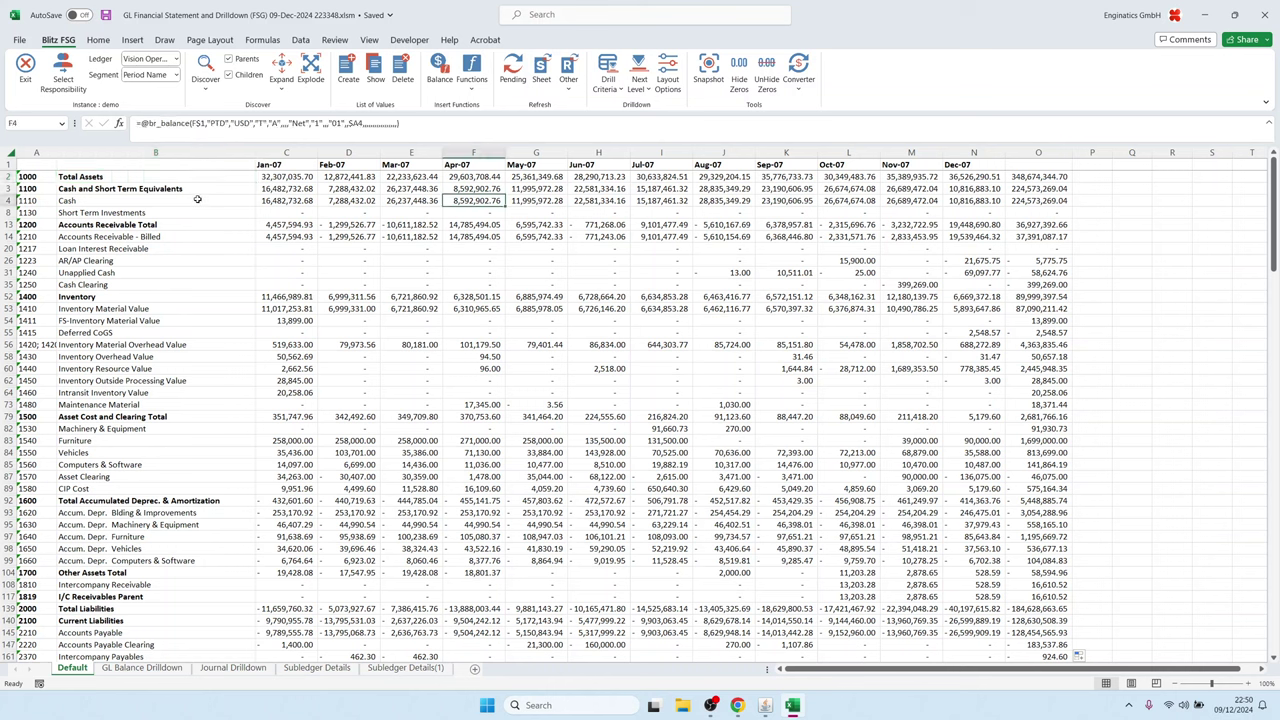
{"action": "left_click", "coordinate": [1264, 14]}
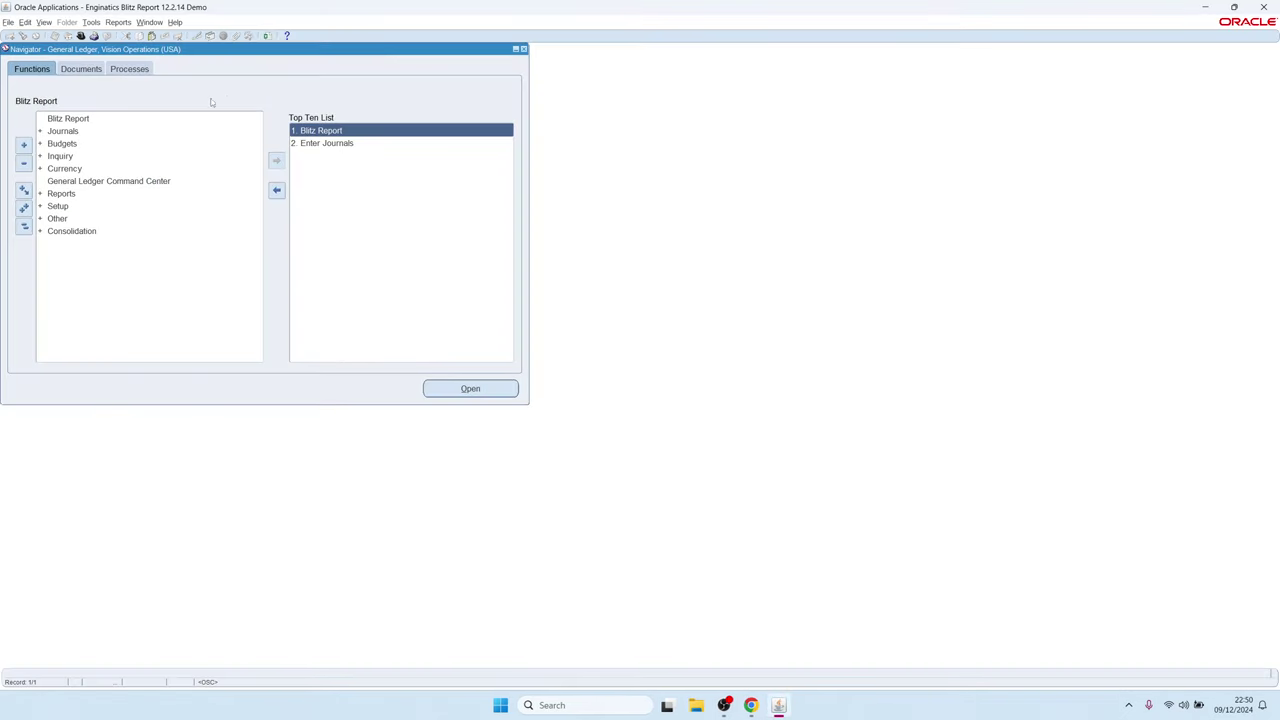
Step: Run the FSG report in Blitz Report with the Income Summary Statement template and refresh the balances on its sheet
{"action": "double_click", "coordinate": [311, 130]}
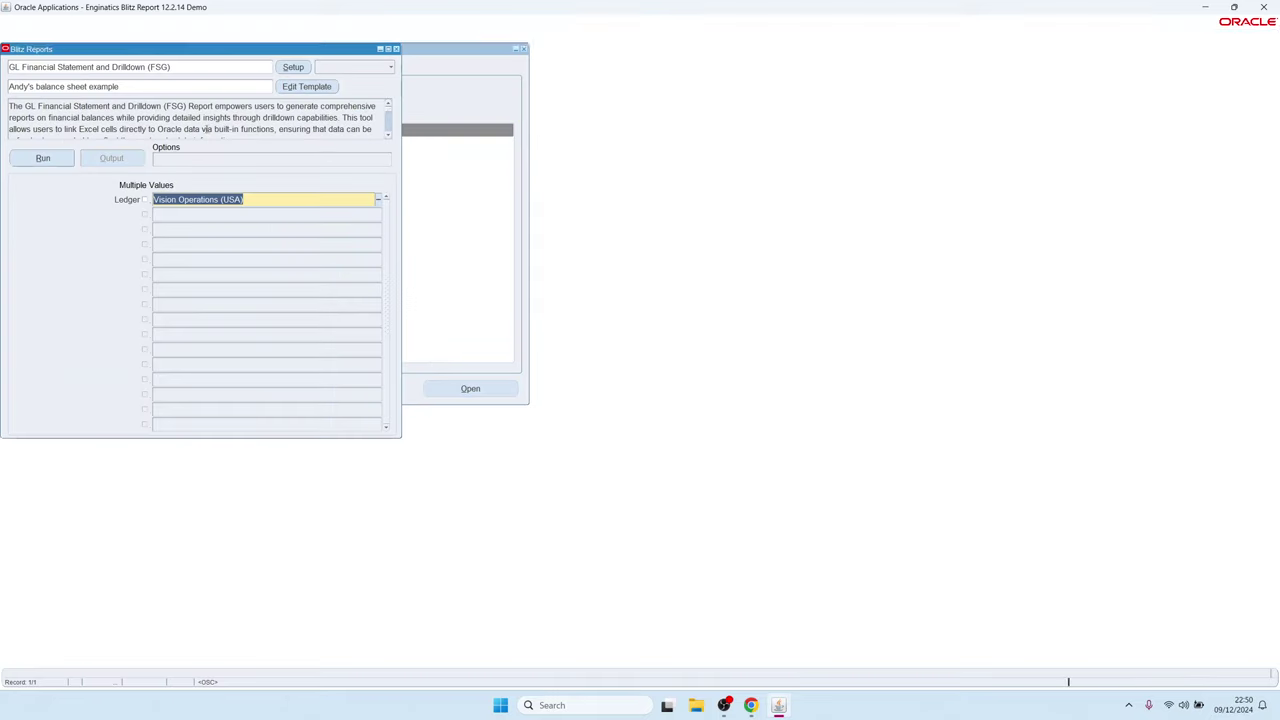
{"action": "double_click", "coordinate": [241, 90]}
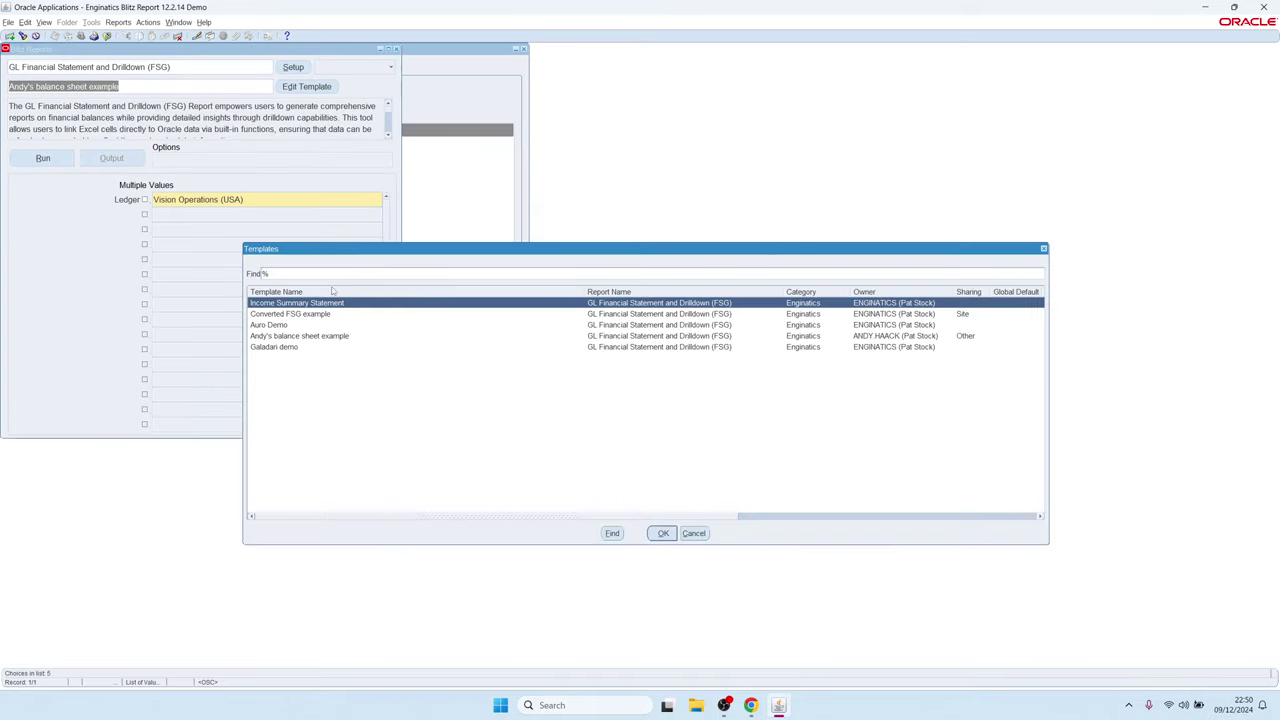
{"action": "double_click", "coordinate": [293, 303]}
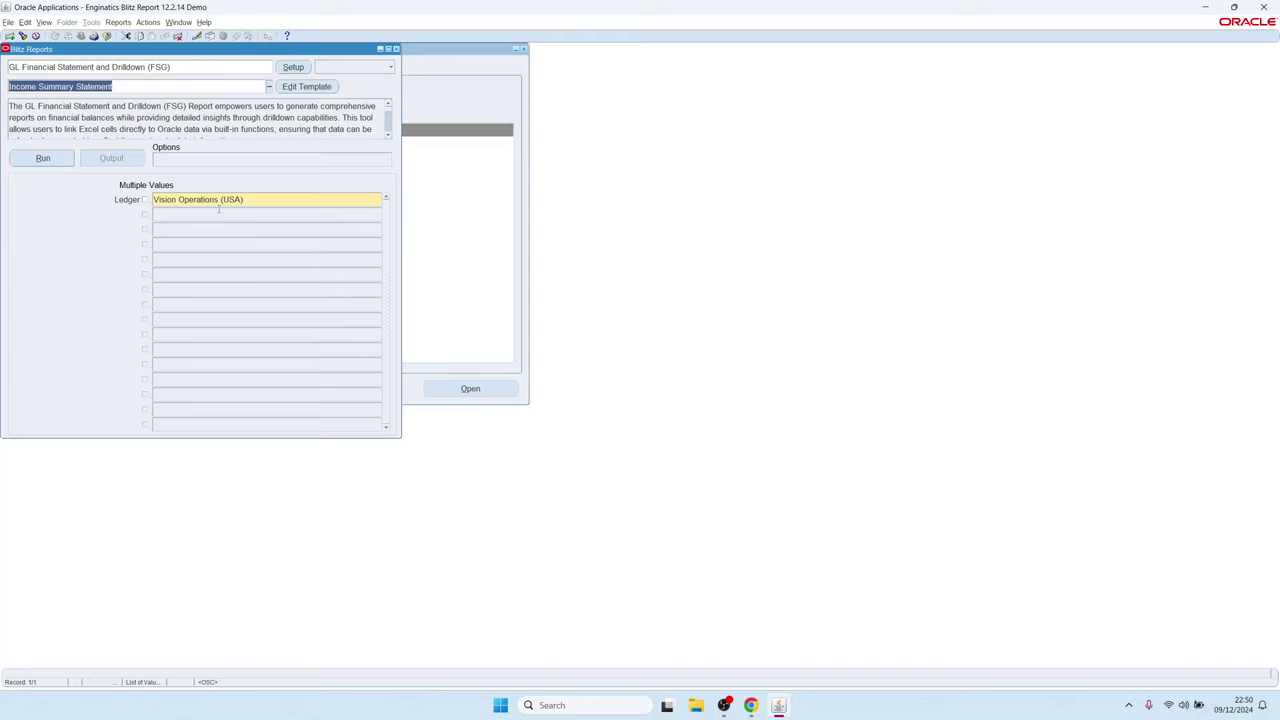
{"action": "left_click", "coordinate": [40, 159]}
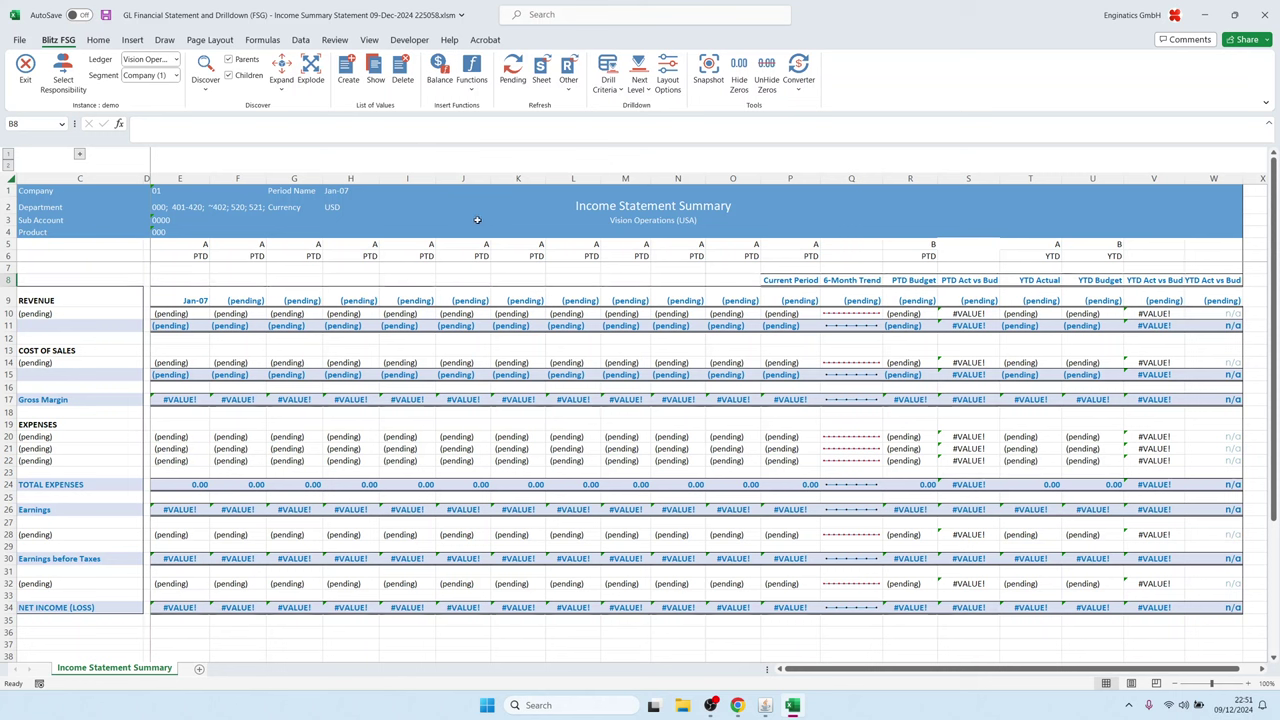
{"action": "left_click", "coordinate": [542, 72]}
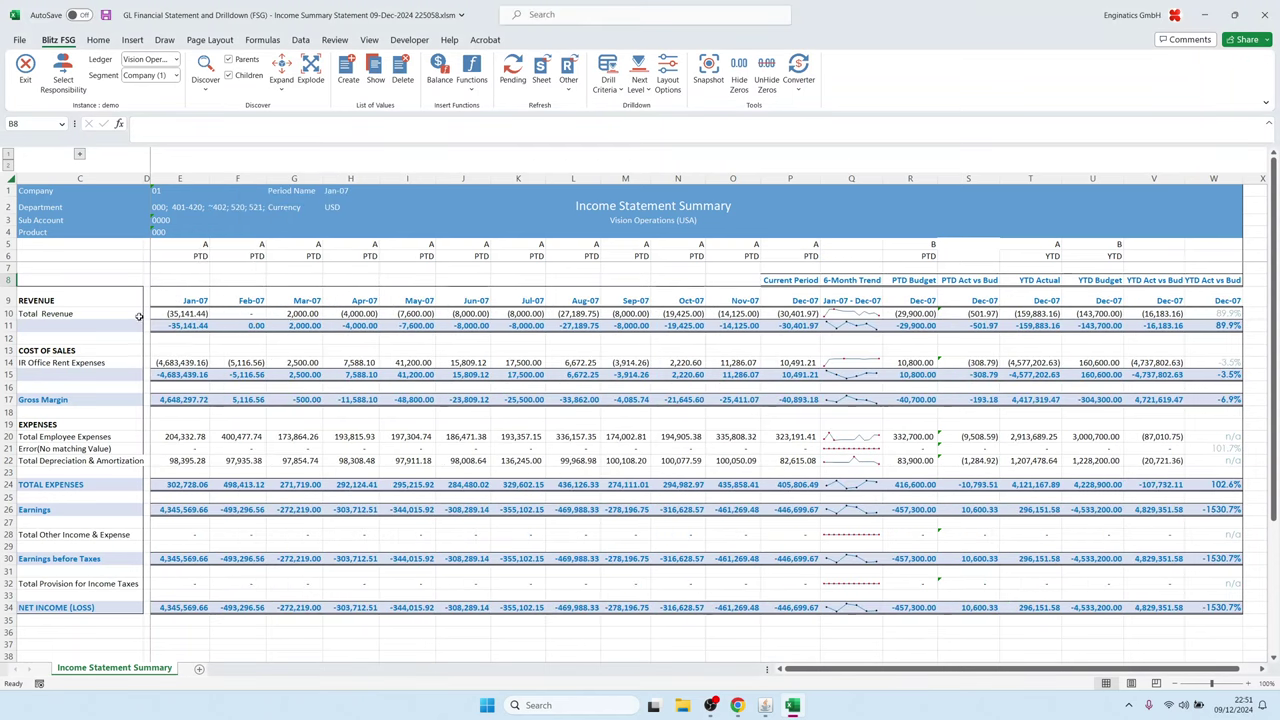
Step: Examine the formulas behind the period headers in row 9 of the Income Statement Summary, starting from E9
{"action": "left_click", "coordinate": [193, 300]}
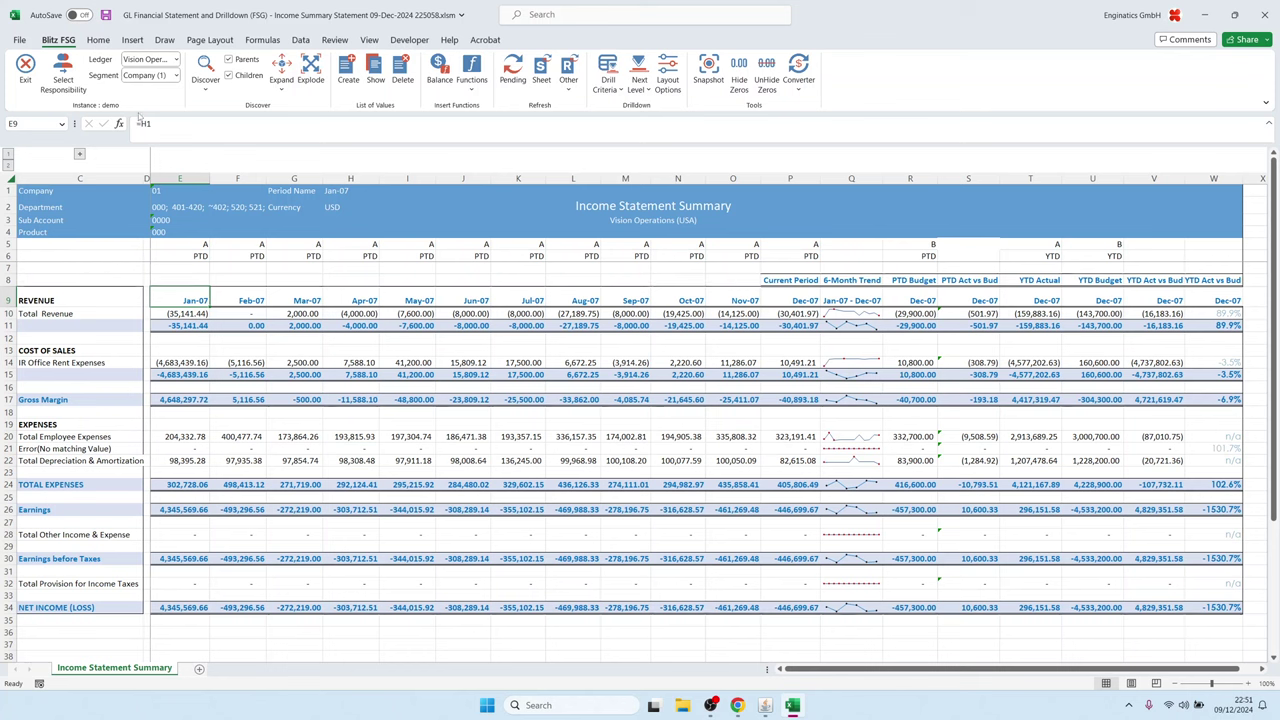
{"action": "left_click", "coordinate": [237, 301]}
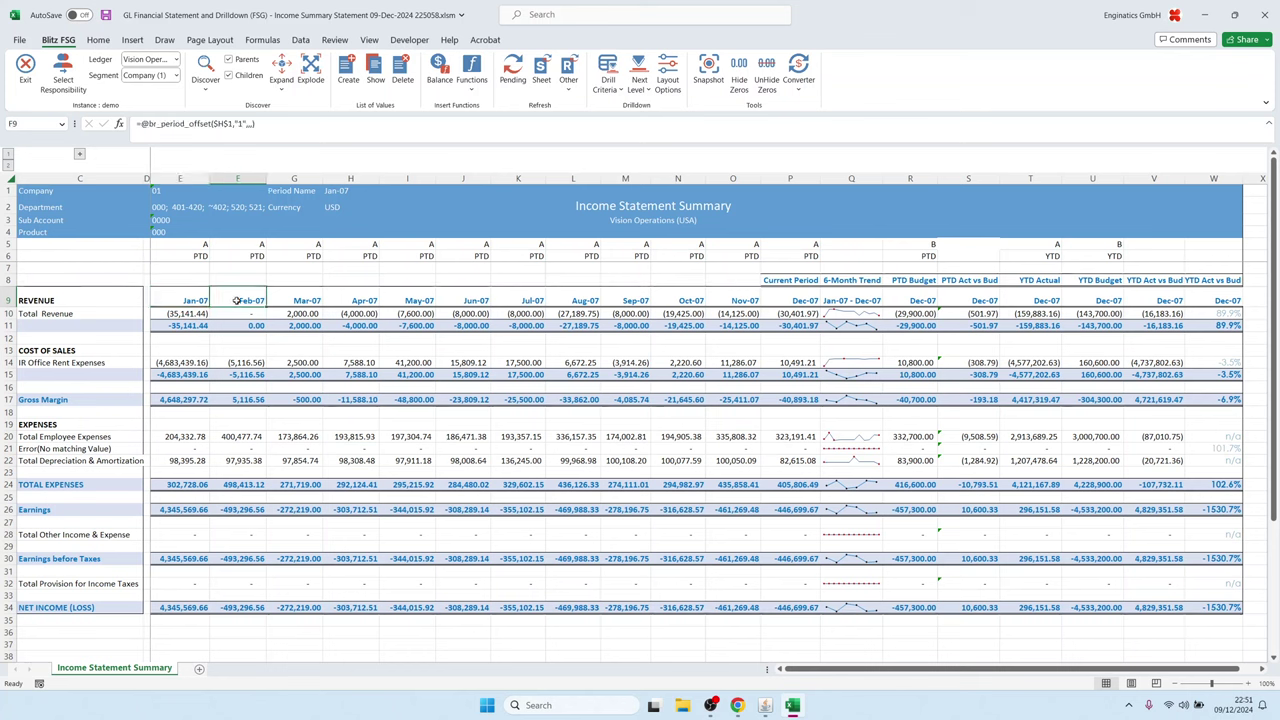
{"action": "left_click", "coordinate": [281, 300]}
{"action": "left_click", "coordinate": [189, 305]}
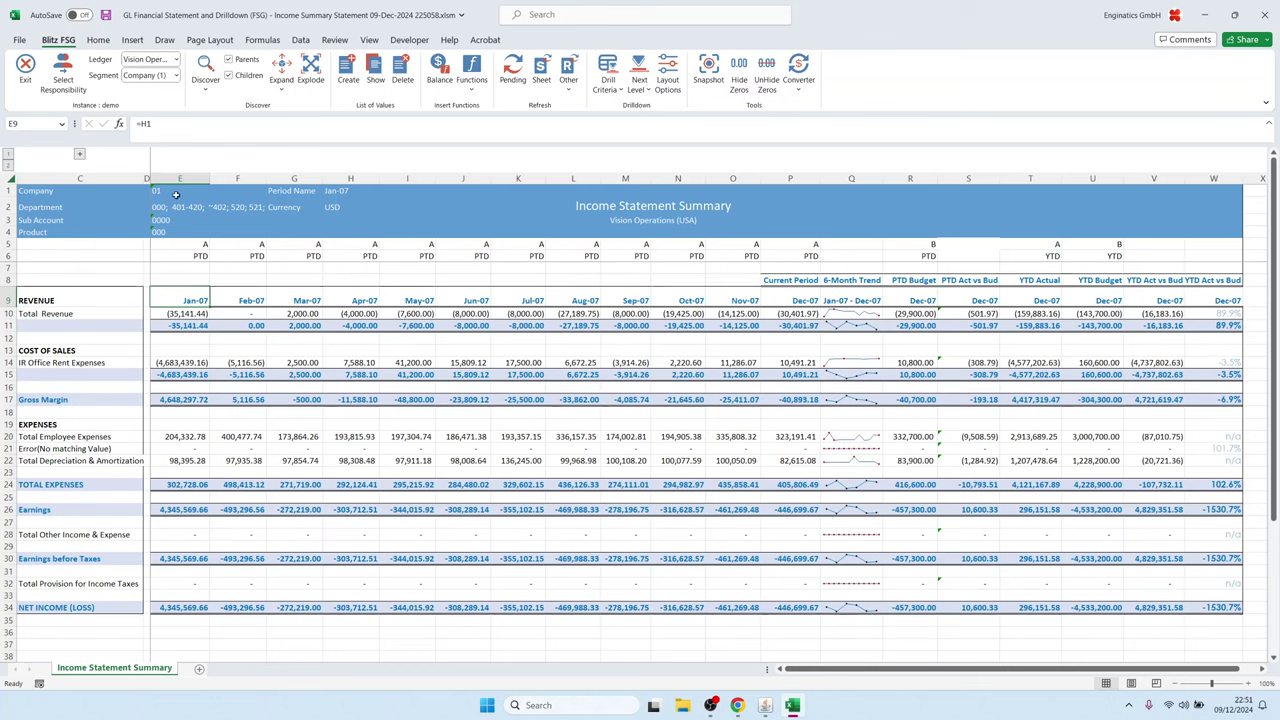
Step: Set the Period Name in H1 to Jan-08 and refresh the balances on the sheet
{"action": "left_click", "coordinate": [339, 189]}
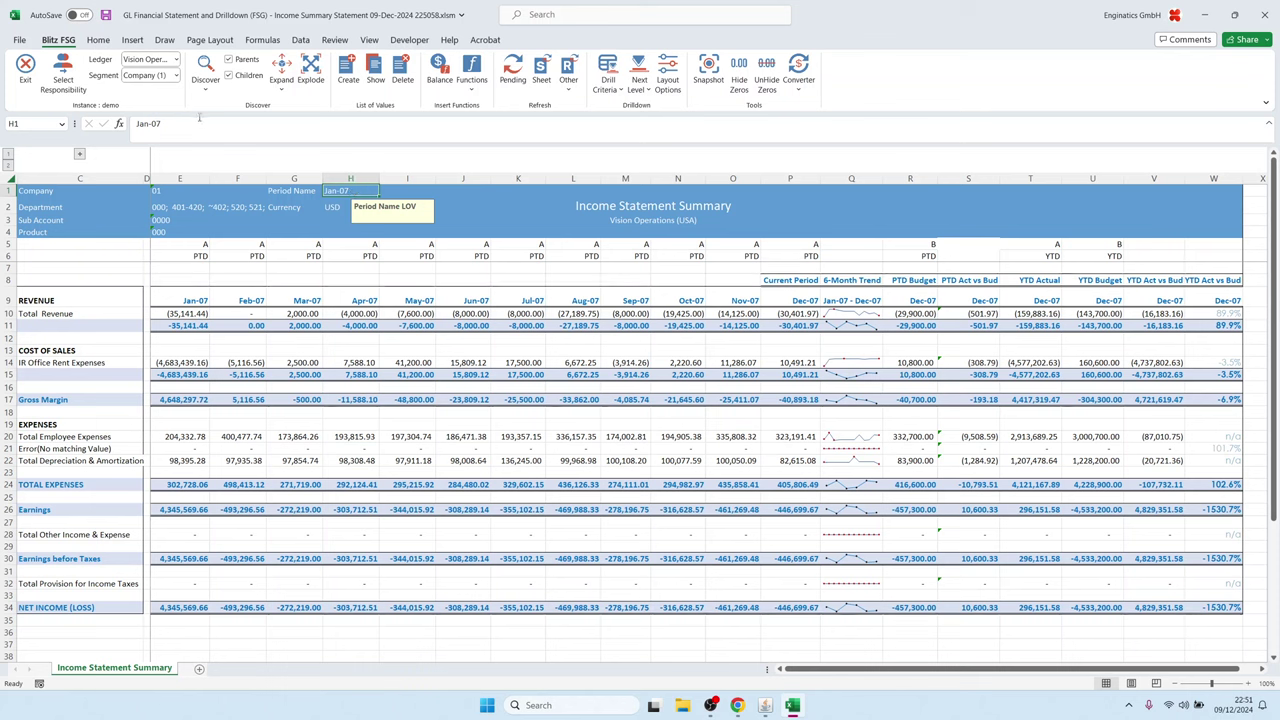
{"action": "left_click", "coordinate": [196, 122]}
{"action": "key", "text": "BackSpace"}
{"action": "type", "text": "8"}
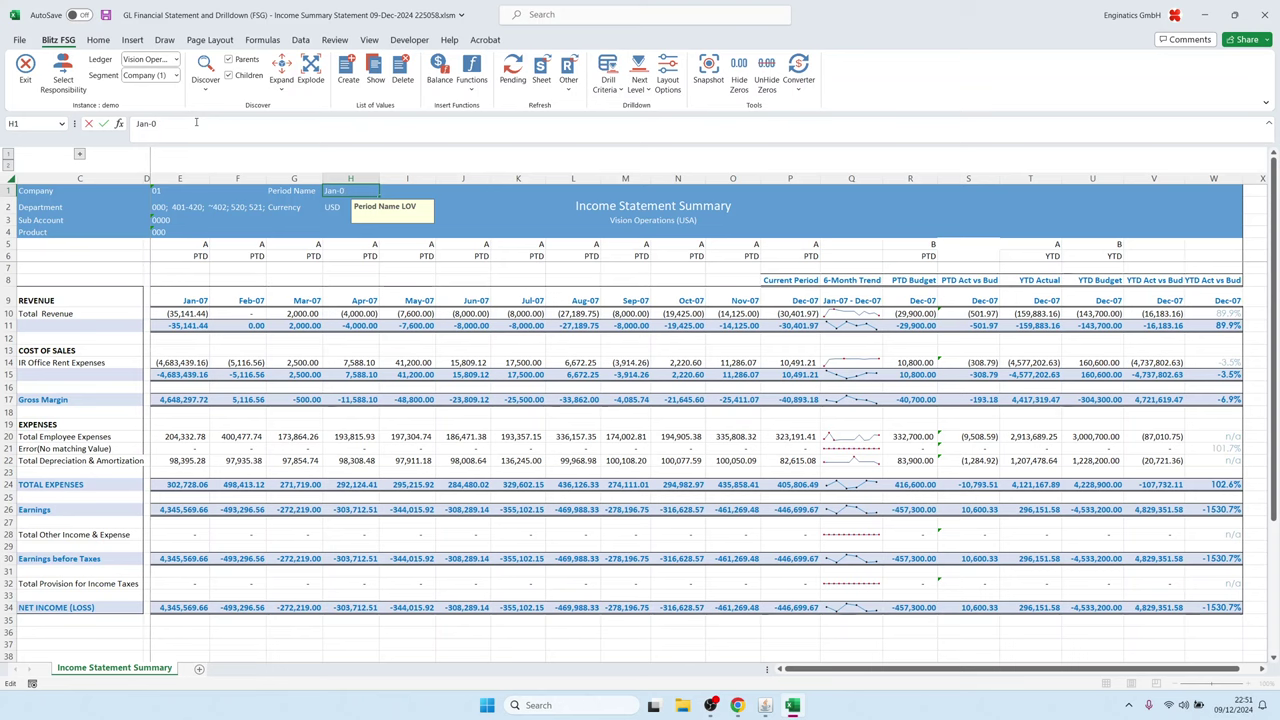
{"action": "key", "text": "Tab"}
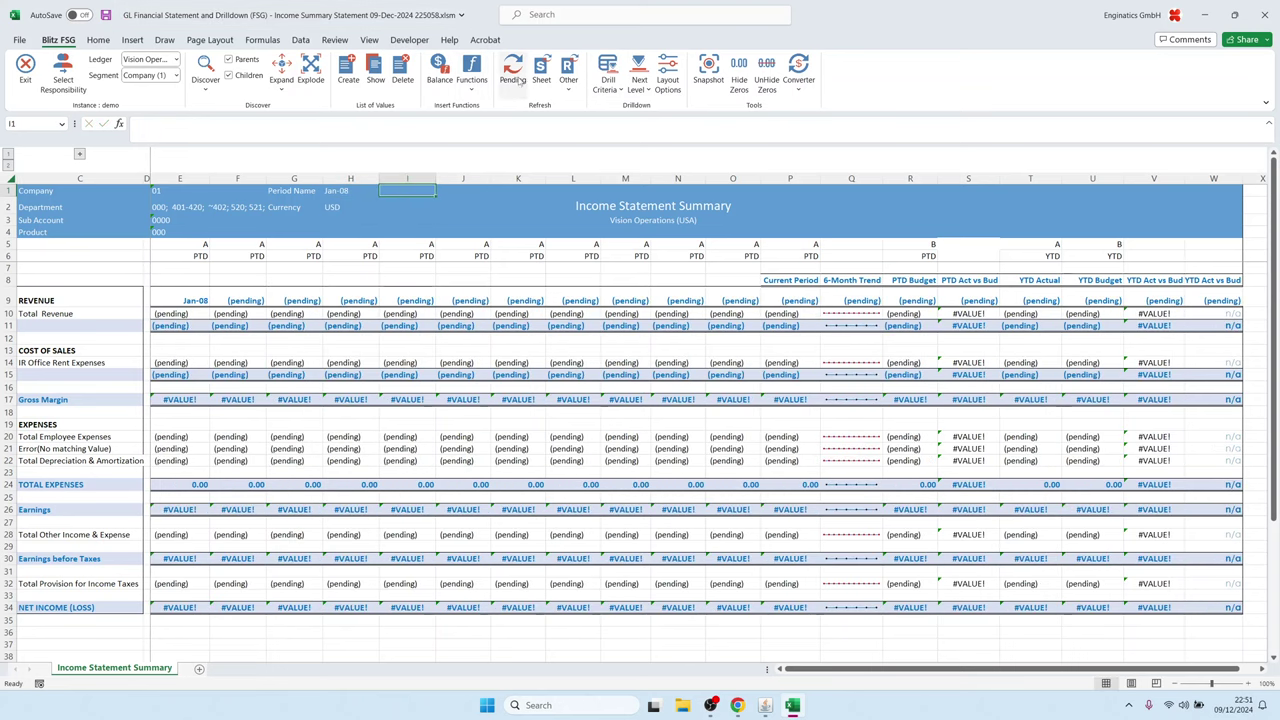
{"action": "left_click", "coordinate": [541, 72]}
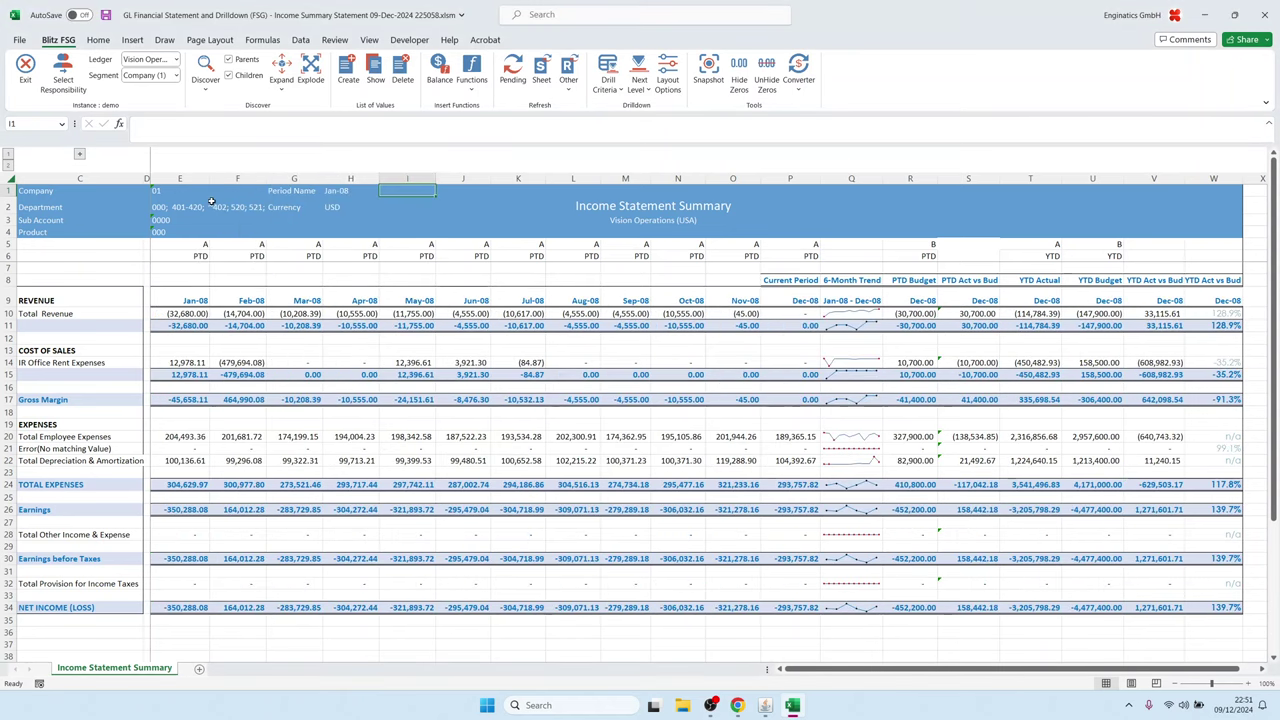
Step: Examine the balance formula in E10 and the actual-versus-budget variance formula in S10, including their cell references
{"action": "left_click", "coordinate": [183, 314]}
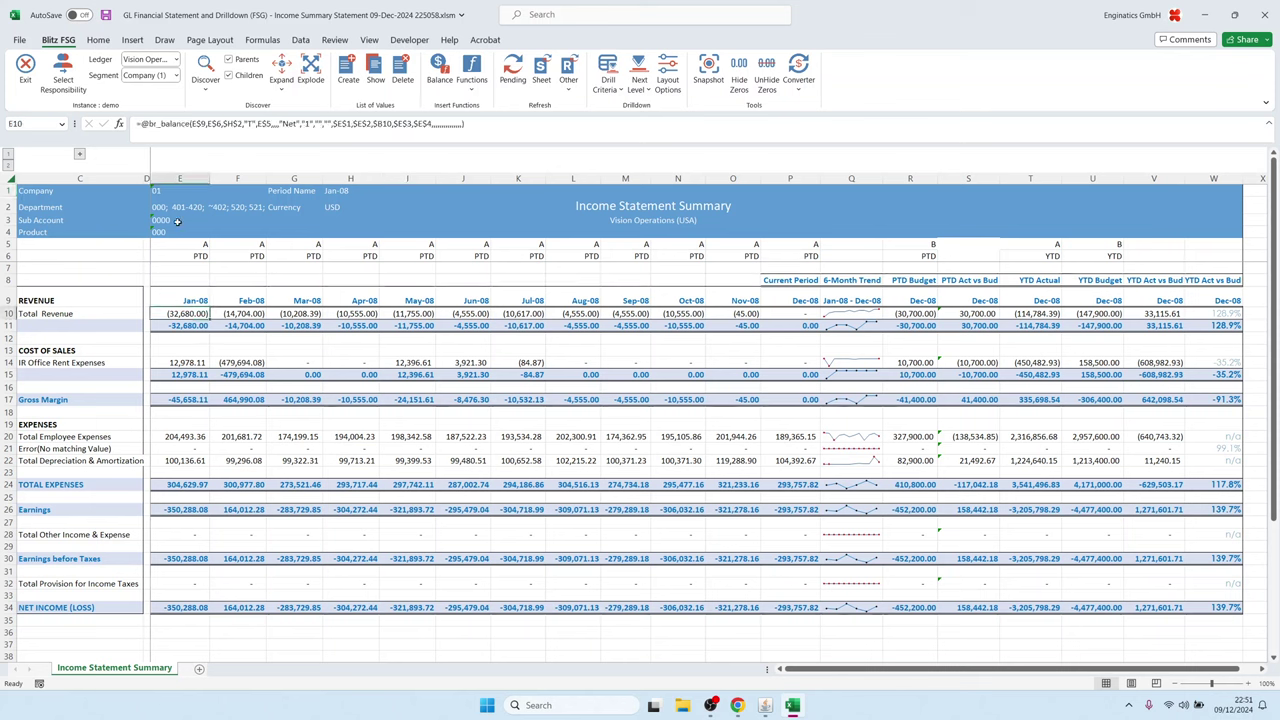
{"action": "left_click", "coordinate": [161, 134]}
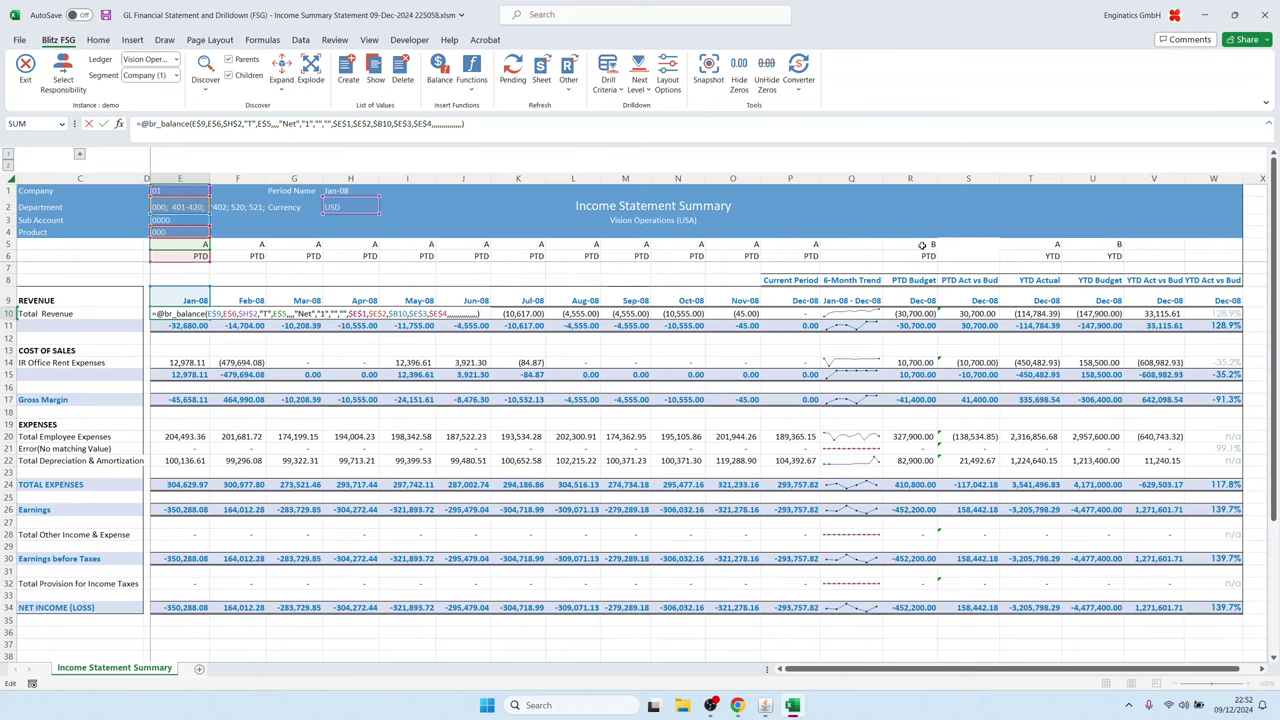
{"action": "key", "text": "Escape"}
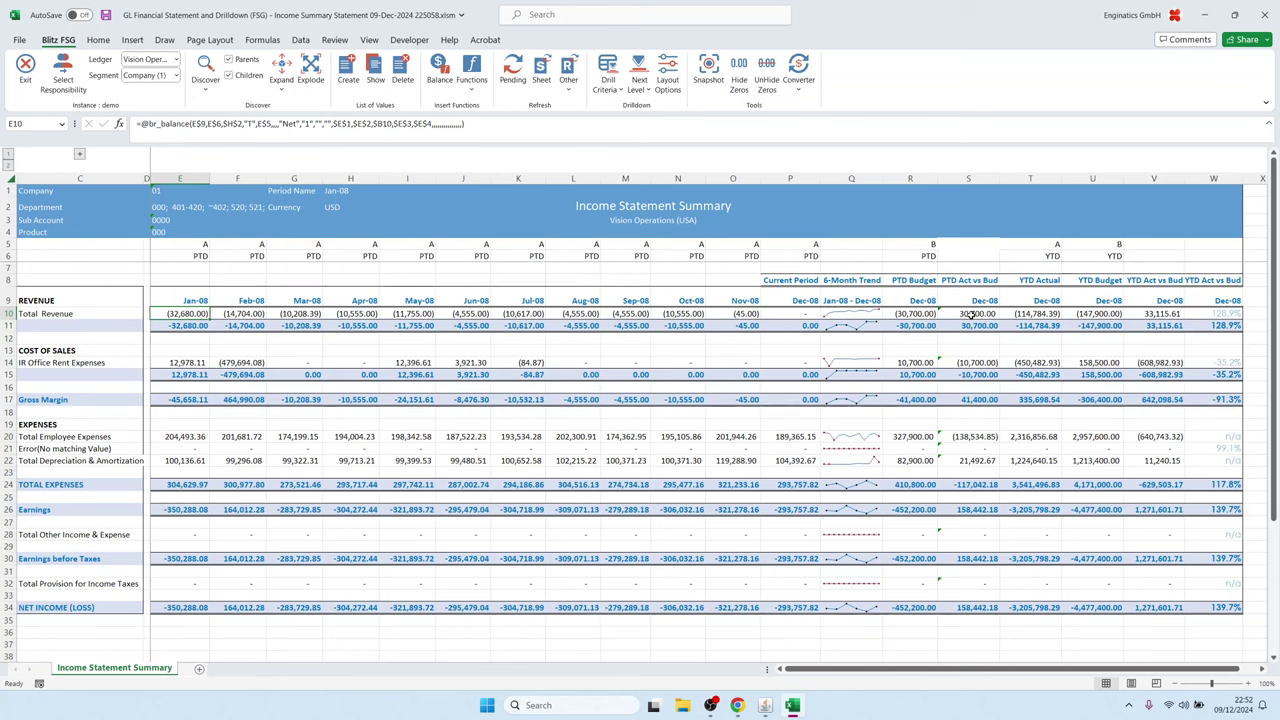
{"action": "left_click", "coordinate": [968, 313]}
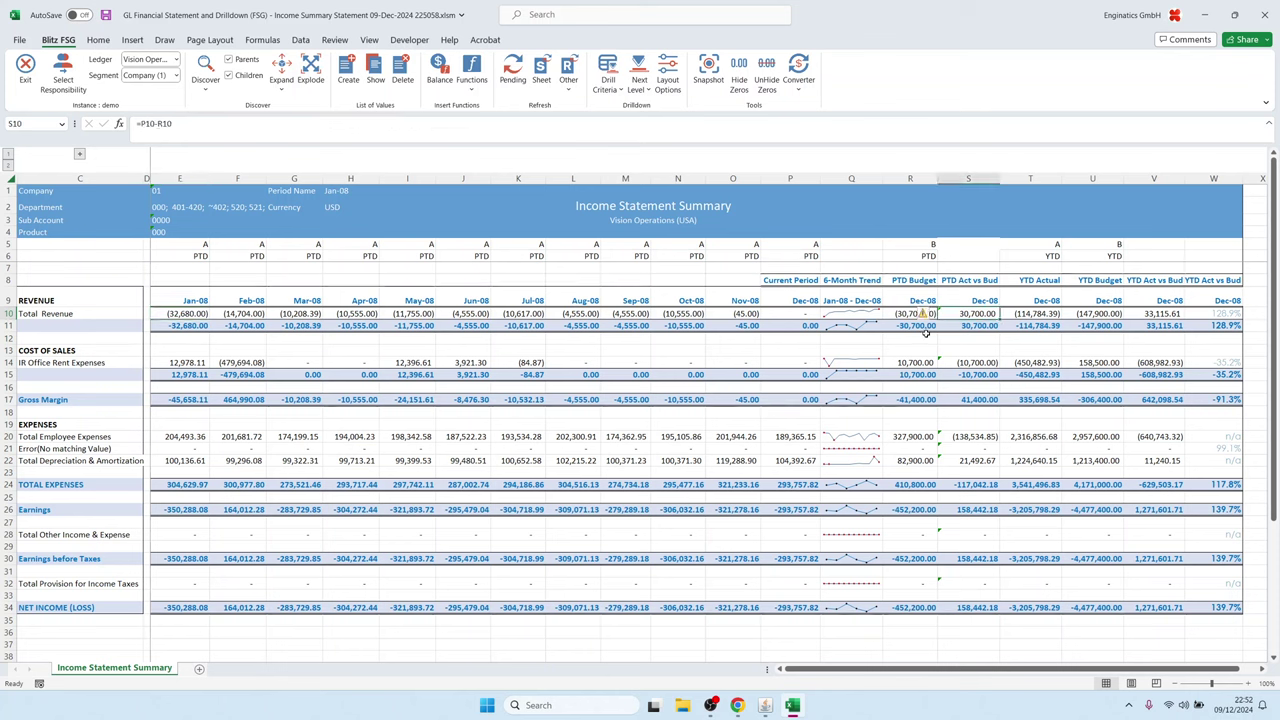
{"action": "key", "text": "F2"}
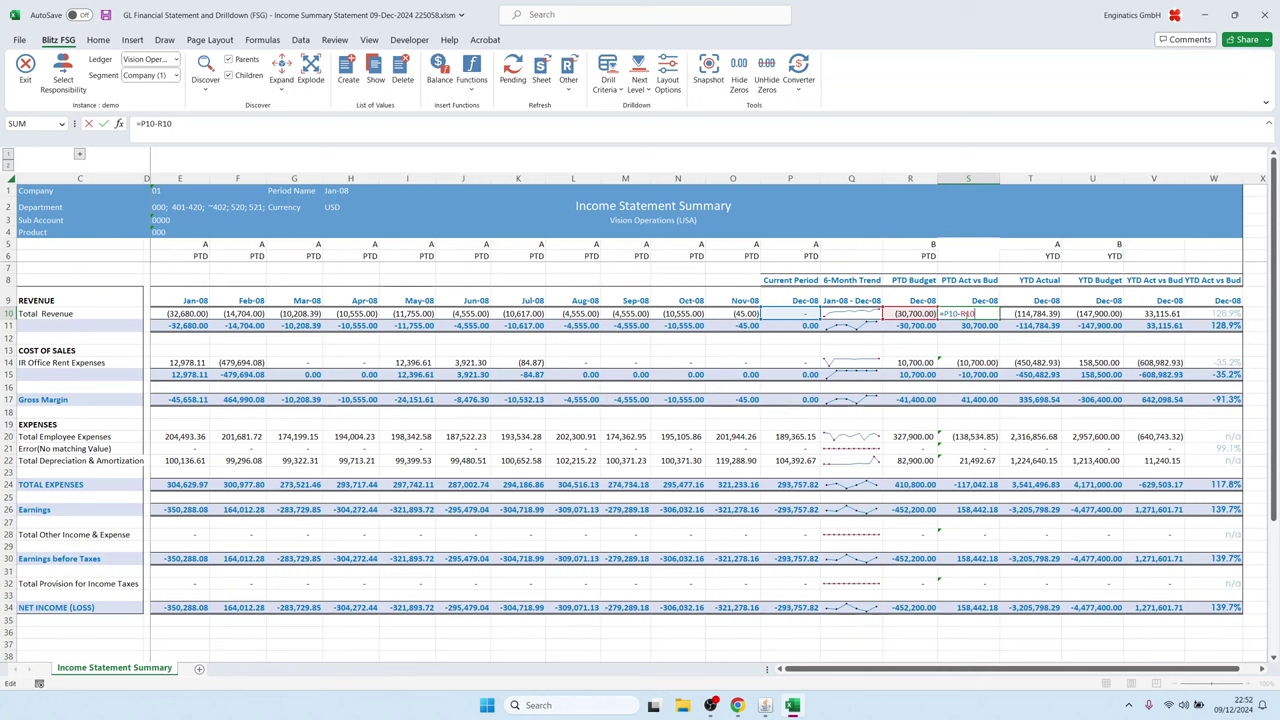
{"action": "key", "text": "Return"}
{"action": "left_click", "coordinate": [187, 314]}
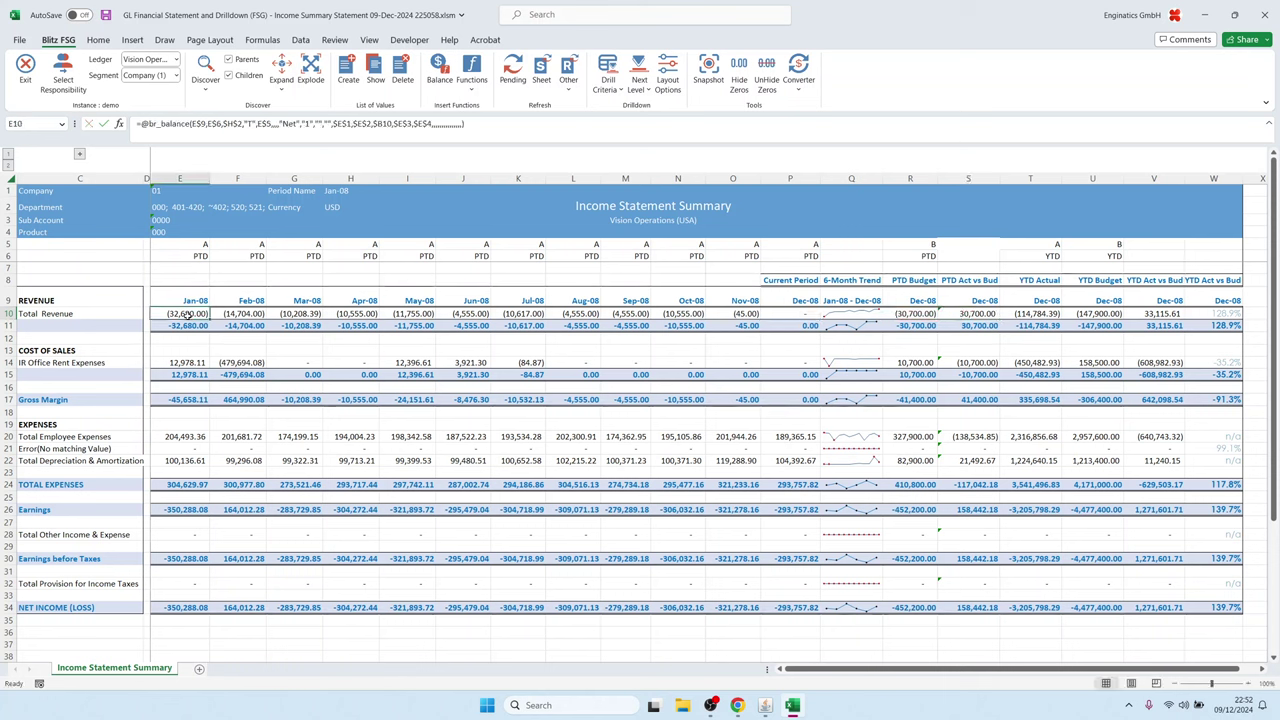
{"action": "double_click", "coordinate": [187, 314]}
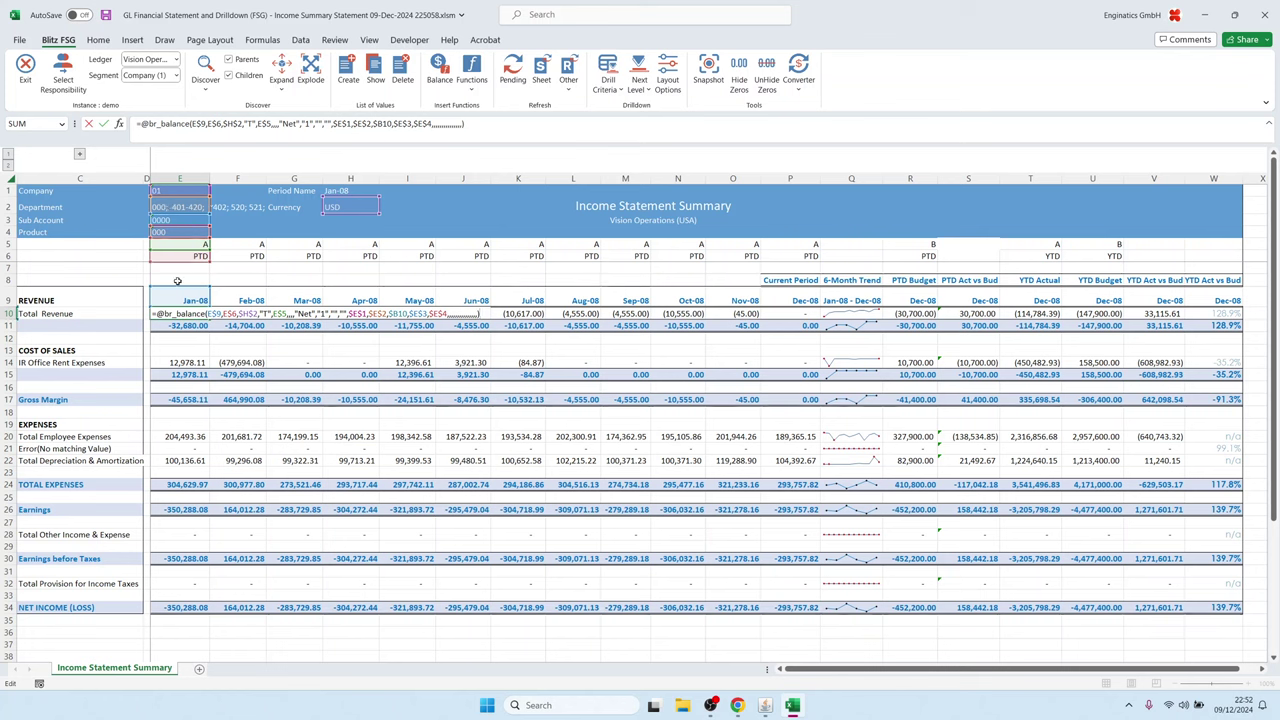
{"action": "key", "text": "Escape"}
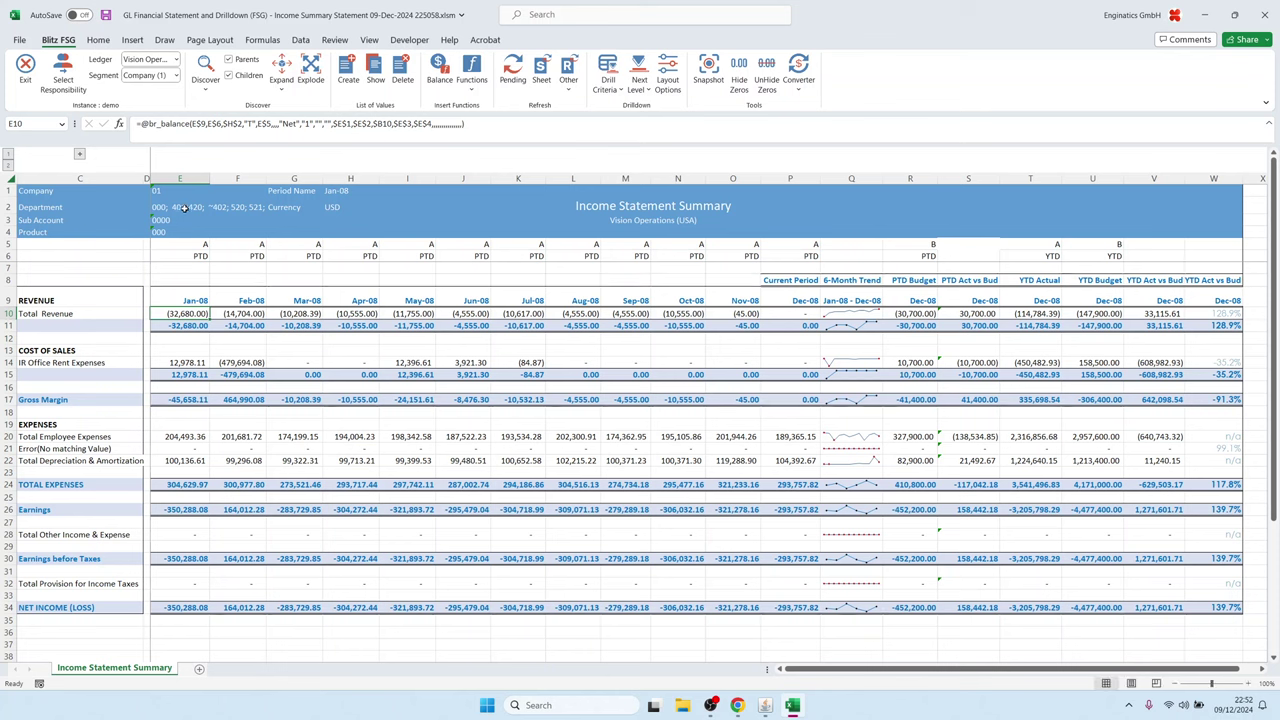
Step: Explode the income statement by the Department (2) segment from E2 into separate department sheets
{"action": "left_click", "coordinate": [184, 208]}
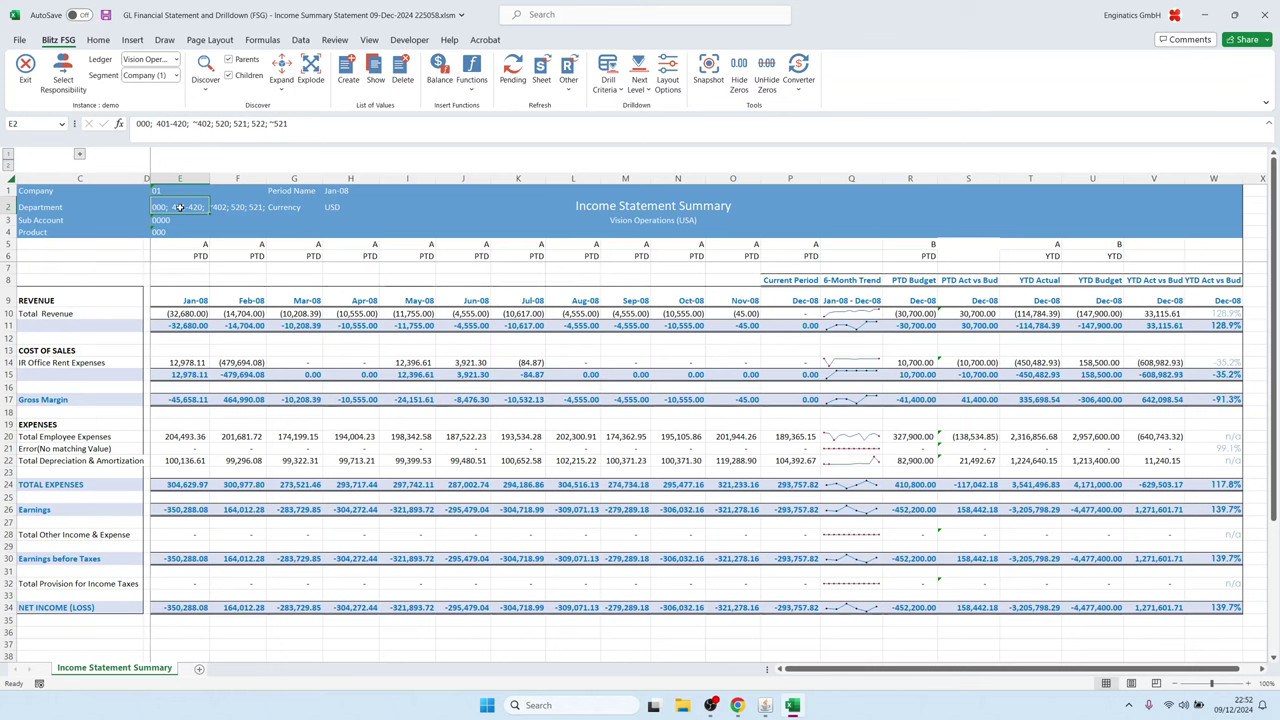
{"action": "left_click", "coordinate": [172, 76]}
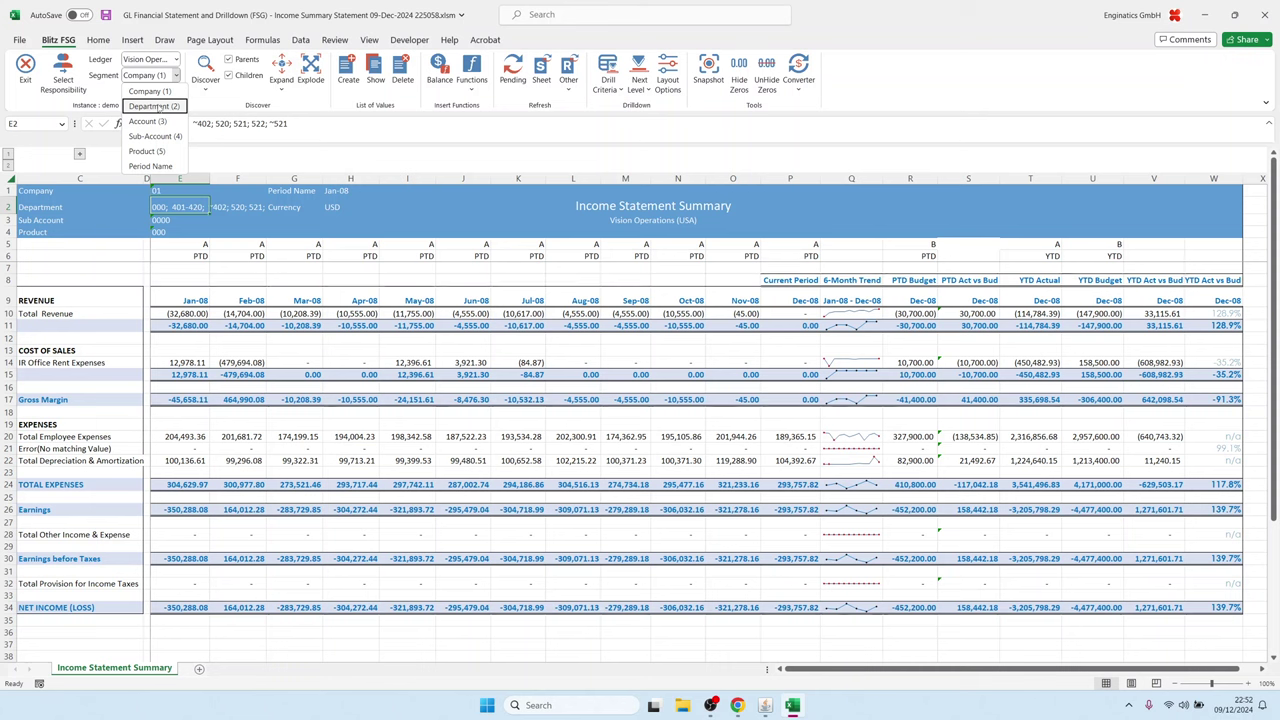
{"action": "left_click", "coordinate": [160, 106]}
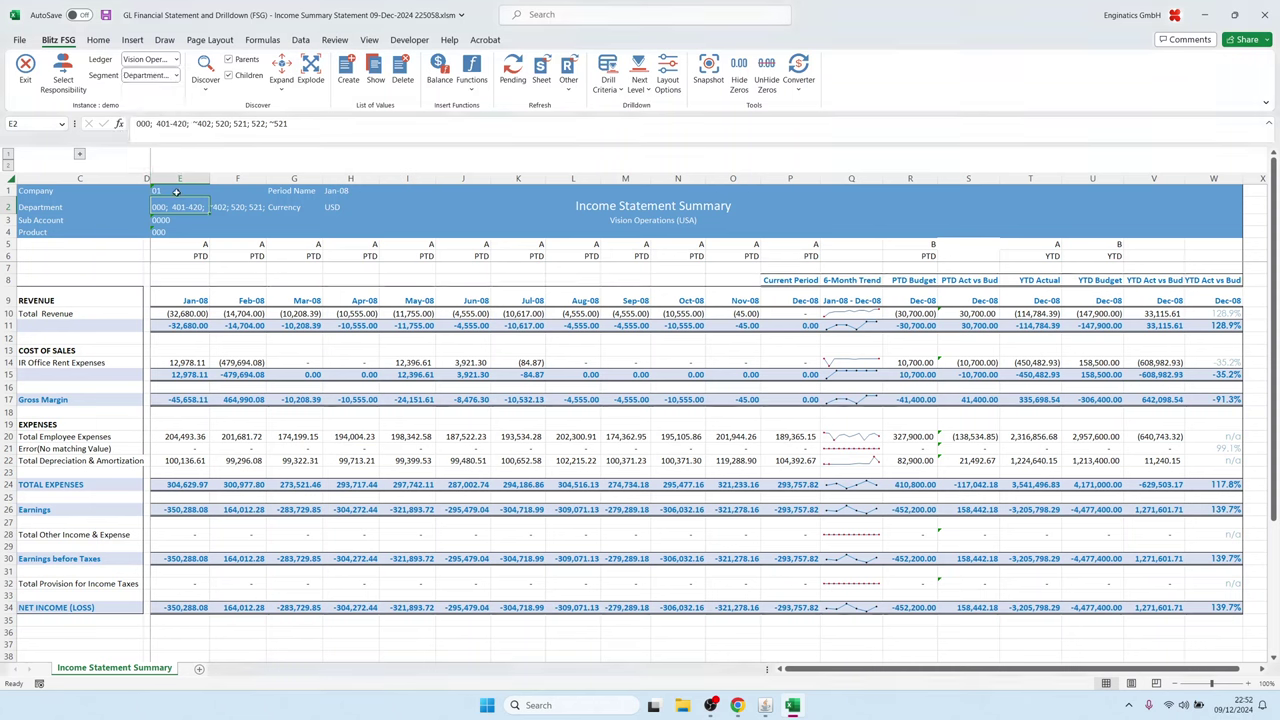
{"action": "left_click", "coordinate": [311, 68]}
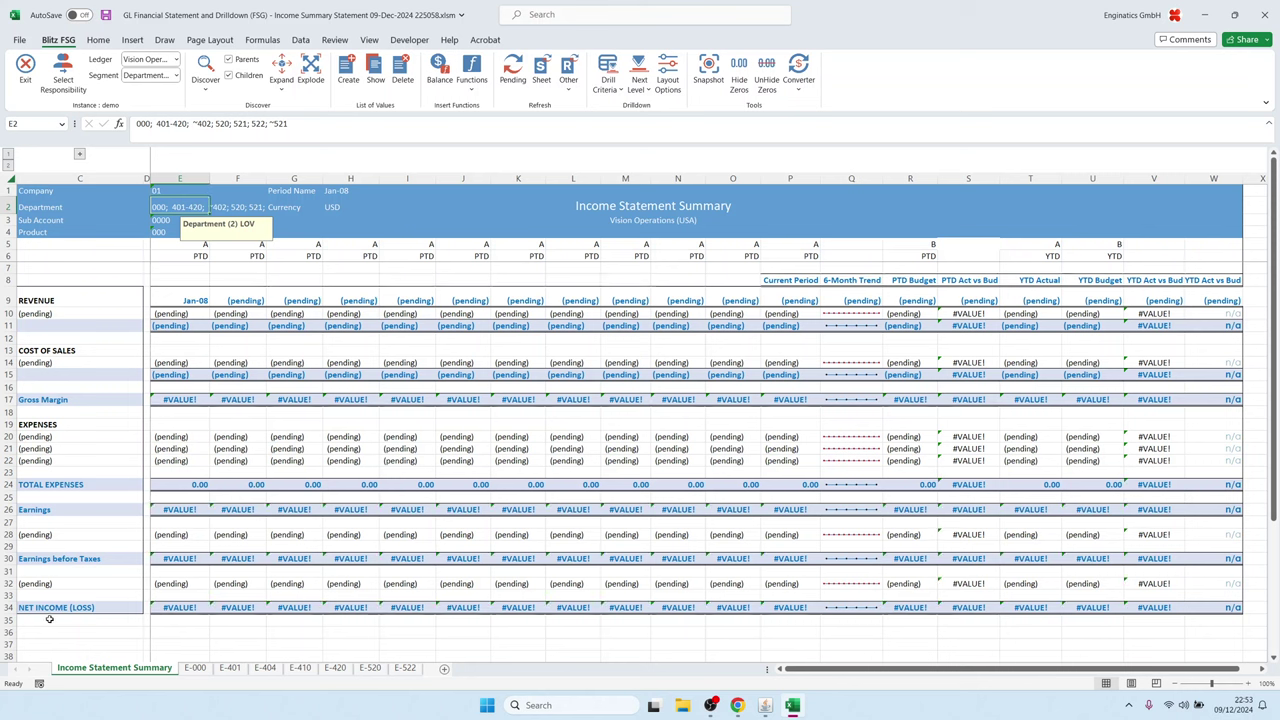
Step: Look through the exploded department sheets and refresh the balances on the E-000 sheet
{"action": "left_click", "coordinate": [195, 668]}
{"action": "left_click", "coordinate": [230, 668]}
{"action": "left_click", "coordinate": [265, 668]}
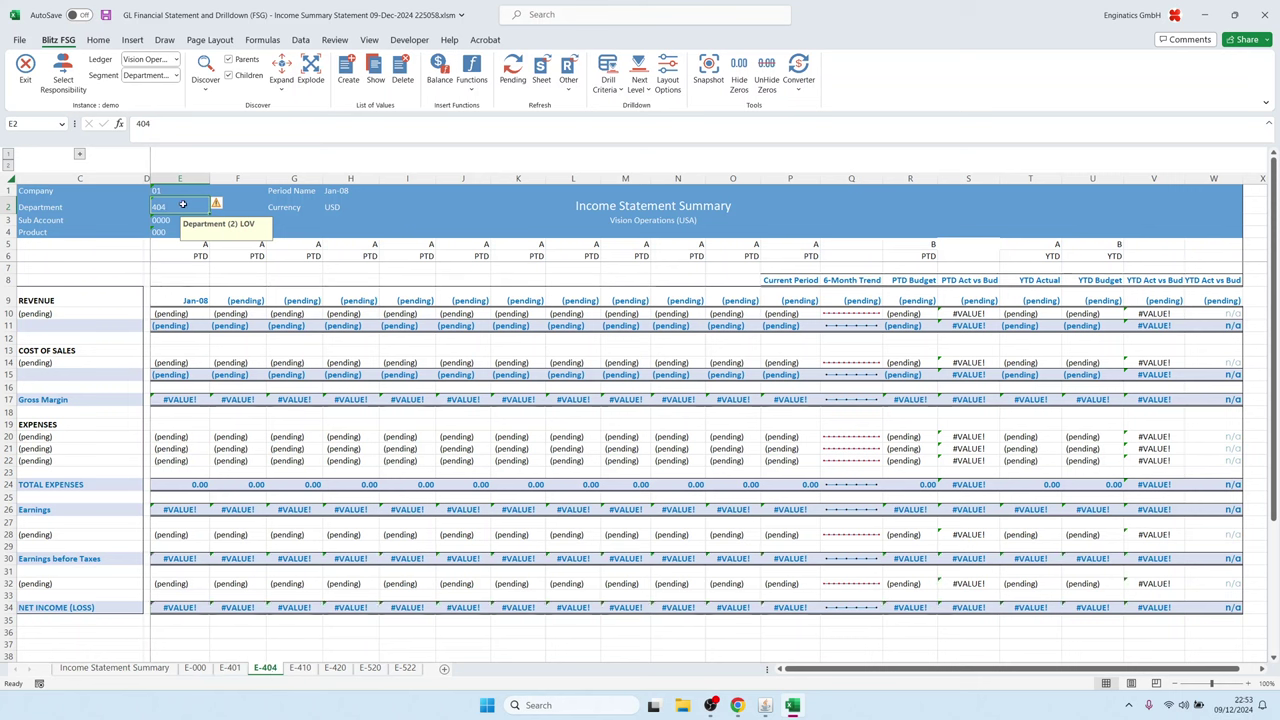
{"action": "left_click", "coordinate": [370, 668]}
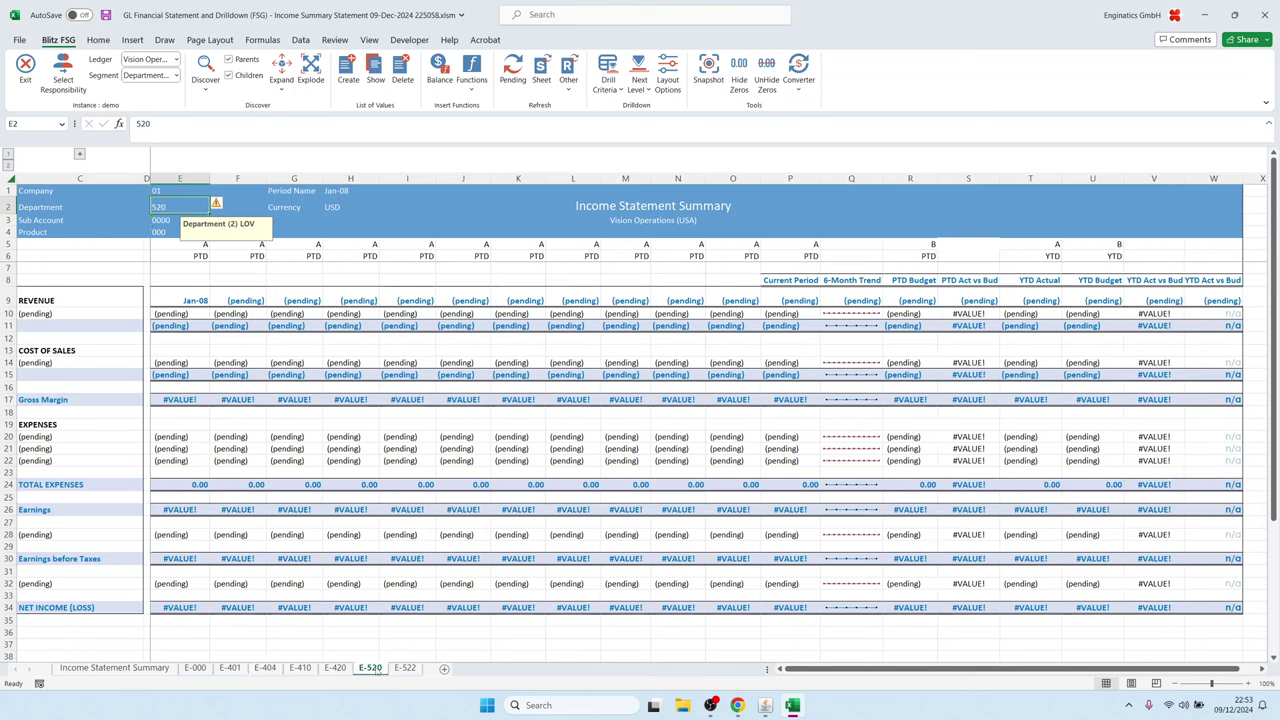
{"action": "left_click", "coordinate": [405, 668]}
{"action": "left_click", "coordinate": [335, 668]}
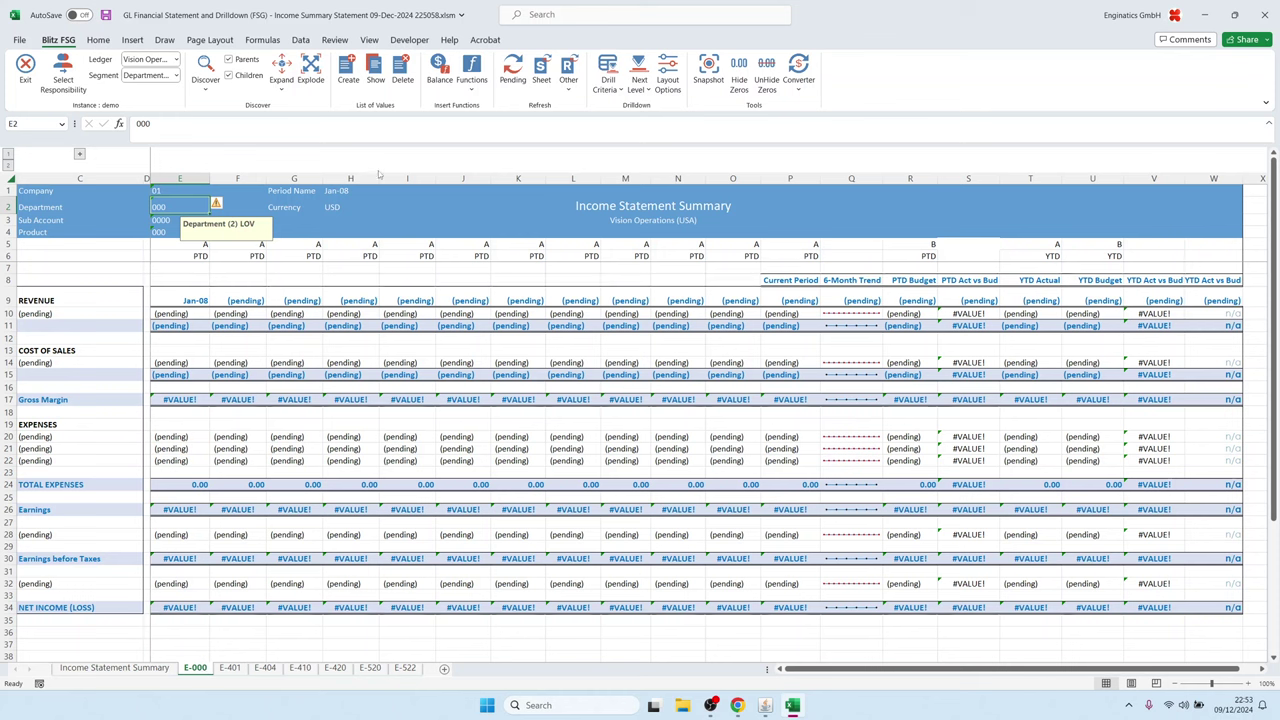
{"action": "left_click", "coordinate": [547, 84]}
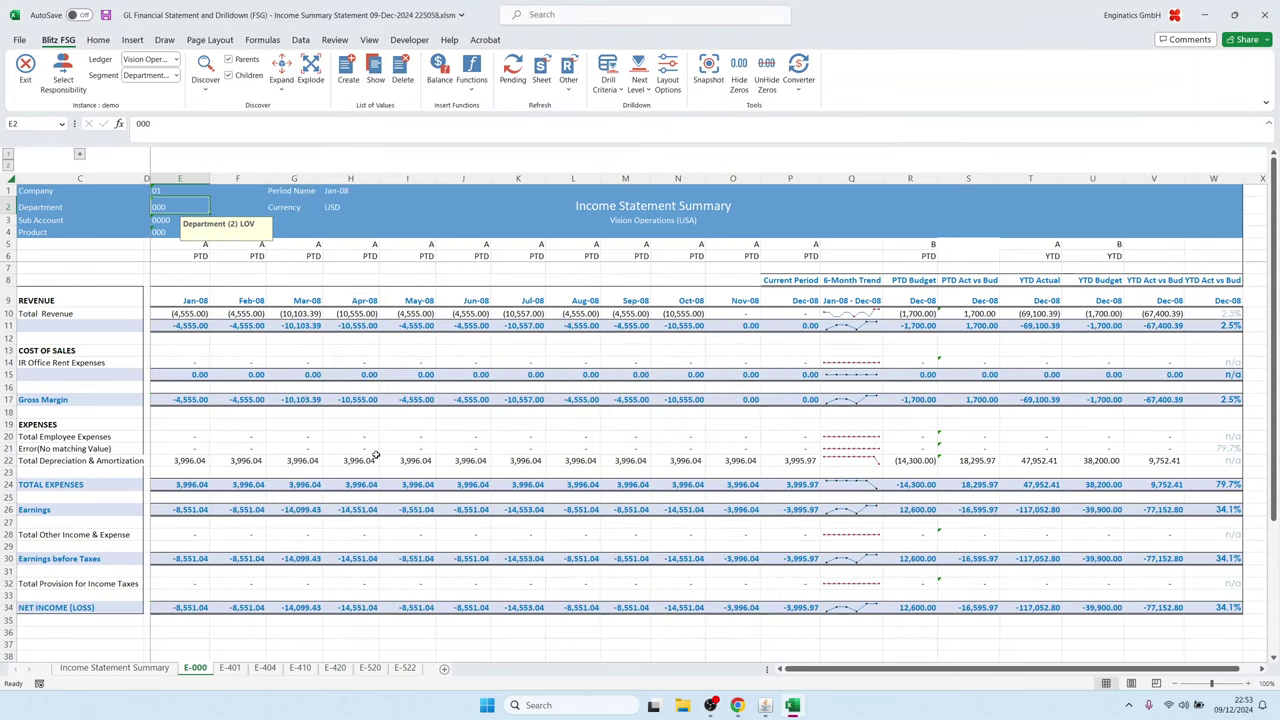
Step: Refresh the balances across the entire workbook
{"action": "left_click", "coordinate": [337, 667]}
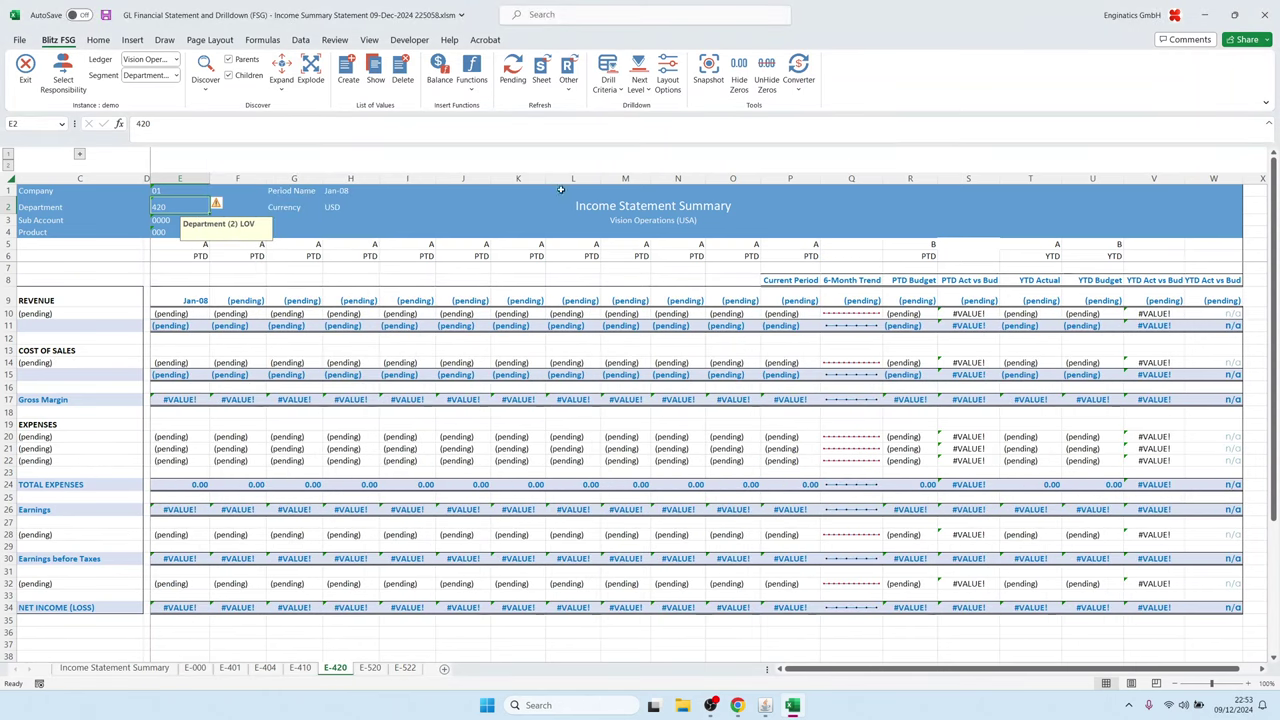
{"action": "left_click", "coordinate": [568, 85]}
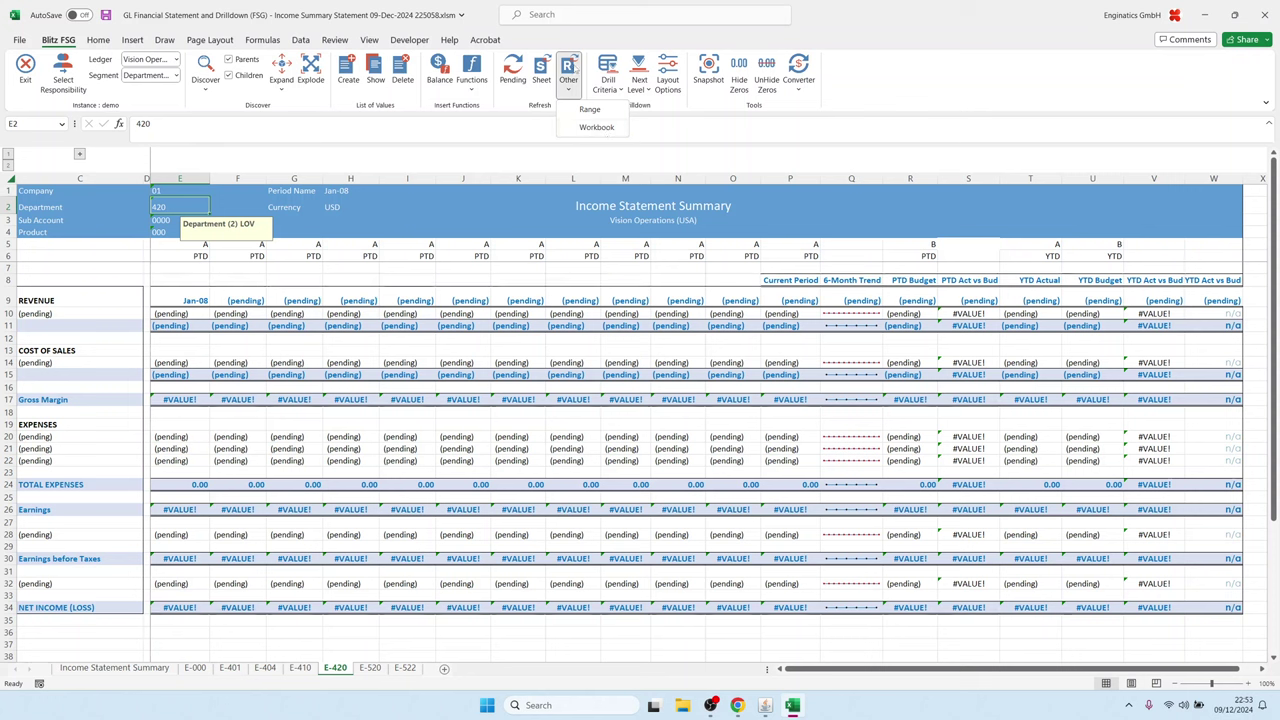
{"action": "left_click", "coordinate": [597, 128]}
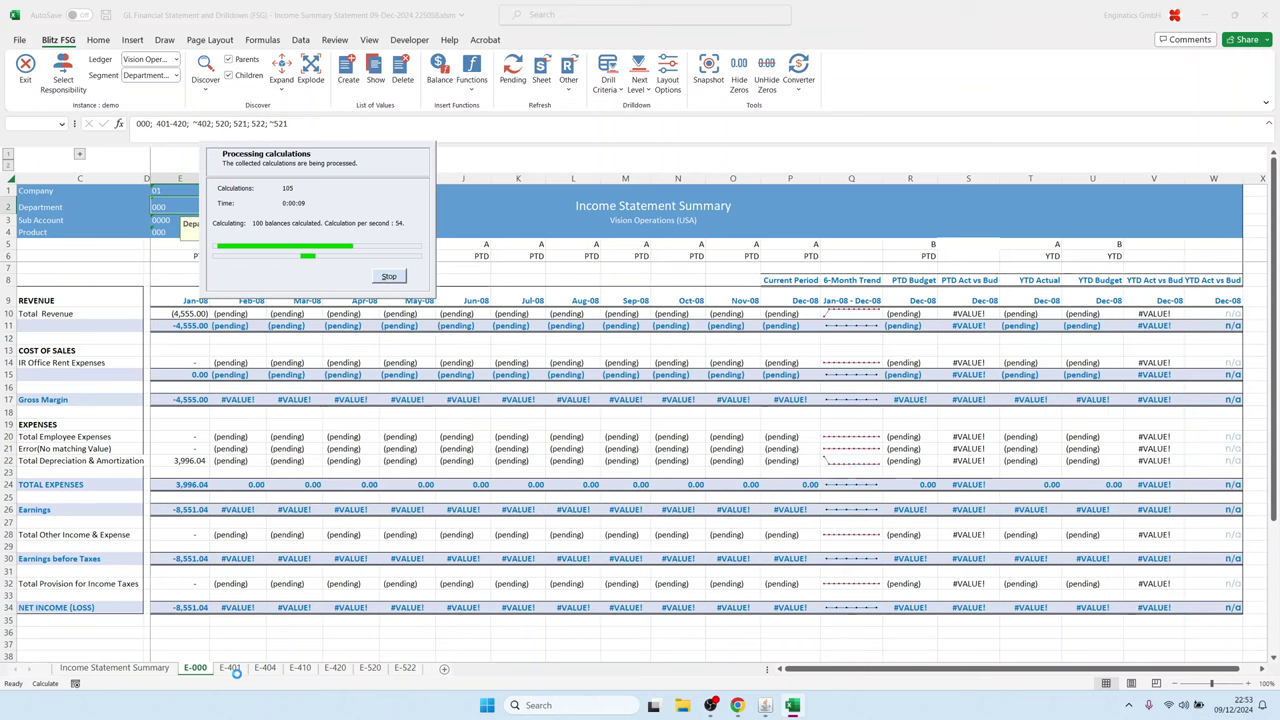
{"action": "left_click", "coordinate": [232, 669]}
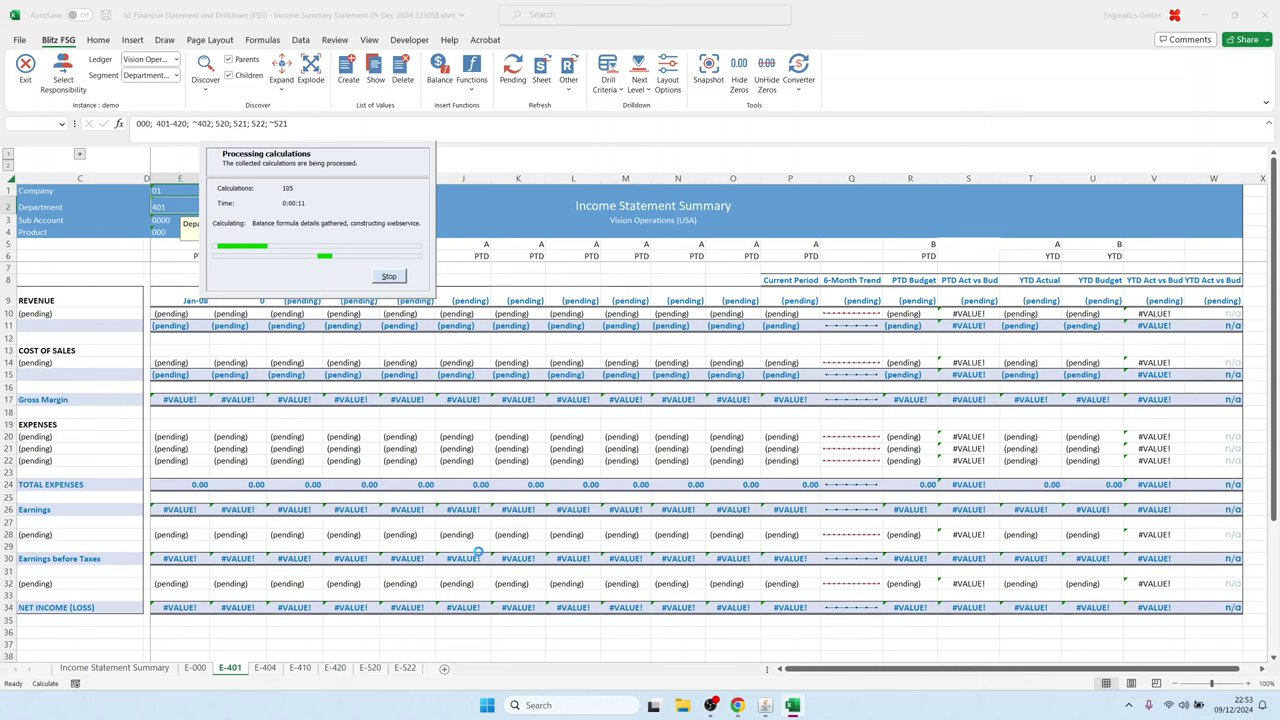
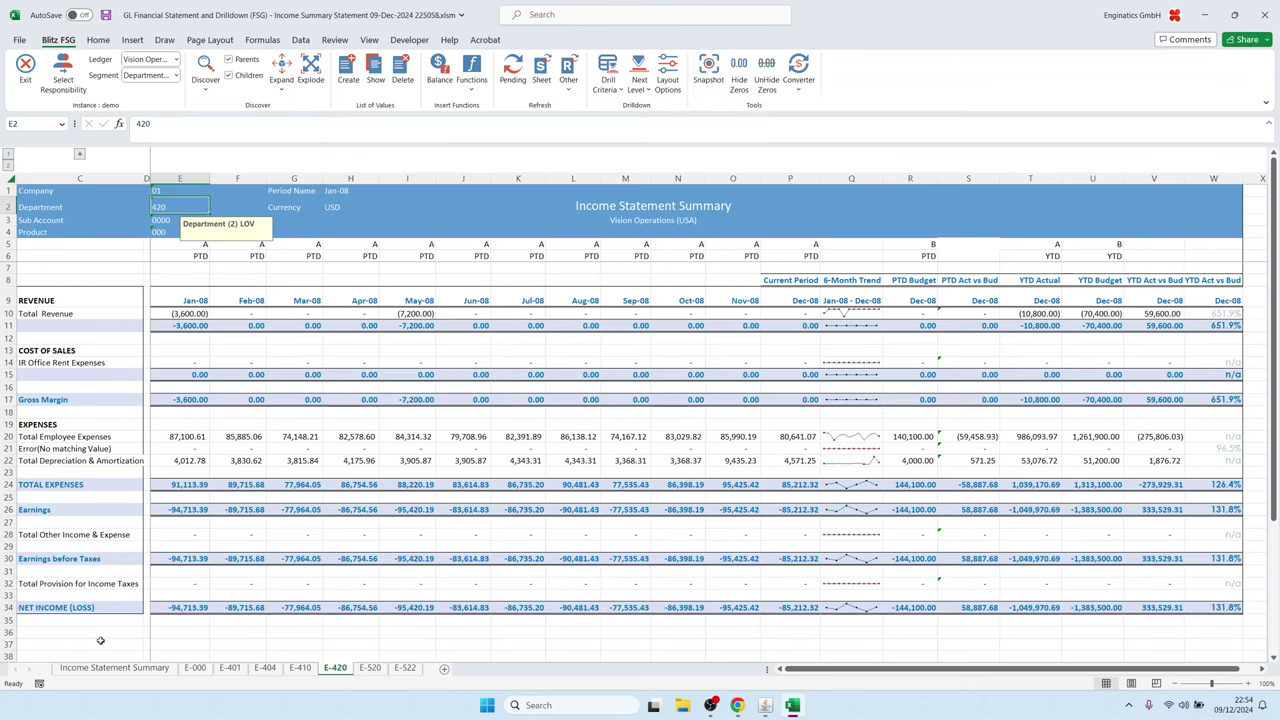
Step: Create a snapshot of the workbook from the Income Statement Summary sheet and look over its E-000, E-401 and E-404 sheets
{"action": "left_click", "coordinate": [120, 668]}
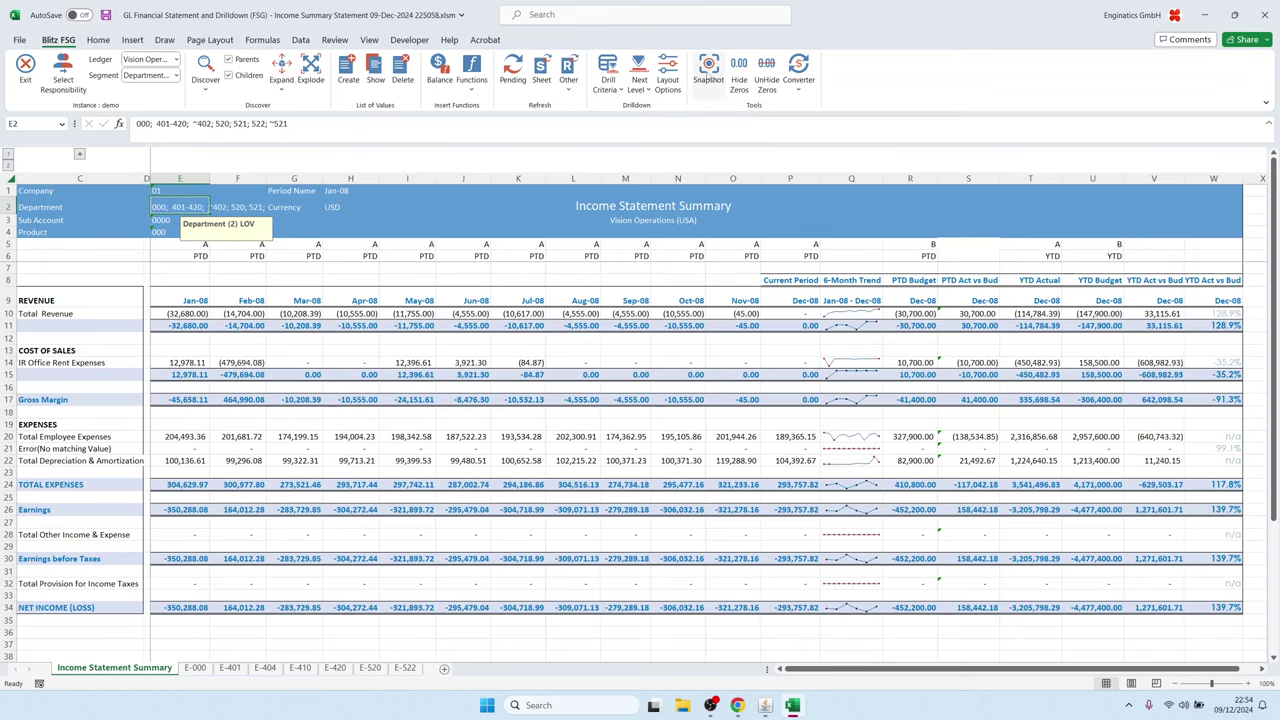
{"action": "left_click", "coordinate": [708, 72]}
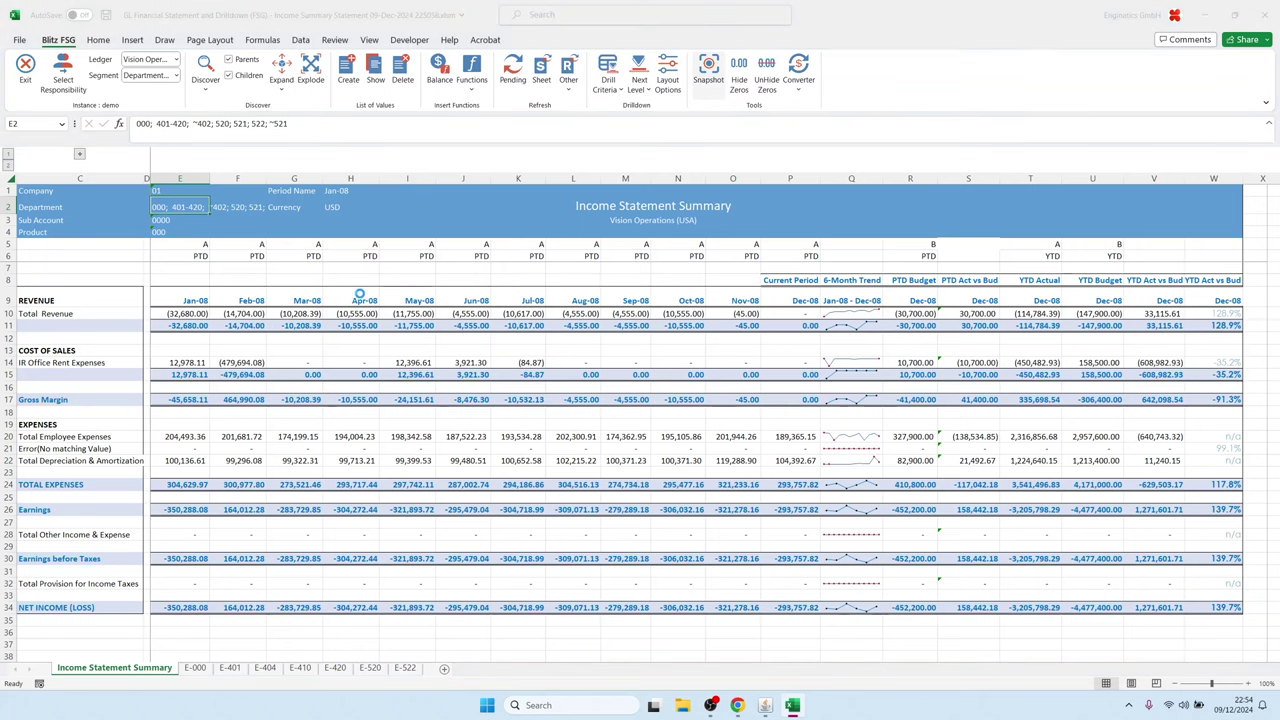
{"action": "left_click", "coordinate": [195, 668]}
{"action": "left_click", "coordinate": [231, 668]}
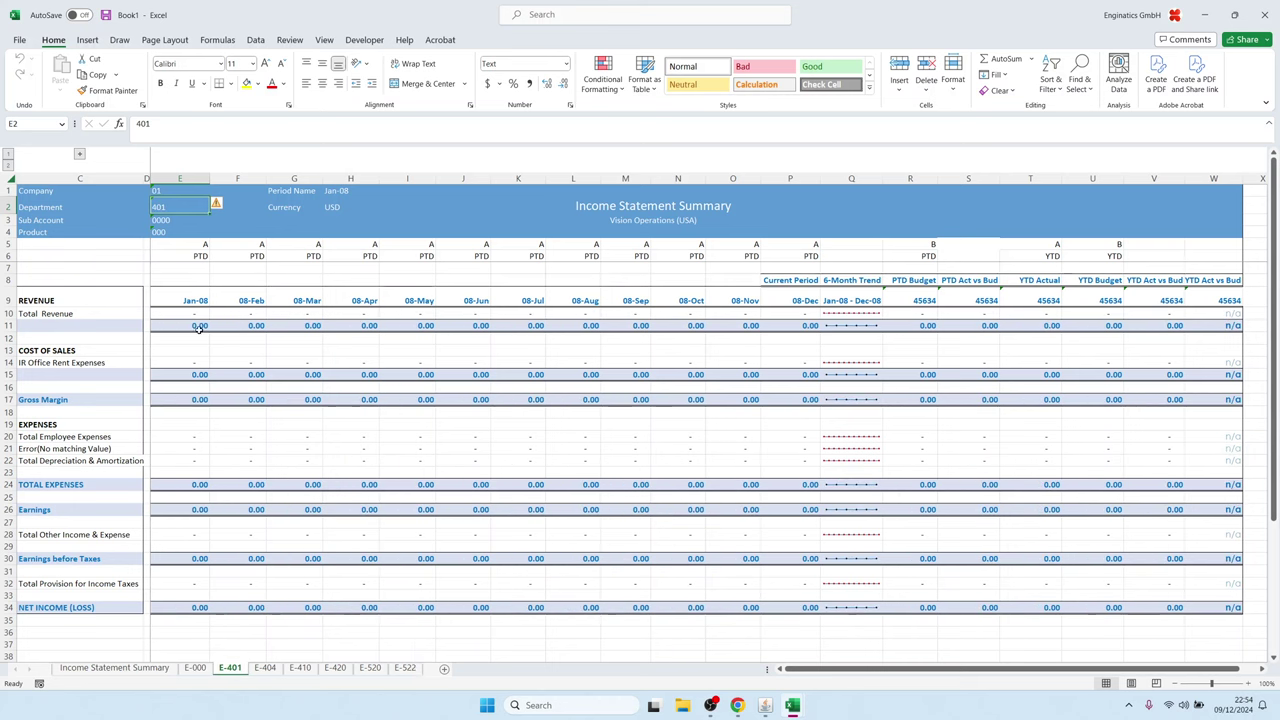
{"action": "left_click", "coordinate": [265, 668]}
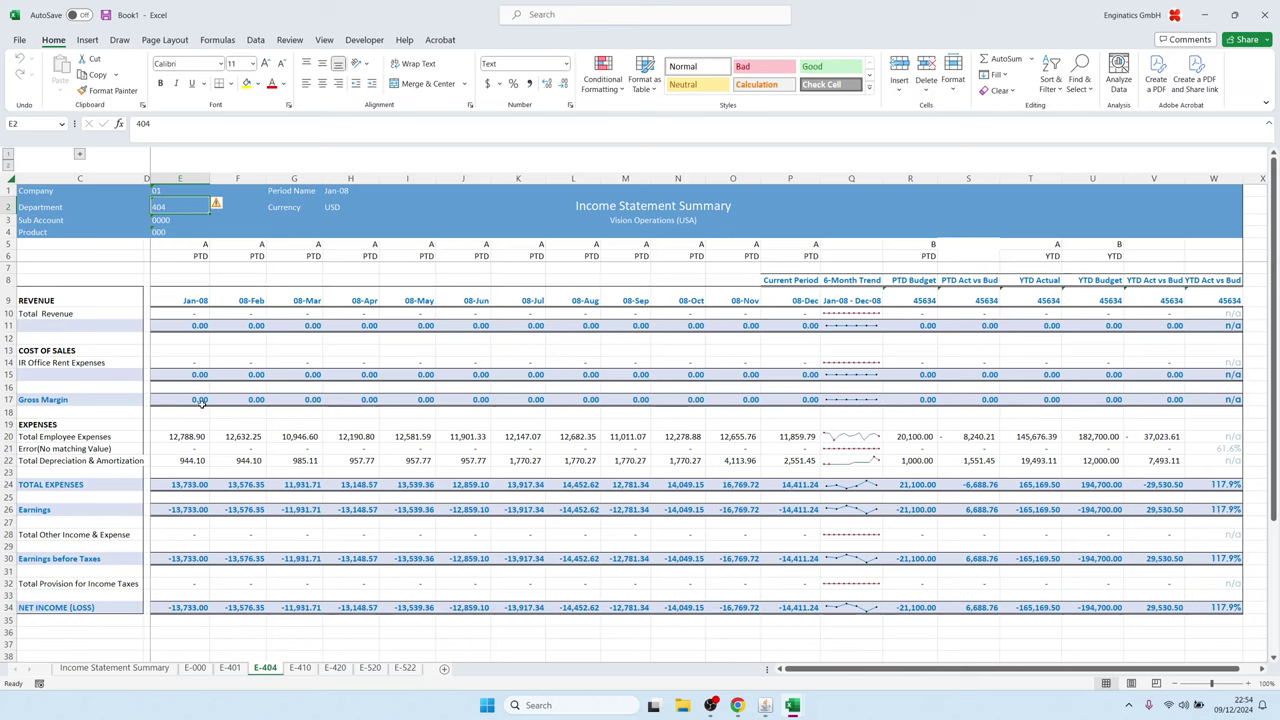
Step: Replace the Jan-08 Total Revenue in E10 of the snapshot's summary sheet with =G10 and close the snapshot without saving
{"action": "left_click", "coordinate": [112, 668]}
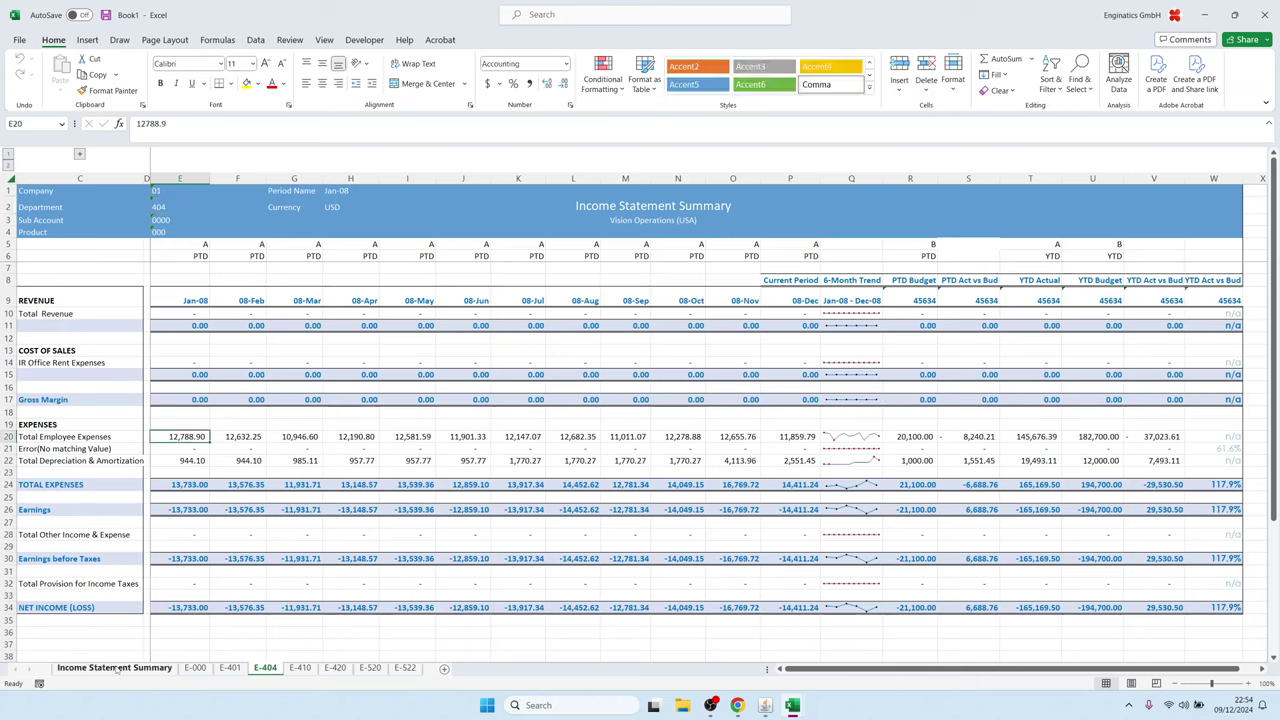
{"action": "left_click", "coordinate": [186, 324]}
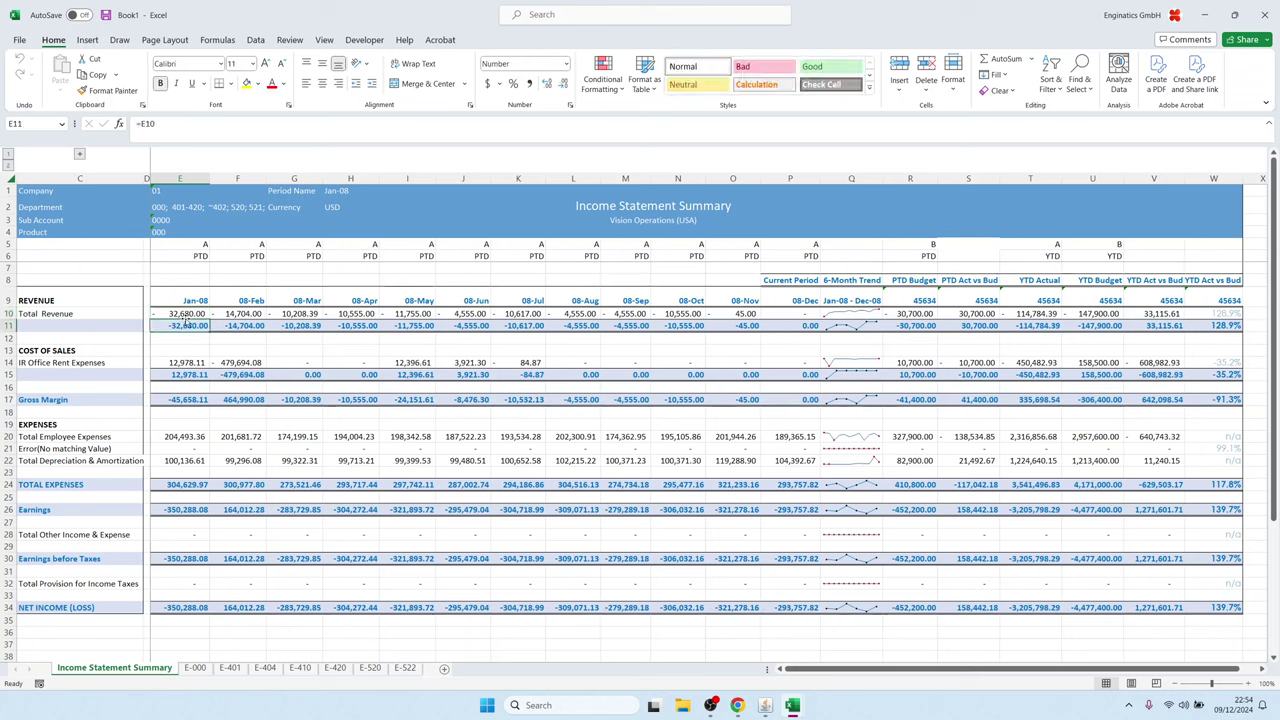
{"action": "left_click", "coordinate": [190, 313]}
{"action": "key", "text": "F2"}
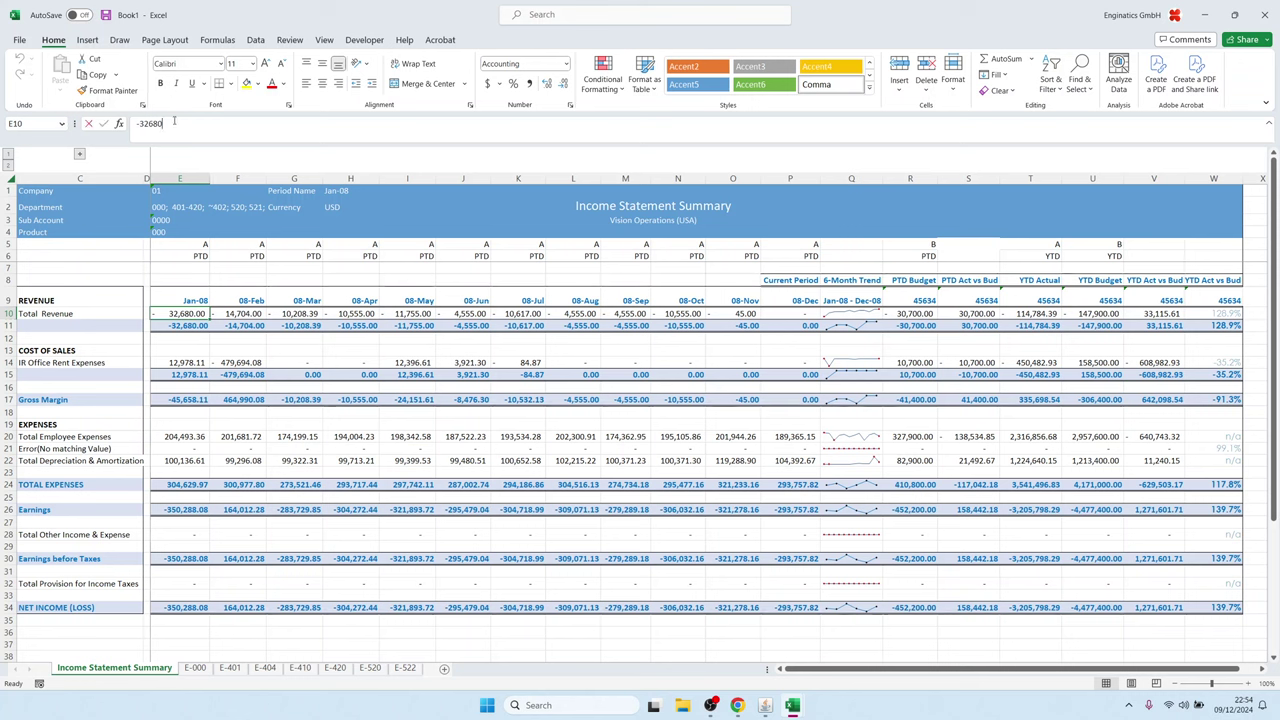
{"action": "type", "text": "="}
{"action": "left_click", "coordinate": [296, 314]}
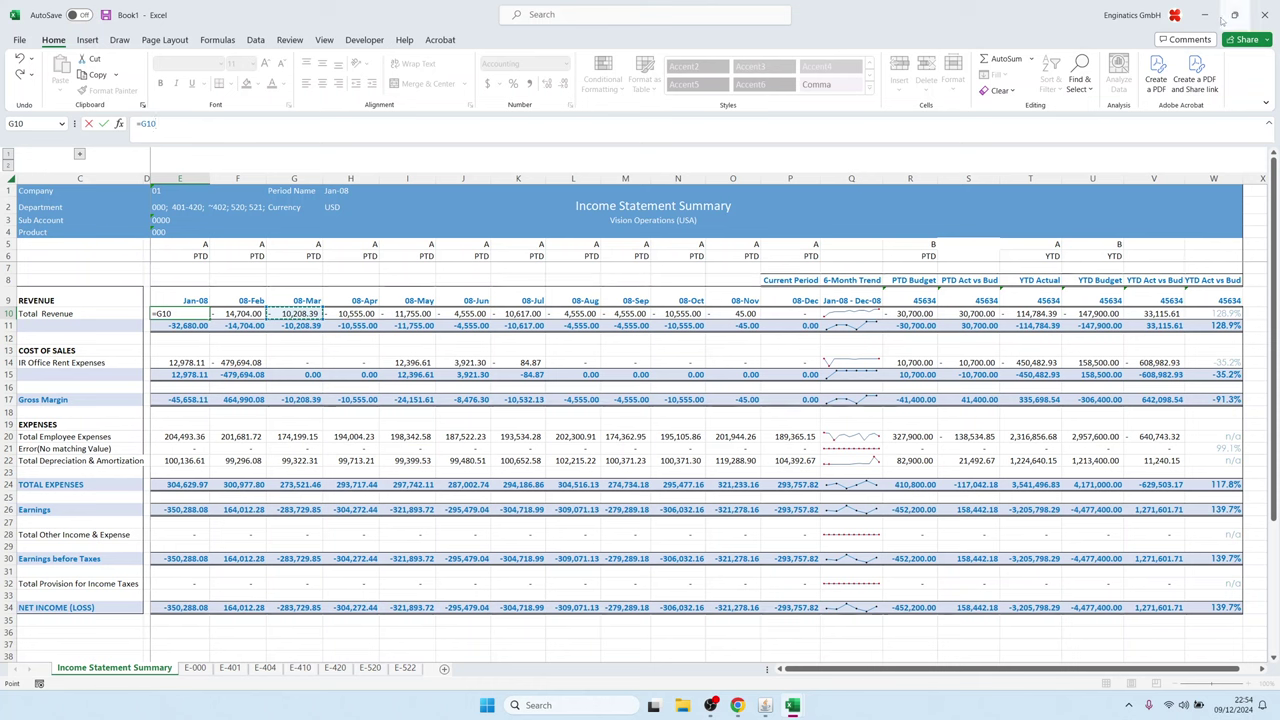
{"action": "left_click", "coordinate": [1265, 17]}
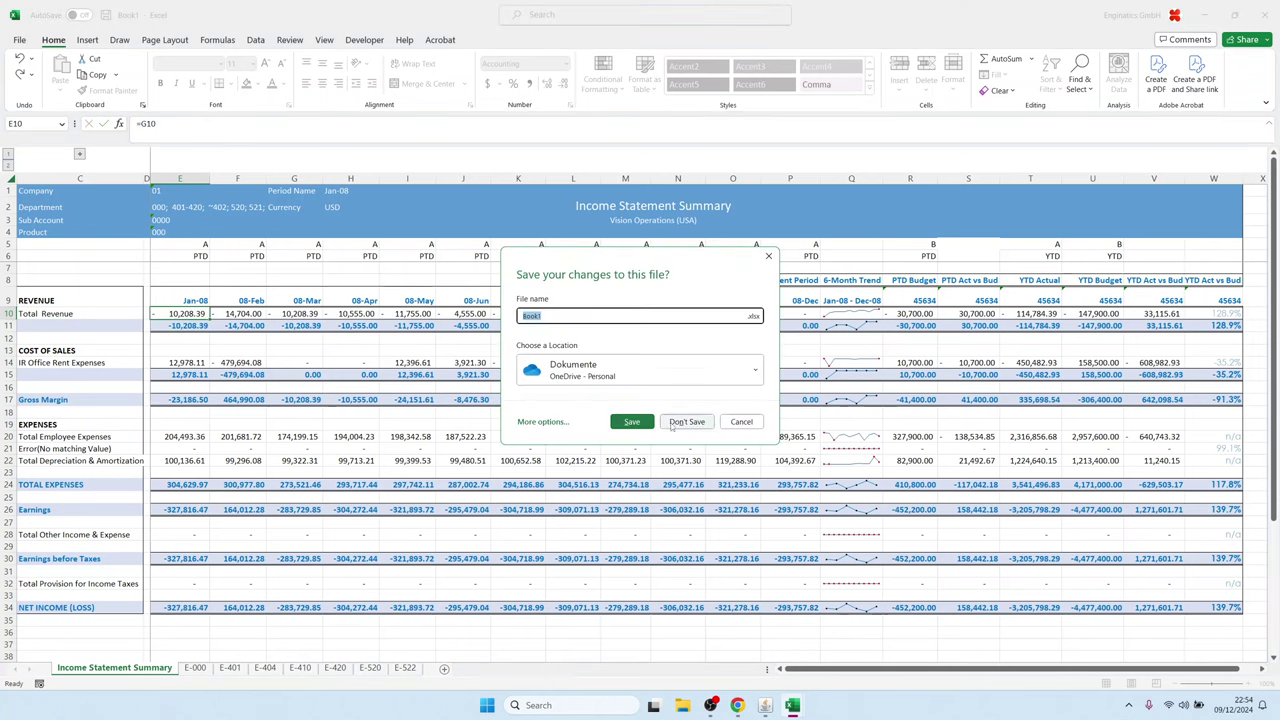
{"action": "left_click", "coordinate": [686, 421]}
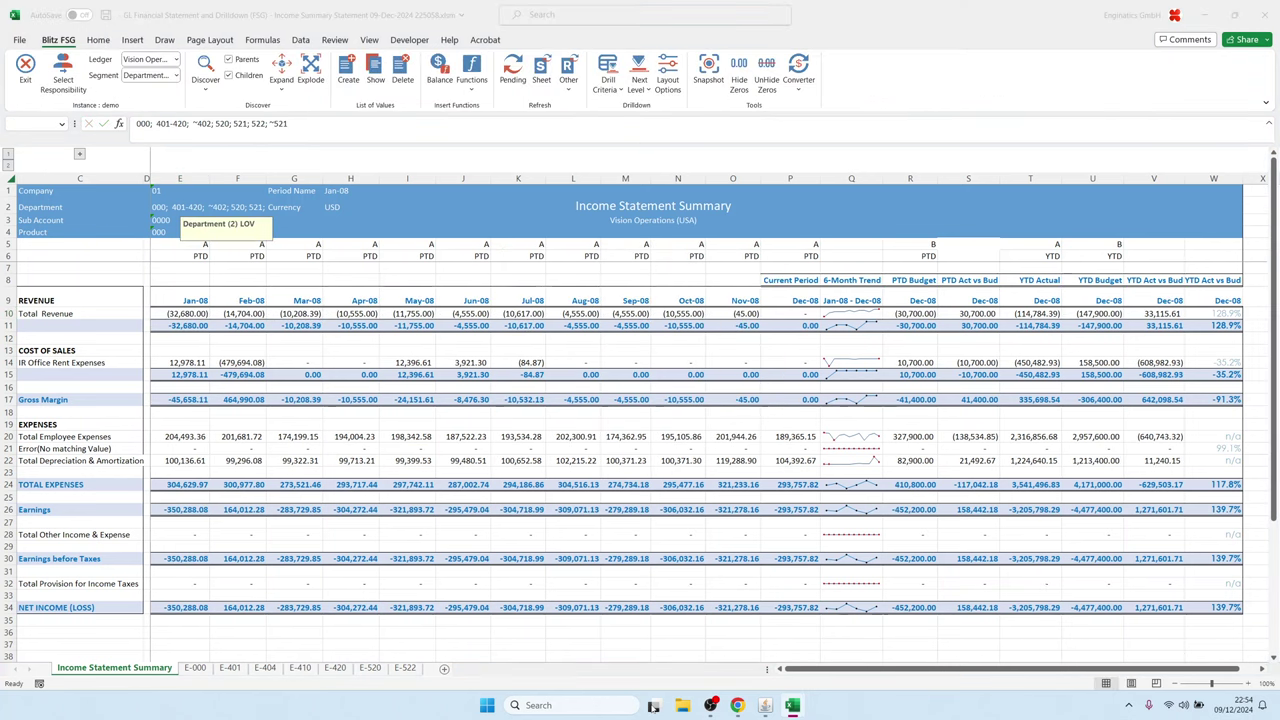
Step: Switch to the income statement workbook in Excel and look over the available report converter options
{"action": "left_click", "coordinate": [791, 707]}
{"action": "left_click", "coordinate": [791, 707]}
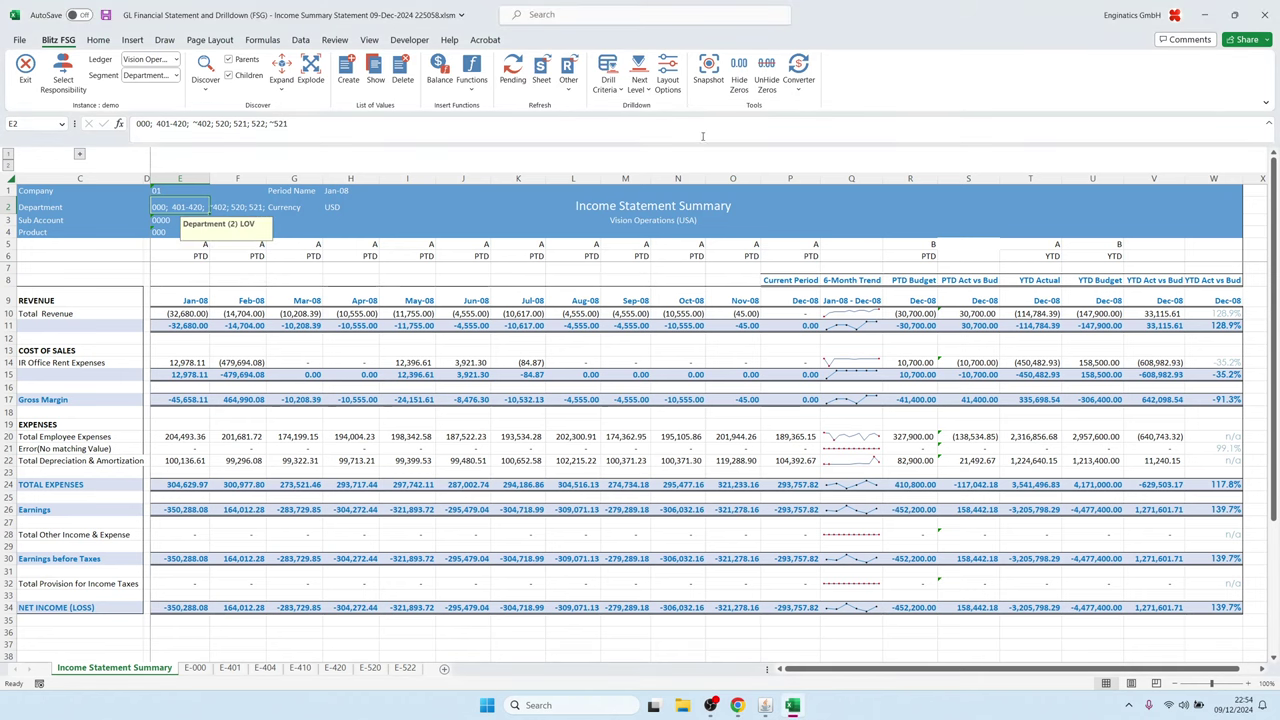
{"action": "left_click", "coordinate": [800, 86]}
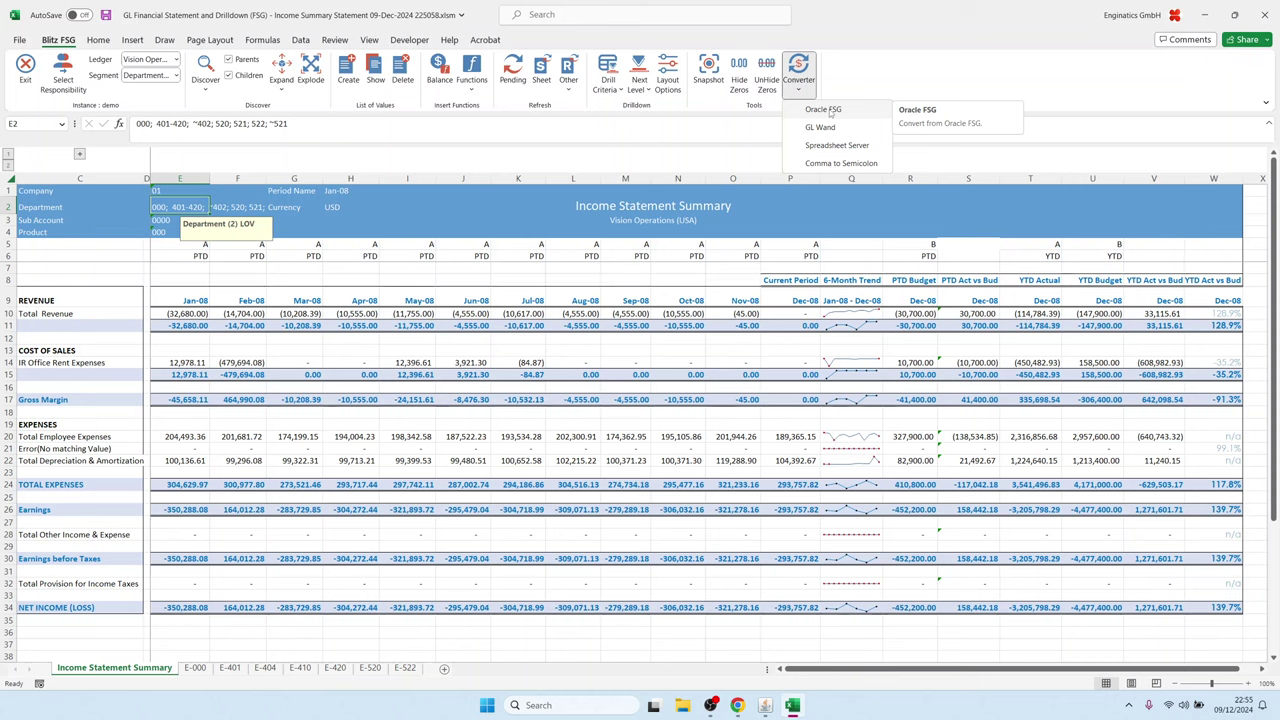
{"action": "left_click", "coordinate": [805, 75]}
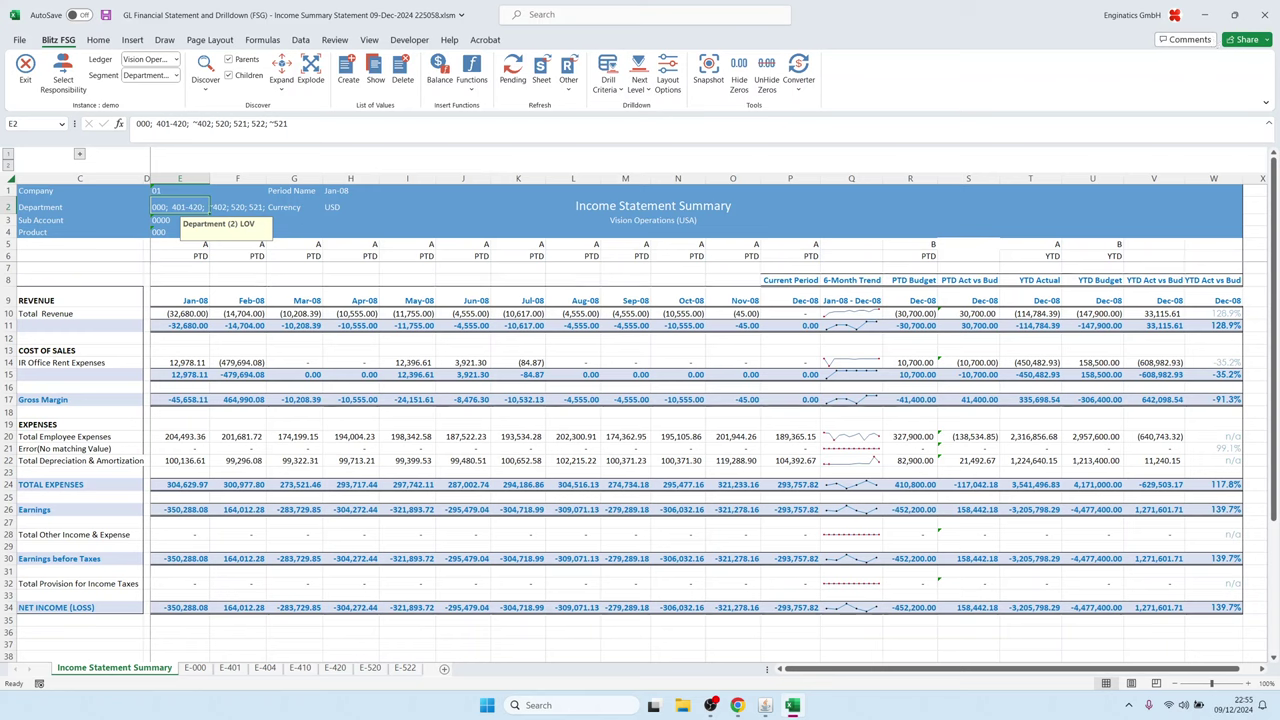
Step: Switch to Oracle Applications and clear the Income Summary Statement template from the GL Financial Statement and Drilldown (FSG) report
{"action": "left_click", "coordinate": [764, 705]}
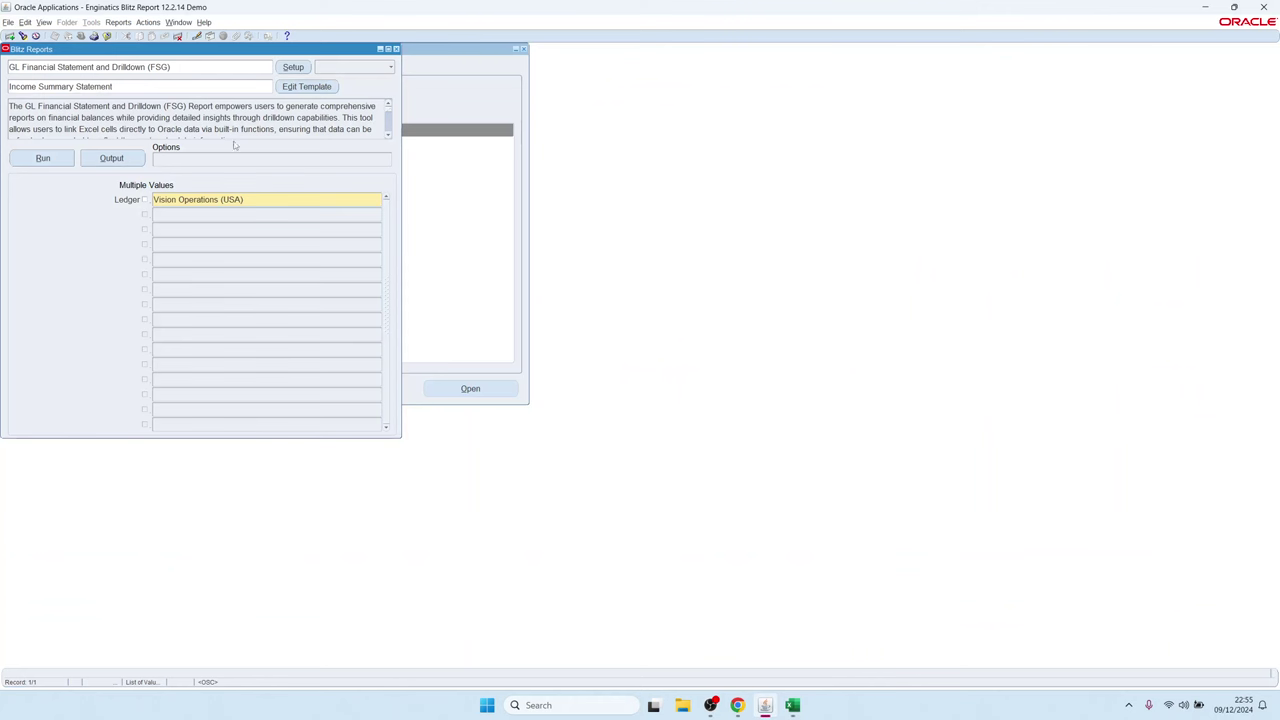
{"action": "left_click", "coordinate": [140, 88]}
{"action": "key", "text": "shift+Home"}
{"action": "key", "text": "BackSpace"}
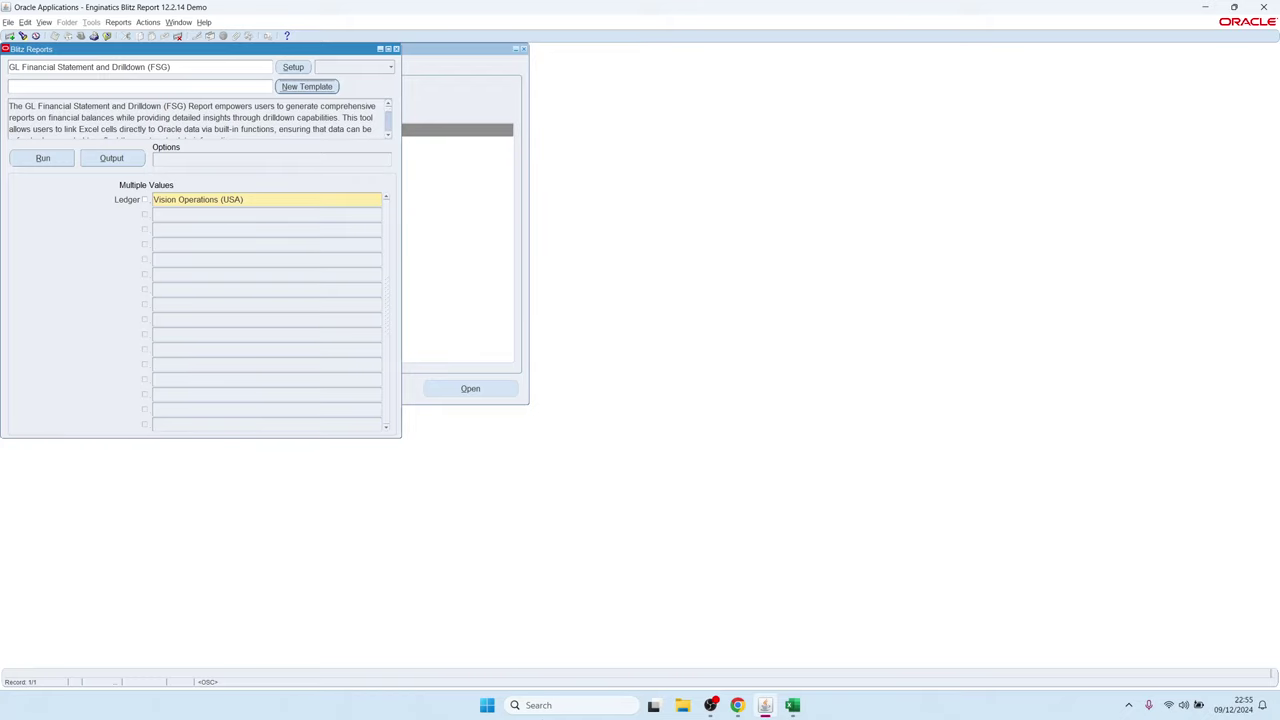
Step: Return to the Excel workbook and add a blank sheet after Income Statement Summary
{"action": "left_click", "coordinate": [792, 705]}
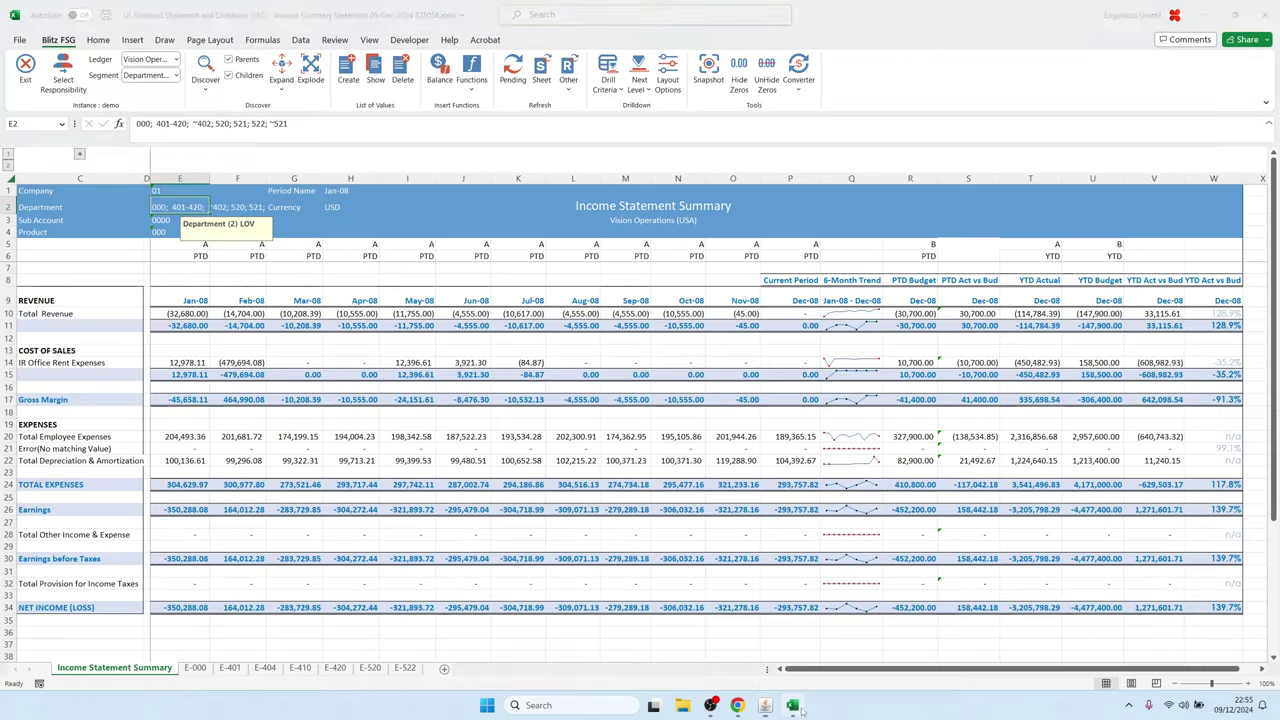
{"action": "left_click", "coordinate": [444, 668]}
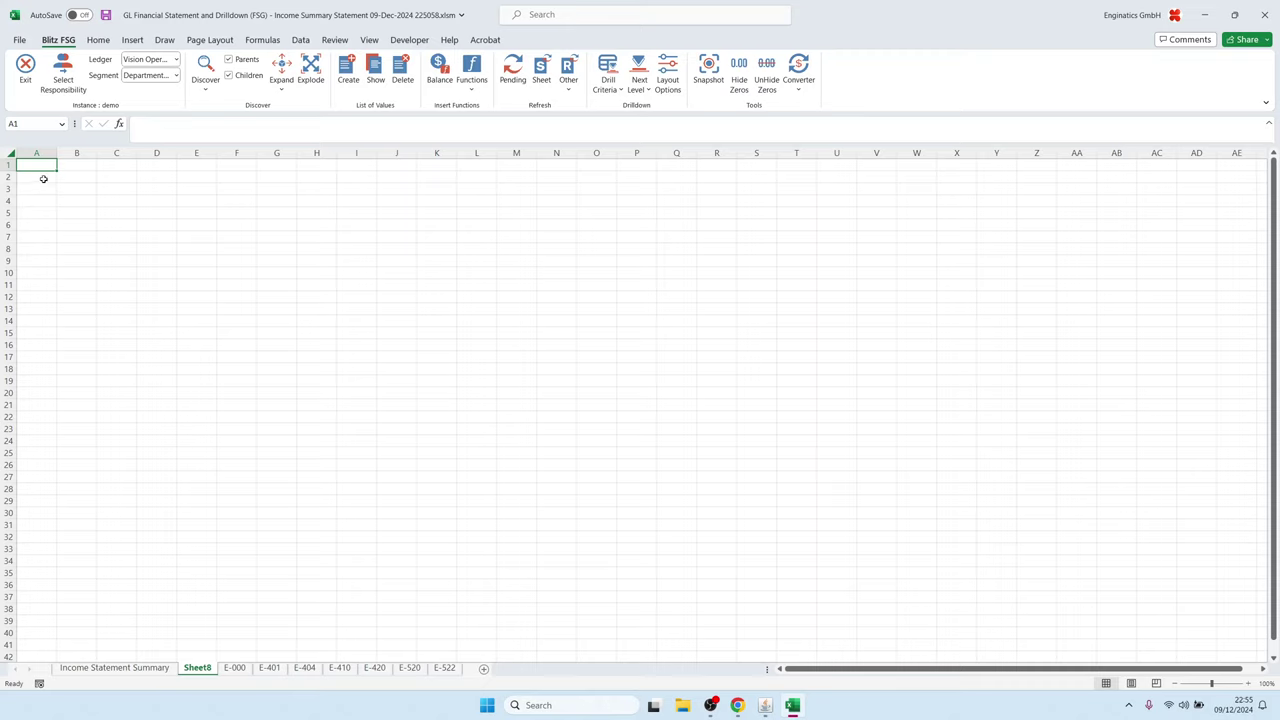
{"action": "left_click", "coordinate": [43, 178]}
Step: Convert the Oracle FSG report named Analysis Report with the Oracle FSG converter
{"action": "left_click", "coordinate": [798, 78]}
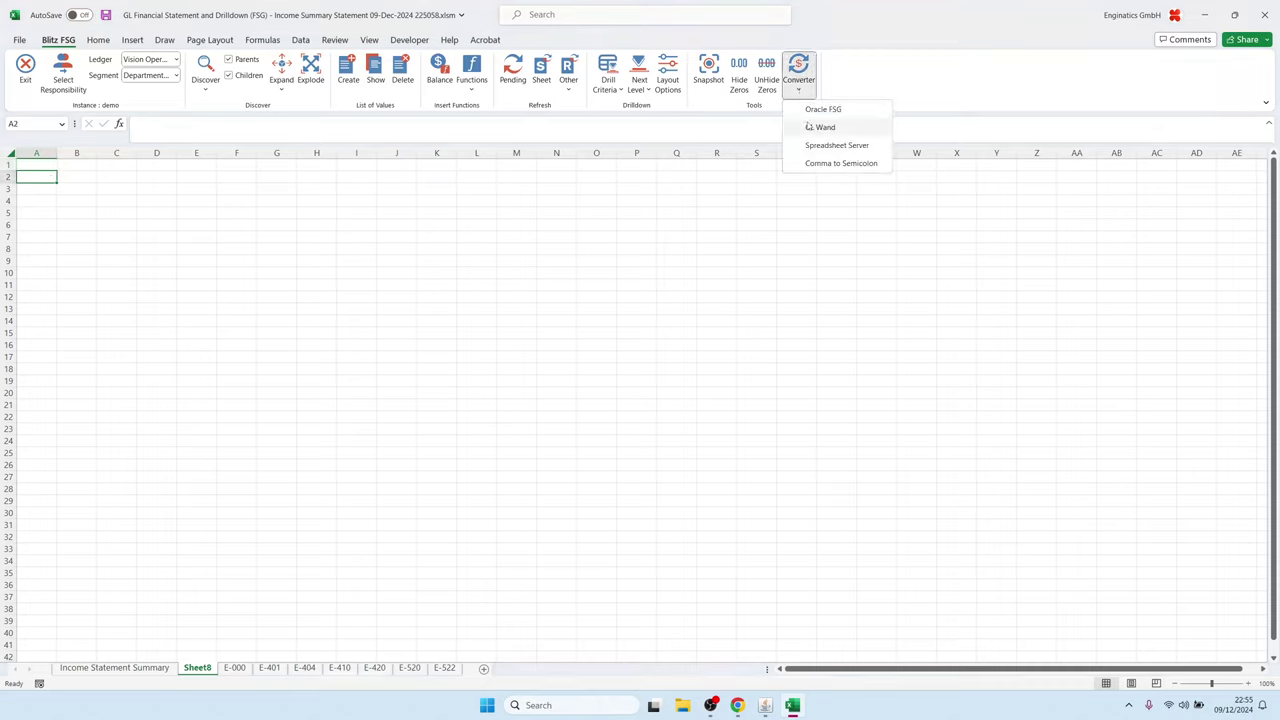
{"action": "left_click", "coordinate": [823, 109]}
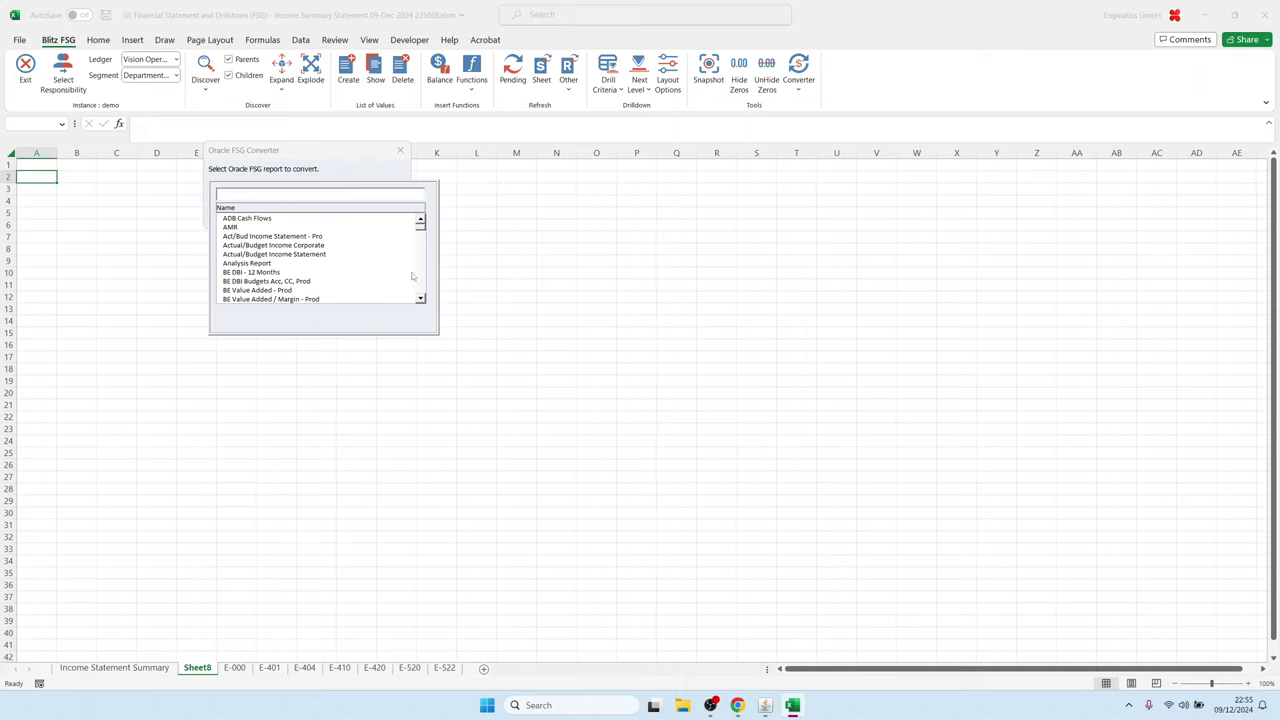
{"action": "scroll", "coordinate": [428, 232], "scroll_direction": "down", "scroll_amount": 2}
{"action": "scroll", "coordinate": [432, 220], "scroll_direction": "up", "scroll_amount": 2}
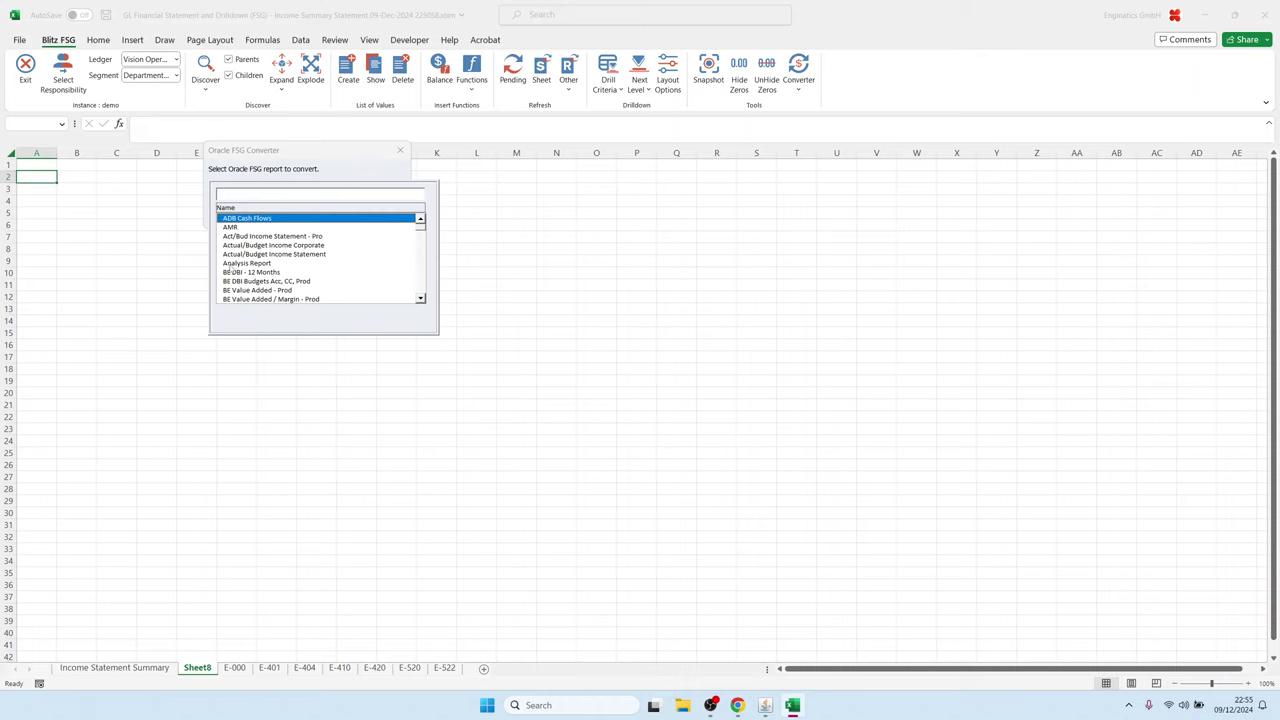
{"action": "left_click", "coordinate": [242, 263]}
{"action": "left_click", "coordinate": [306, 212]}
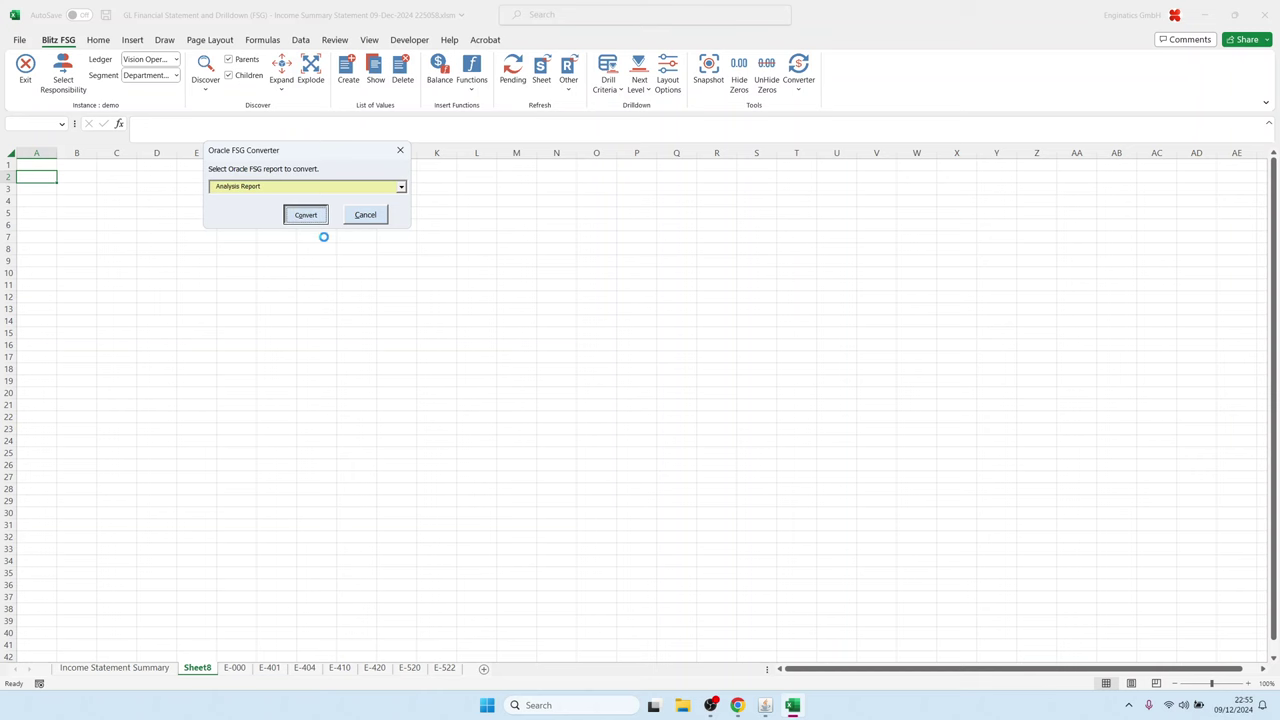
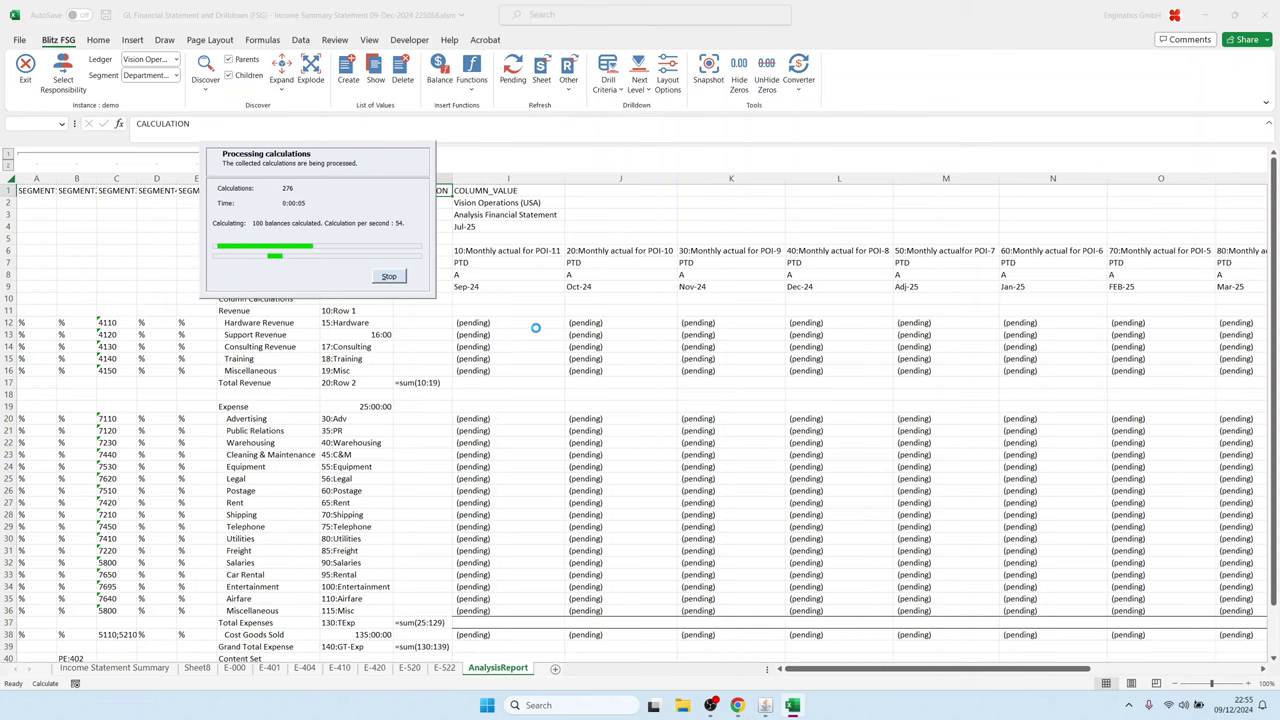
Step: Set the AnalysisReport sheet's current period to Jul-08 and refresh the sheet's balances
{"action": "left_click", "coordinate": [490, 225]}
{"action": "left_click", "coordinate": [172, 123]}
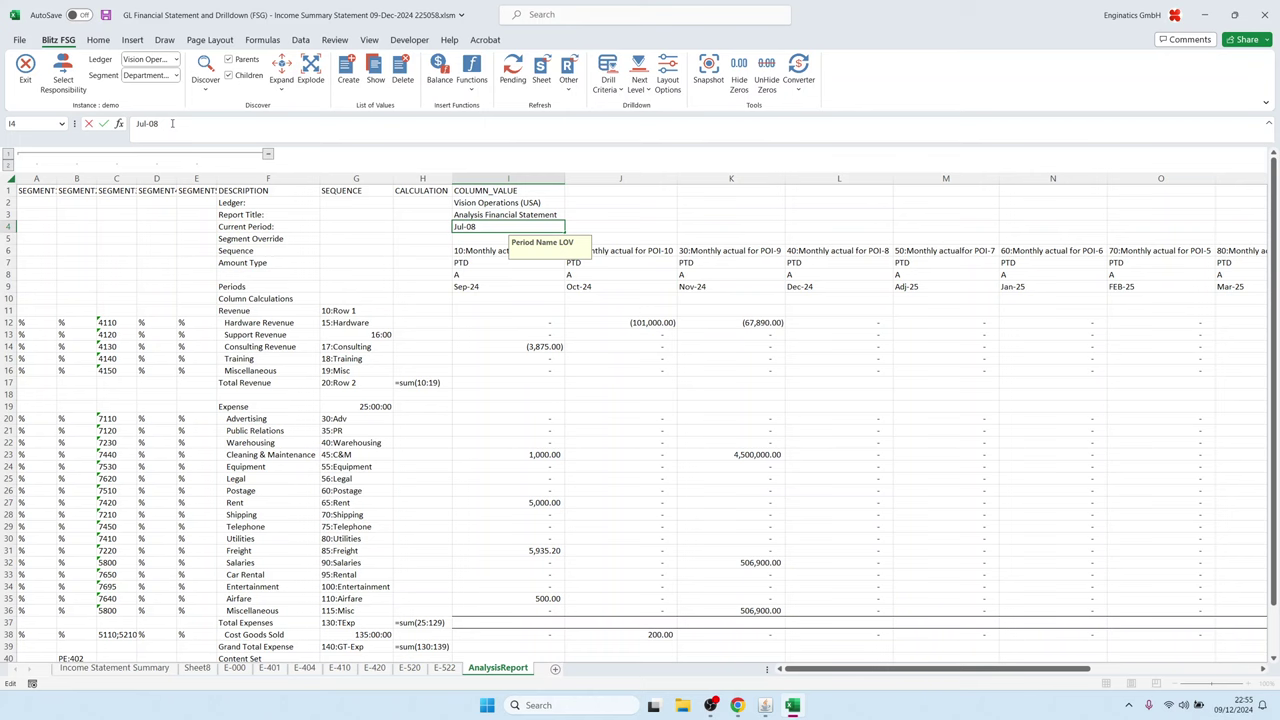
{"action": "key", "text": "Tab"}
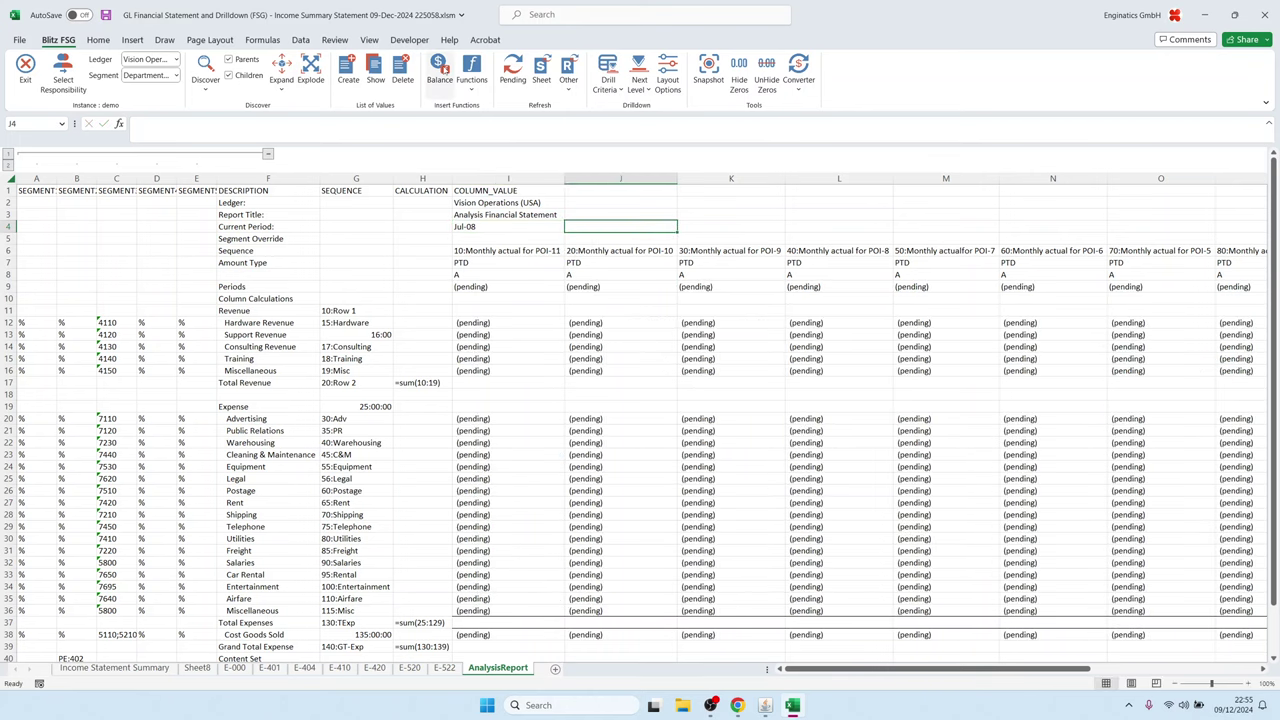
{"action": "left_click", "coordinate": [541, 70]}
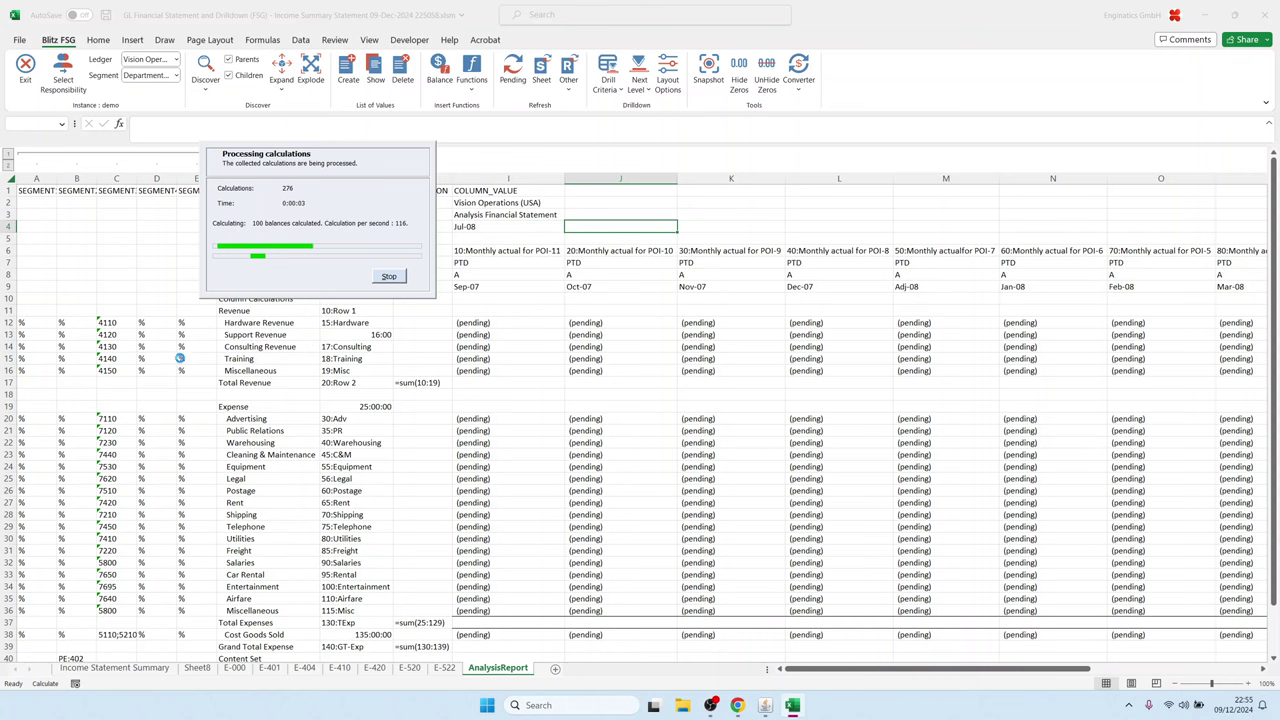
Step: Examine the converted report's segment columns, account values, column sequence headings and the balance formula in J16
{"action": "left_click_drag", "start_coordinate": [37, 178], "coordinate": [198, 178]}
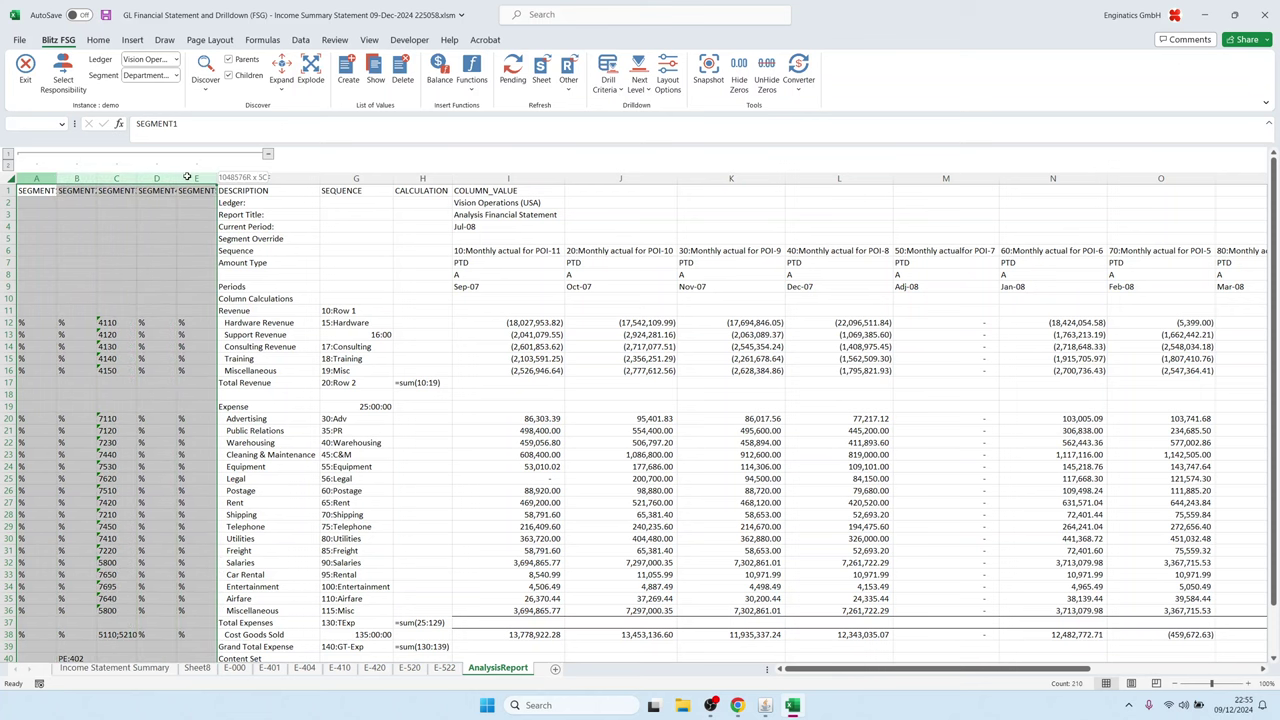
{"action": "left_click", "coordinate": [90, 345]}
{"action": "left_click_drag", "start_coordinate": [28, 322], "coordinate": [190, 322]}
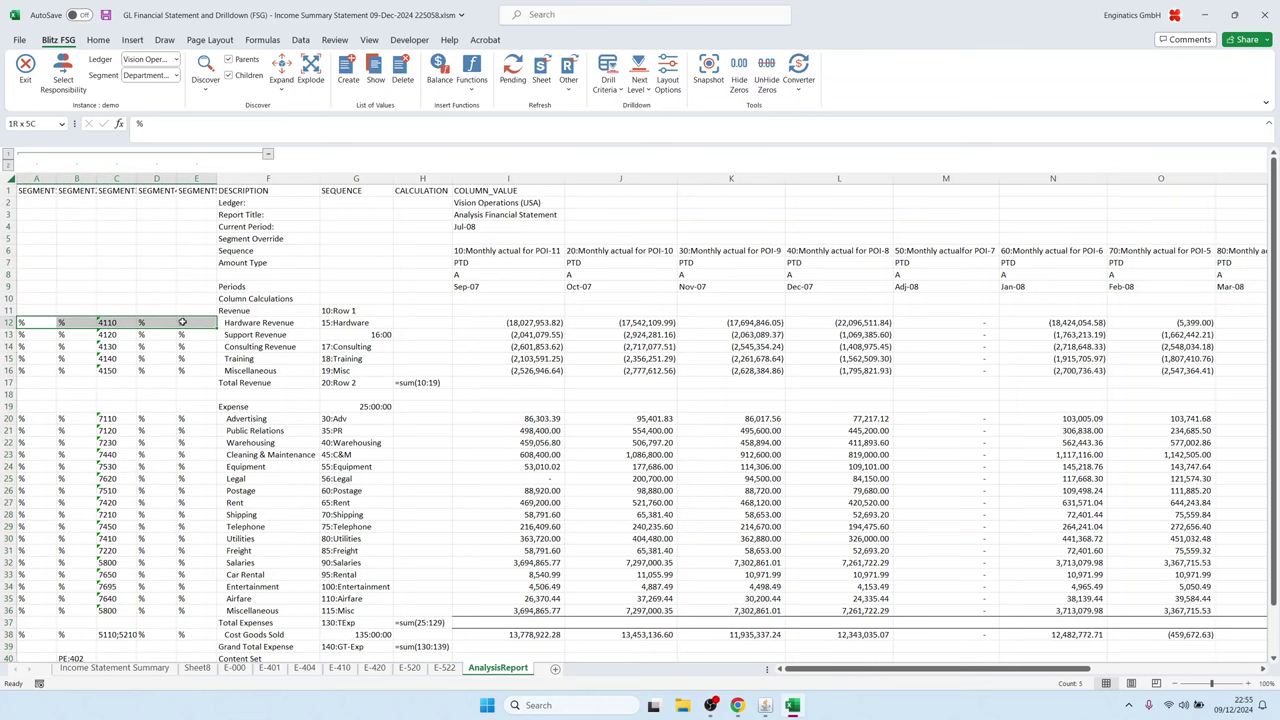
{"action": "left_click_drag", "start_coordinate": [44, 194], "coordinate": [200, 191]}
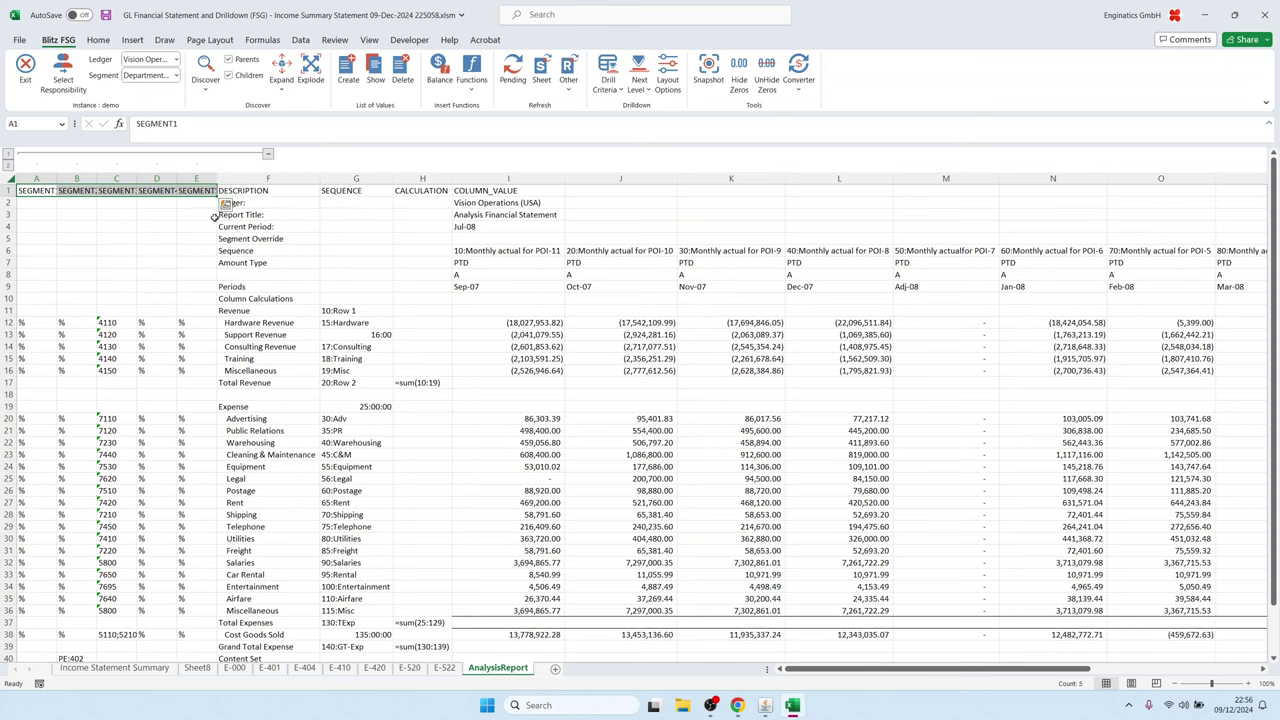
{"action": "left_click", "coordinate": [446, 288]}
{"action": "left_click_drag", "start_coordinate": [490, 248], "coordinate": [720, 250]}
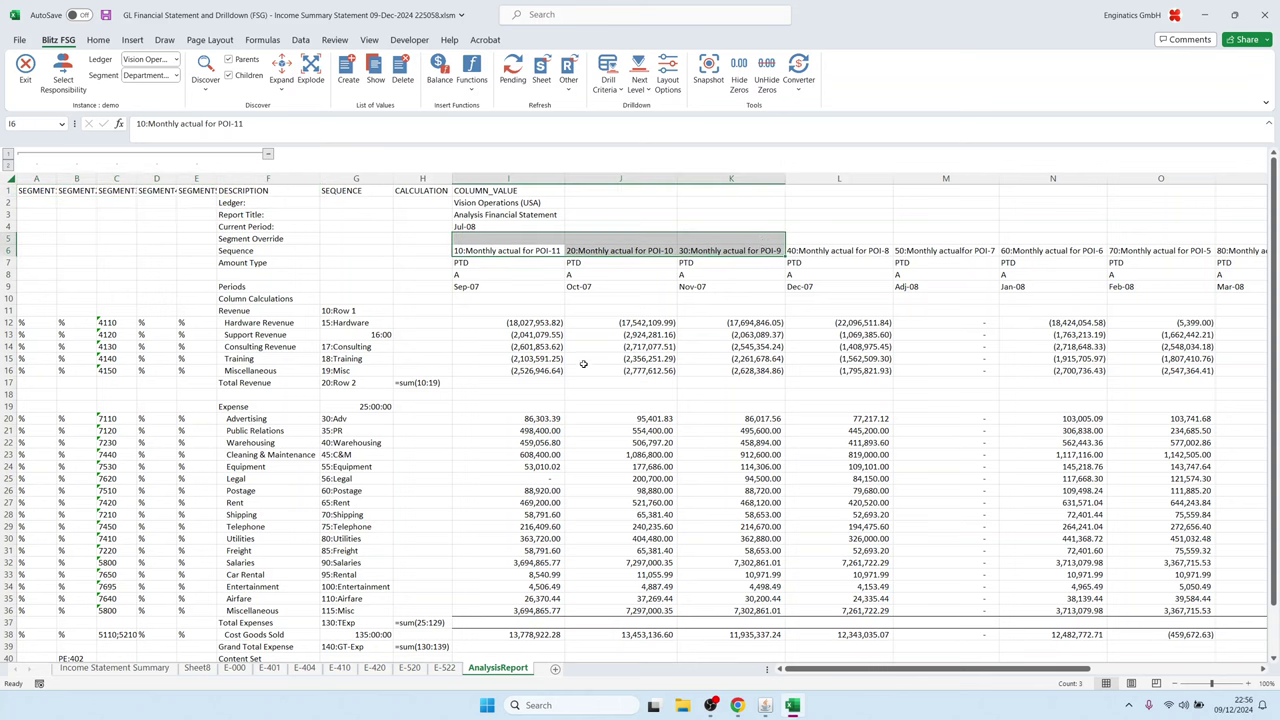
{"action": "left_click", "coordinate": [620, 370]}
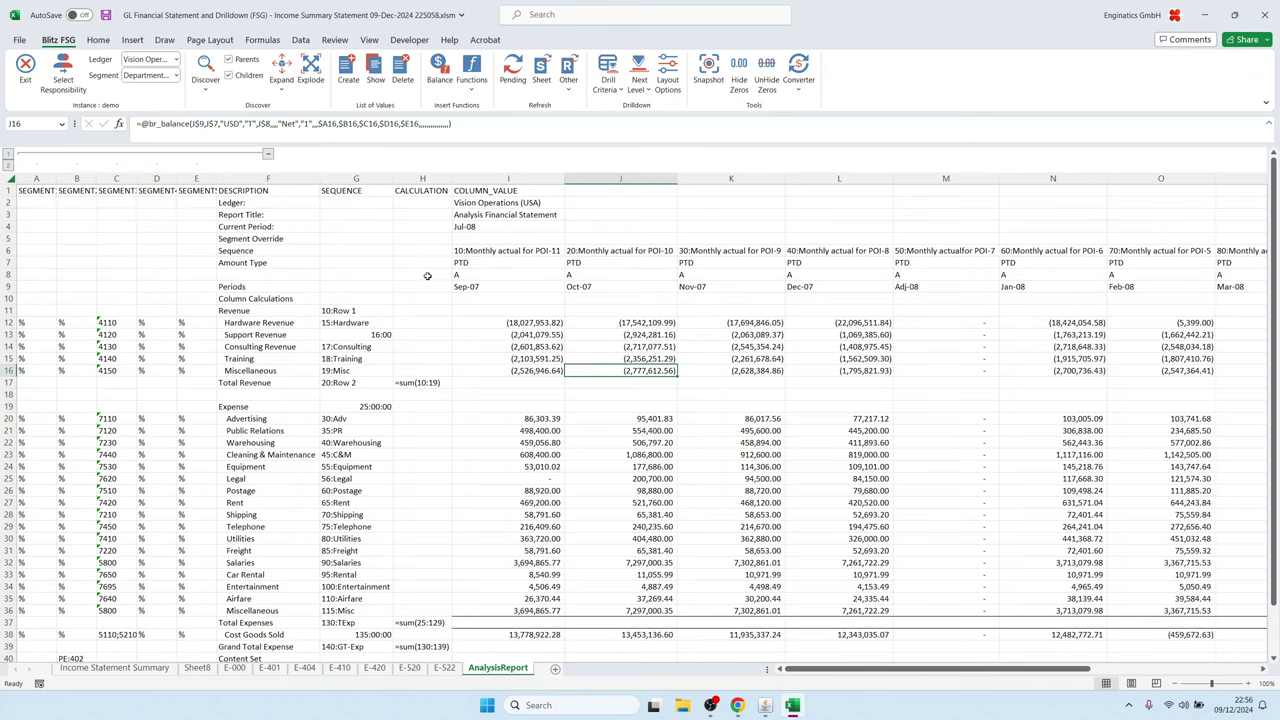
Step: Examine the Total Revenue row and compare its calculation in H17 with the Sequence column entries
{"action": "left_click", "coordinate": [483, 382]}
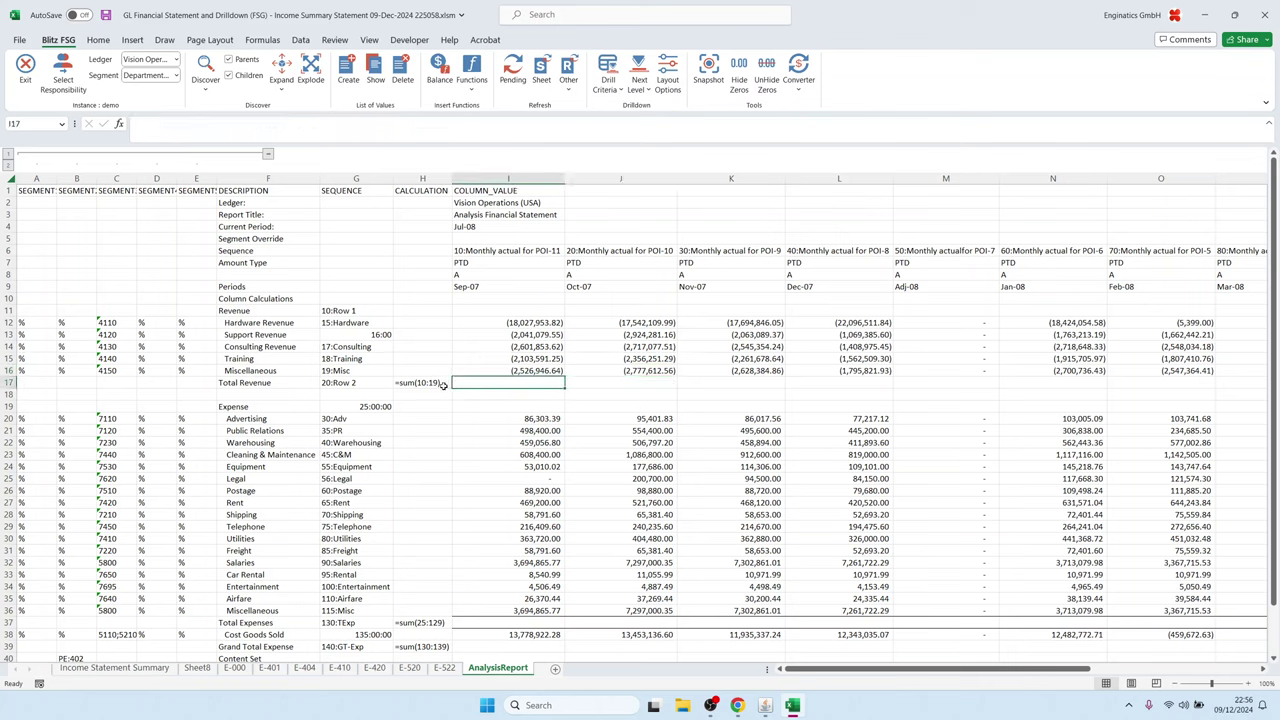
{"action": "left_click", "coordinate": [421, 178]}
{"action": "left_click", "coordinate": [423, 382]}
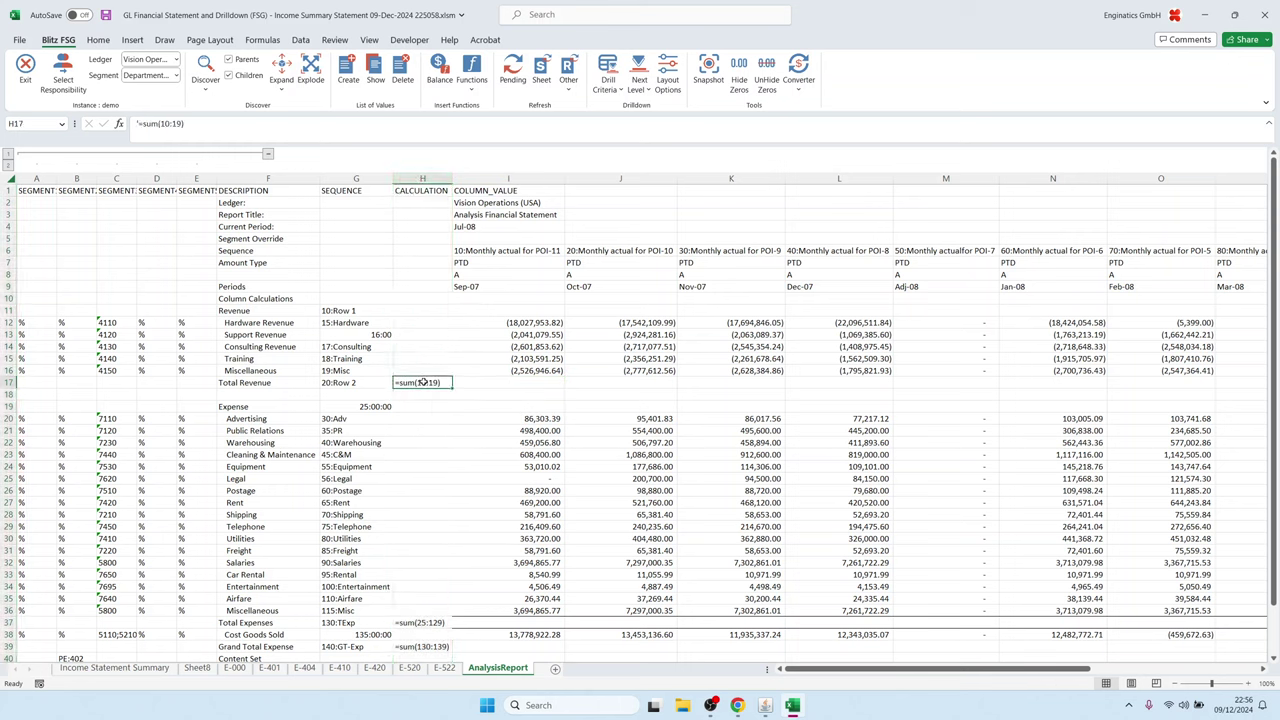
{"action": "left_click", "coordinate": [422, 179]}
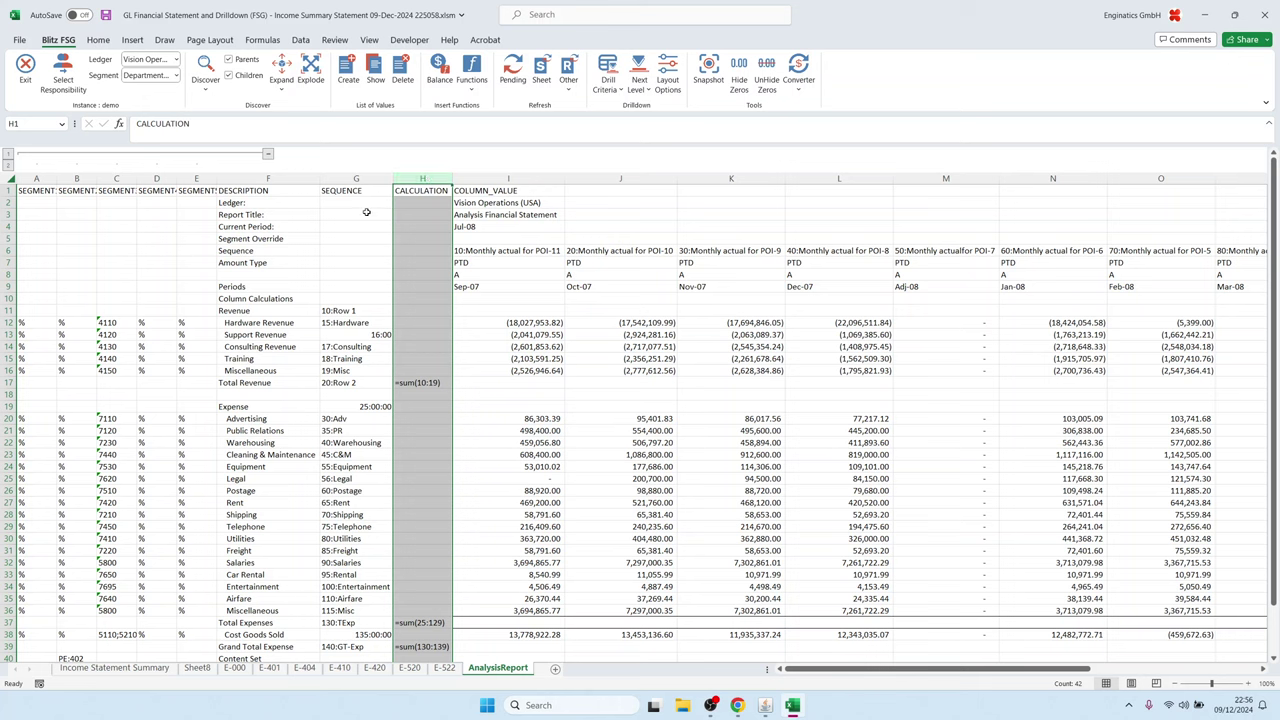
{"action": "left_click_drag", "start_coordinate": [352, 180], "coordinate": [422, 340]}
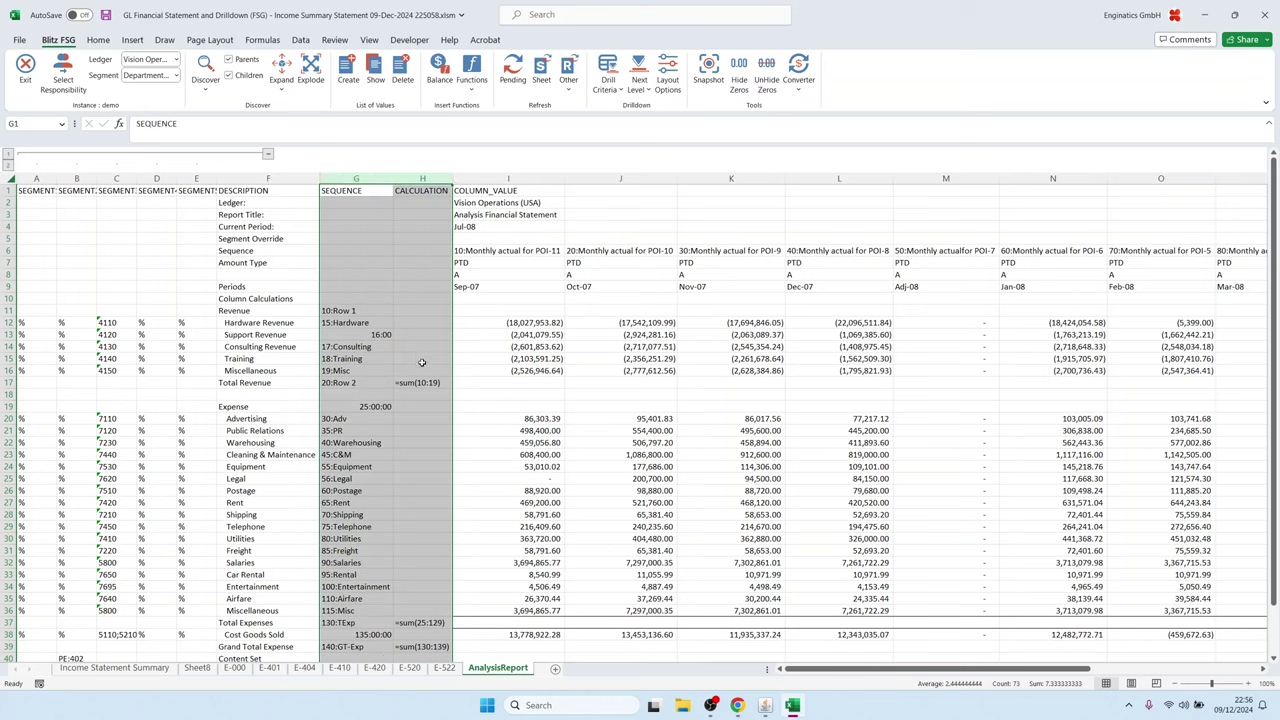
{"action": "left_click", "coordinate": [492, 383]}
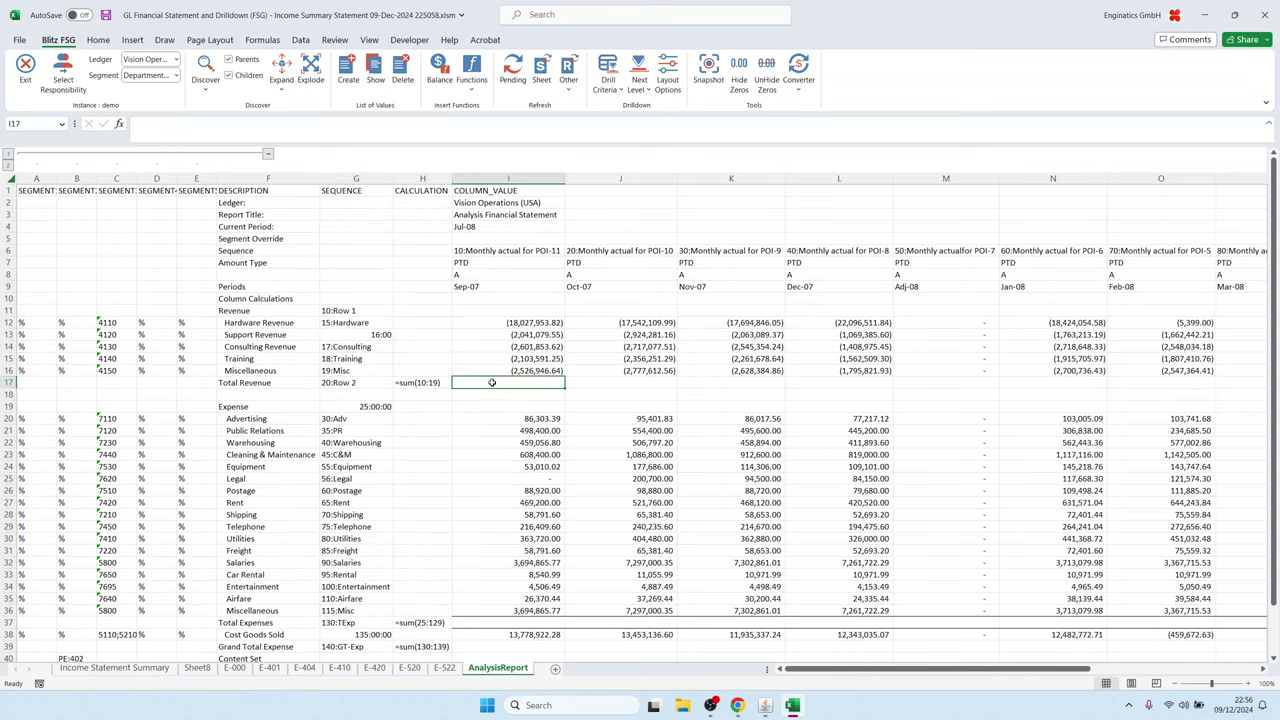
{"action": "left_click", "coordinate": [17, 384]}
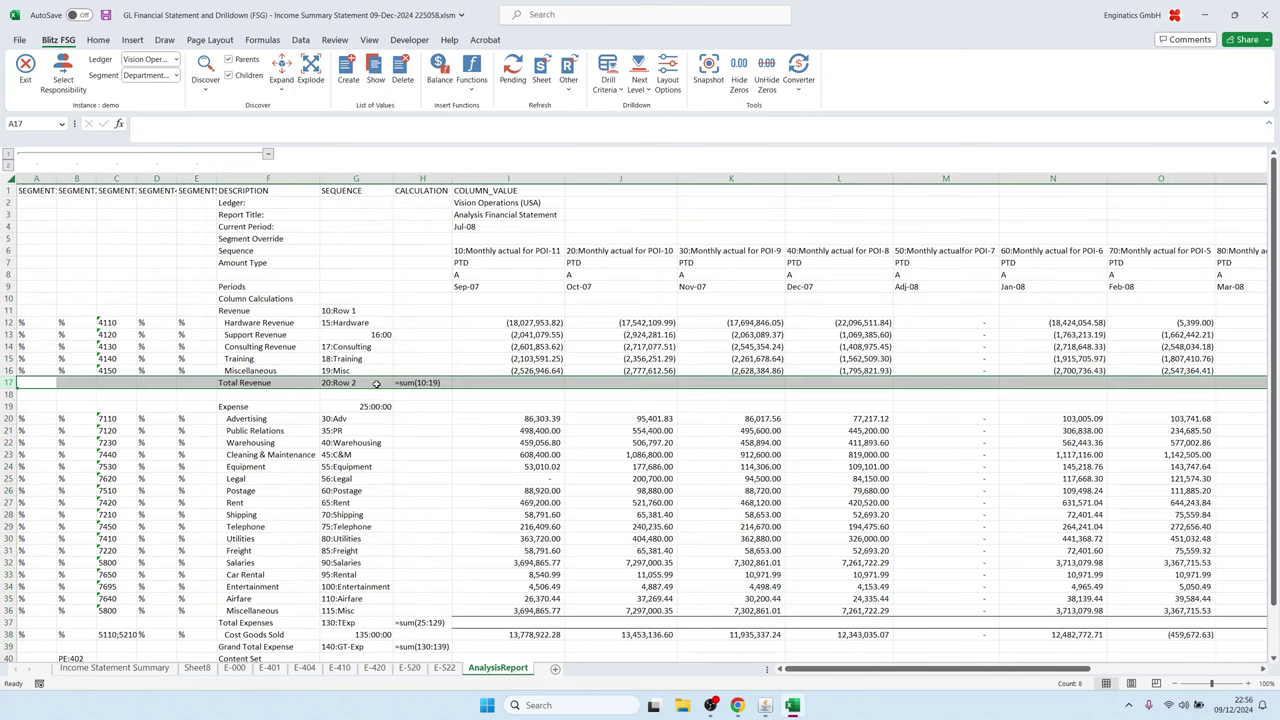
{"action": "left_click", "coordinate": [519, 384]}
{"action": "left_click", "coordinate": [432, 383]}
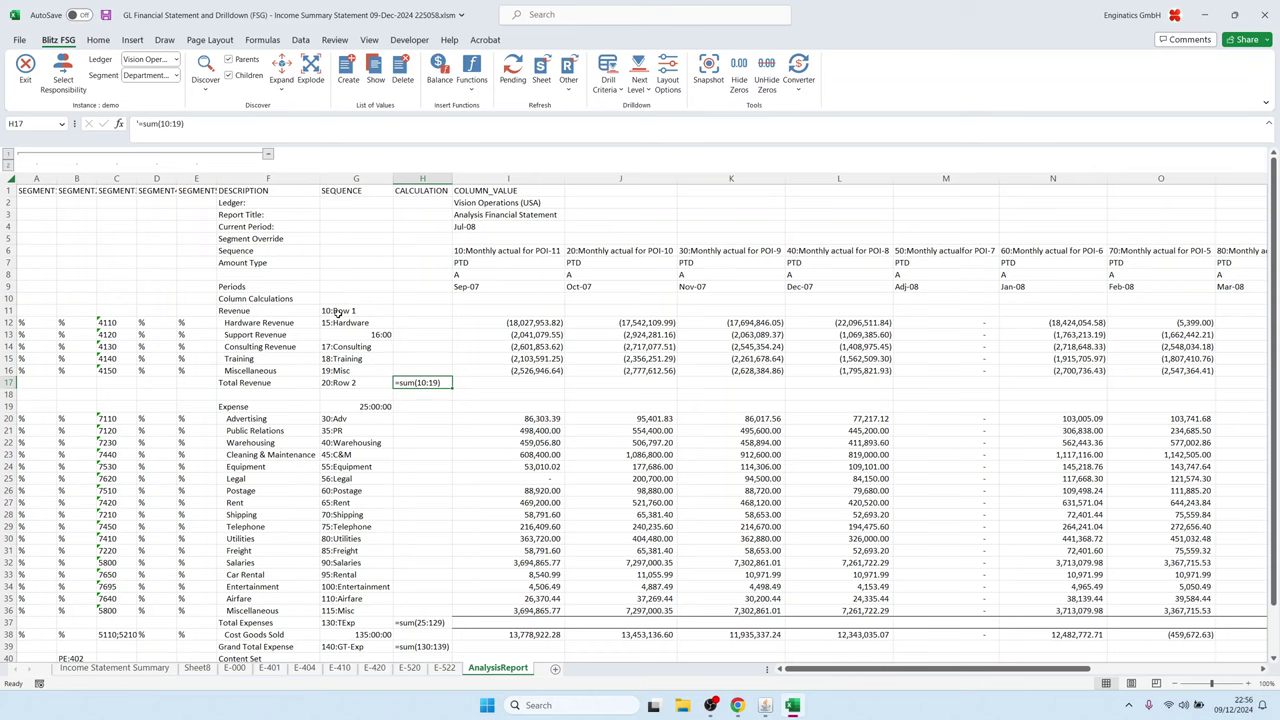
{"action": "left_click_drag", "start_coordinate": [339, 313], "coordinate": [370, 372]}
{"action": "left_click", "coordinate": [524, 381]}
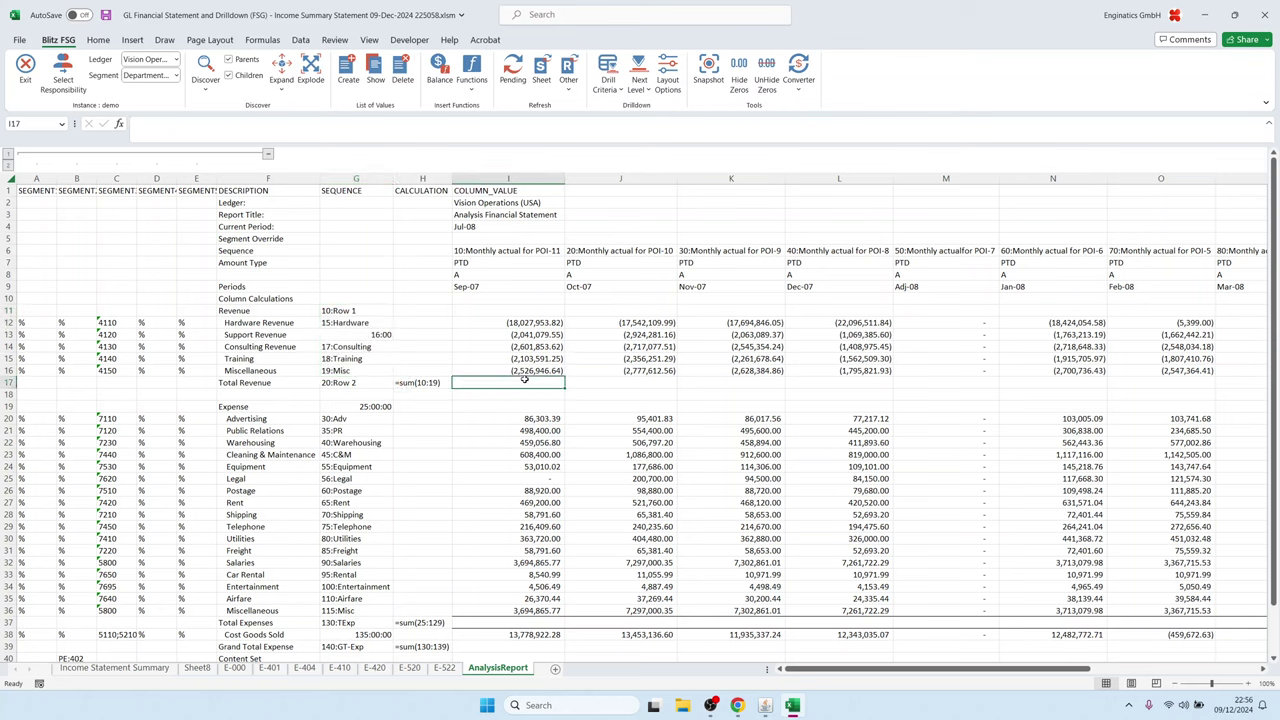
{"action": "type", "text": "sum("}
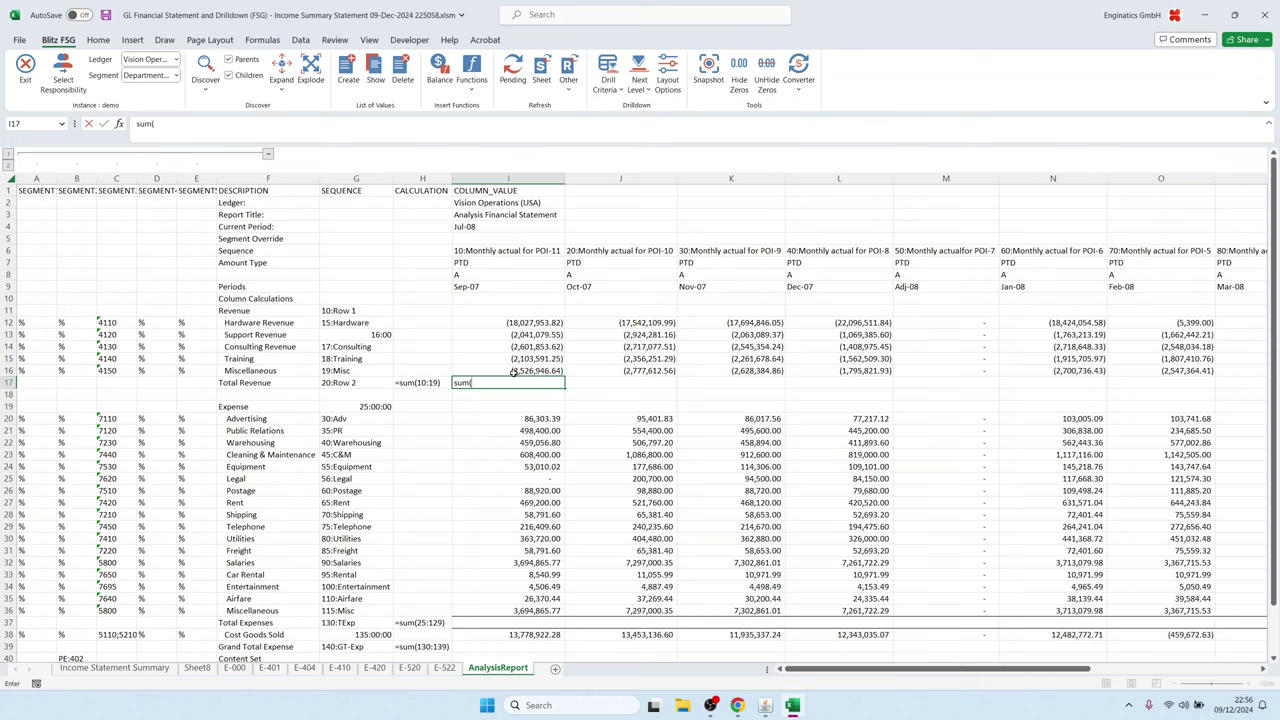
{"action": "left_click", "coordinate": [512, 372]}
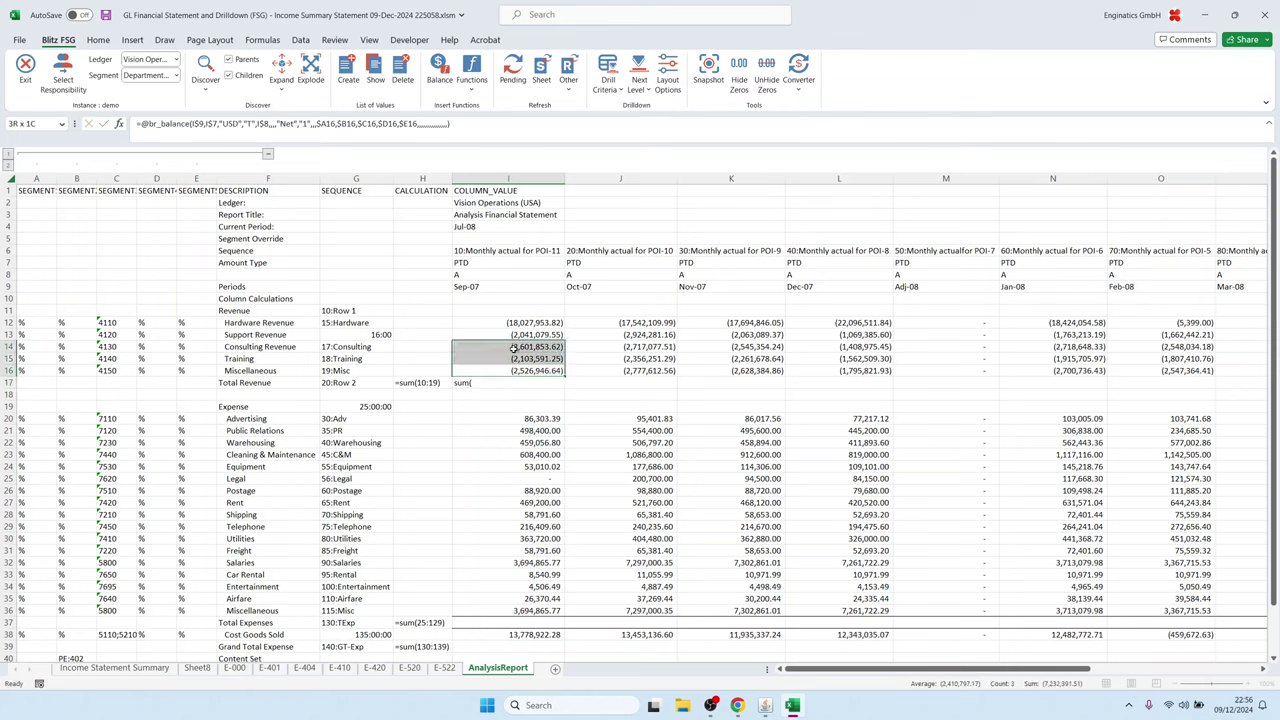
Step: Enter =SUM(I12:I16) as the Sep-07 Total Revenue in I17 and fill the formula across through the Jul-08 column
{"action": "left_click", "coordinate": [491, 386]}
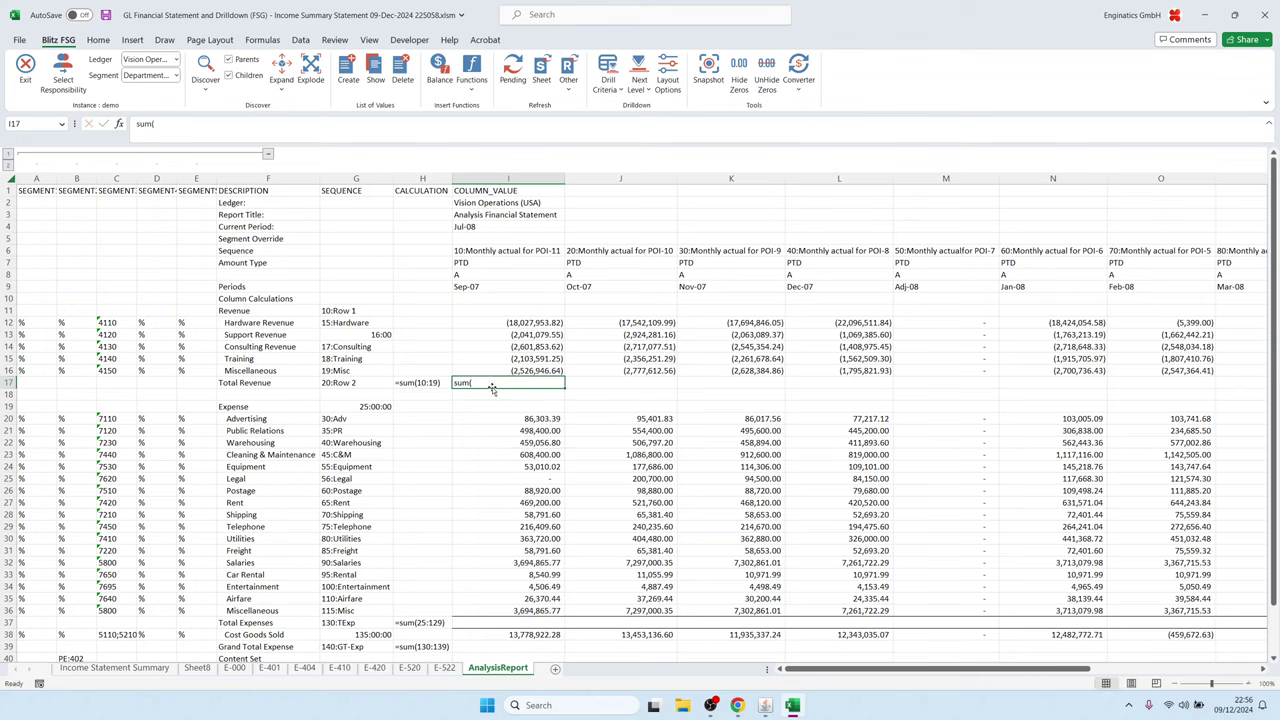
{"action": "type", "text": "=sum("}
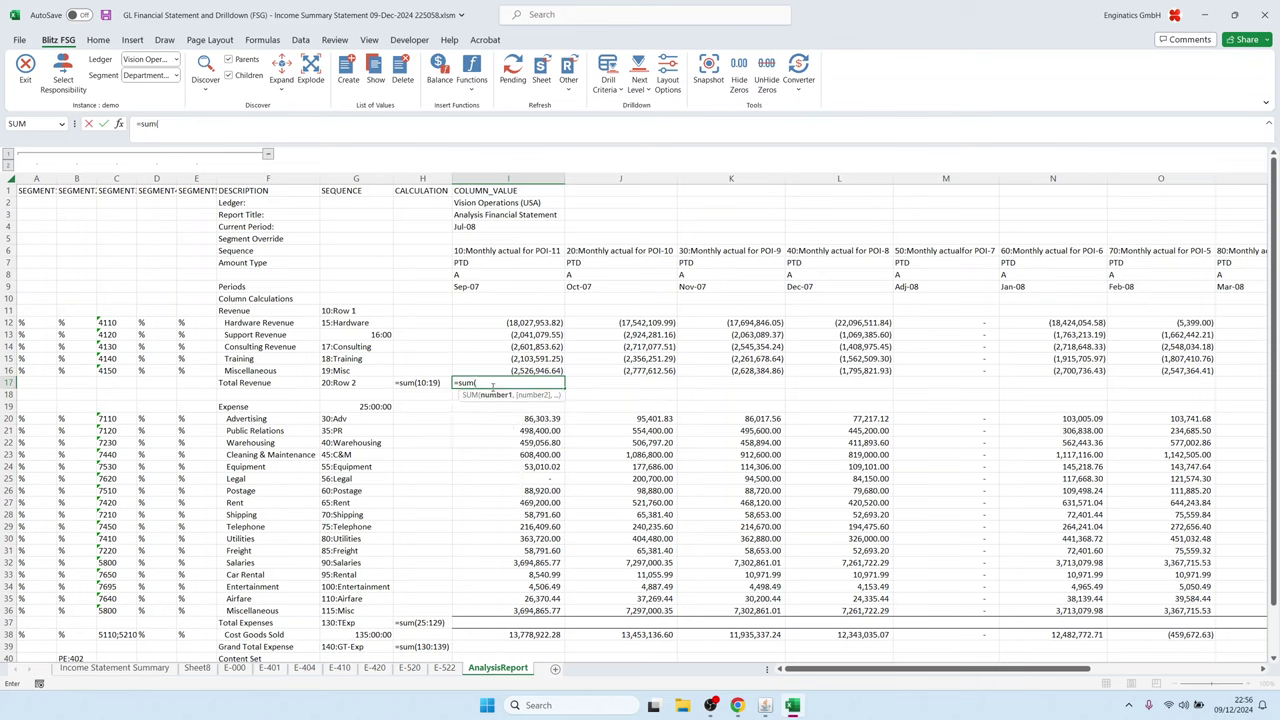
{"action": "left_click_drag", "start_coordinate": [524, 370], "coordinate": [524, 323]}
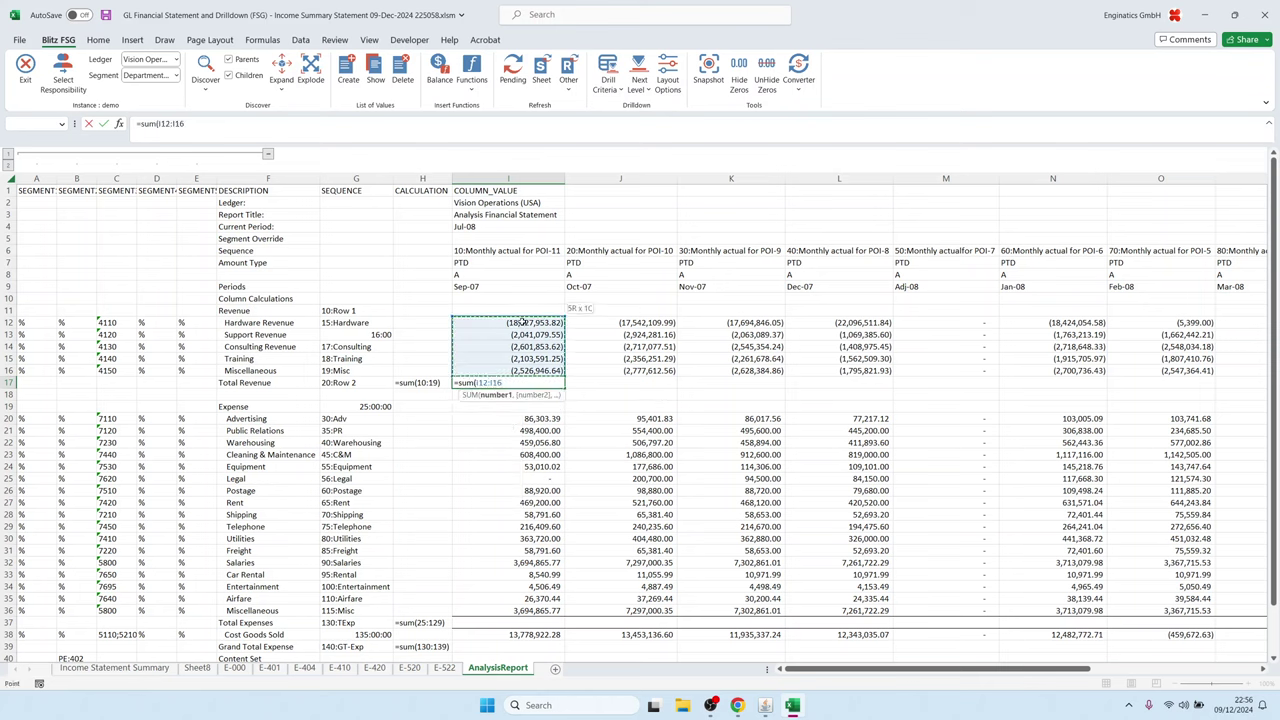
{"action": "key", "text": "Return"}
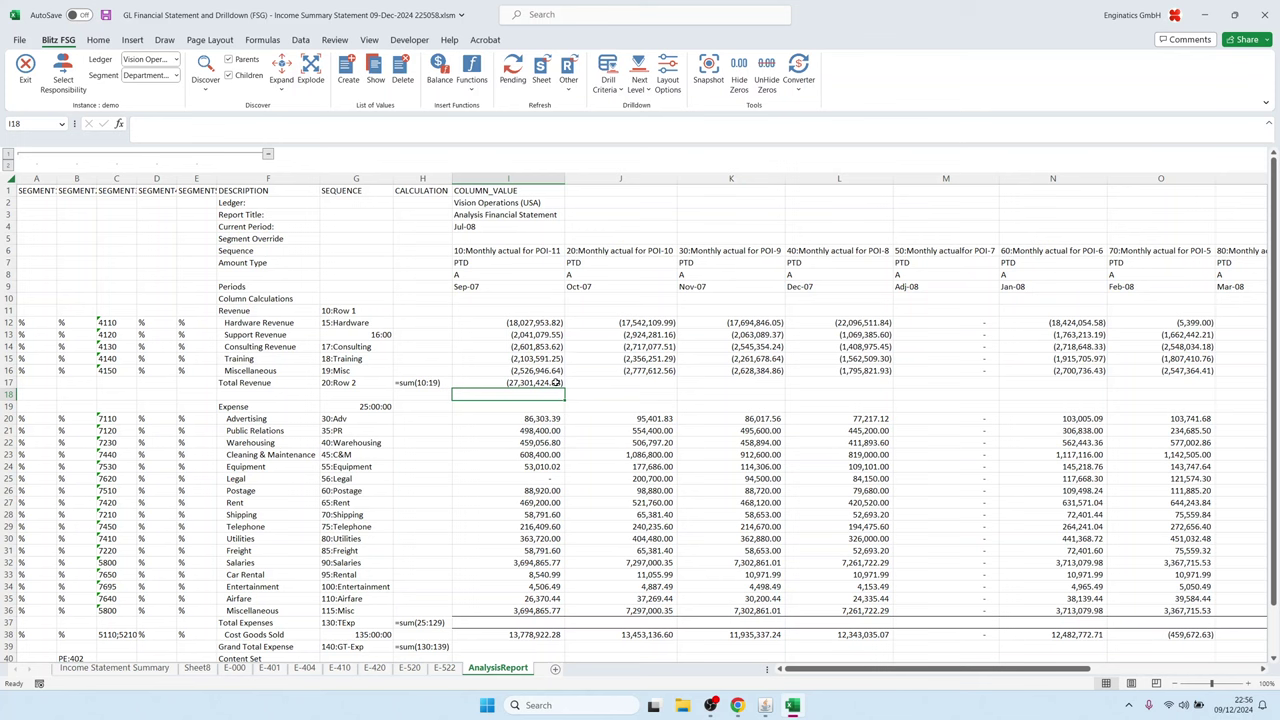
{"action": "left_click", "coordinate": [556, 384]}
{"action": "left_click_drag", "start_coordinate": [566, 389], "coordinate": [952, 370]}
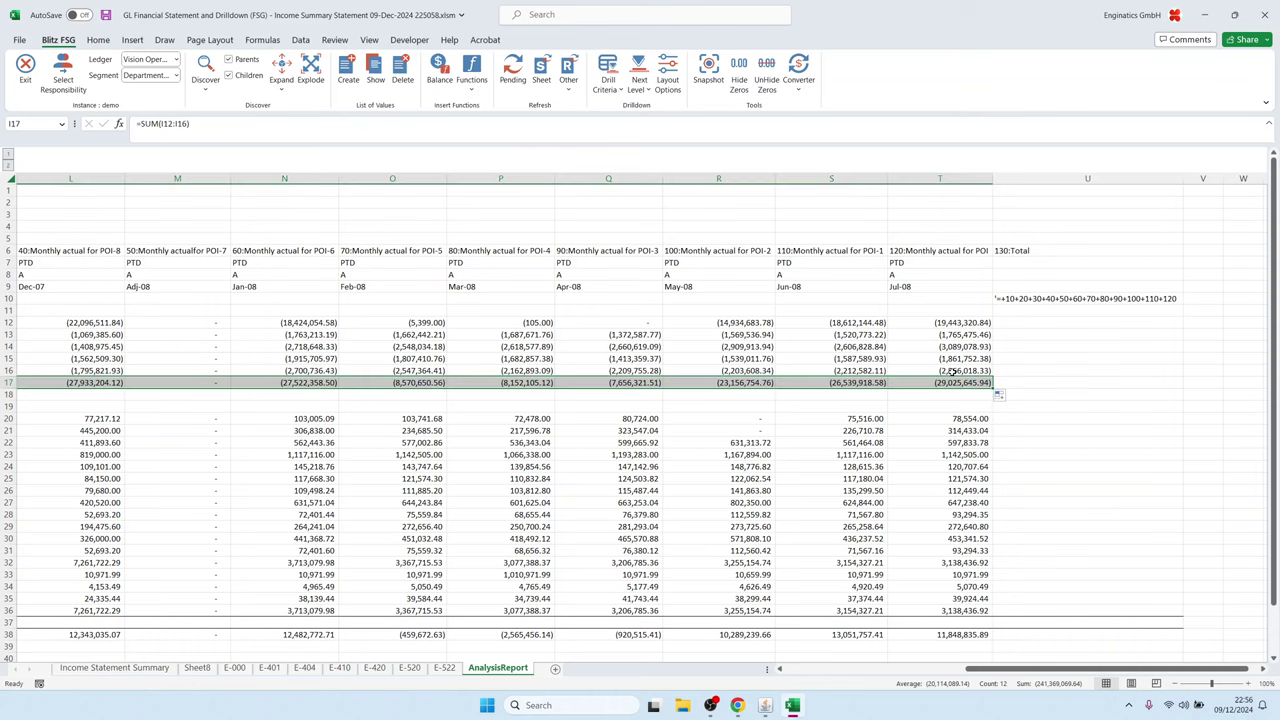
Step: Enter =SUM(I20:I36) as the Sep-07 Total Expenses in I37 and fill the formula across through the Jun-08 column
{"action": "key", "text": "Home"}
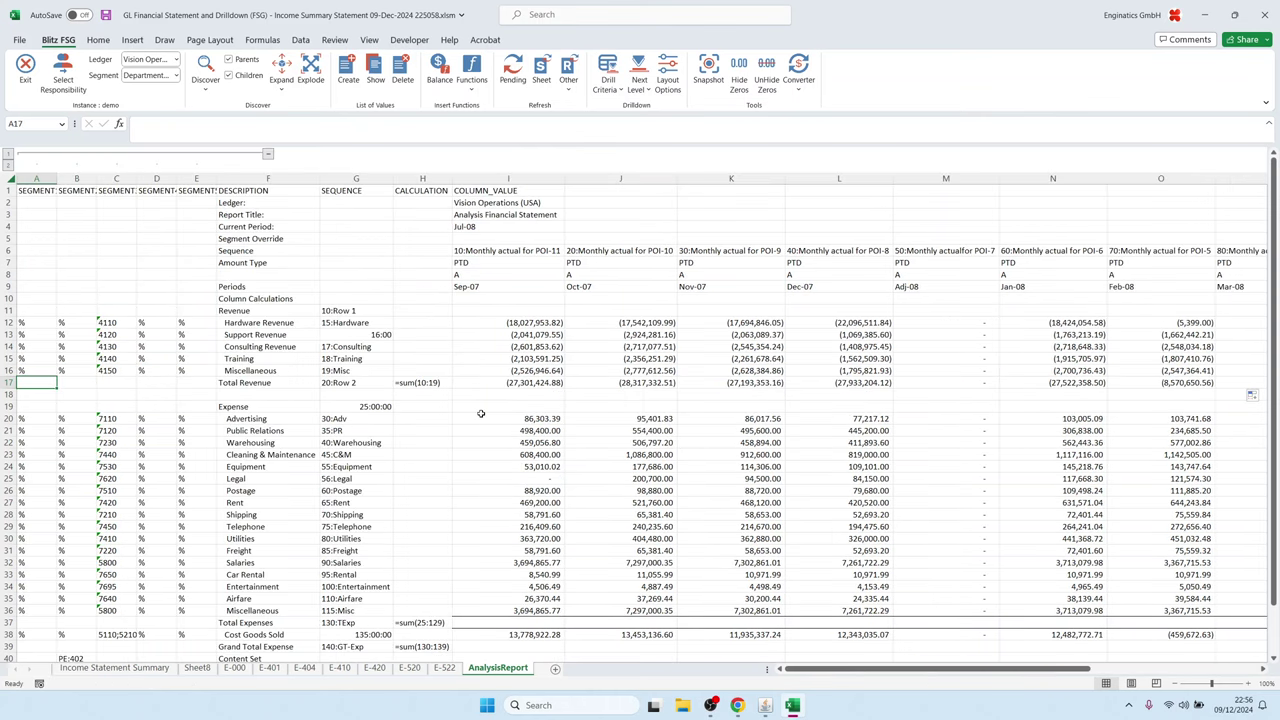
{"action": "scroll", "coordinate": [481, 413], "scroll_direction": "down", "scroll_amount": 2}
{"action": "left_click", "coordinate": [425, 550]}
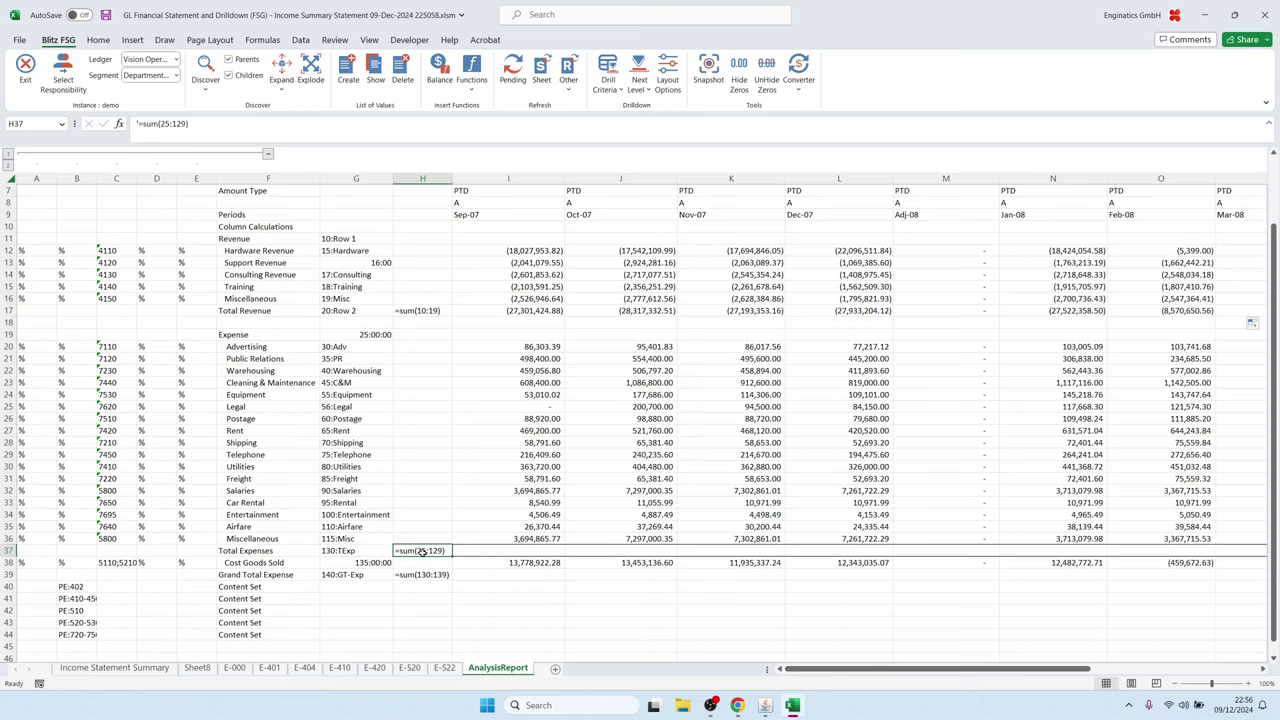
{"action": "left_click_drag", "start_coordinate": [341, 346], "coordinate": [345, 537]}
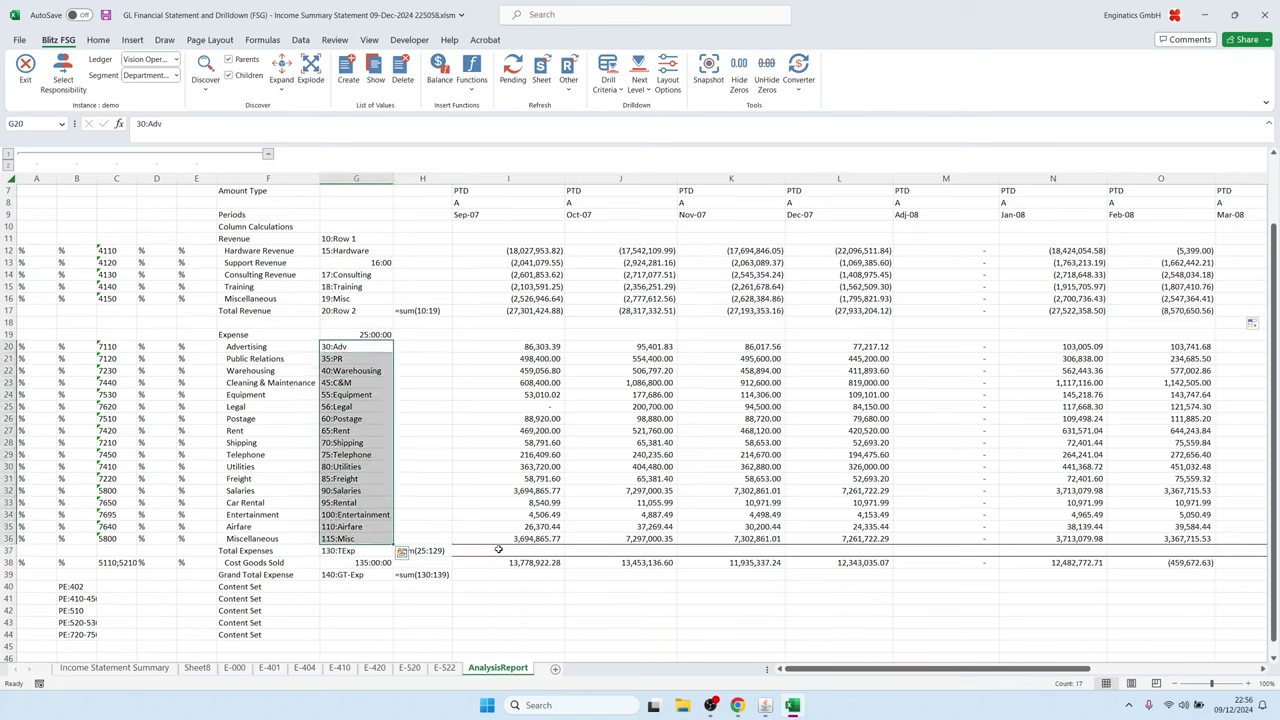
{"action": "left_click", "coordinate": [500, 550]}
{"action": "type", "text": "=sum("}
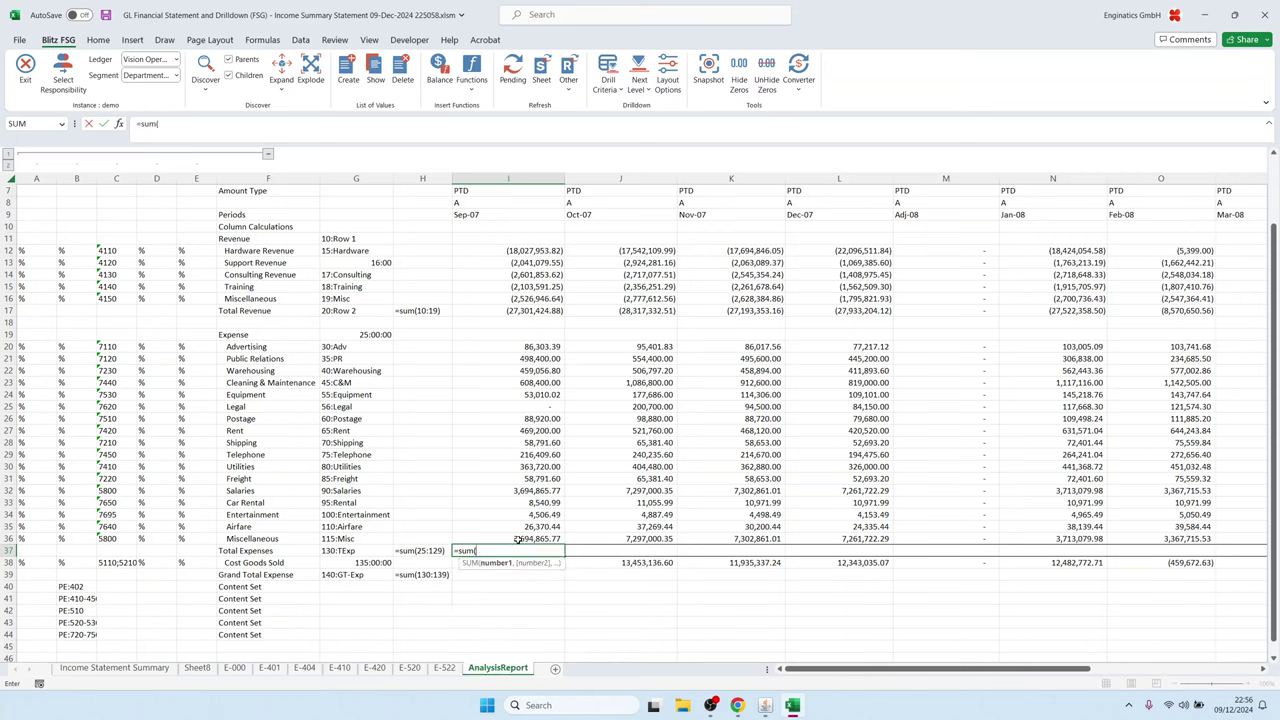
{"action": "left_click_drag", "start_coordinate": [517, 539], "coordinate": [509, 344]}
{"action": "key", "text": "Return"}
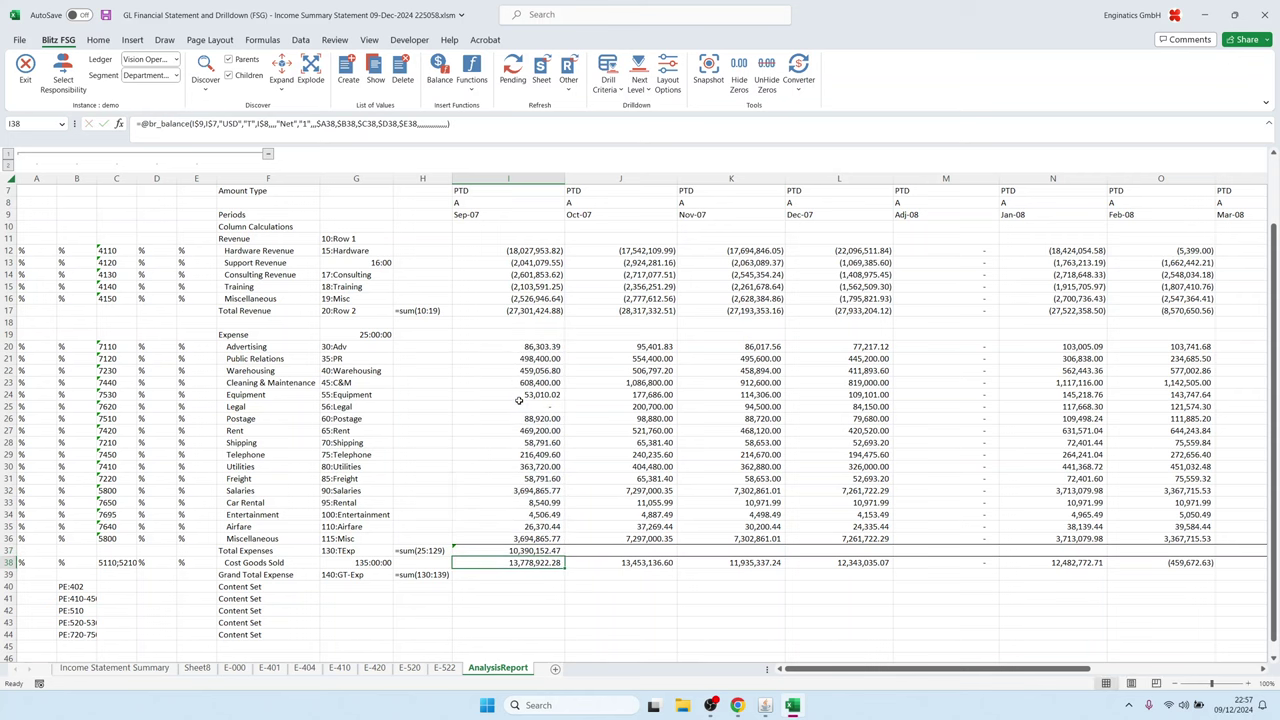
{"action": "left_click", "coordinate": [543, 547]}
{"action": "left_click_drag", "start_coordinate": [566, 556], "coordinate": [1188, 563]}
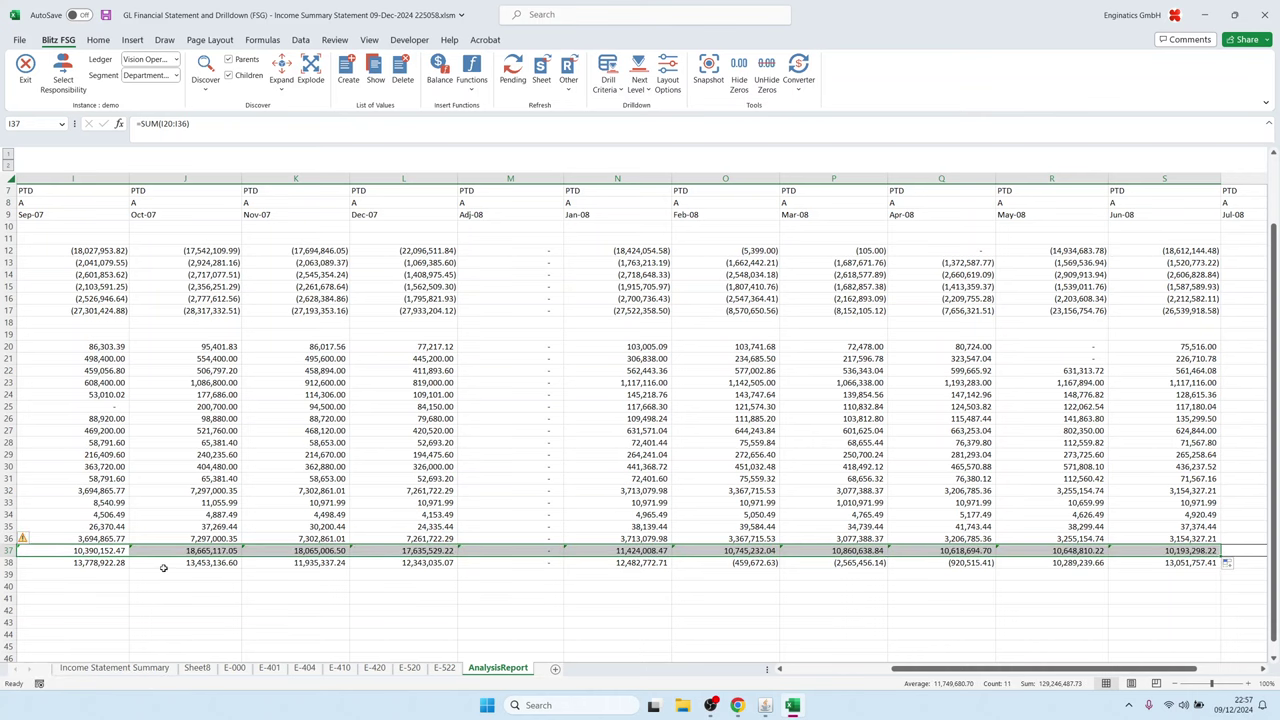
Step: Enter =SUM(I37:I38) as the Sep-07 Grand Total Expense in I39 and fill the formula across through the Jul-08 column
{"action": "left_click", "coordinate": [162, 571]}
{"action": "key", "text": "Left"}
{"action": "key", "text": "Left"}
{"action": "key", "text": "Left"}
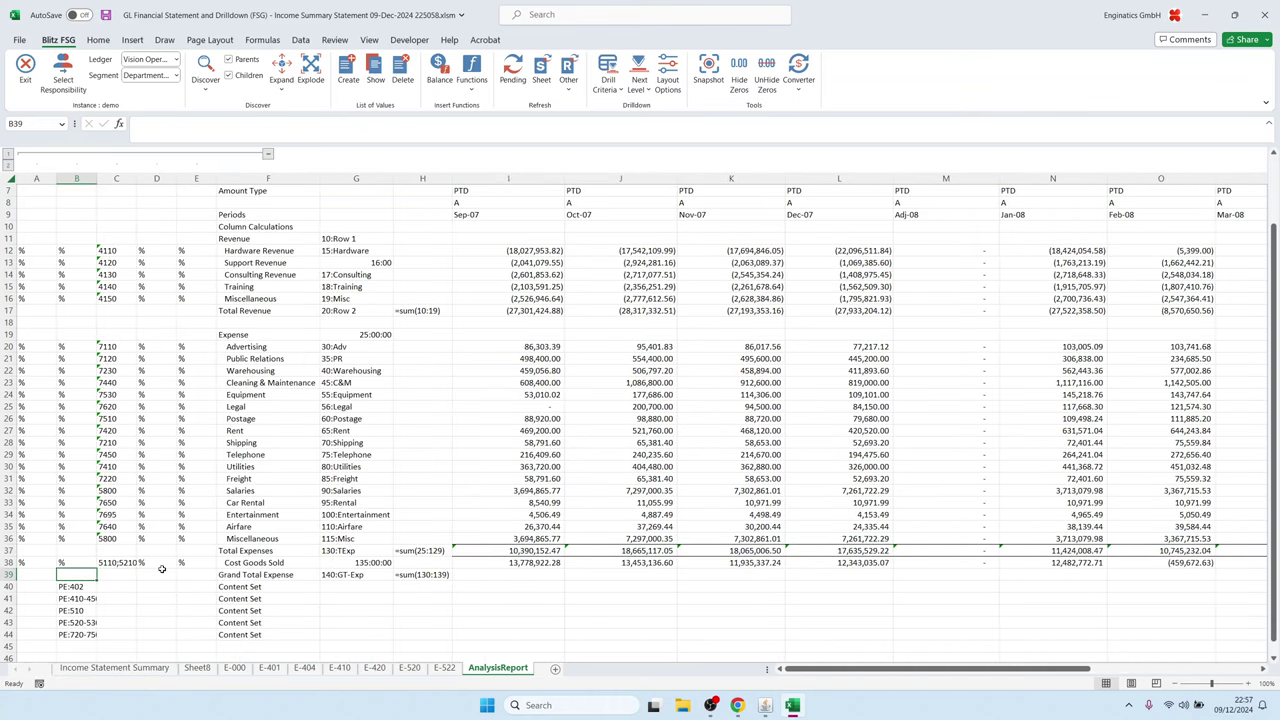
{"action": "left_click", "coordinate": [443, 576]}
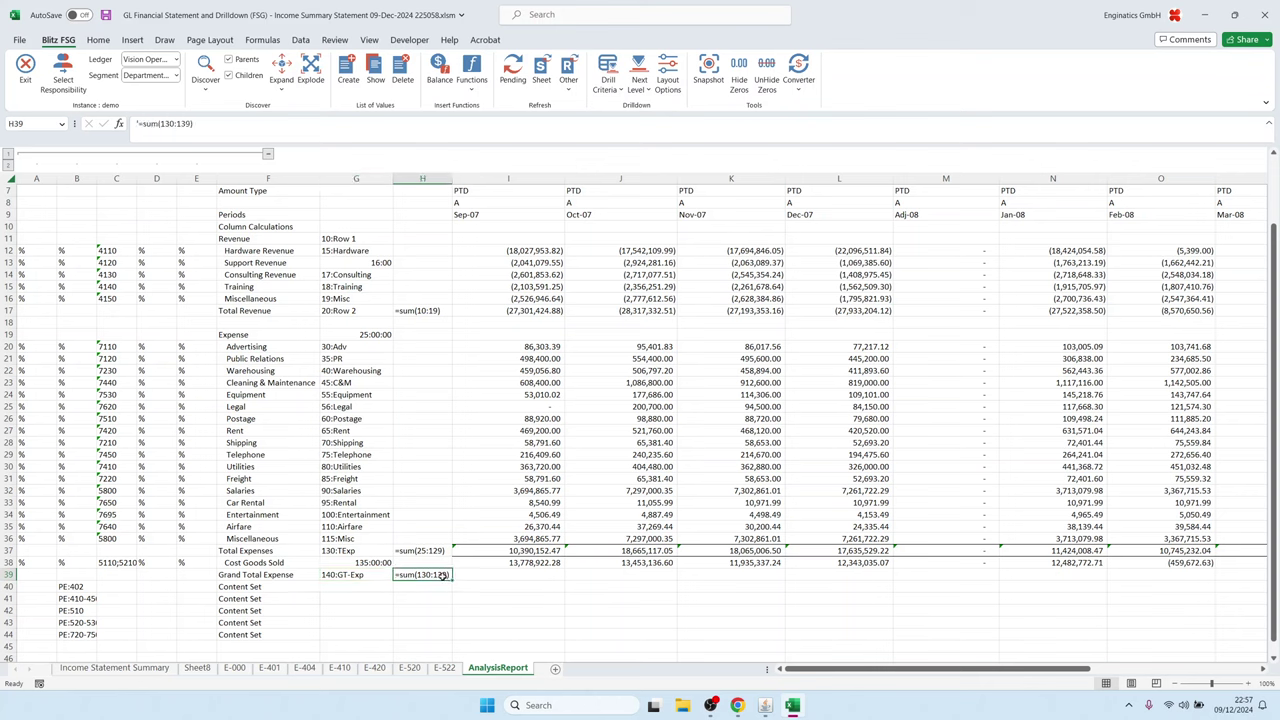
{"action": "left_click", "coordinate": [511, 577]}
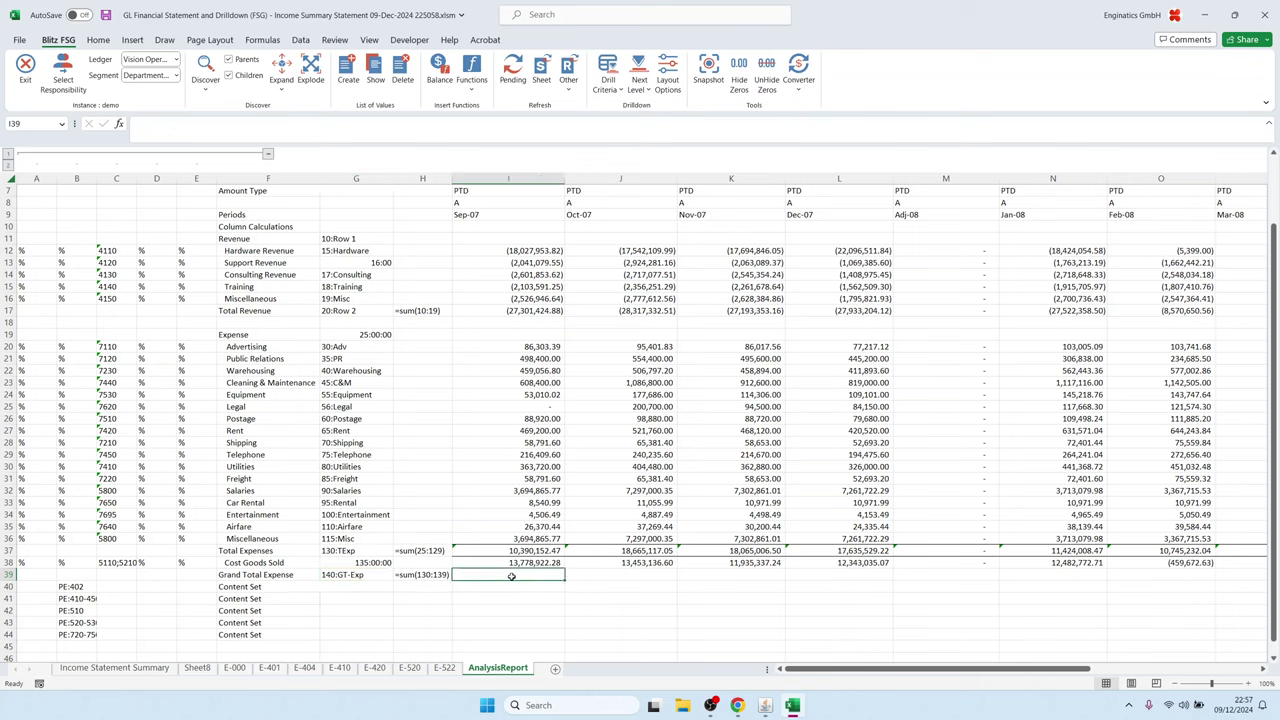
{"action": "left_click", "coordinate": [340, 552]}
{"action": "left_click", "coordinate": [352, 563]}
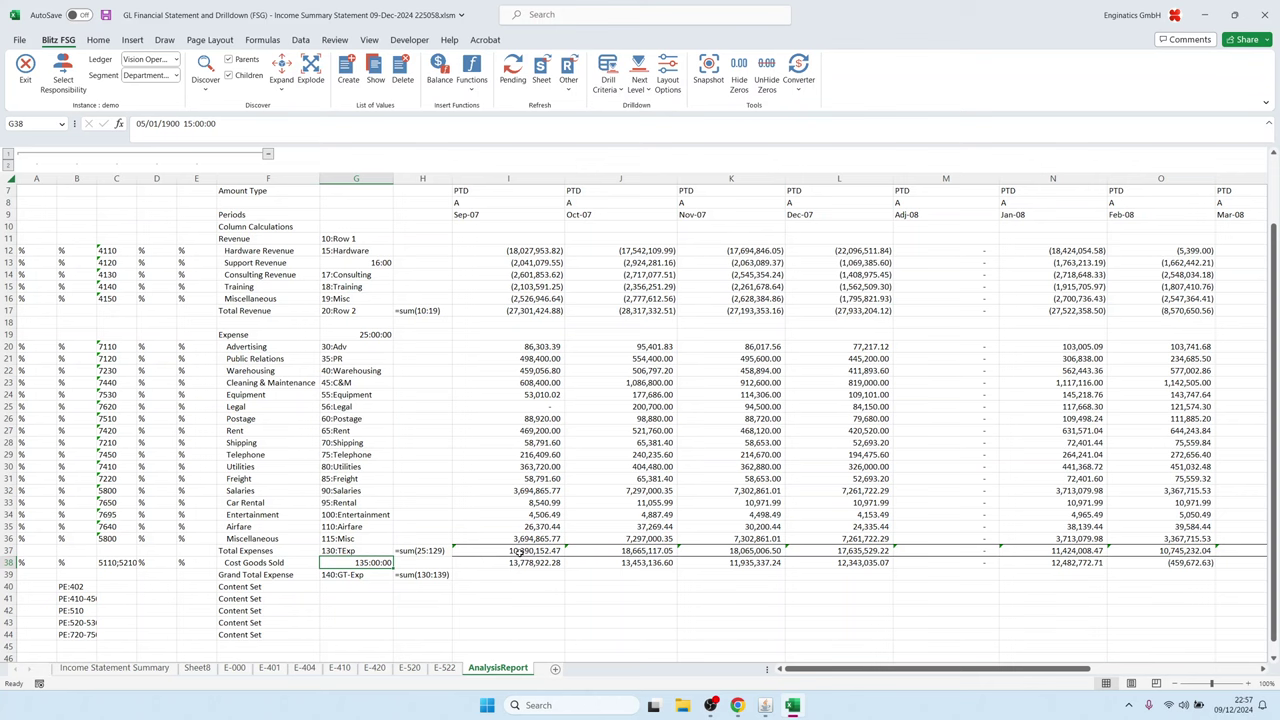
{"action": "left_click", "coordinate": [518, 558]}
{"action": "left_click", "coordinate": [500, 574]}
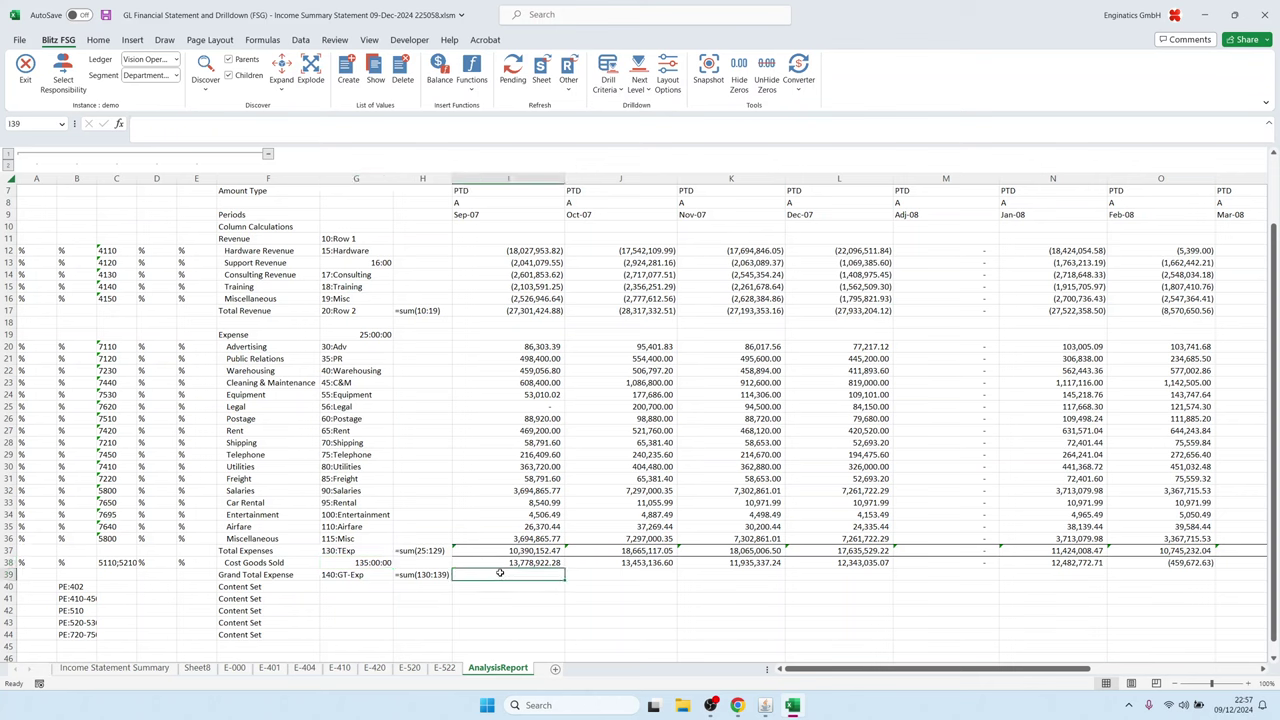
{"action": "type", "text": "=sum("}
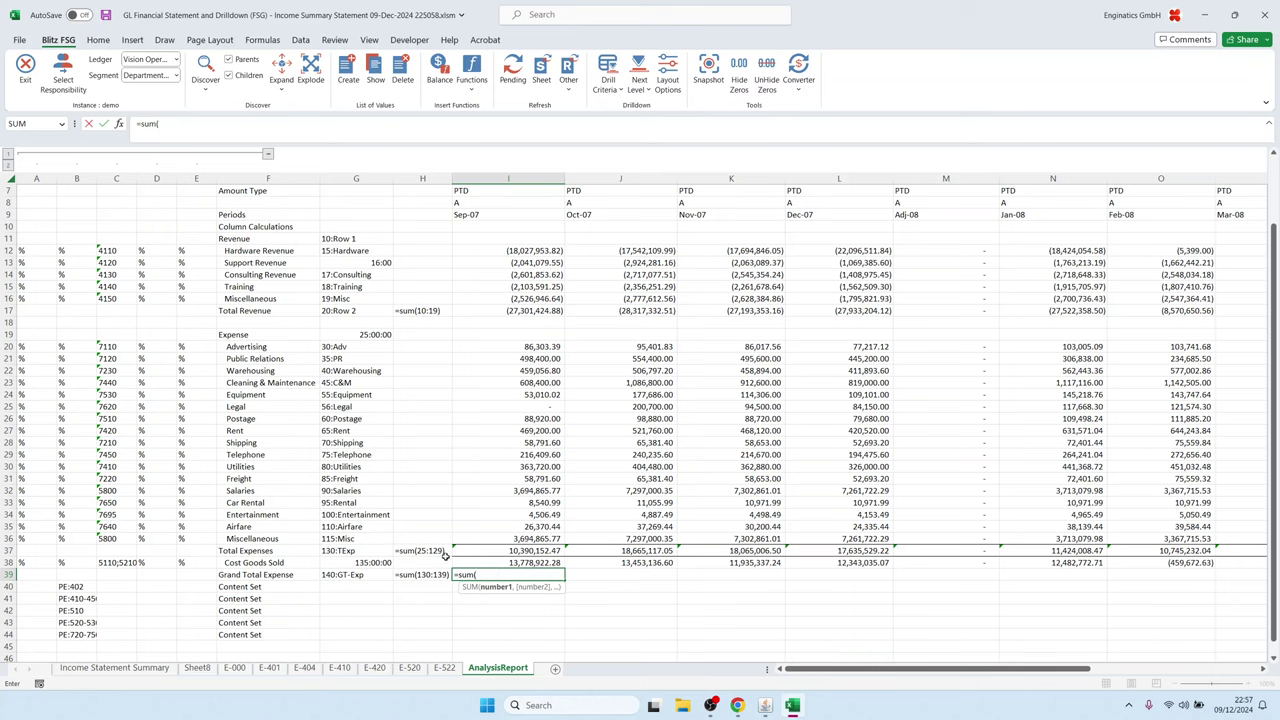
{"action": "left_click_drag", "start_coordinate": [513, 561], "coordinate": [514, 553]}
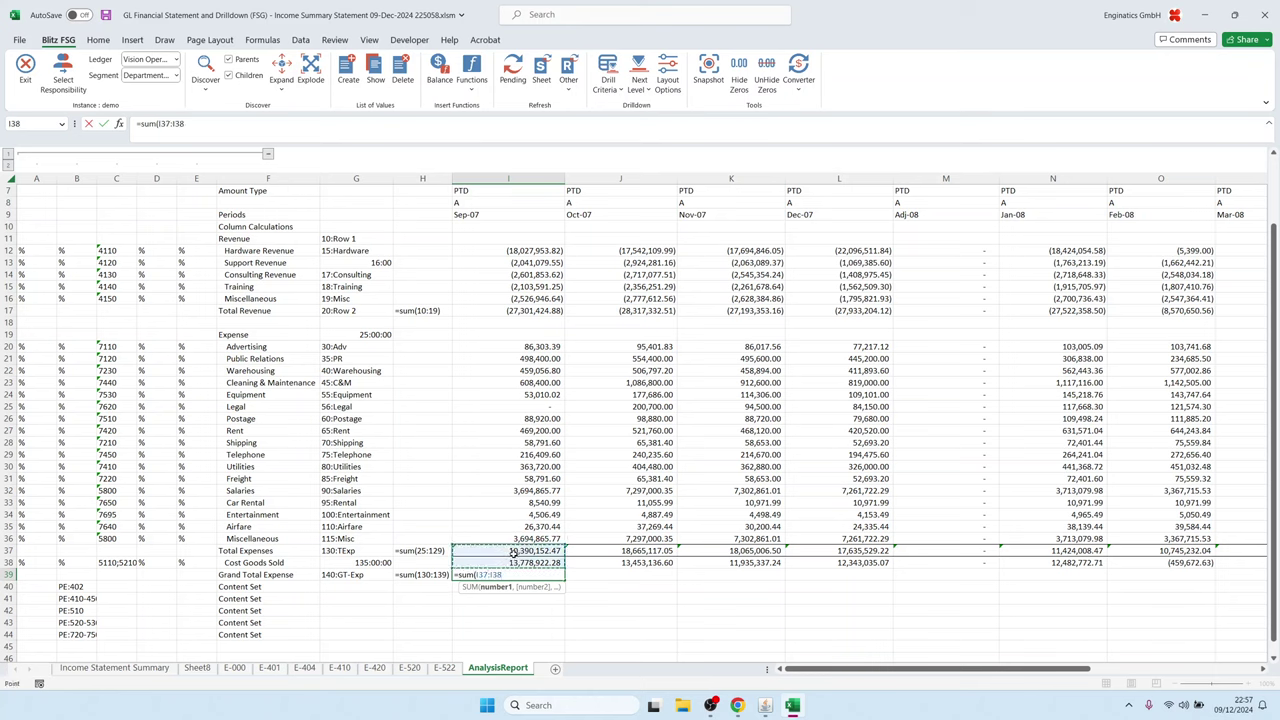
{"action": "key", "text": "Return"}
{"action": "left_click", "coordinate": [540, 575]}
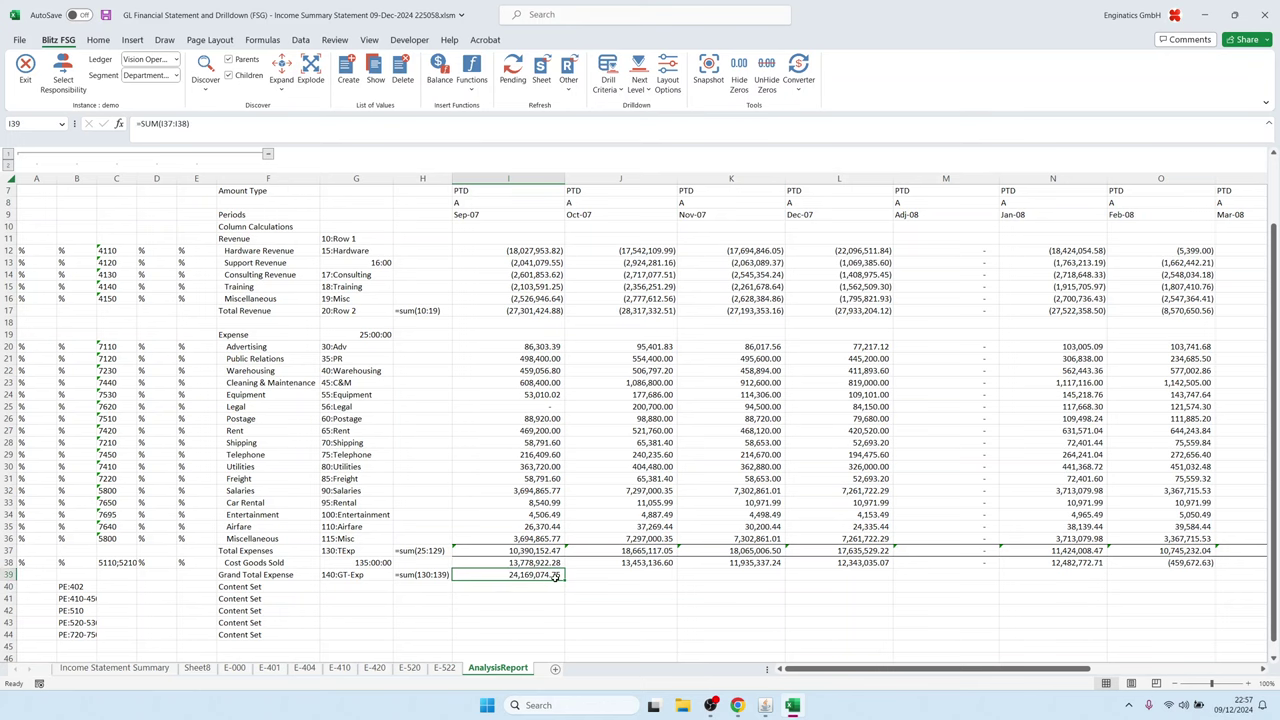
{"action": "left_click_drag", "start_coordinate": [565, 578], "coordinate": [1188, 577]}
Step: Delete the Sequence and Calculation columns, G and H, from the AnalysisReport sheet
{"action": "key", "text": "Home"}
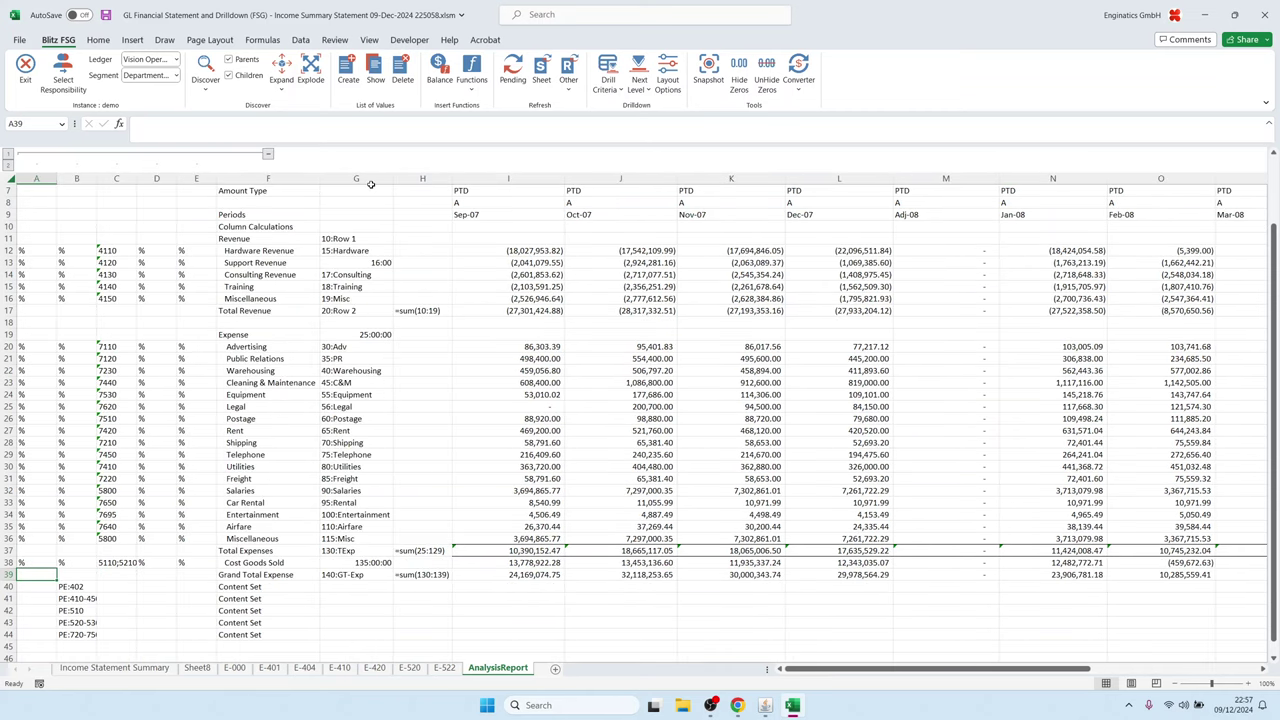
{"action": "left_click_drag", "start_coordinate": [370, 184], "coordinate": [425, 180]}
{"action": "right_click", "coordinate": [428, 181]}
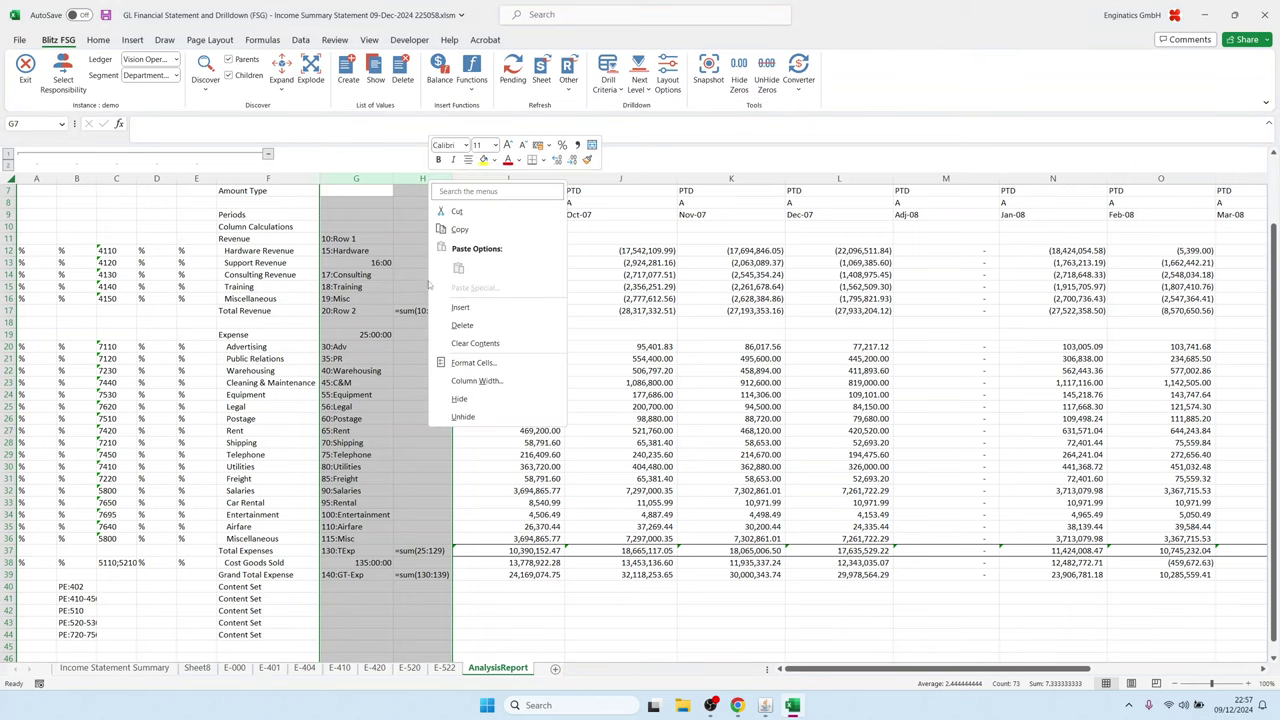
{"action": "left_click", "coordinate": [463, 326]}
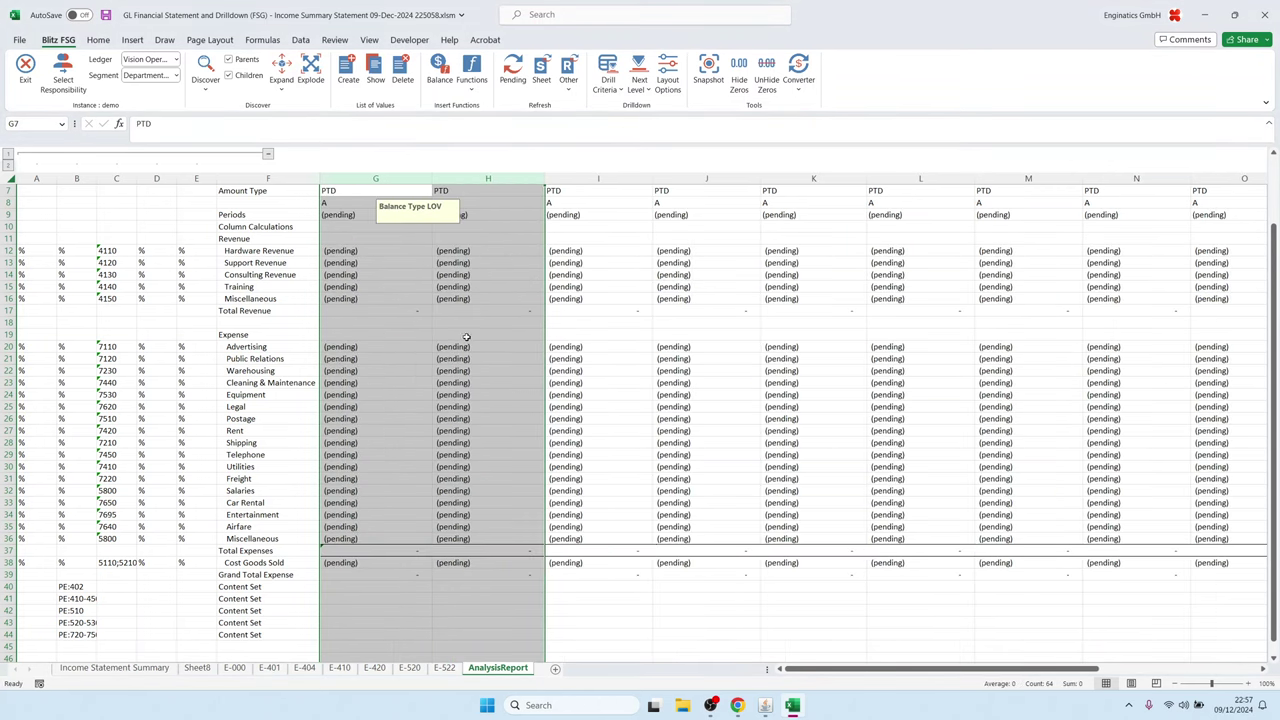
Step: Refresh the pending balances of the whole AnalysisReport sheet
{"action": "key", "text": "Right"}
{"action": "key", "text": "Right"}
{"action": "key", "text": "Right"}
{"action": "key", "text": "Right"}
{"action": "key", "text": "Right"}
{"action": "key", "text": "Right"}
{"action": "key", "text": "Right"}
{"action": "key", "text": "Right"}
{"action": "key", "text": "Right"}
{"action": "key", "text": "Right"}
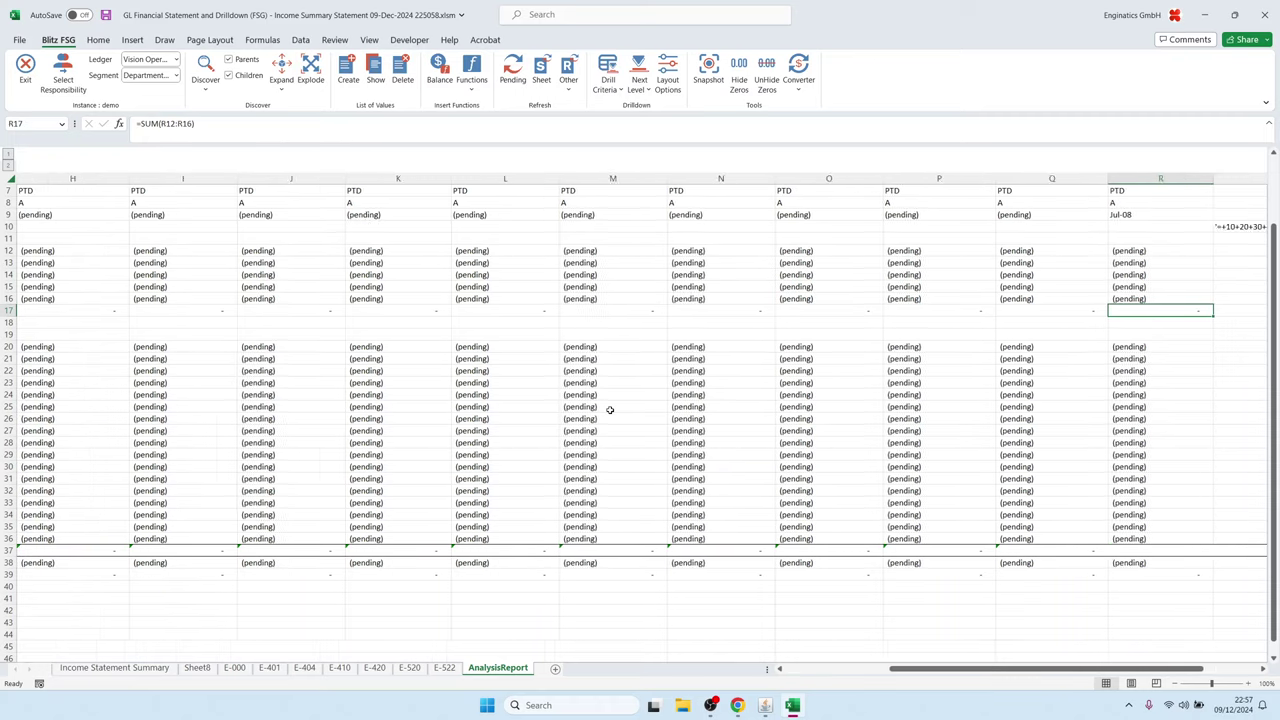
{"action": "key", "text": "Up"}
{"action": "key", "text": "Up"}
{"action": "key", "text": "Up"}
{"action": "key", "text": "Up"}
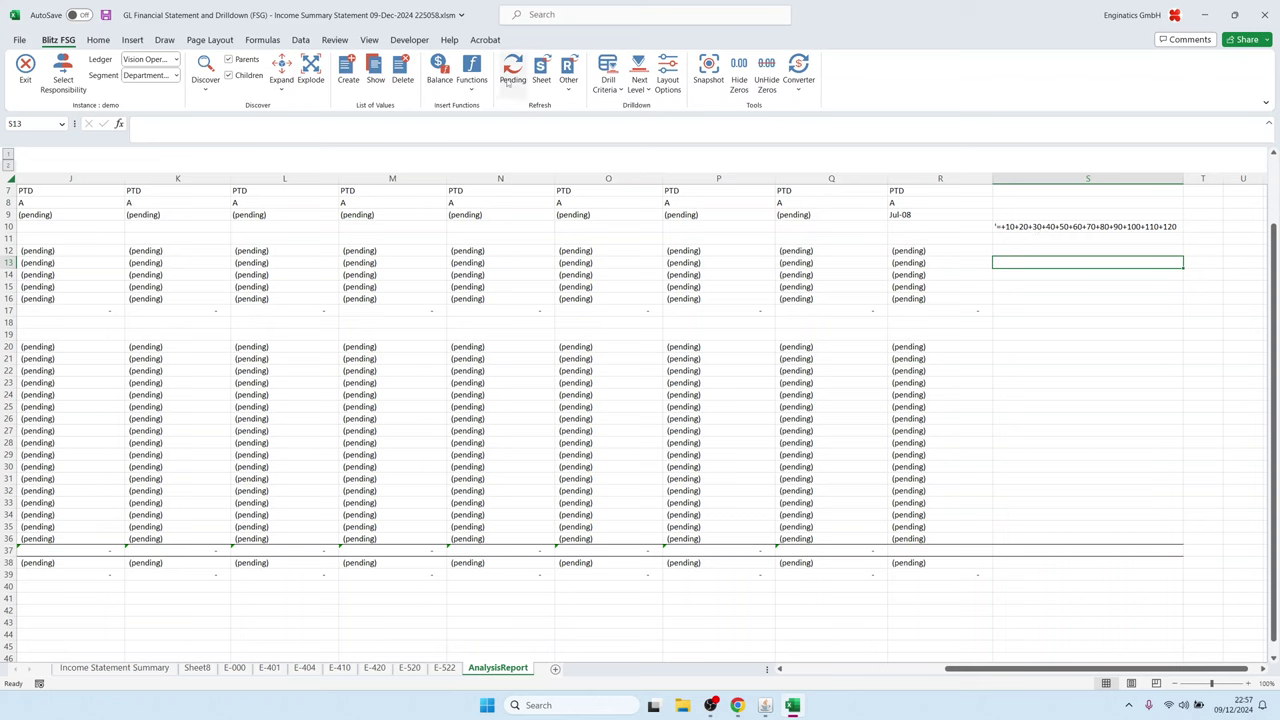
{"action": "left_click", "coordinate": [541, 72]}
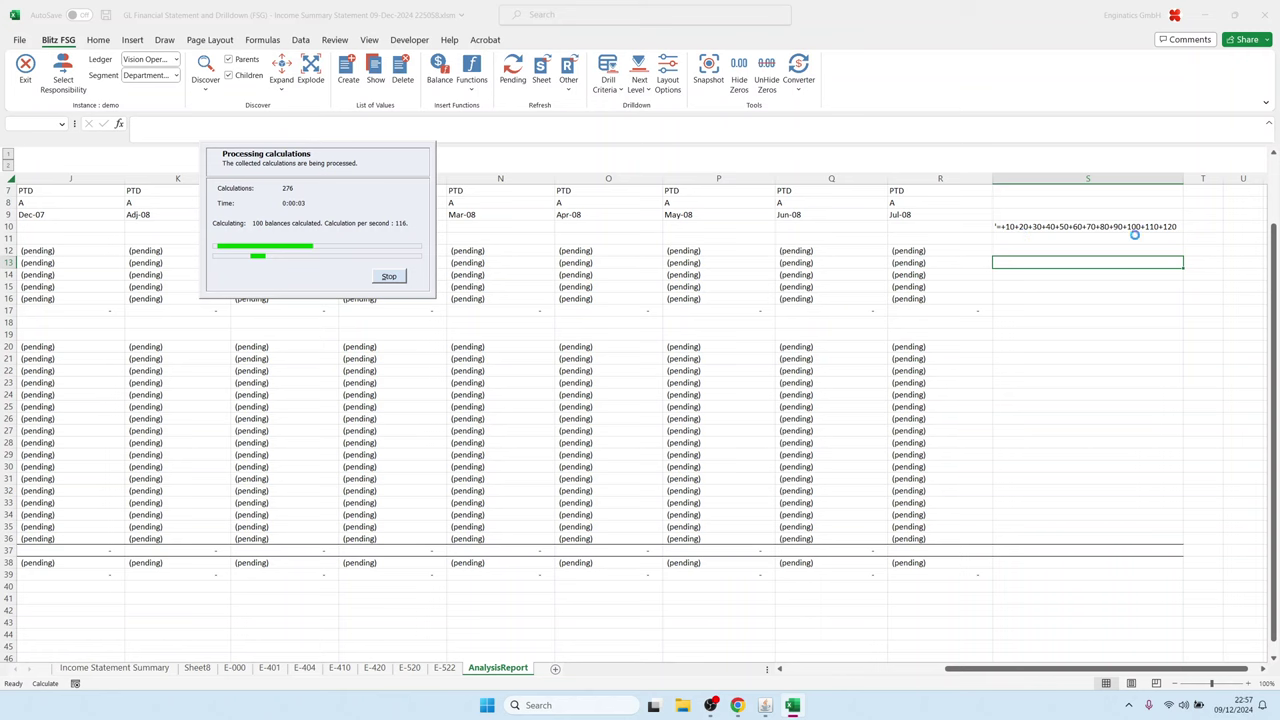
Step: Examine the Total column's calculation in S10 and compare its numbers with the column sequence headings in row 6
{"action": "left_click", "coordinate": [1010, 227]}
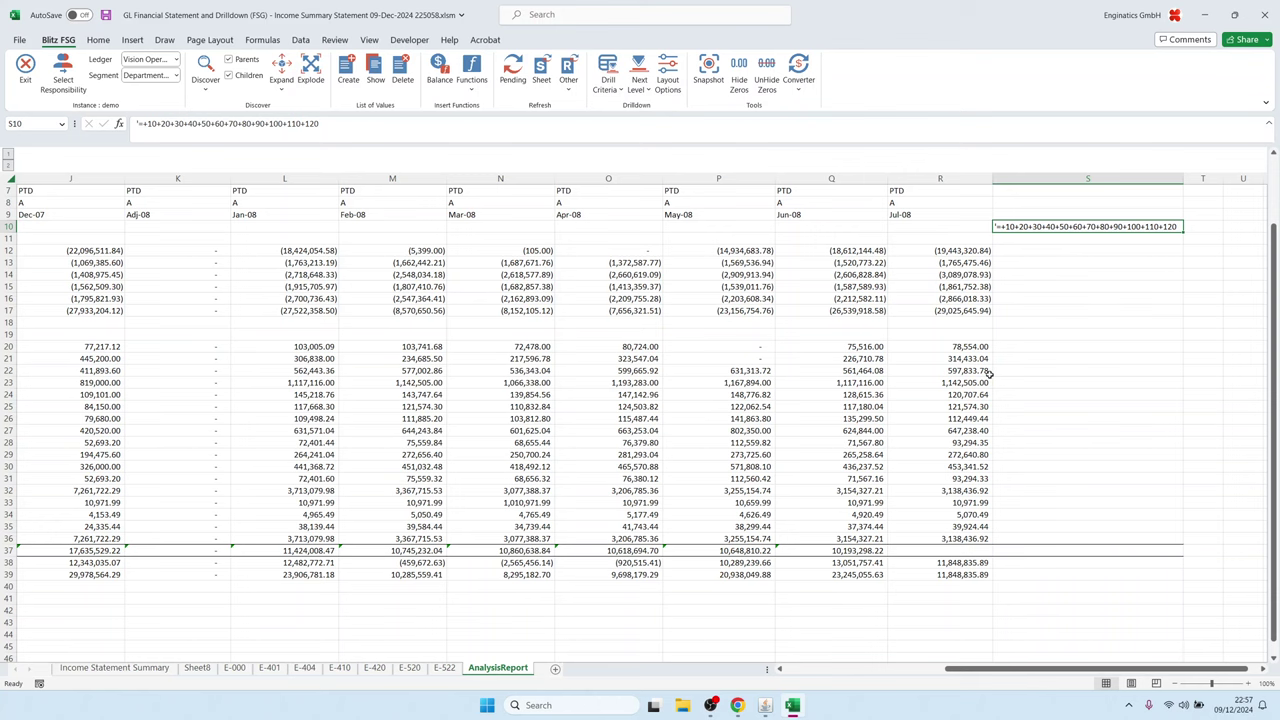
{"action": "left_click", "coordinate": [294, 240]}
{"action": "key", "text": "Left"}
{"action": "key", "text": "Left"}
{"action": "key", "text": "Left"}
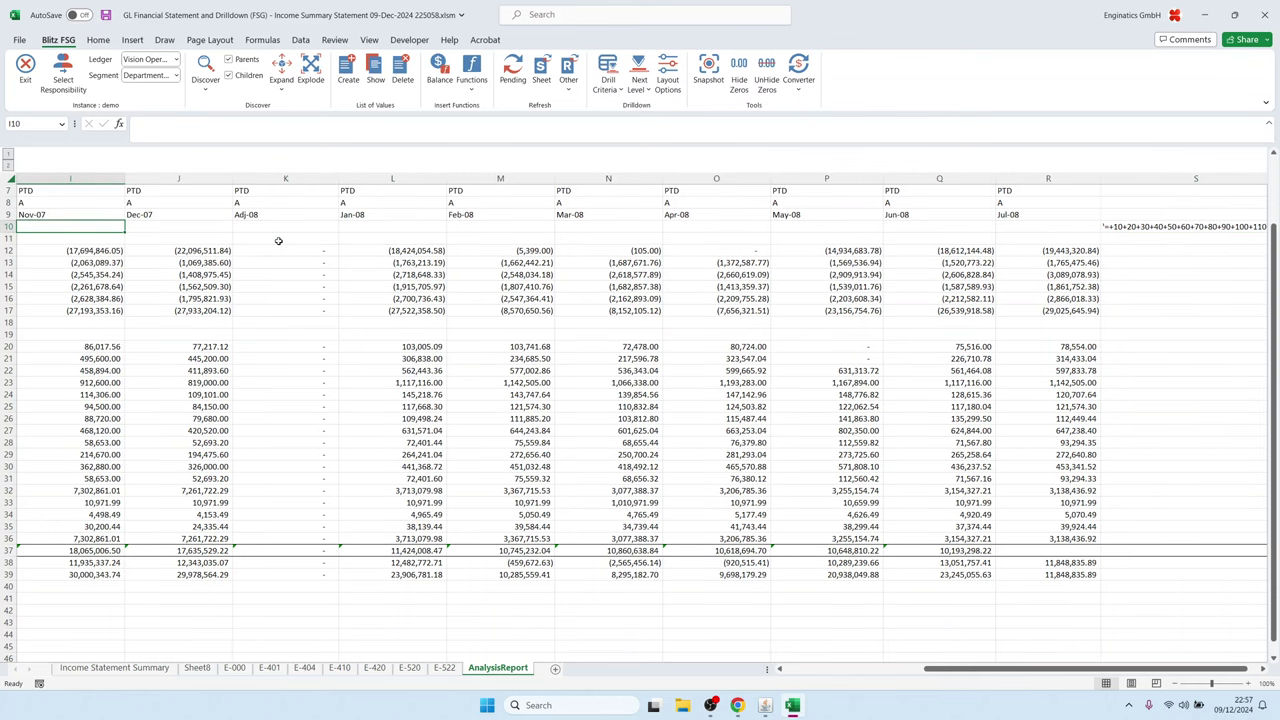
{"action": "key", "text": "Up"}
{"action": "key", "text": "Up"}
{"action": "key", "text": "Up"}
{"action": "key", "text": "Up"}
{"action": "key", "text": "Up"}
{"action": "key", "text": "Up"}
{"action": "key", "text": "Up"}
{"action": "key", "text": "Up"}
{"action": "key", "text": "Up"}
{"action": "key", "text": "Up"}
{"action": "key", "text": "Down"}
{"action": "key", "text": "Down"}
{"action": "key", "text": "Down"}
{"action": "key", "text": "Down"}
{"action": "key", "text": "Down"}
{"action": "key", "text": "Left"}
{"action": "key", "text": "Right"}
{"action": "key", "text": "Right"}
{"action": "key", "text": "Right"}
{"action": "key", "text": "Right"}
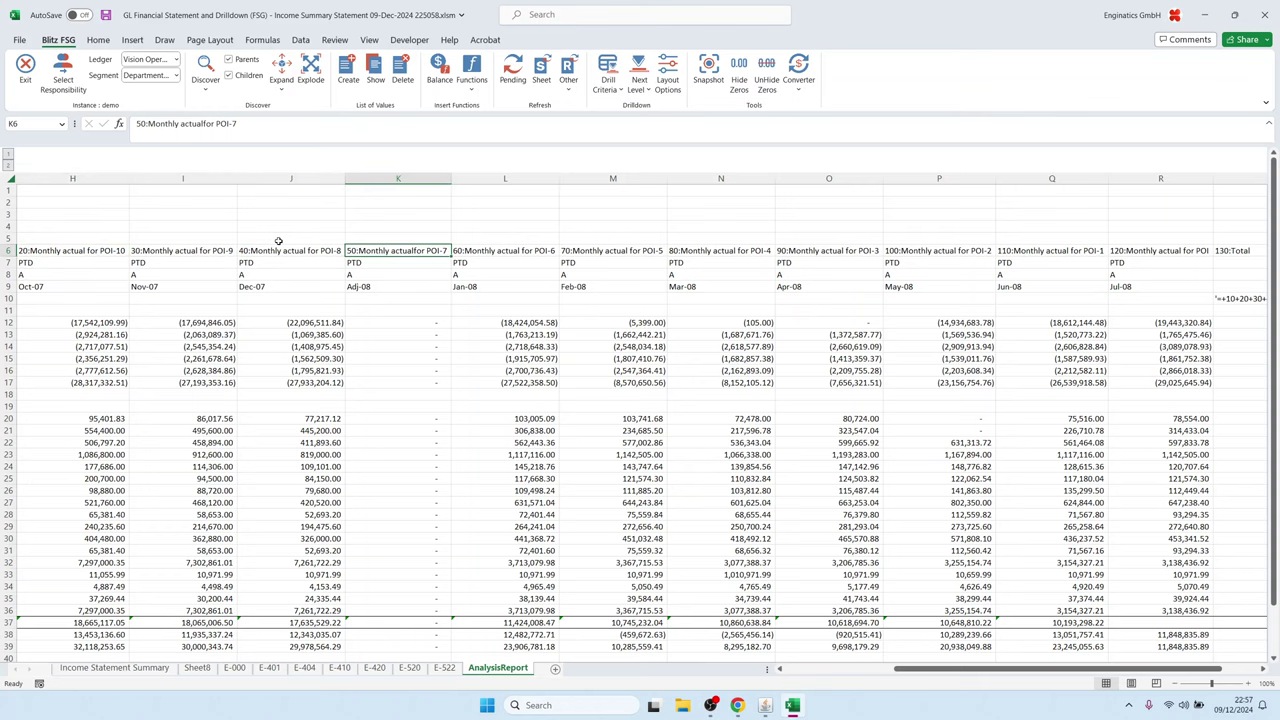
{"action": "key", "text": "Left"}
{"action": "key", "text": "Left"}
{"action": "key", "text": "Left"}
{"action": "key", "text": "Left"}
{"action": "key", "text": "Left"}
{"action": "key", "text": "Left"}
{"action": "key", "text": "Left"}
{"action": "key", "text": "Left"}
{"action": "key", "text": "Left"}
{"action": "key", "text": "Left"}
{"action": "key", "text": "Left"}
{"action": "key", "text": "Right"}
{"action": "key", "text": "Right"}
{"action": "key", "text": "Right"}
{"action": "key", "text": "Right"}
{"action": "key", "text": "Right"}
{"action": "key", "text": "Right"}
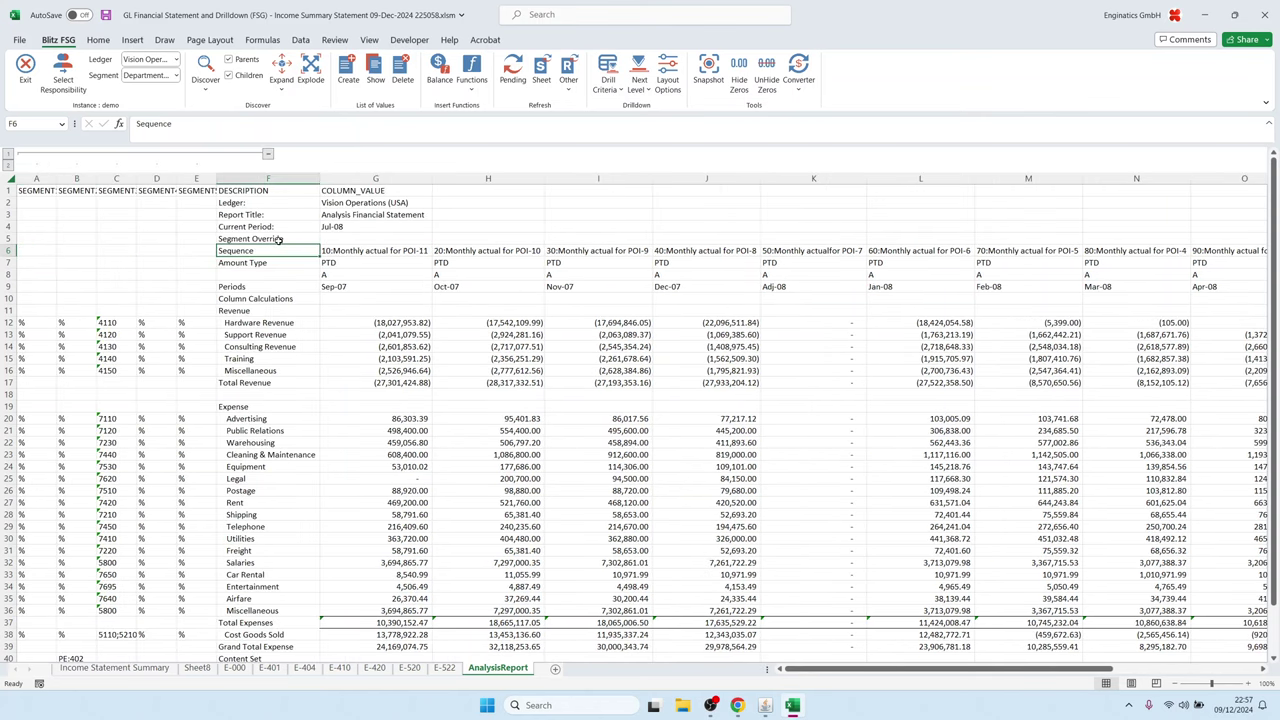
Step: Enter =SUM(G12:R12) as the Hardware Revenue total in S12 and fill the formula down through the Grand Total Expense row
{"action": "key", "text": "Down"}
{"action": "key", "text": "Down"}
{"action": "key", "text": "Down"}
{"action": "key", "text": "Down"}
{"action": "key", "text": "Down"}
{"action": "key", "text": "Down"}
{"action": "key", "text": "Right"}
{"action": "key", "text": "Right"}
{"action": "key", "text": "Right"}
{"action": "key", "text": "Right"}
{"action": "key", "text": "Right"}
{"action": "key", "text": "Right"}
{"action": "key", "text": "Right"}
{"action": "key", "text": "Right"}
{"action": "key", "text": "Right"}
{"action": "key", "text": "Right"}
{"action": "key", "text": "Right"}
{"action": "key", "text": "Right"}
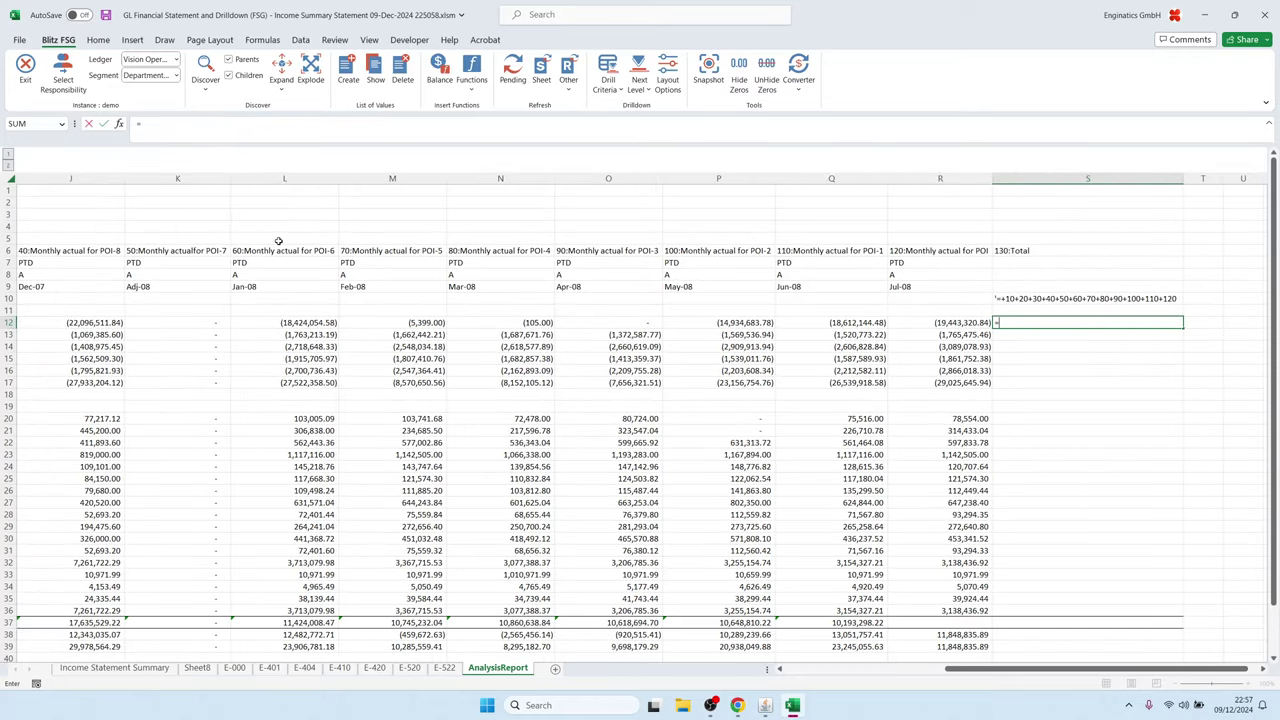
{"action": "type", "text": "=sum("}
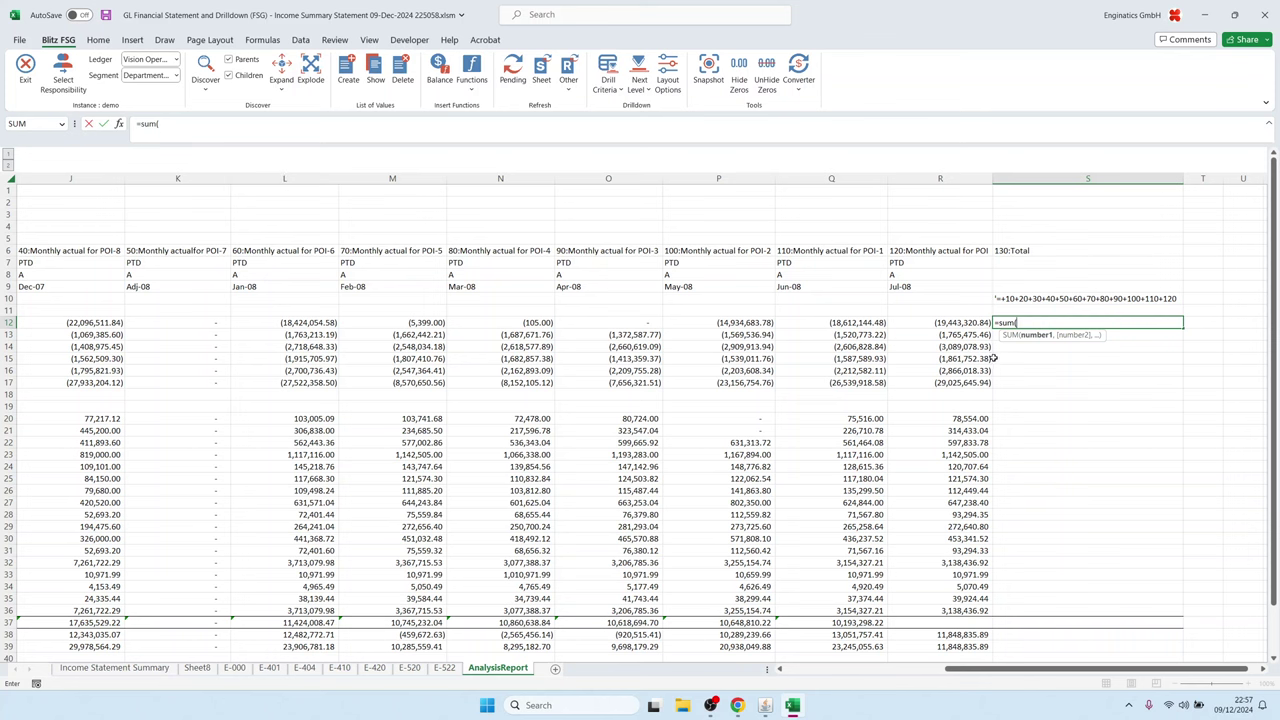
{"action": "left_click_drag", "start_coordinate": [955, 323], "coordinate": [375, 323]}
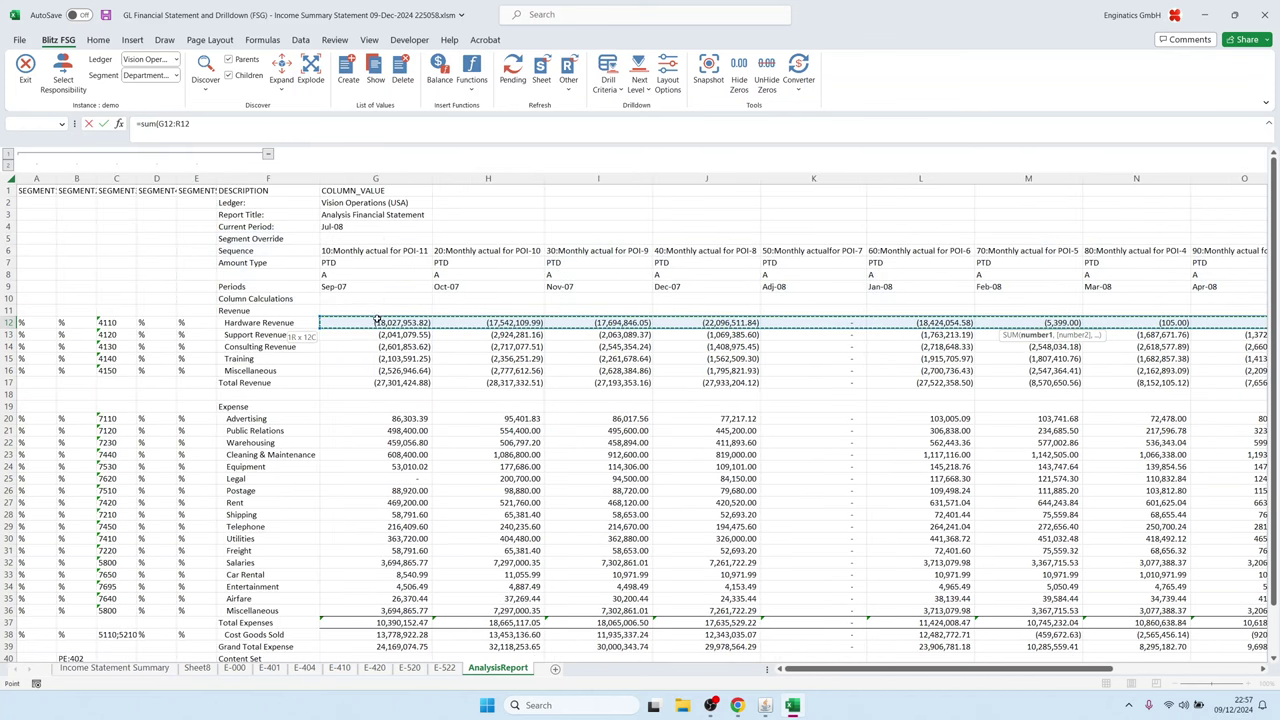
{"action": "key", "text": "Return"}
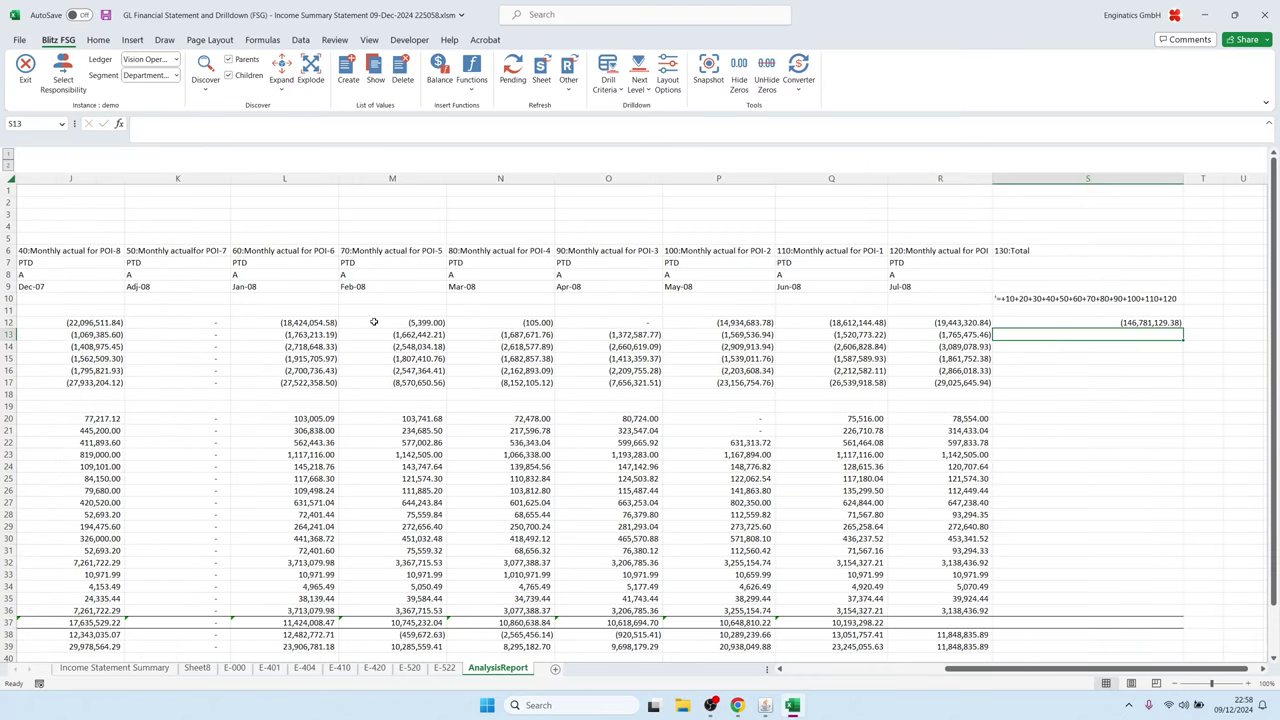
{"action": "left_click", "coordinate": [1175, 324]}
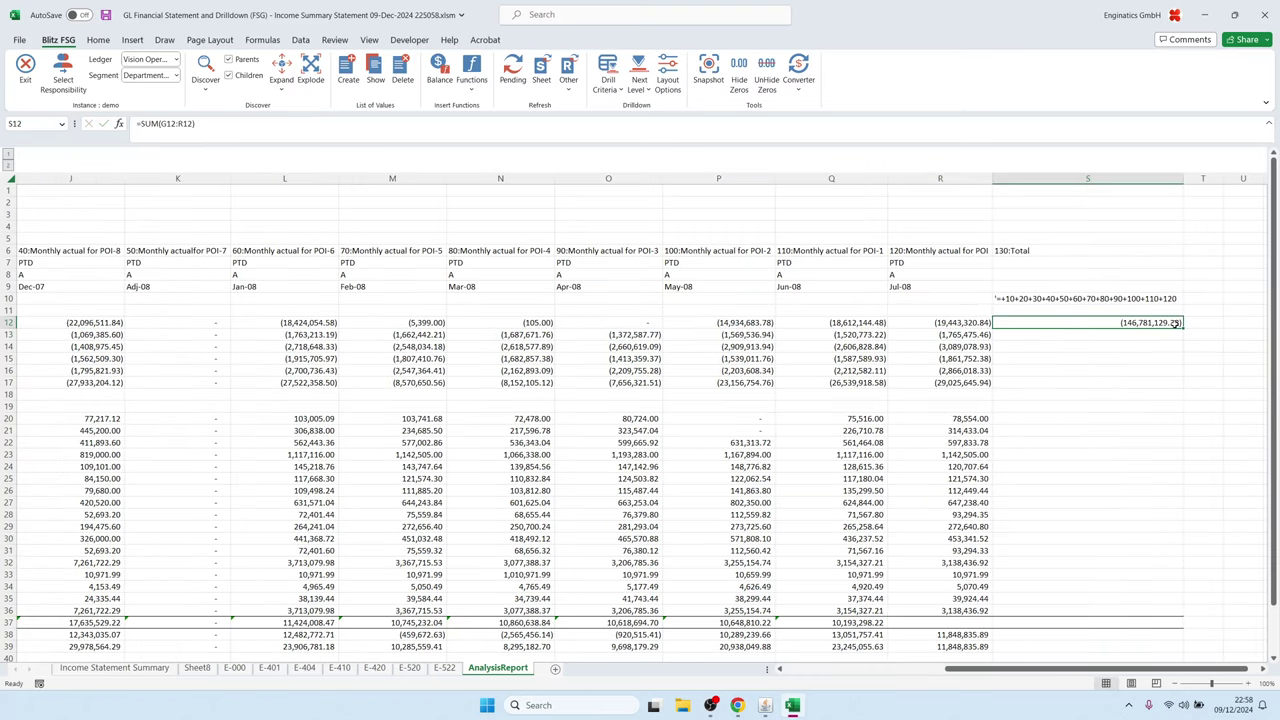
{"action": "left_click_drag", "start_coordinate": [1183, 326], "coordinate": [1147, 598]}
Step: Check the Total column against its calculation in S10, and delete the Column Calculations row, row 10
{"action": "left_click", "coordinate": [1067, 404]}
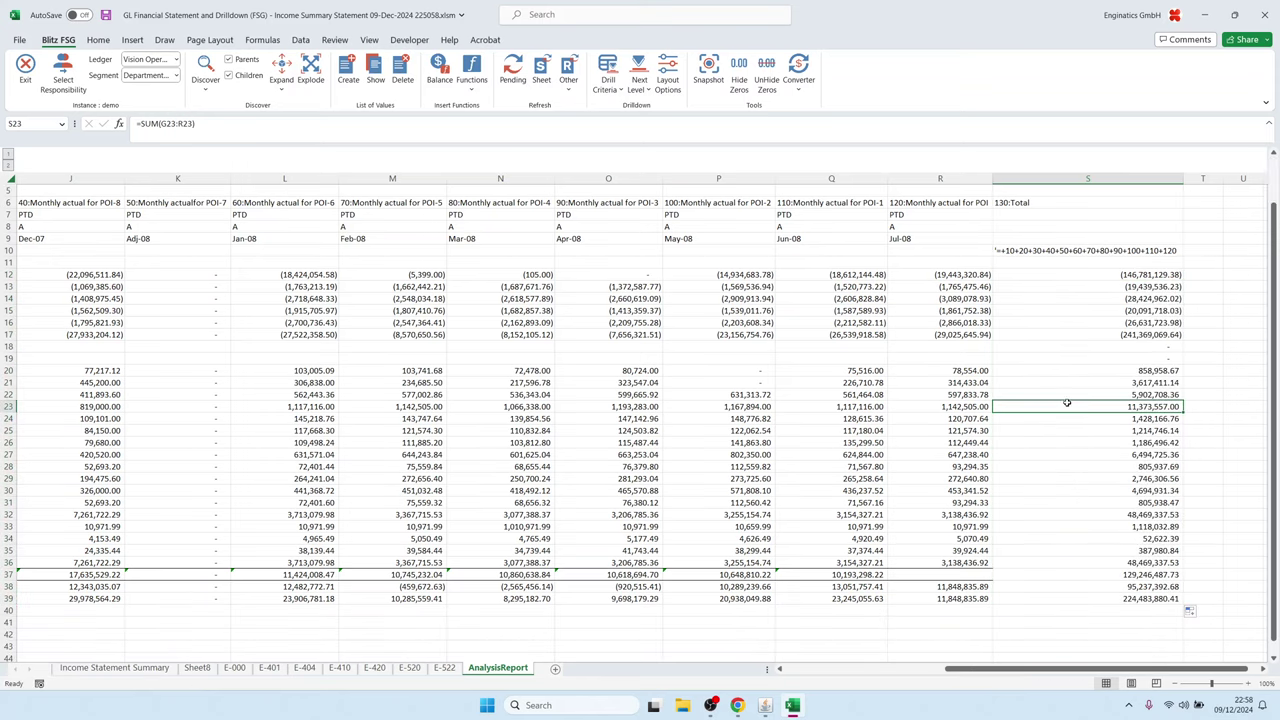
{"action": "left_click", "coordinate": [1032, 296]}
{"action": "left_click", "coordinate": [1024, 260]}
{"action": "left_click", "coordinate": [1020, 251]}
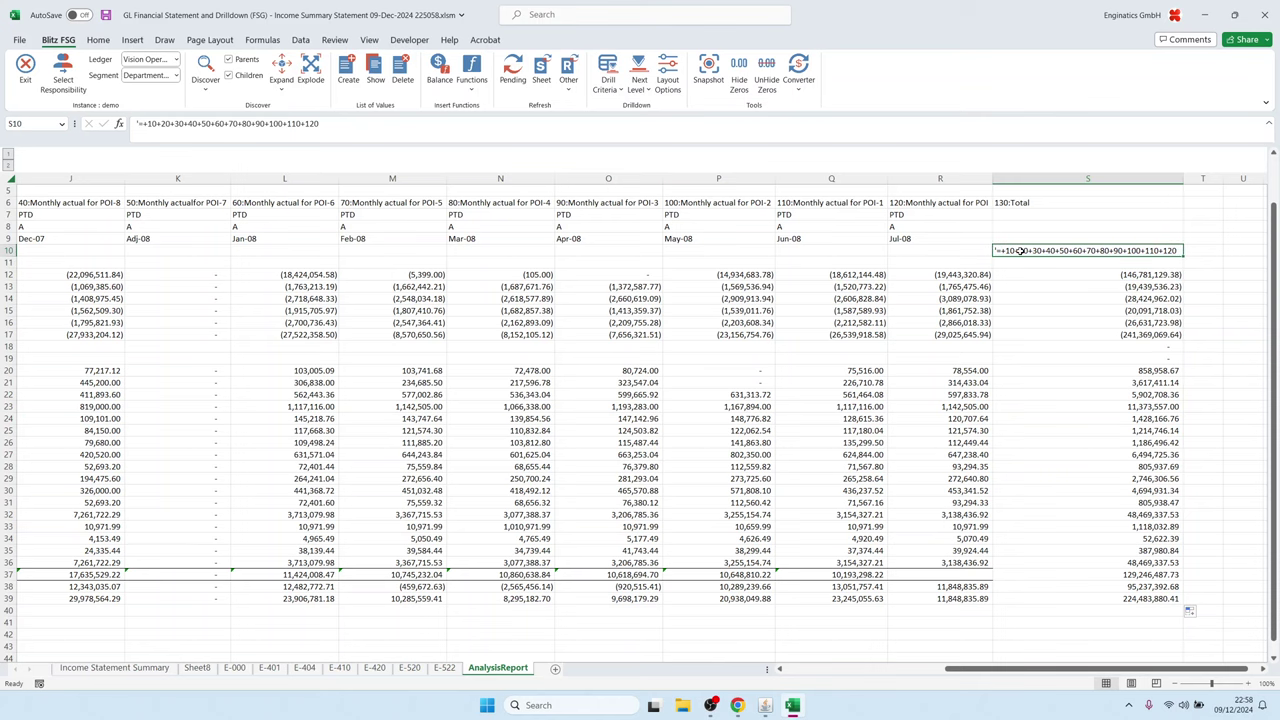
{"action": "key", "text": "Home"}
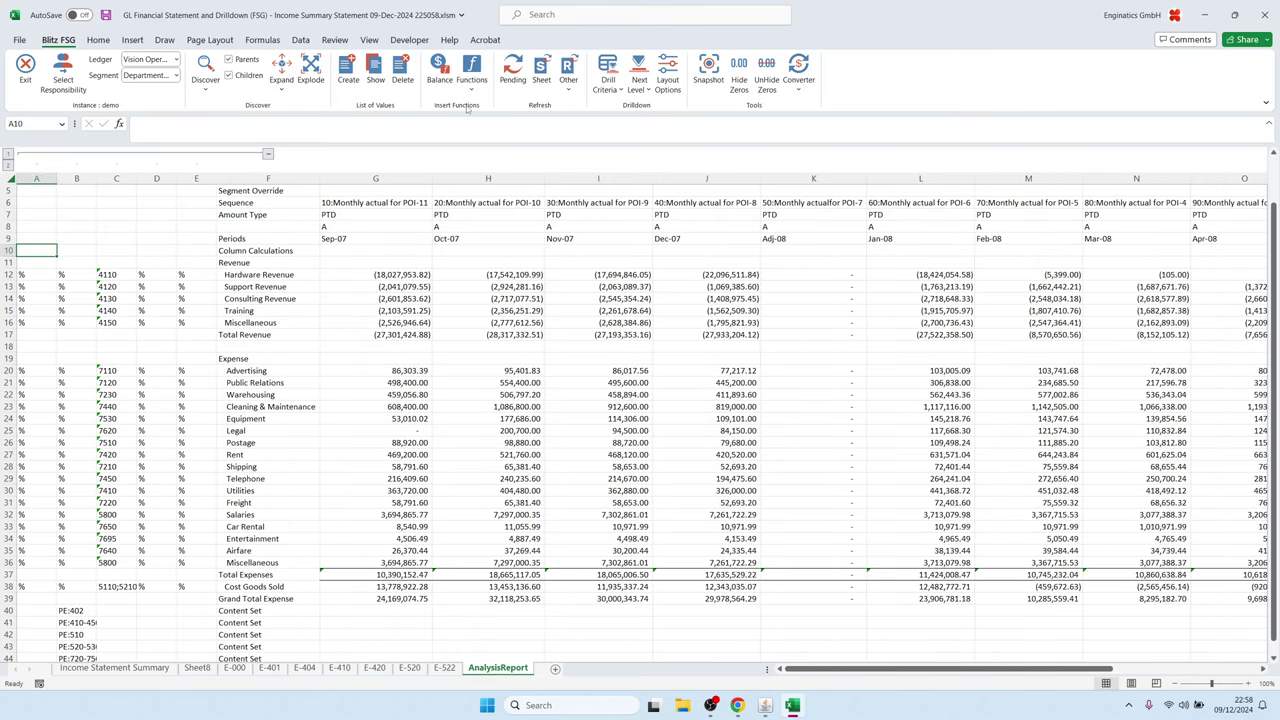
{"action": "left_click", "coordinate": [14, 250]}
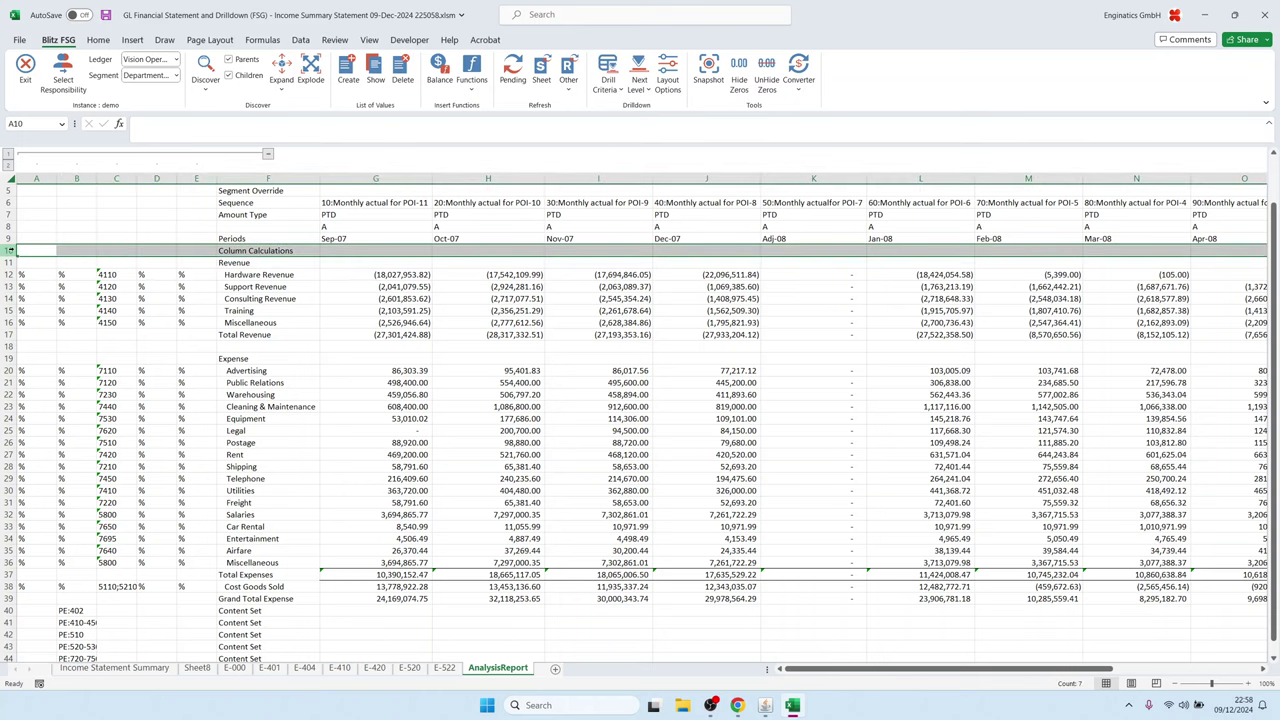
{"action": "right_click", "coordinate": [14, 252]}
{"action": "left_click", "coordinate": [48, 395]}
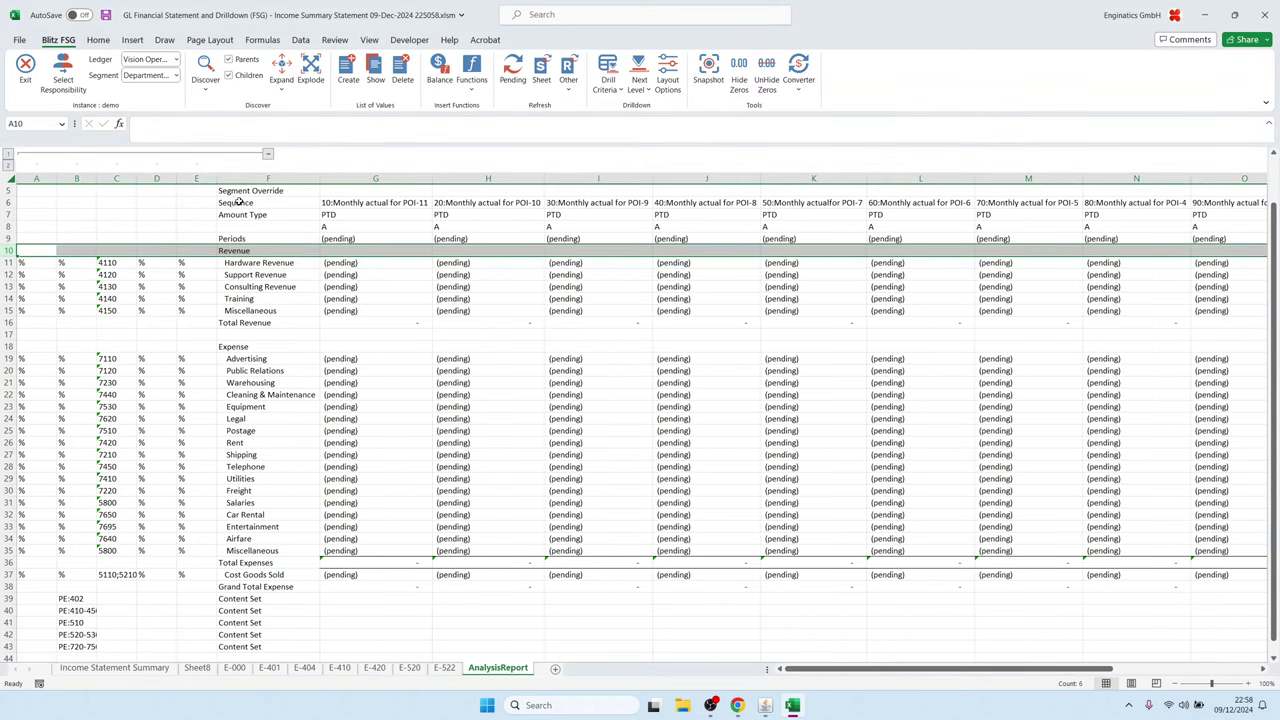
{"action": "left_click", "coordinate": [240, 203]}
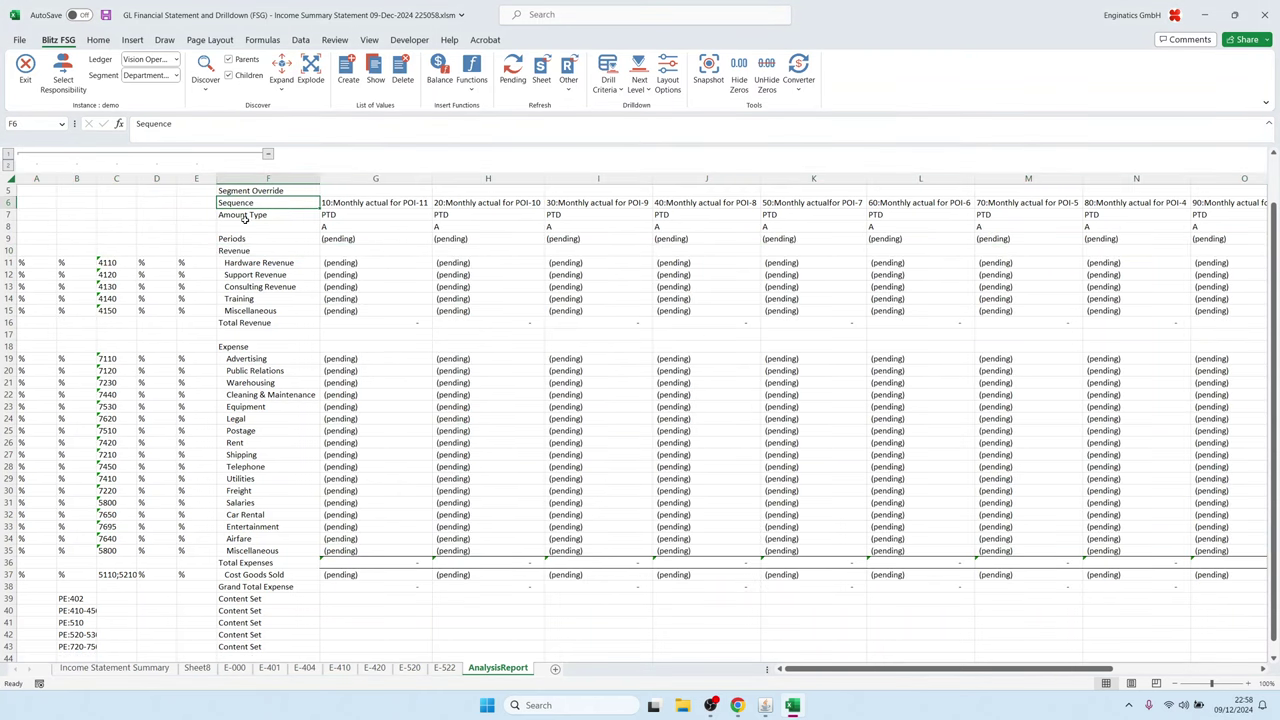
Step: Delete the Sequence row, row 6, from the AnalysisReport sheet
{"action": "right_click", "coordinate": [12, 204]}
{"action": "left_click", "coordinate": [48, 343]}
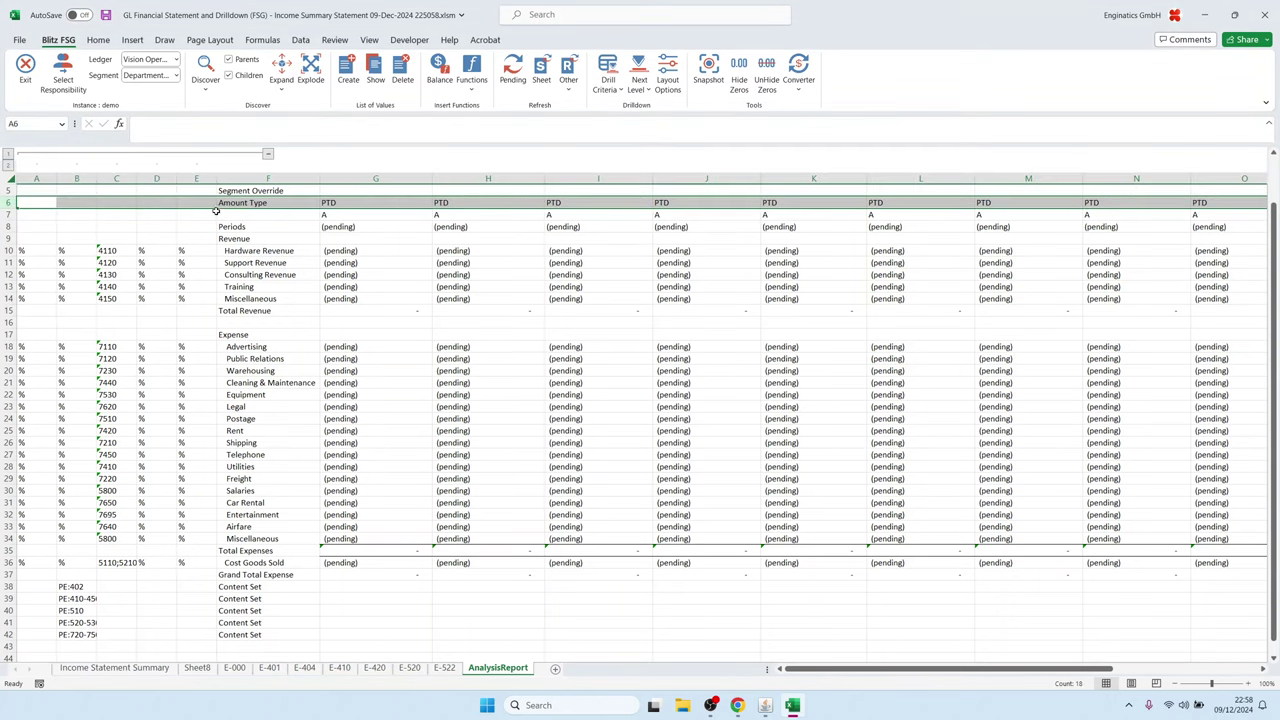
{"action": "left_click", "coordinate": [248, 191]}
{"action": "left_click", "coordinate": [36, 192]}
{"action": "scroll", "coordinate": [36, 192], "scroll_direction": "up", "scroll_amount": 2}
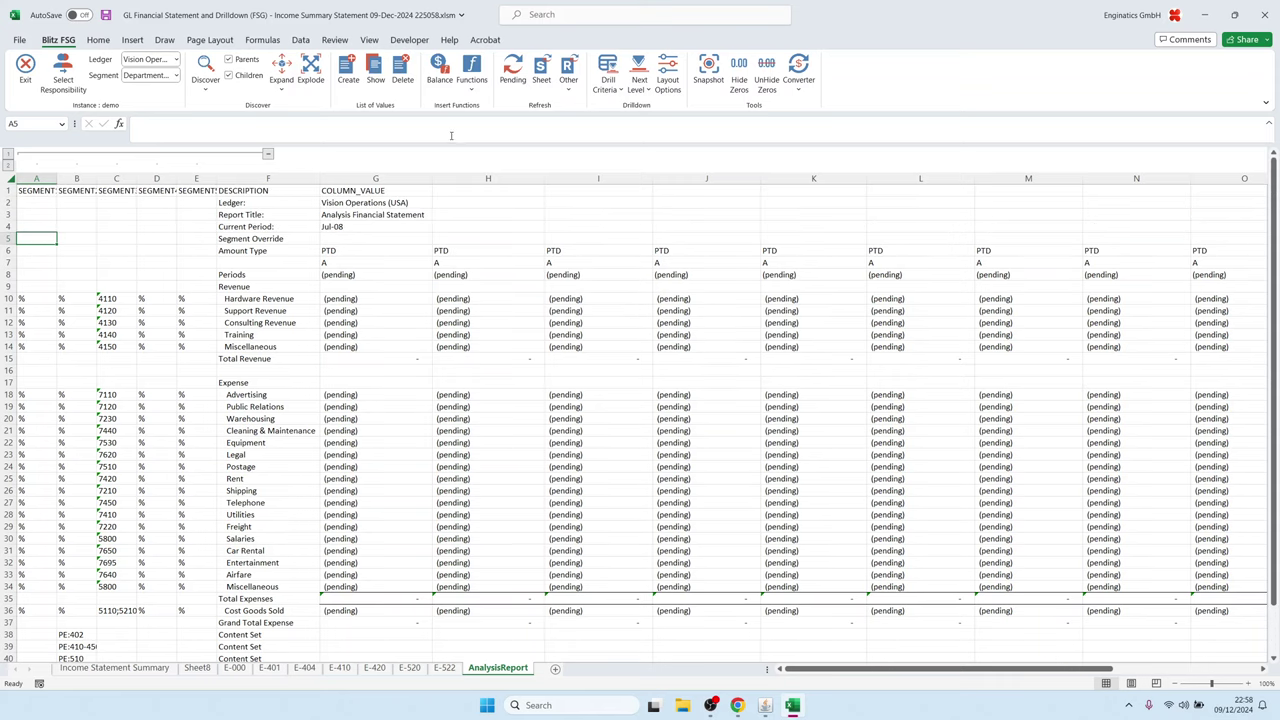
Step: Refresh the pending balances of the AnalysisReport sheet and save the workbook, discarding the project signature
{"action": "left_click", "coordinate": [32, 192]}
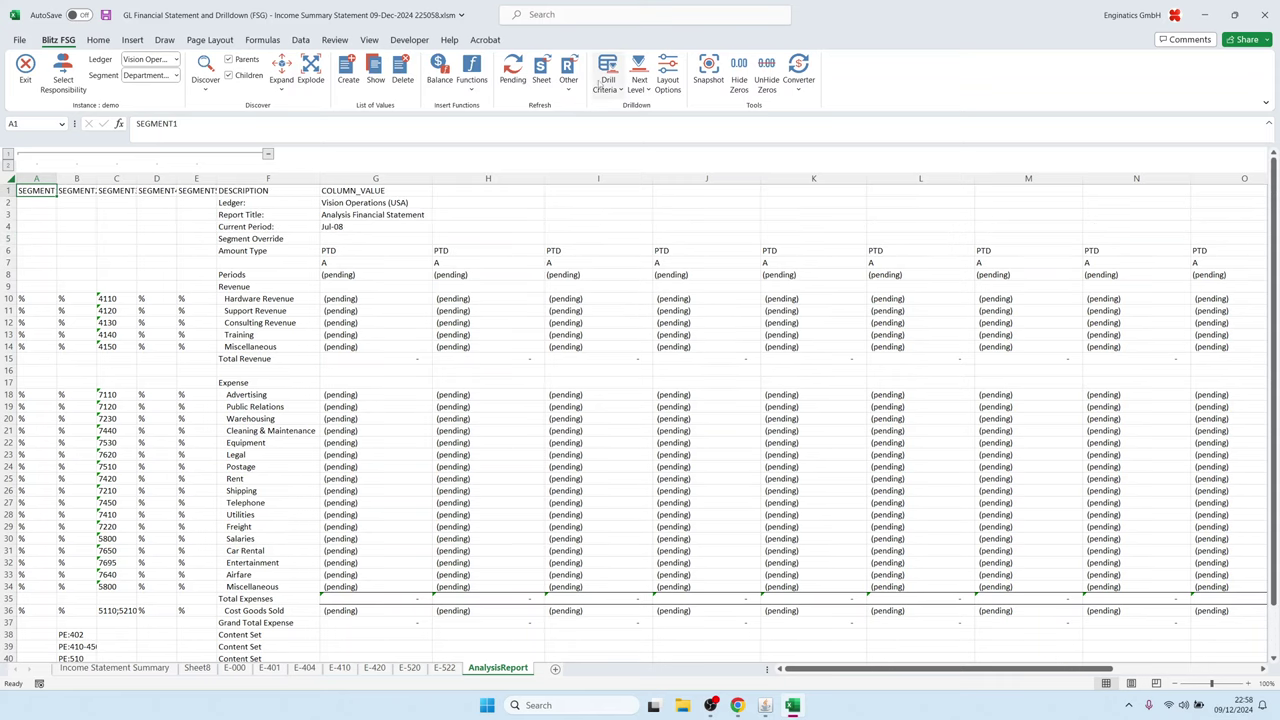
{"action": "left_click", "coordinate": [512, 72]}
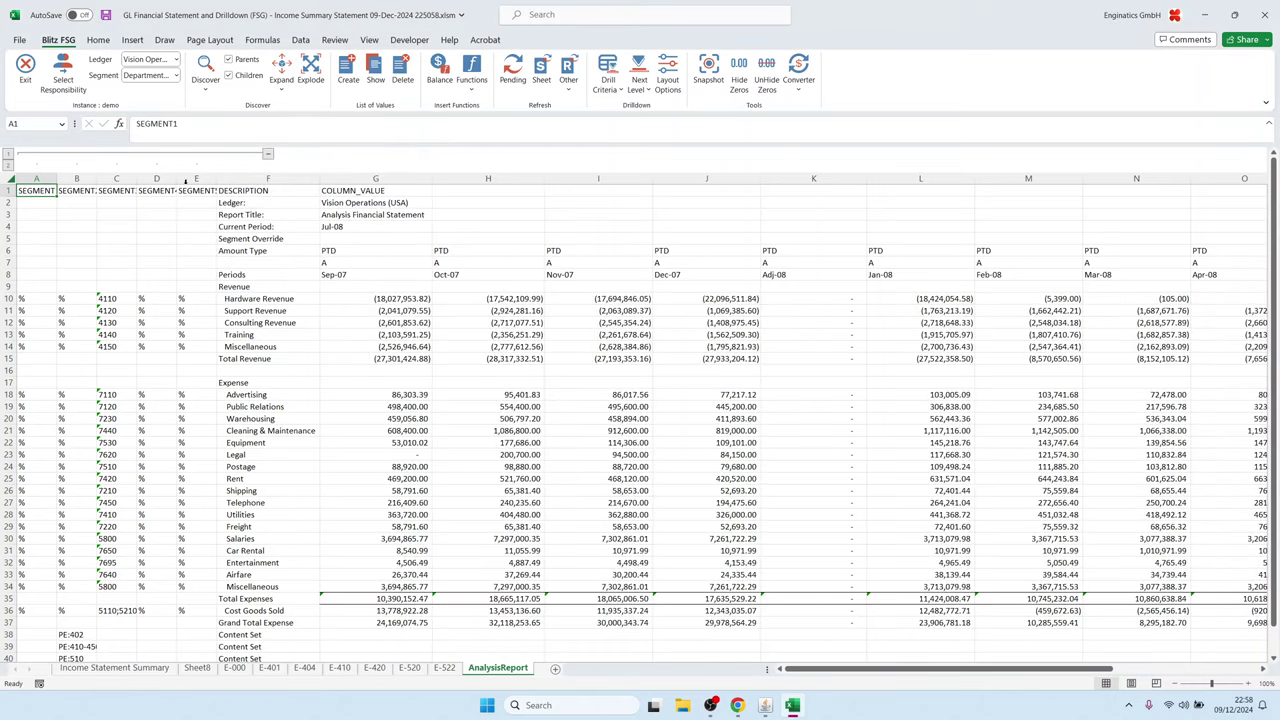
{"action": "left_click", "coordinate": [106, 15]}
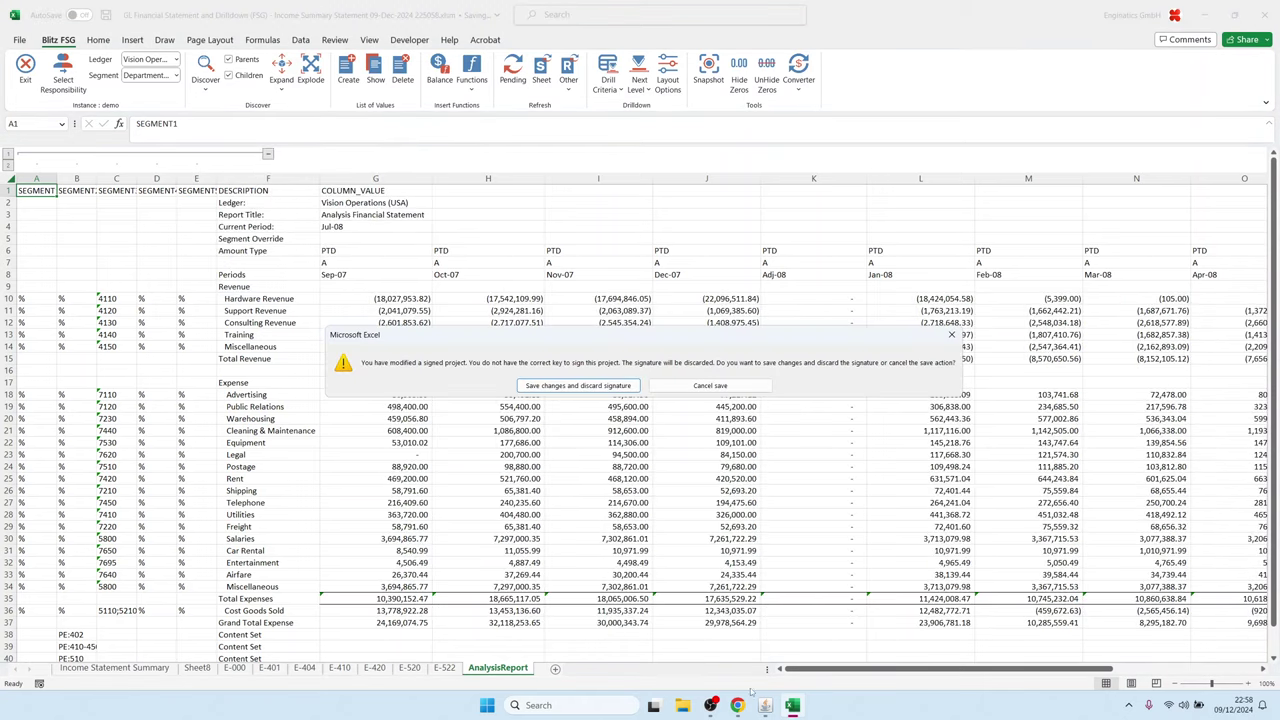
{"action": "left_click", "coordinate": [562, 386]}
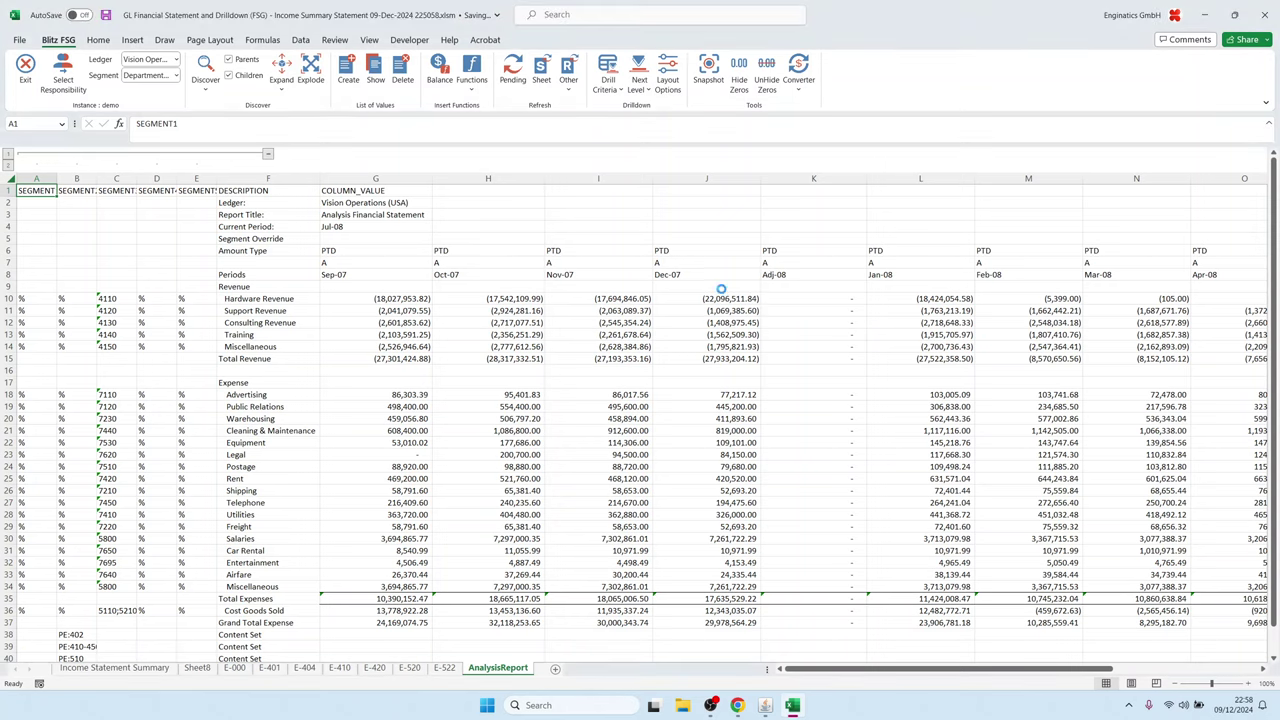
Step: In Oracle Applications, create a new template for the FSG report and upload the Income Summary Statement 09-Dec-2024 225058.xlsm workbook to it
{"action": "left_click", "coordinate": [765, 705]}
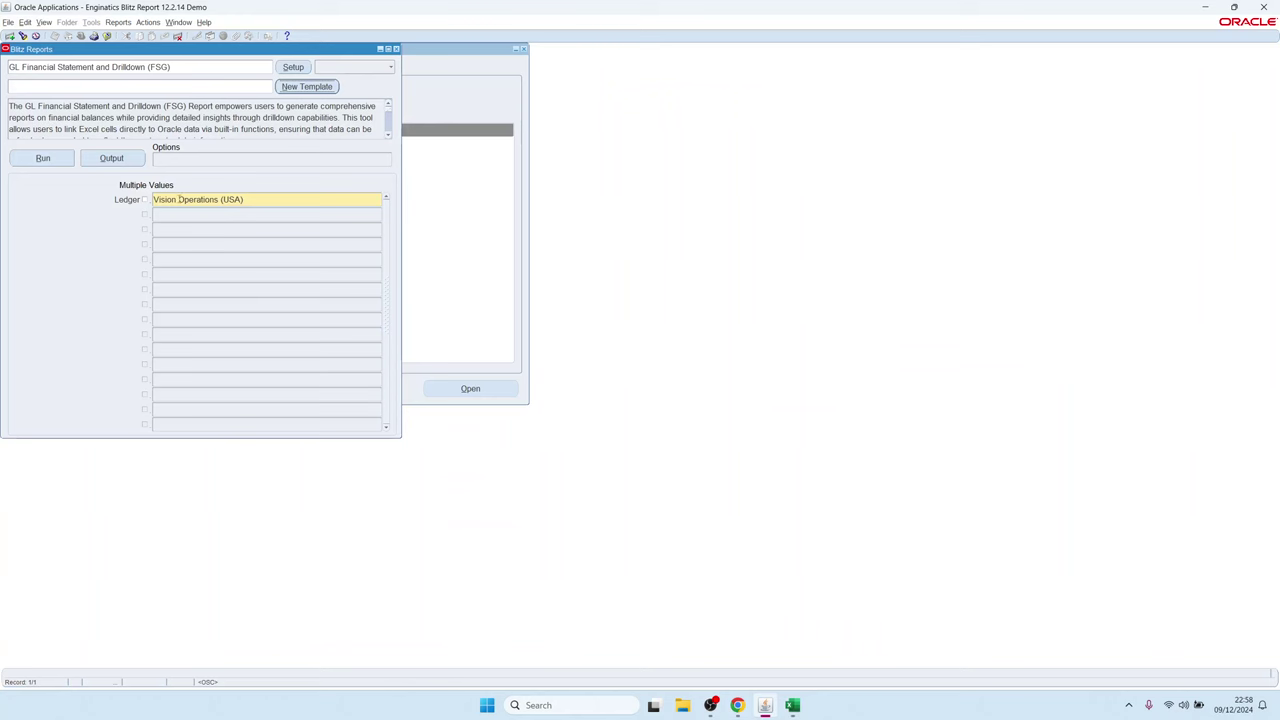
{"action": "left_click", "coordinate": [306, 86]}
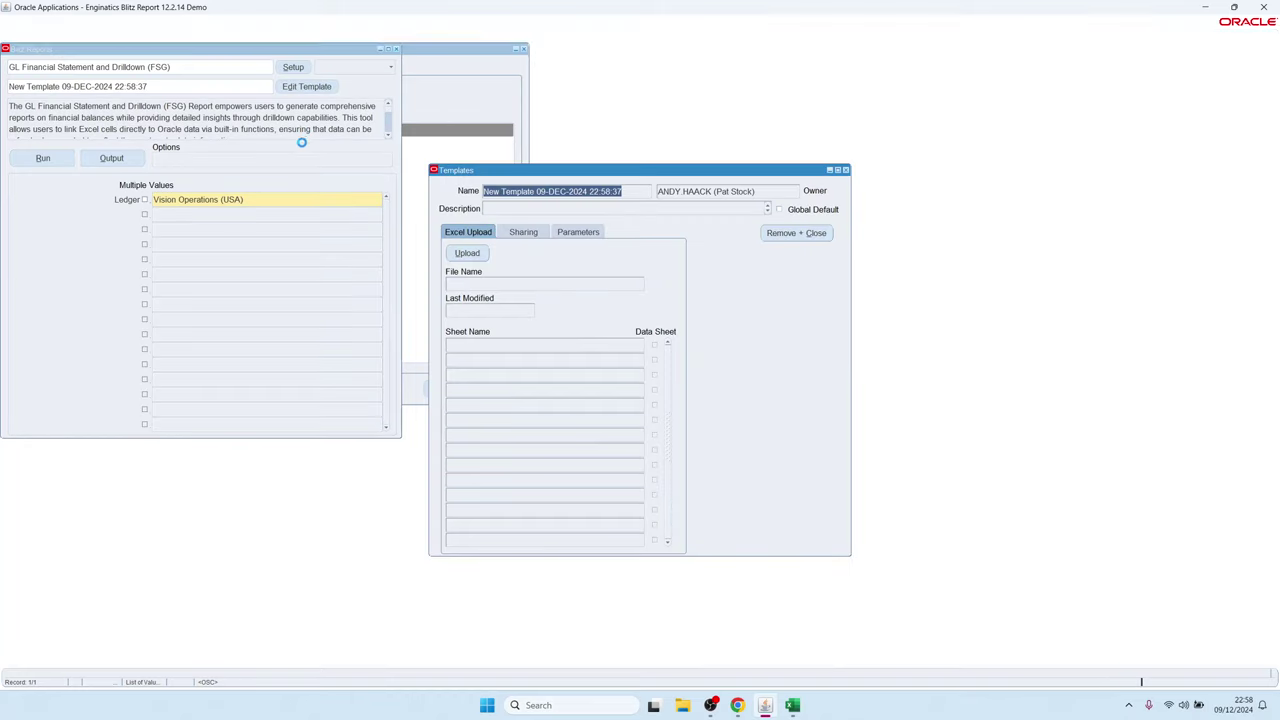
{"action": "left_click", "coordinate": [467, 253]}
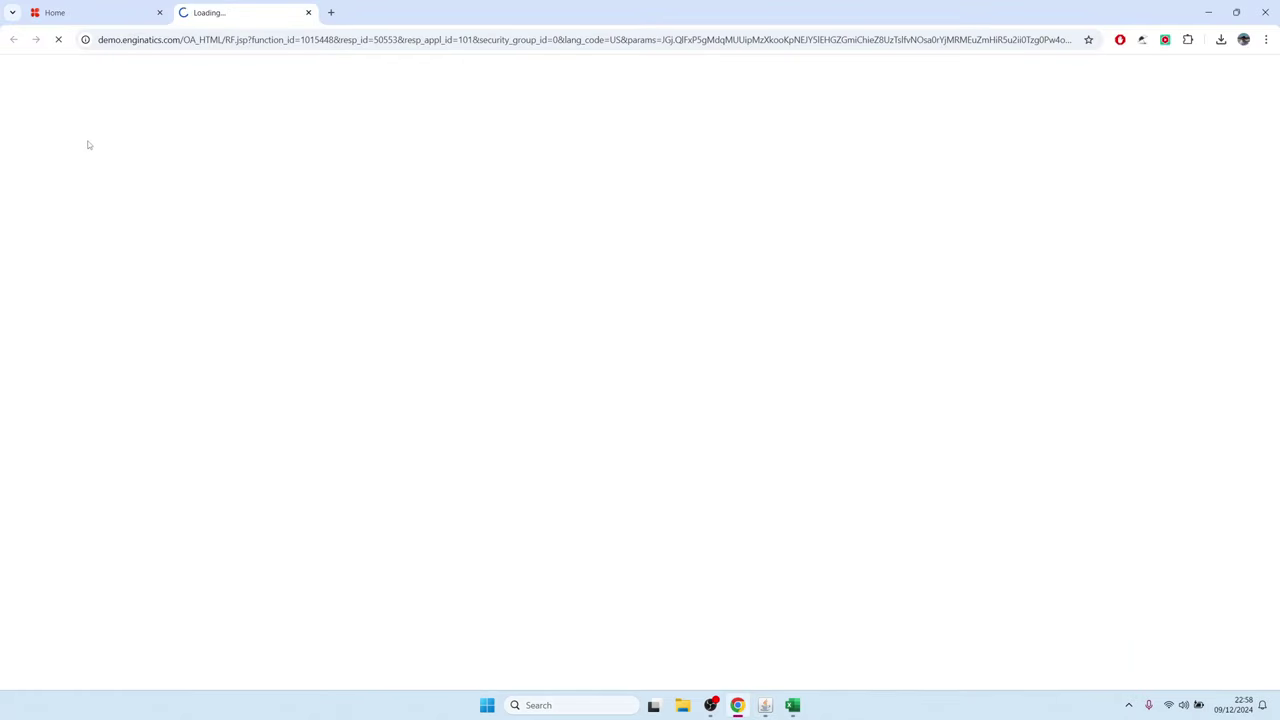
{"action": "left_click", "coordinate": [108, 134]}
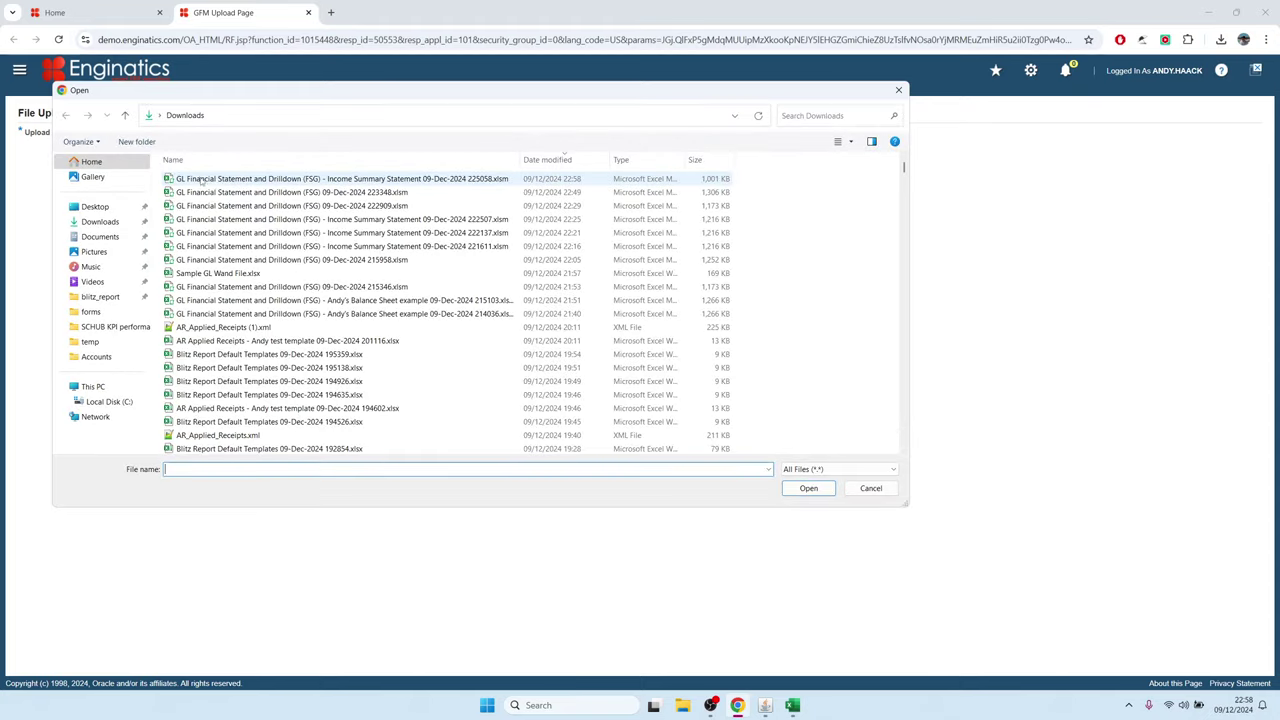
{"action": "left_click", "coordinate": [213, 180]}
{"action": "left_click", "coordinate": [808, 488]}
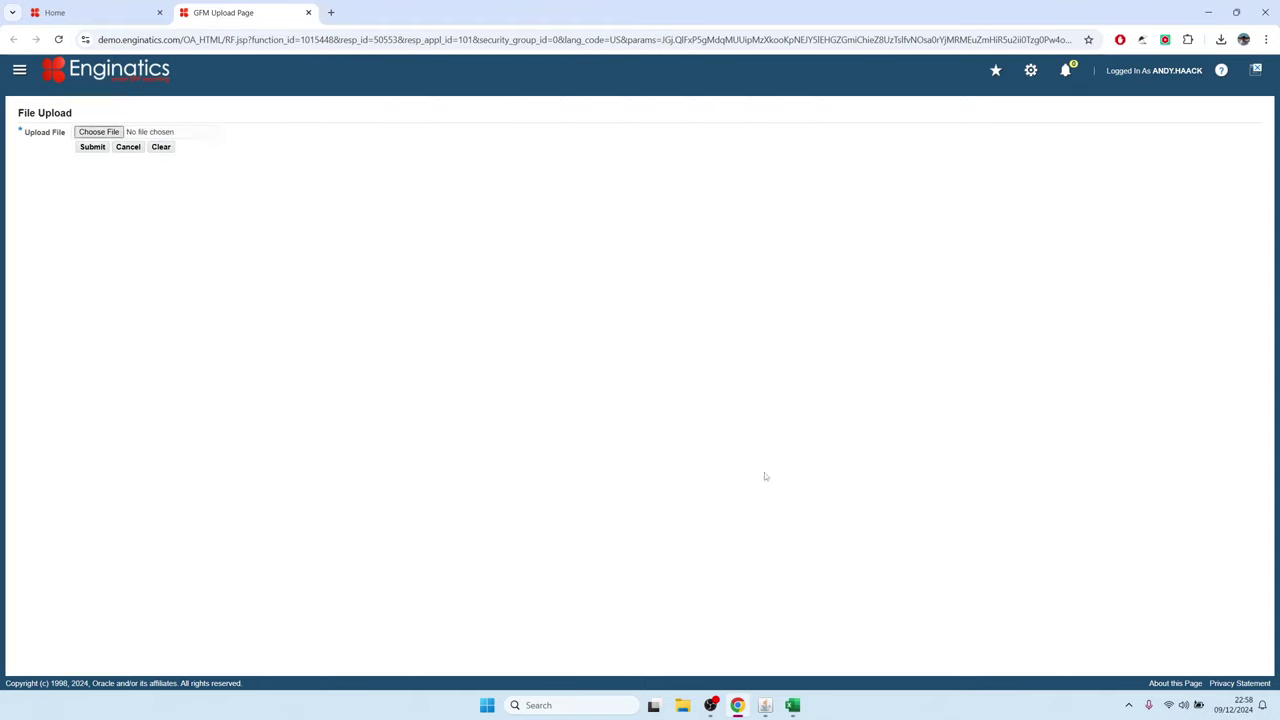
{"action": "left_click", "coordinate": [91, 147]}
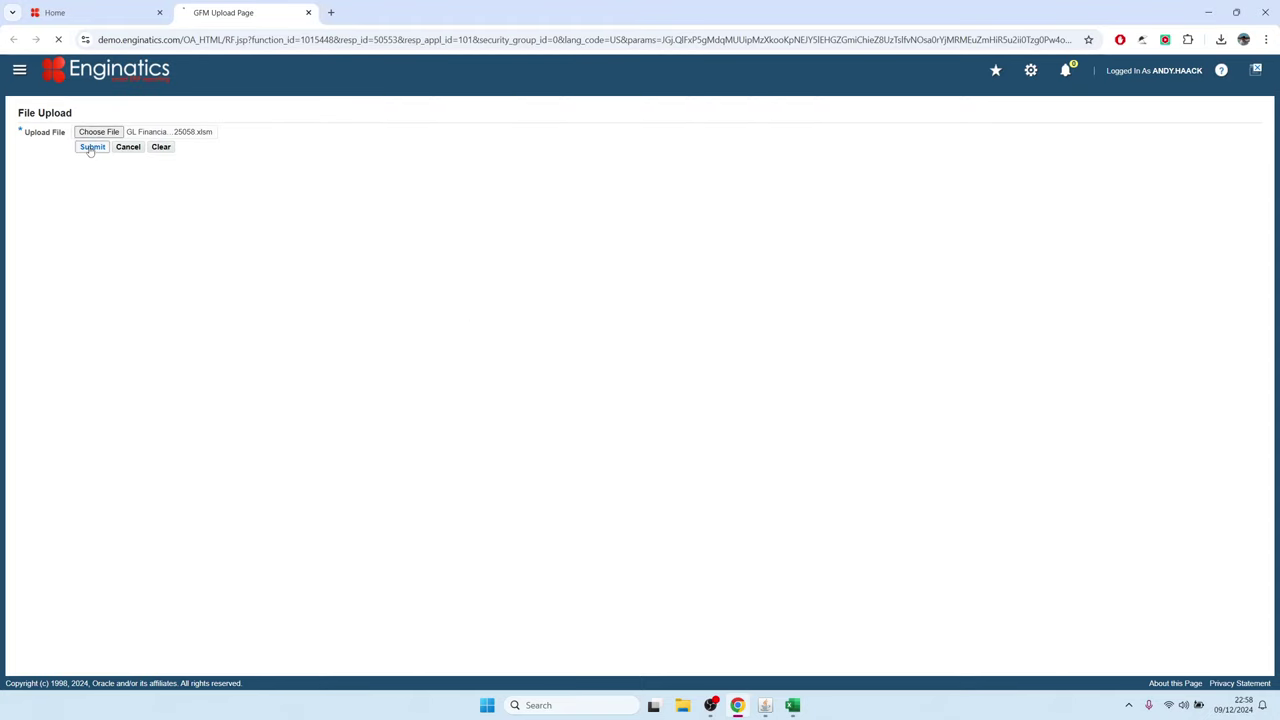
{"action": "left_click", "coordinate": [310, 13]}
Step: Back in Oracle Applications, name the uploaded template "FSG conversion example" and close the template window
{"action": "left_click", "coordinate": [765, 705]}
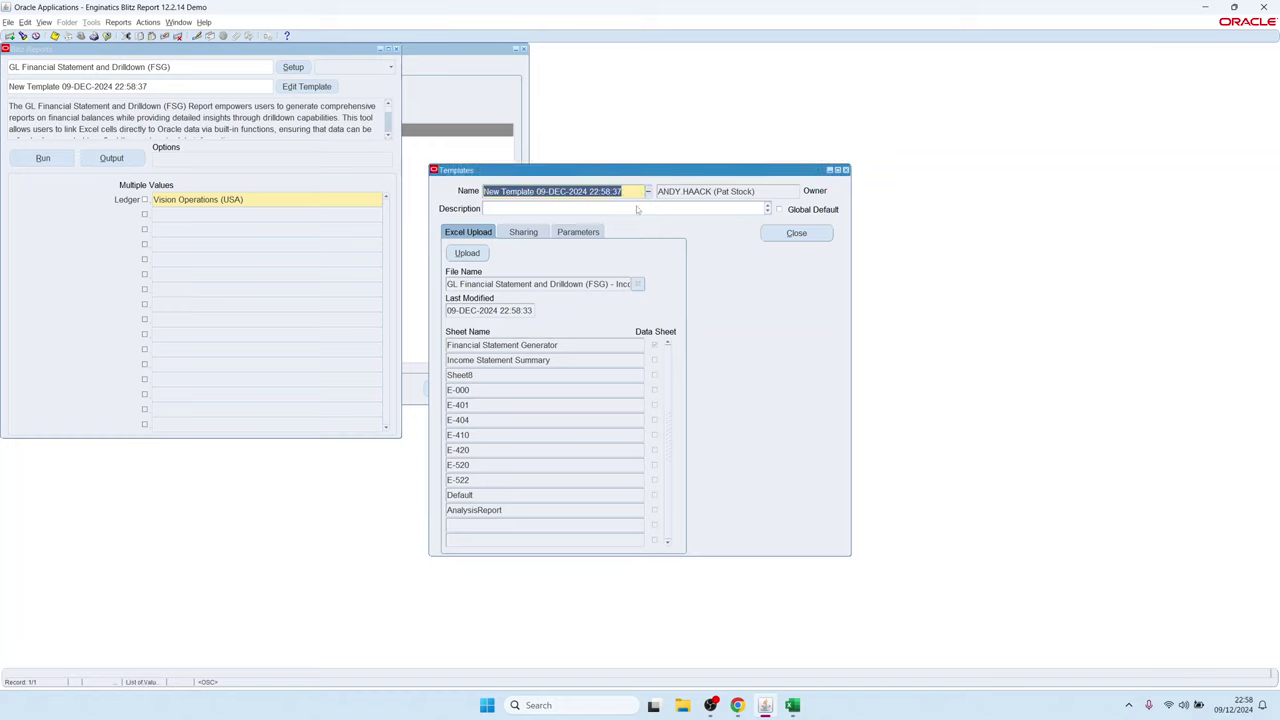
{"action": "type", "text": "FSG conversion example"}
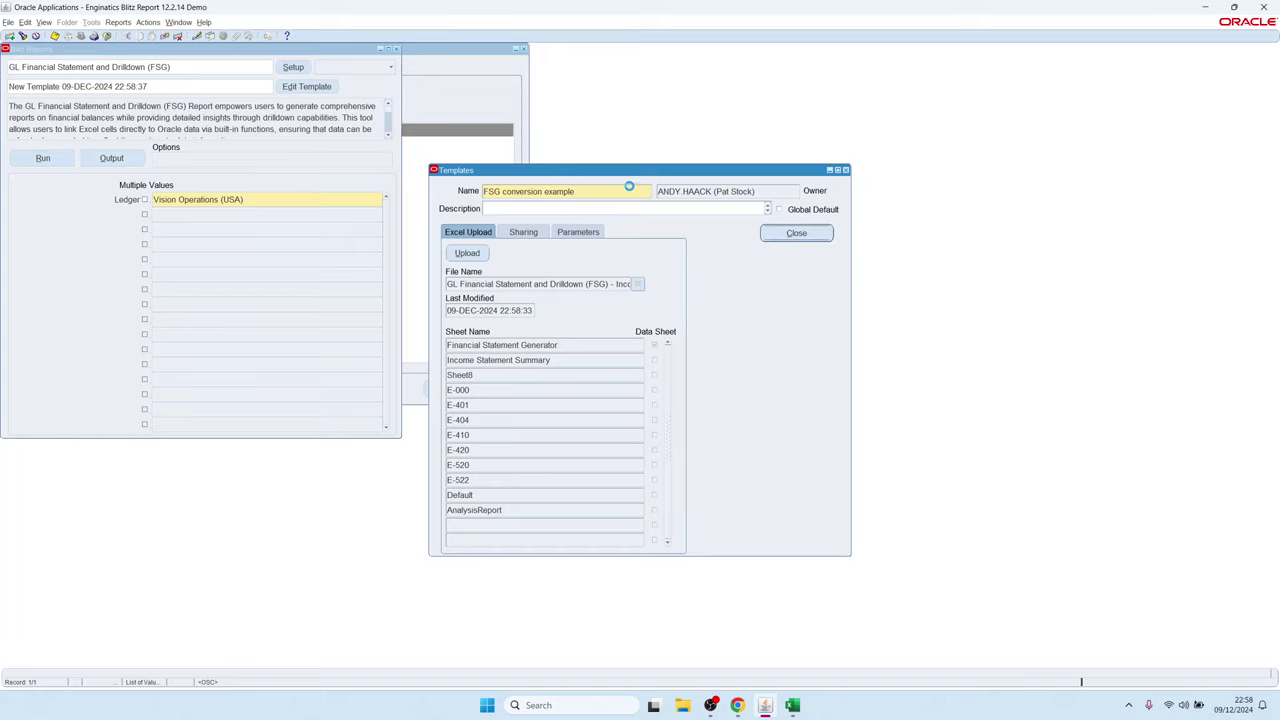
{"action": "key", "text": "Return"}
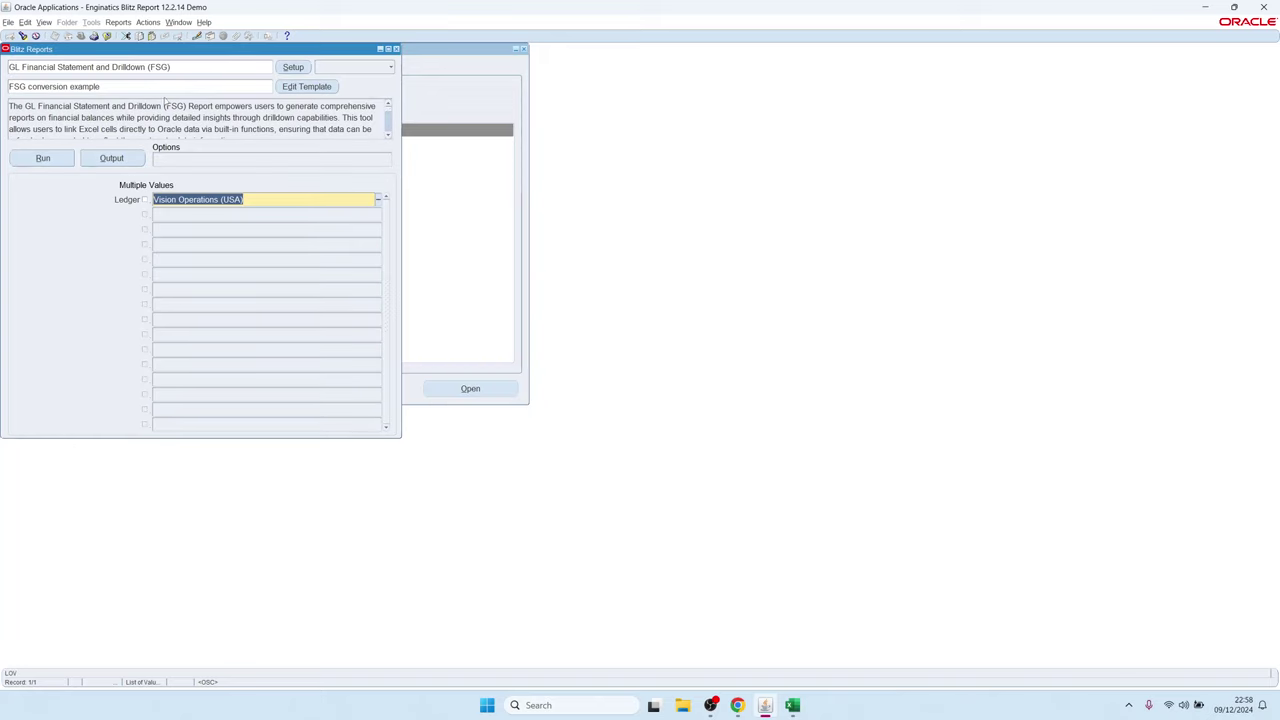
Step: Run GL Financial Statement and Drilldown (FSG) for Vision Operations (USA) without a template and bring up its output workbook in Excel
{"action": "left_click", "coordinate": [144, 85]}
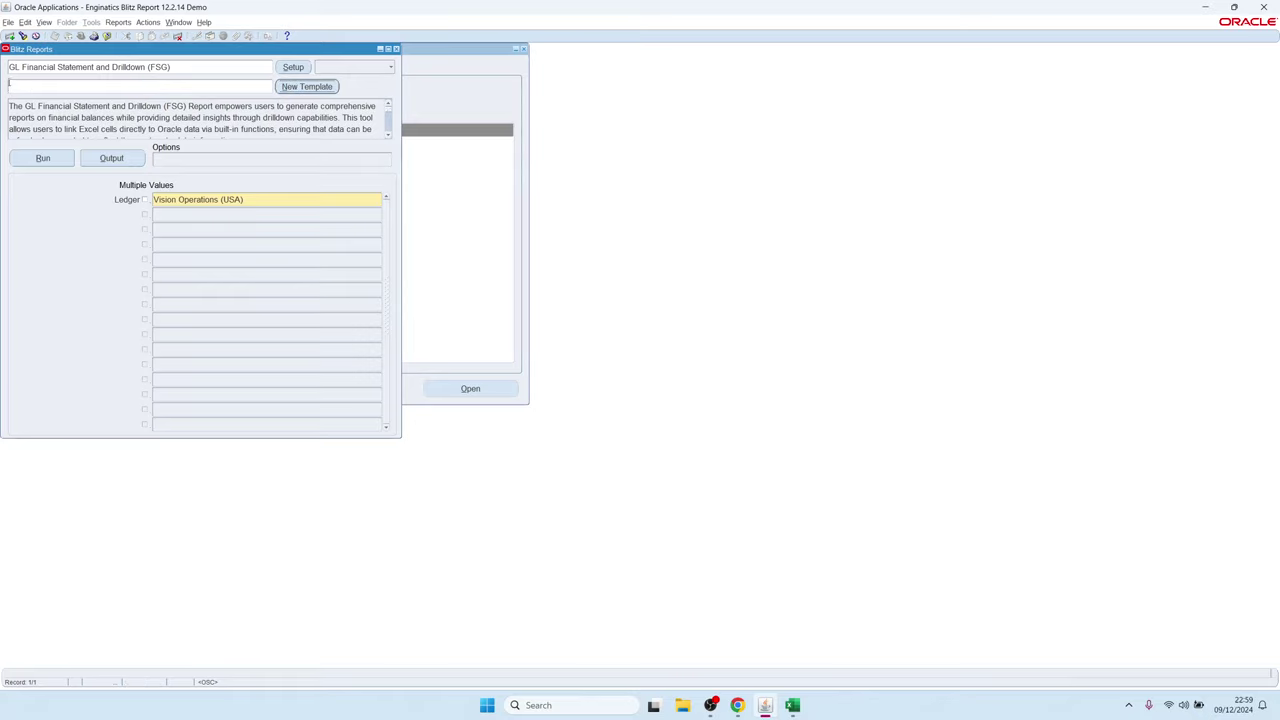
{"action": "left_click", "coordinate": [41, 160]}
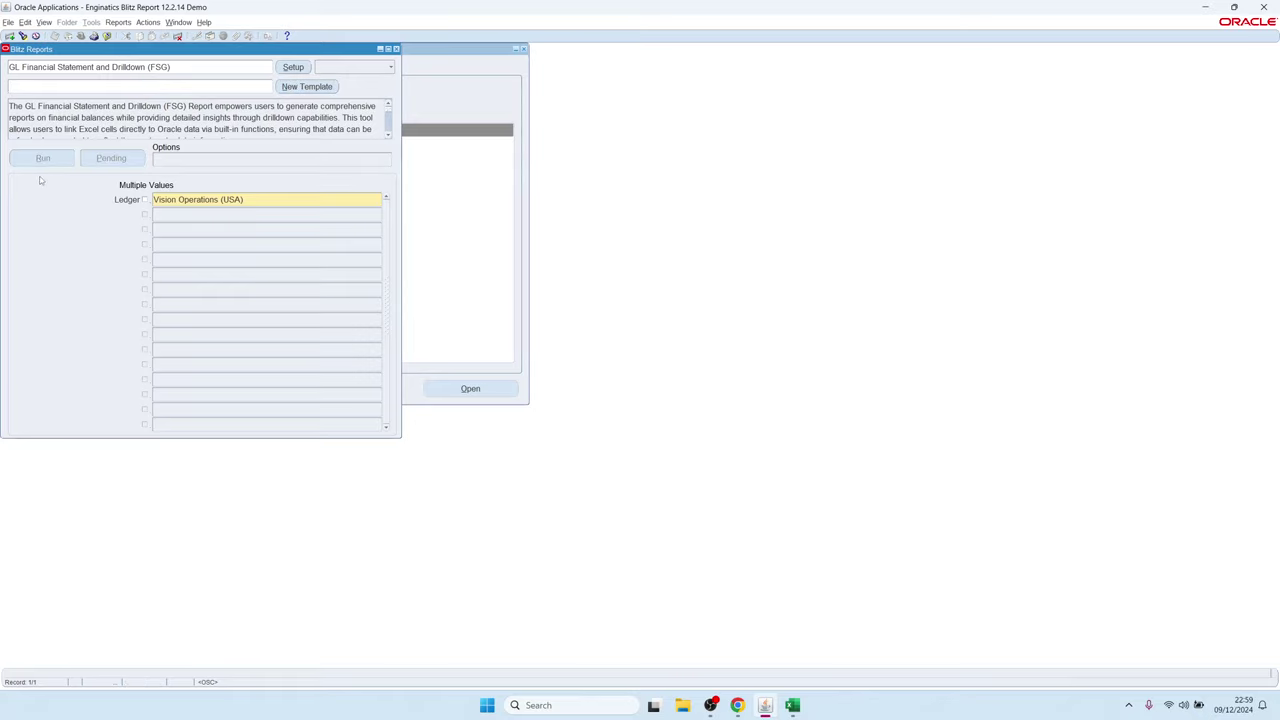
{"action": "key", "text": "alt+Tab"}
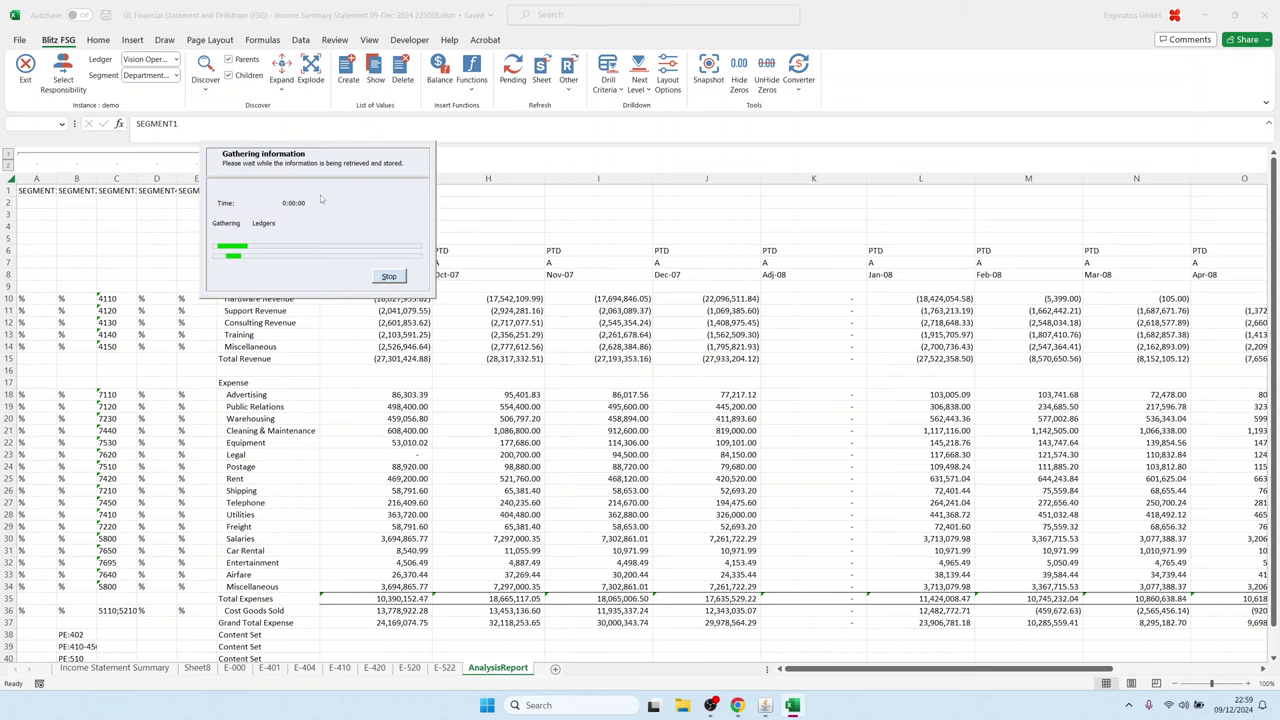
{"action": "left_click", "coordinate": [796, 708]}
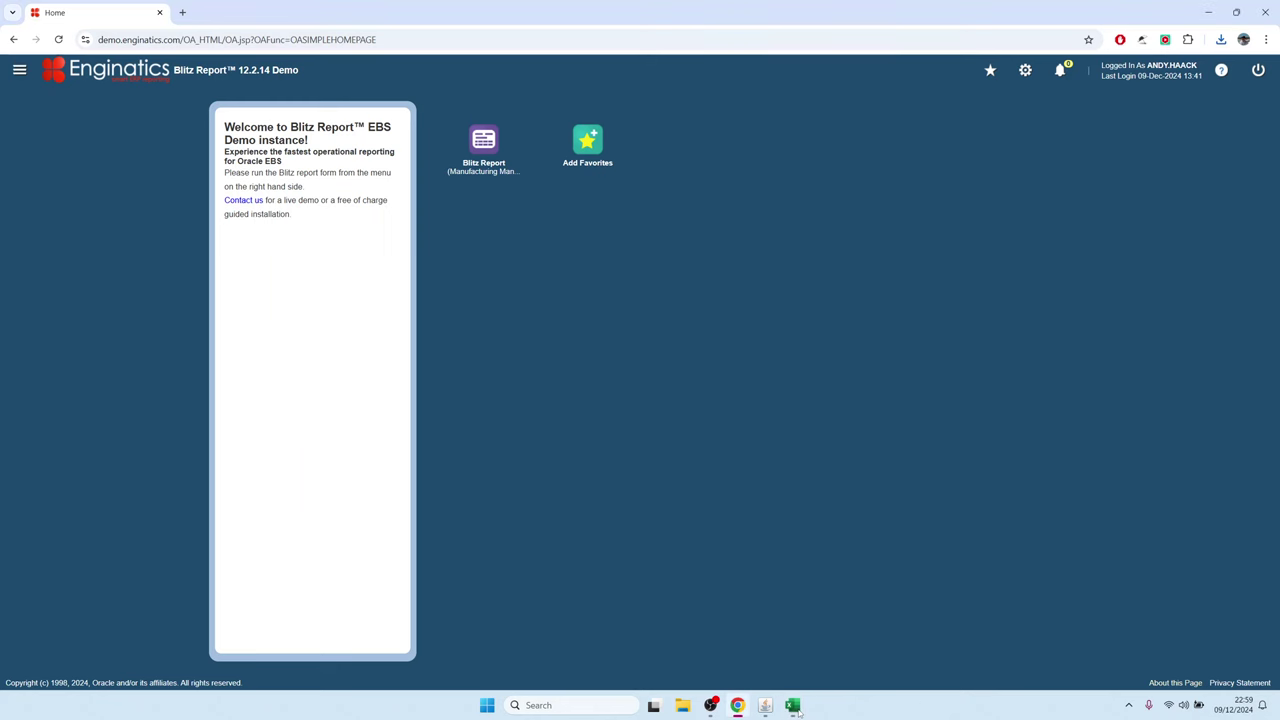
{"action": "left_click", "coordinate": [796, 708]}
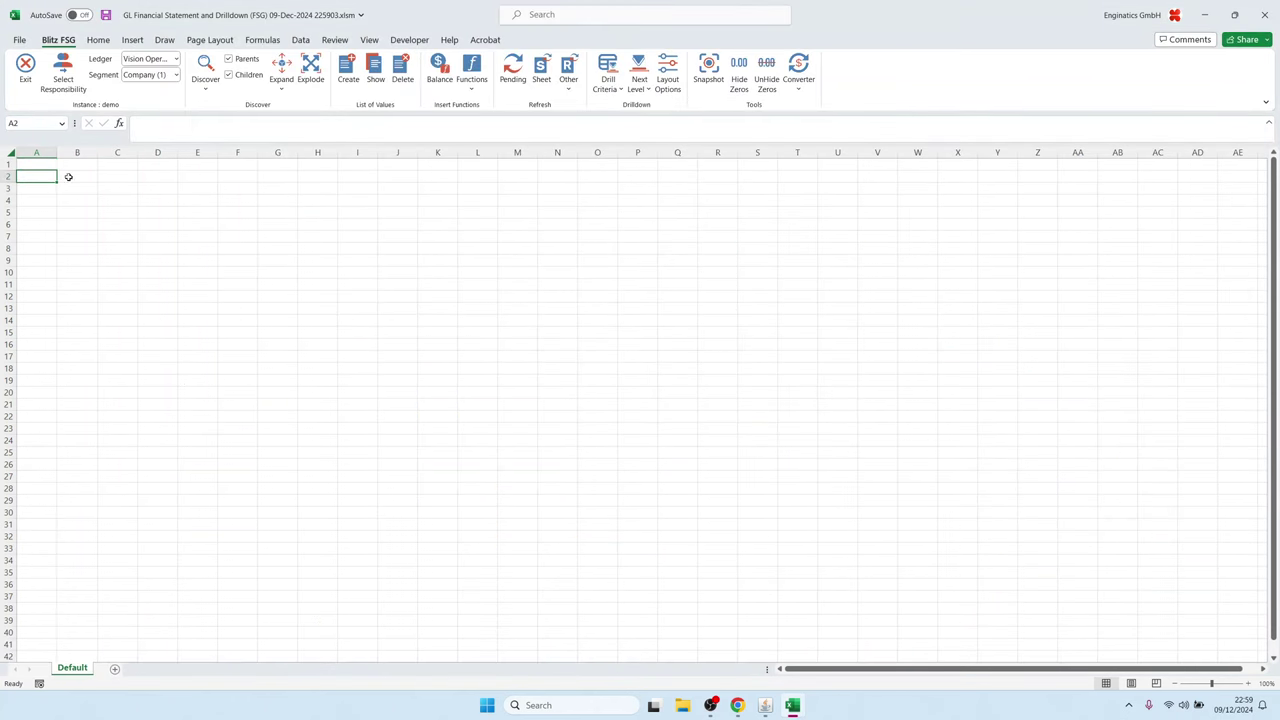
Step: Open Sample GL Wand File.xlsx from the Downloads folder and check the GL Wand balance formula in W11
{"action": "left_click", "coordinate": [683, 707]}
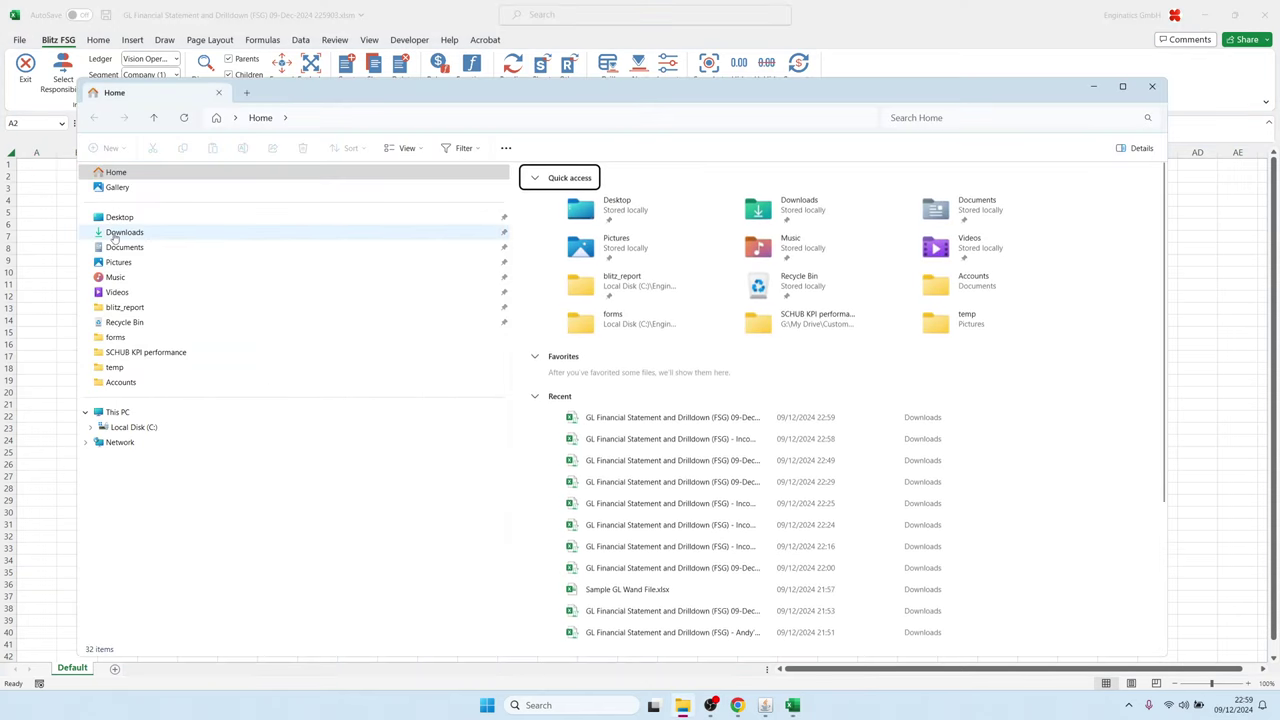
{"action": "left_click", "coordinate": [116, 233]}
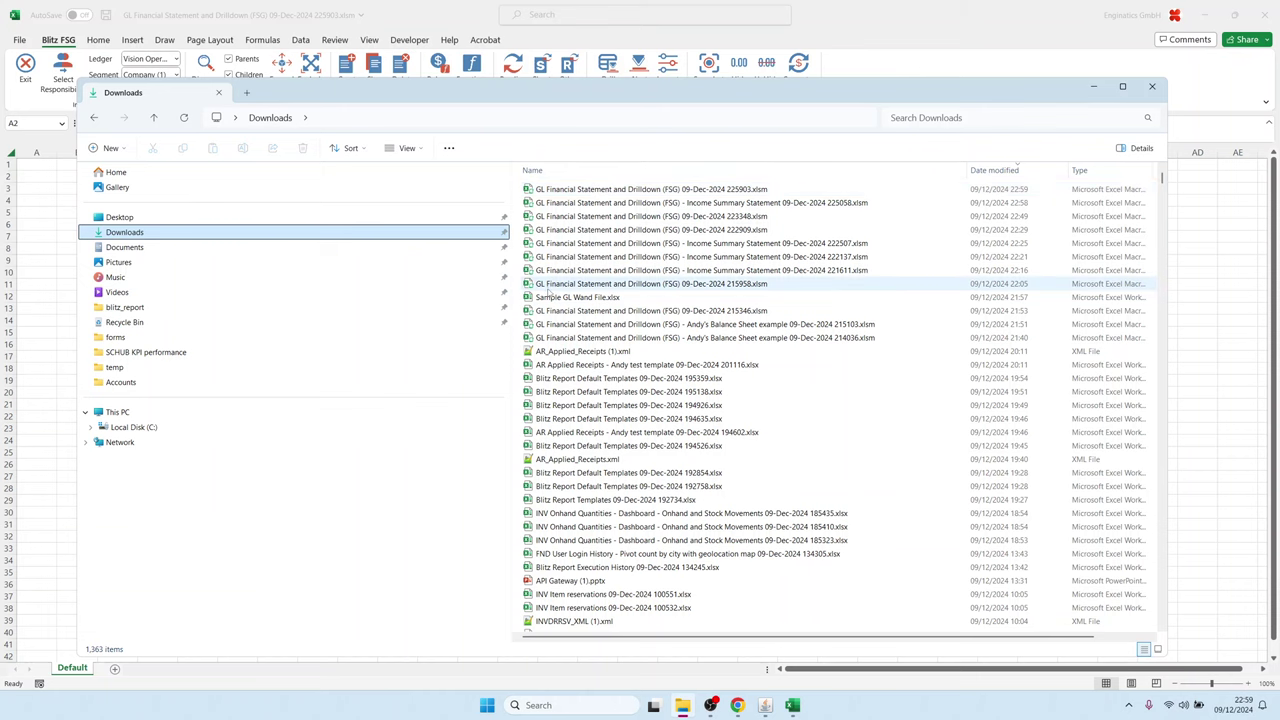
{"action": "double_click", "coordinate": [540, 297]}
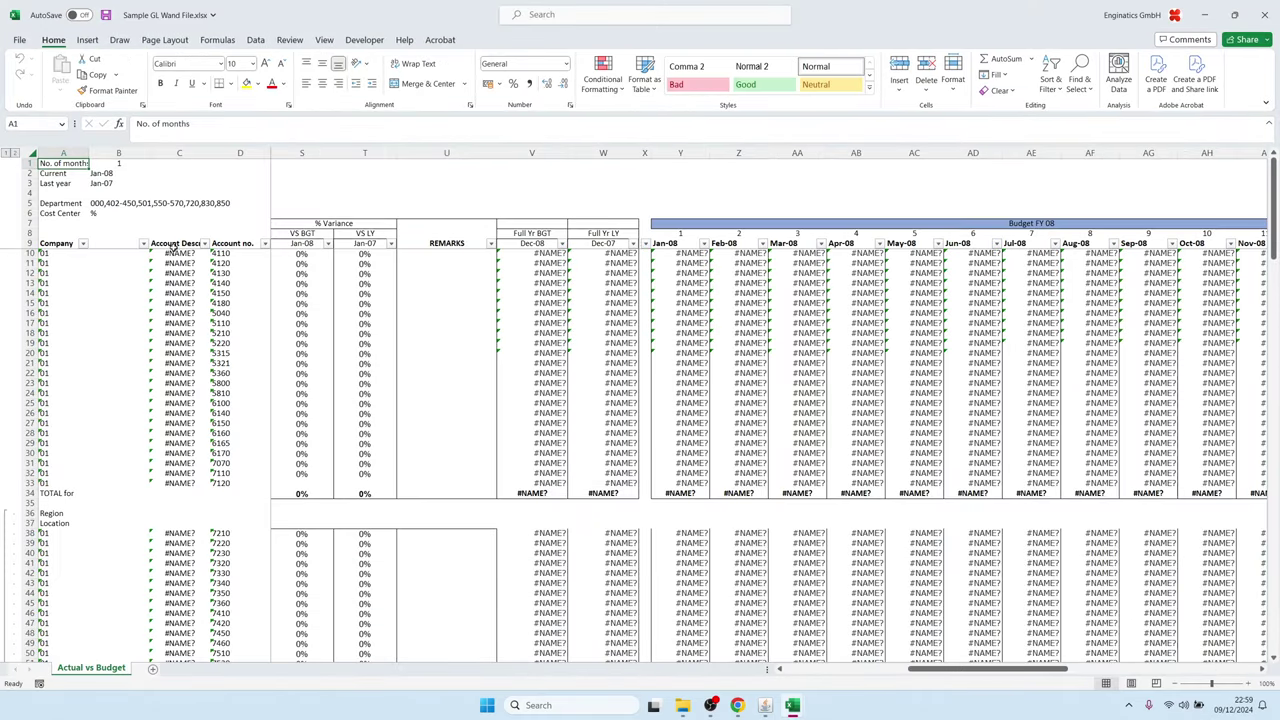
{"action": "left_click", "coordinate": [614, 263]}
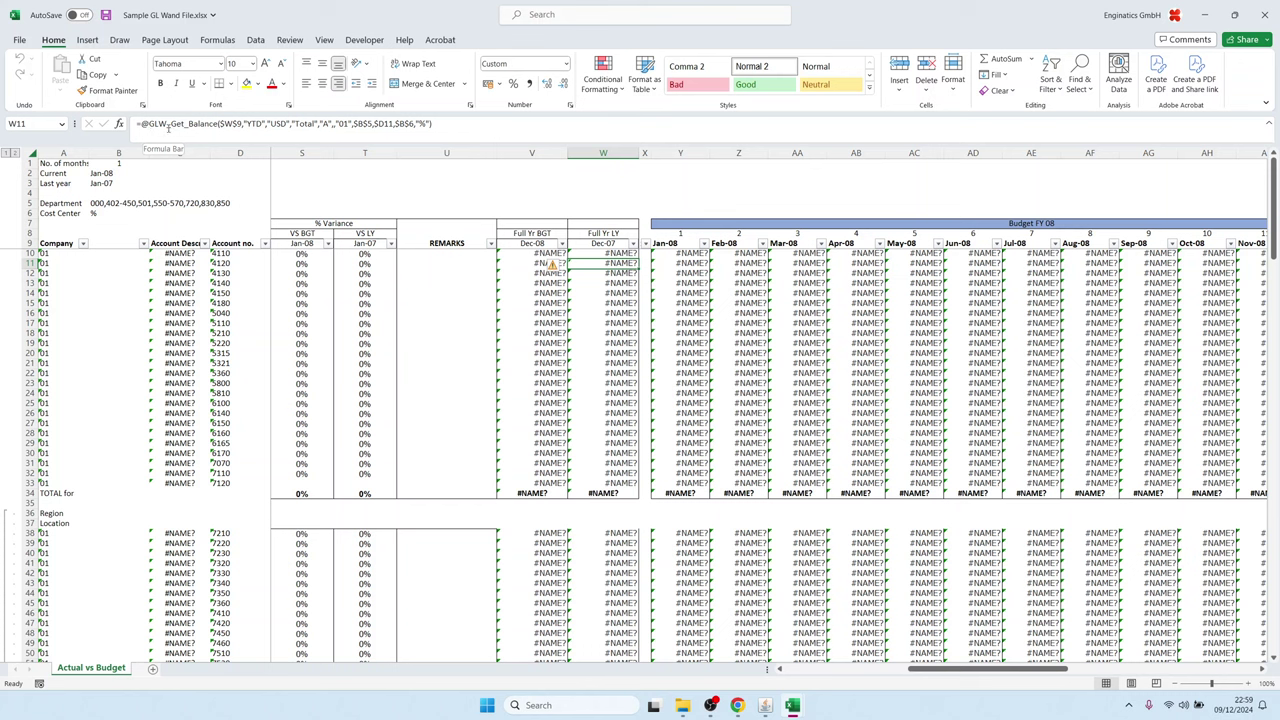
{"action": "left_click", "coordinate": [246, 260]}
{"action": "left_click", "coordinate": [62, 162]}
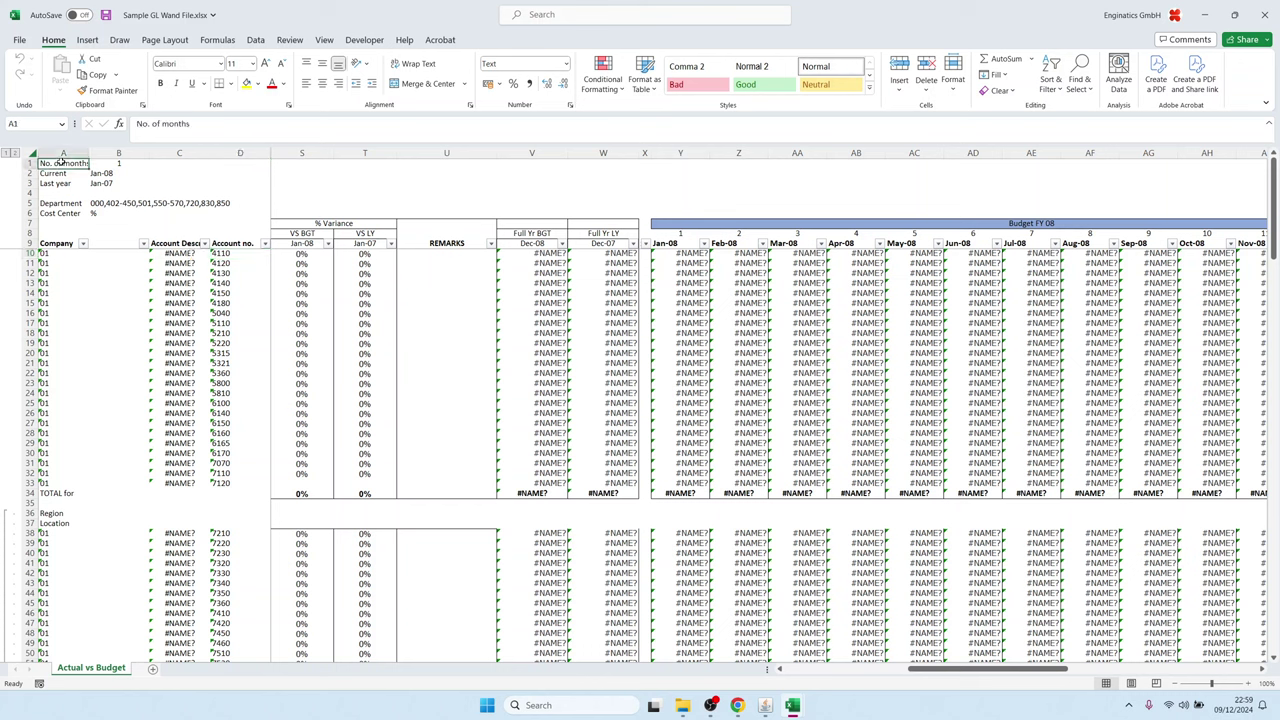
Step: Copy the Actual vs Budget sheet into the GL Financial Statement and Drilldown (FSG) 09-Dec-2024 225903.xlsm workbook, before the Default sheet
{"action": "right_click", "coordinate": [92, 668]}
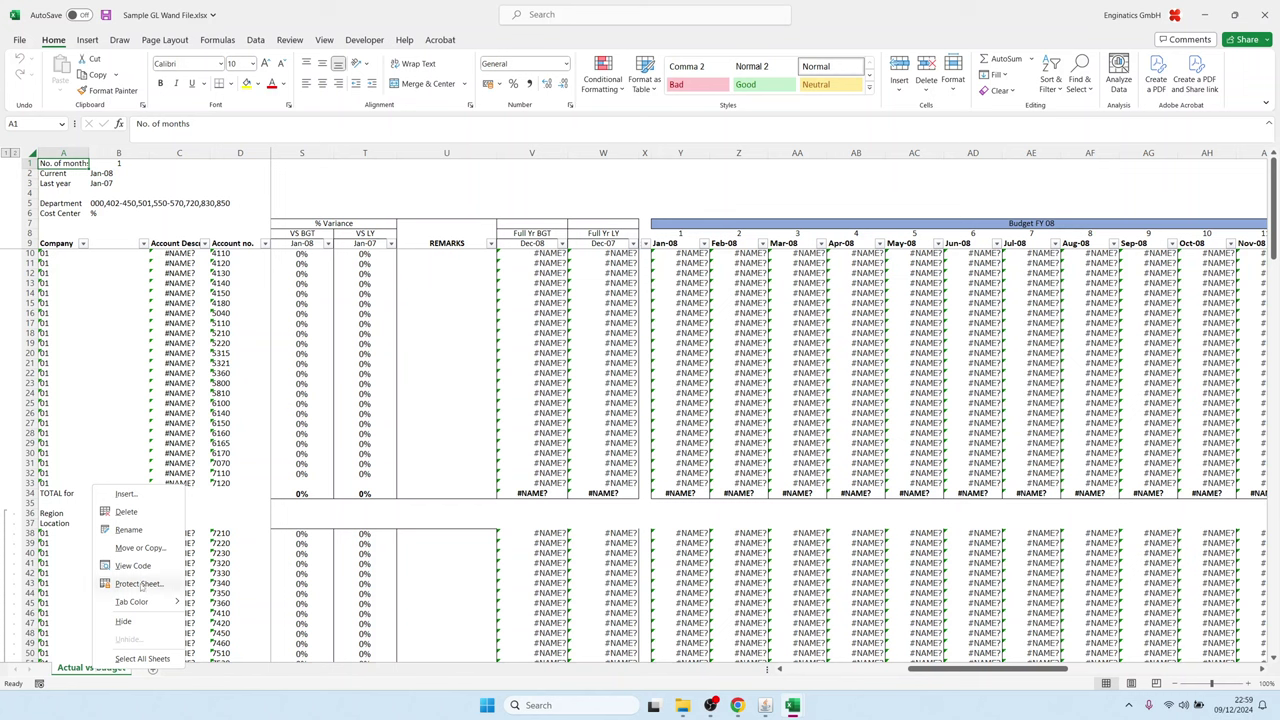
{"action": "left_click", "coordinate": [75, 677]}
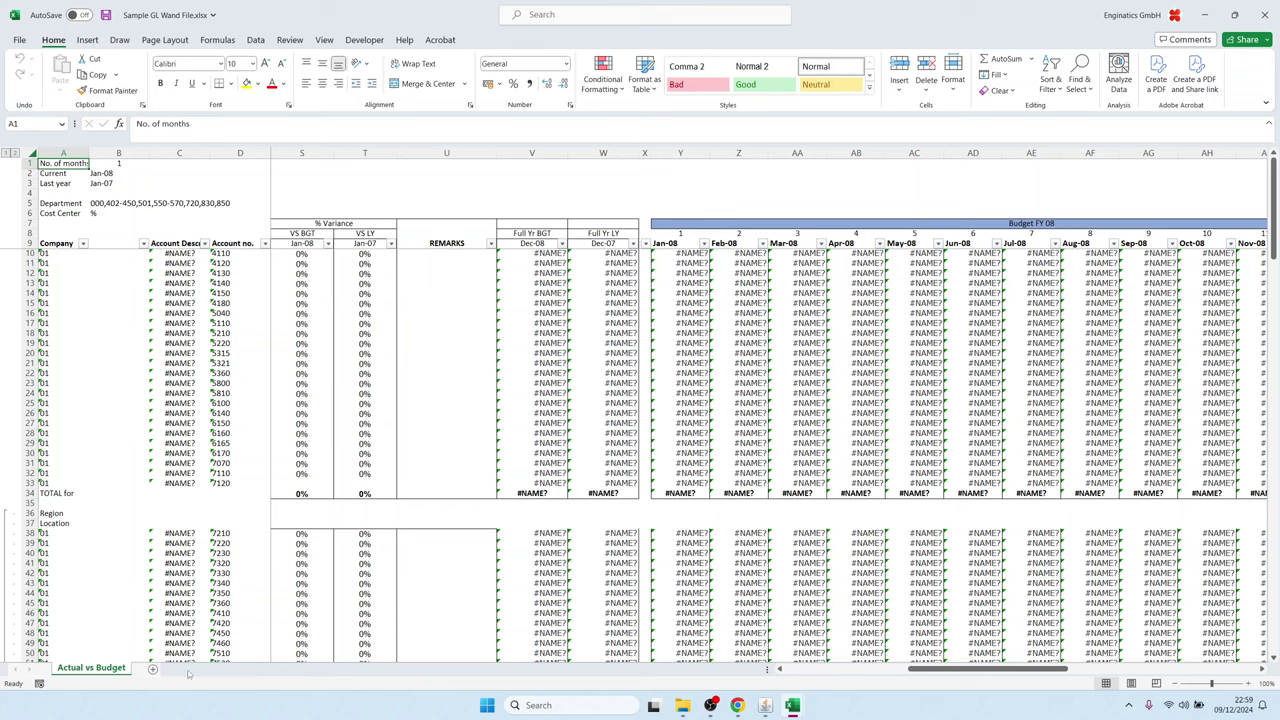
{"action": "right_click", "coordinate": [95, 668]}
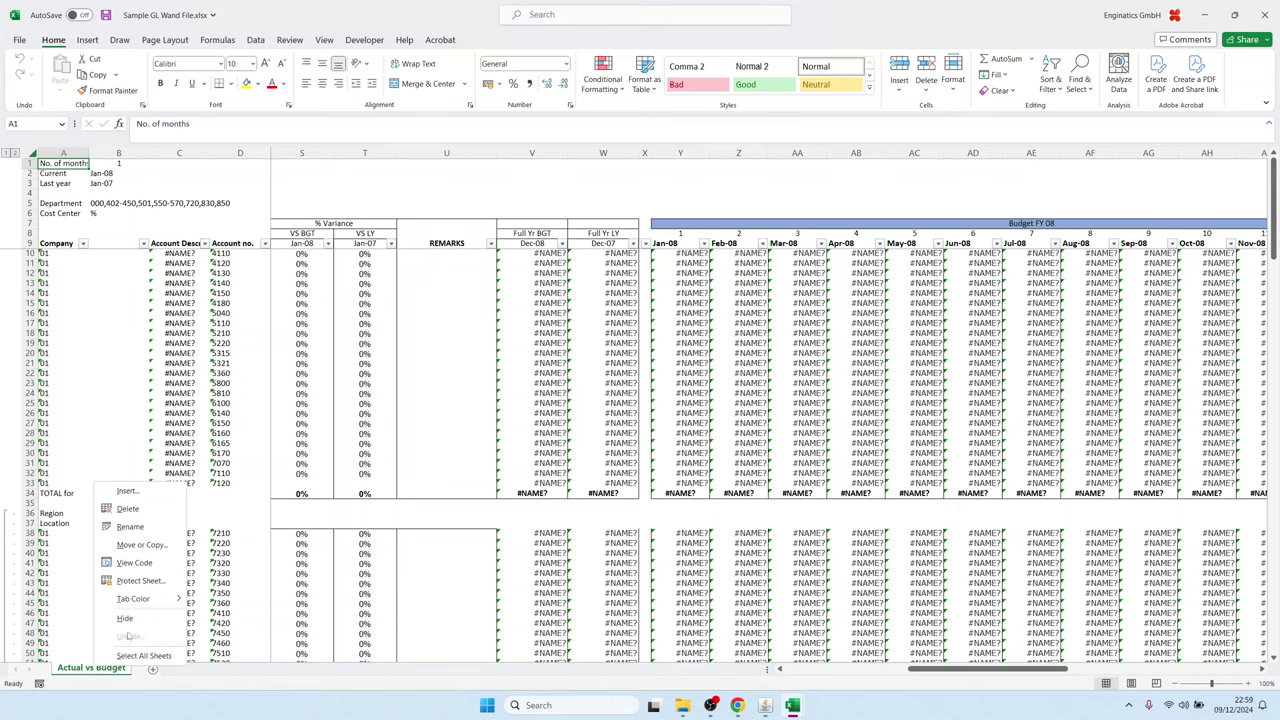
{"action": "left_click", "coordinate": [141, 544]}
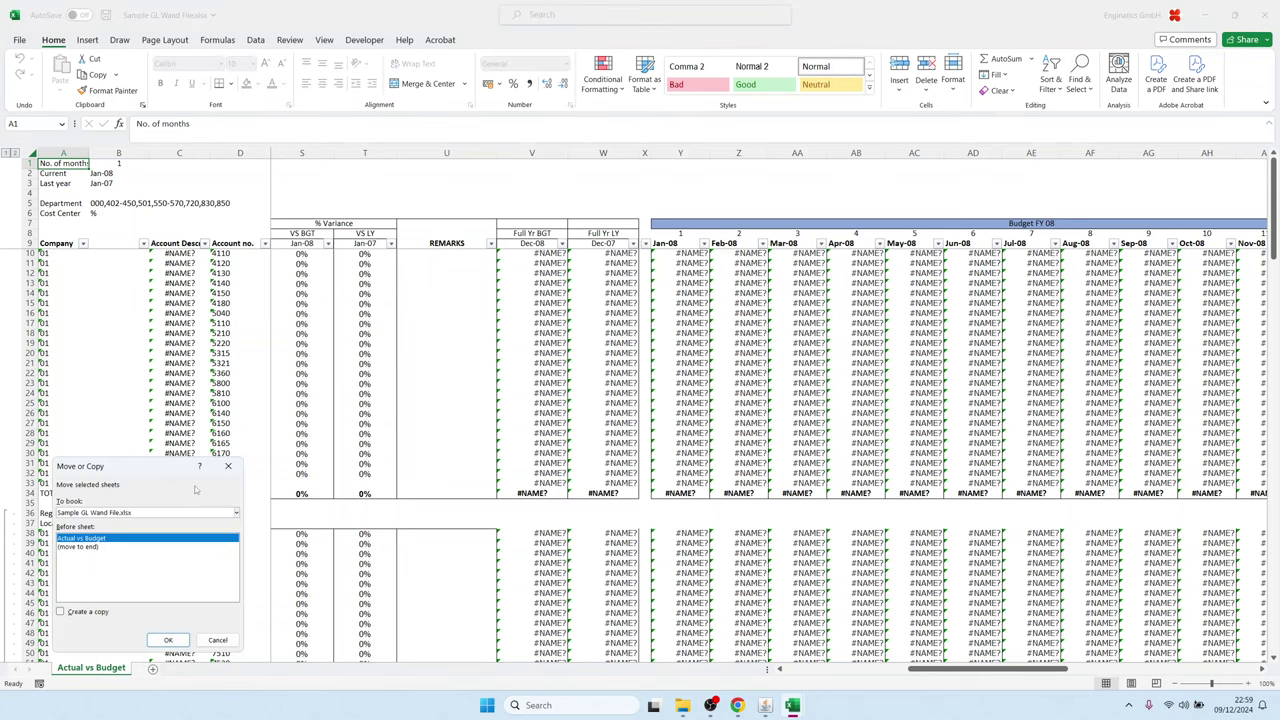
{"action": "left_click", "coordinate": [87, 515]}
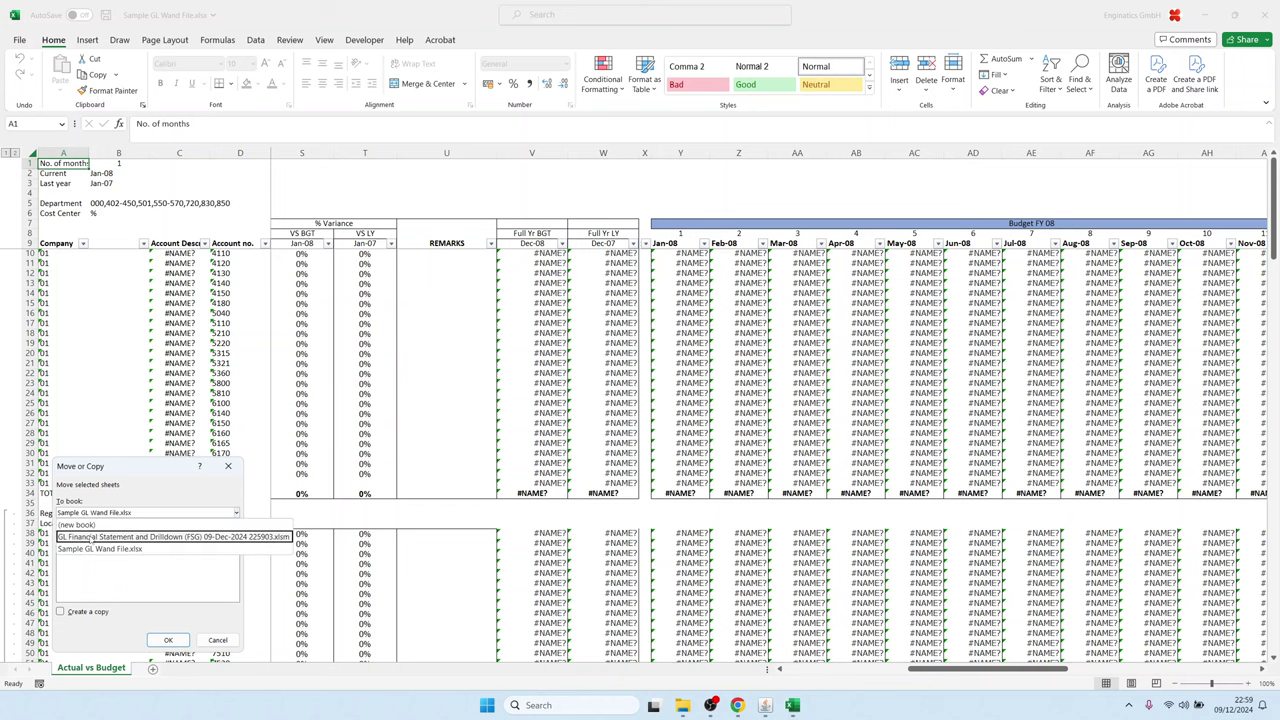
{"action": "left_click", "coordinate": [91, 538]}
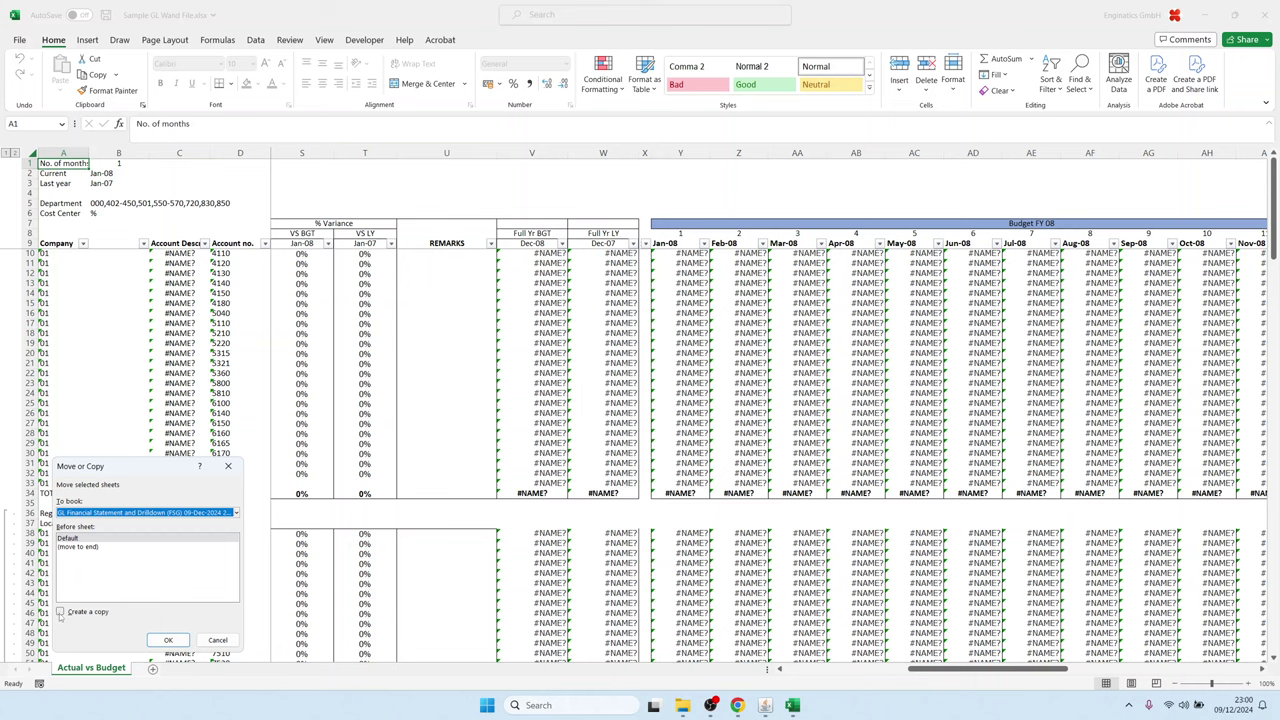
{"action": "left_click", "coordinate": [60, 612]}
{"action": "left_click", "coordinate": [168, 640]}
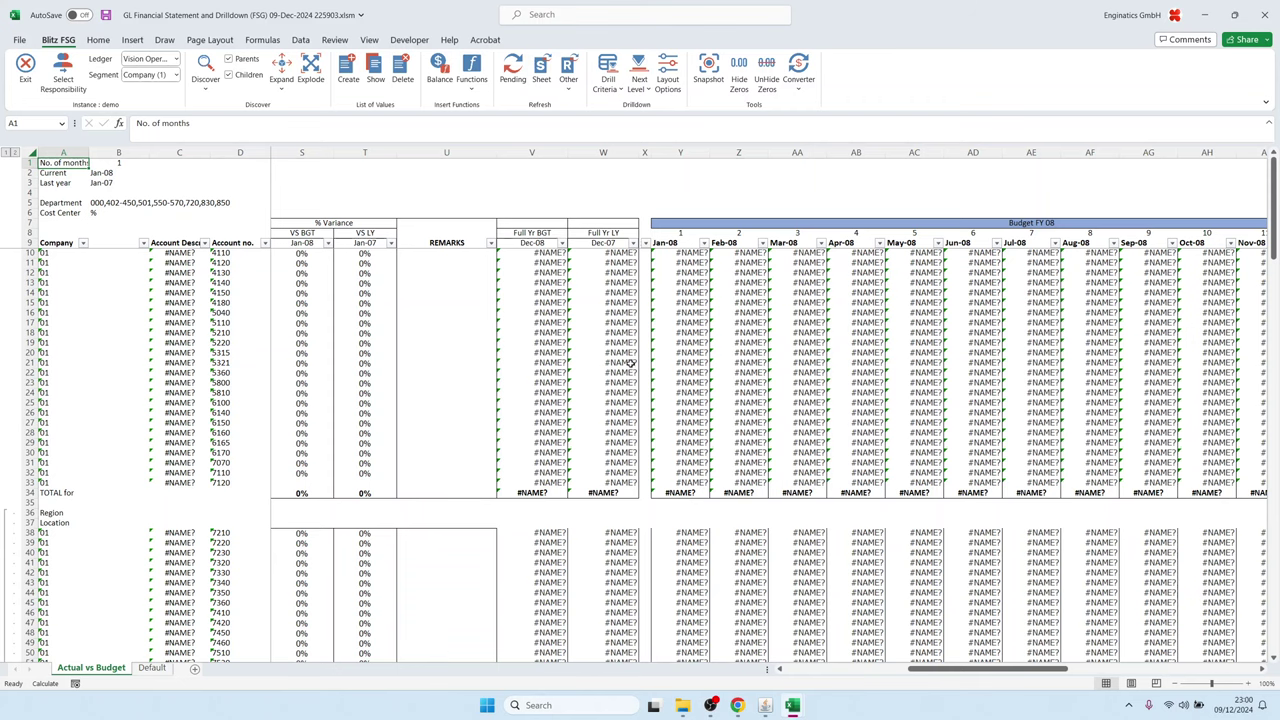
Step: Close Sample GL Wand File.xlsx without saving its changes
{"action": "mouse_move", "coordinate": [797, 706]}
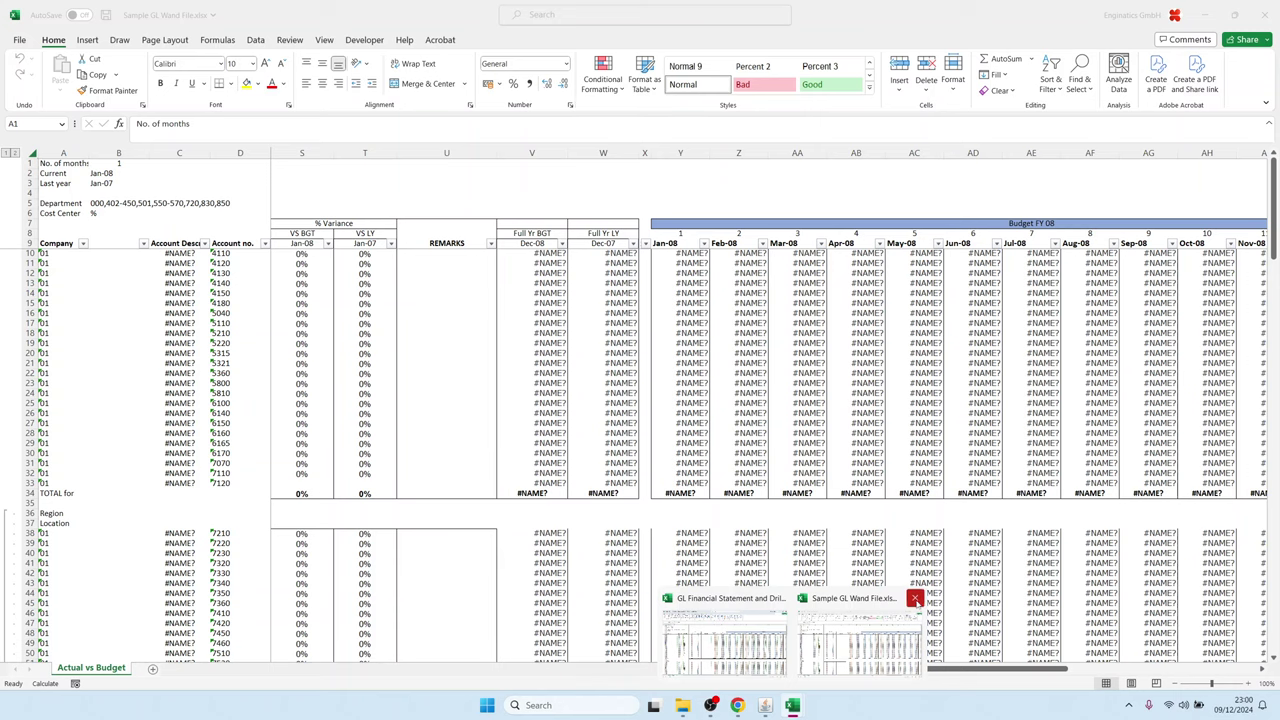
{"action": "left_click", "coordinate": [909, 600]}
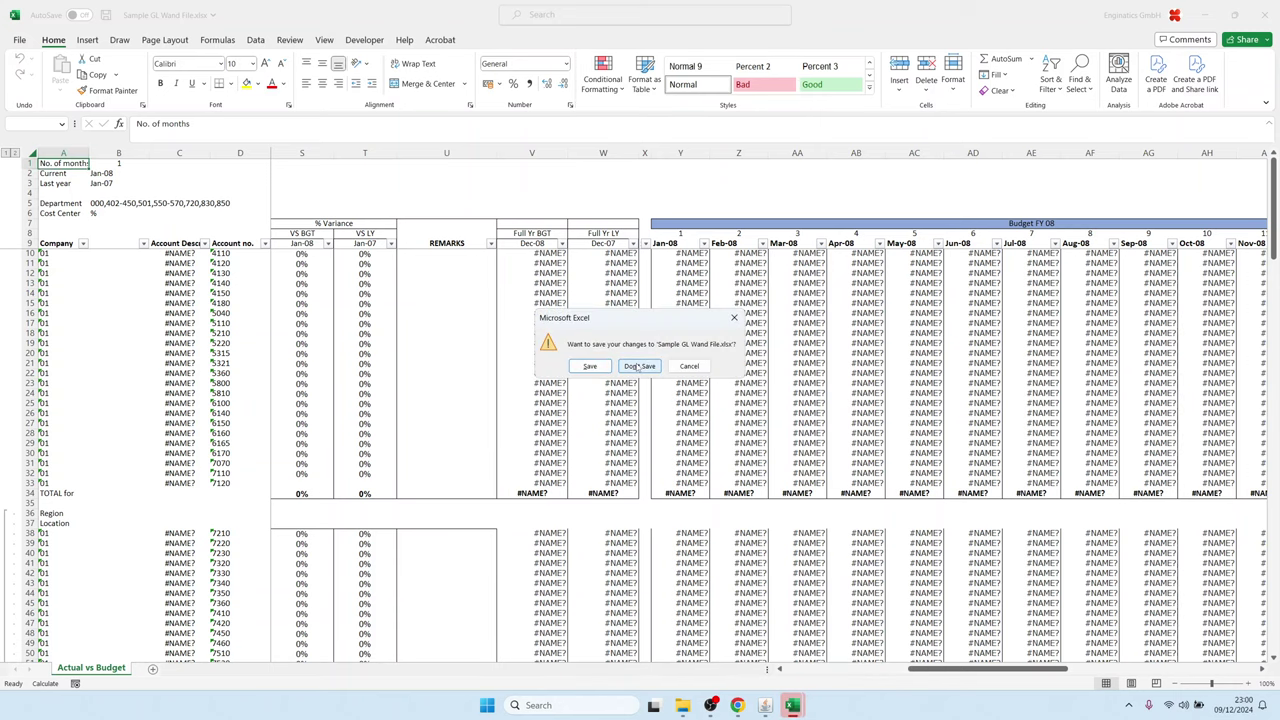
{"action": "left_click", "coordinate": [640, 366]}
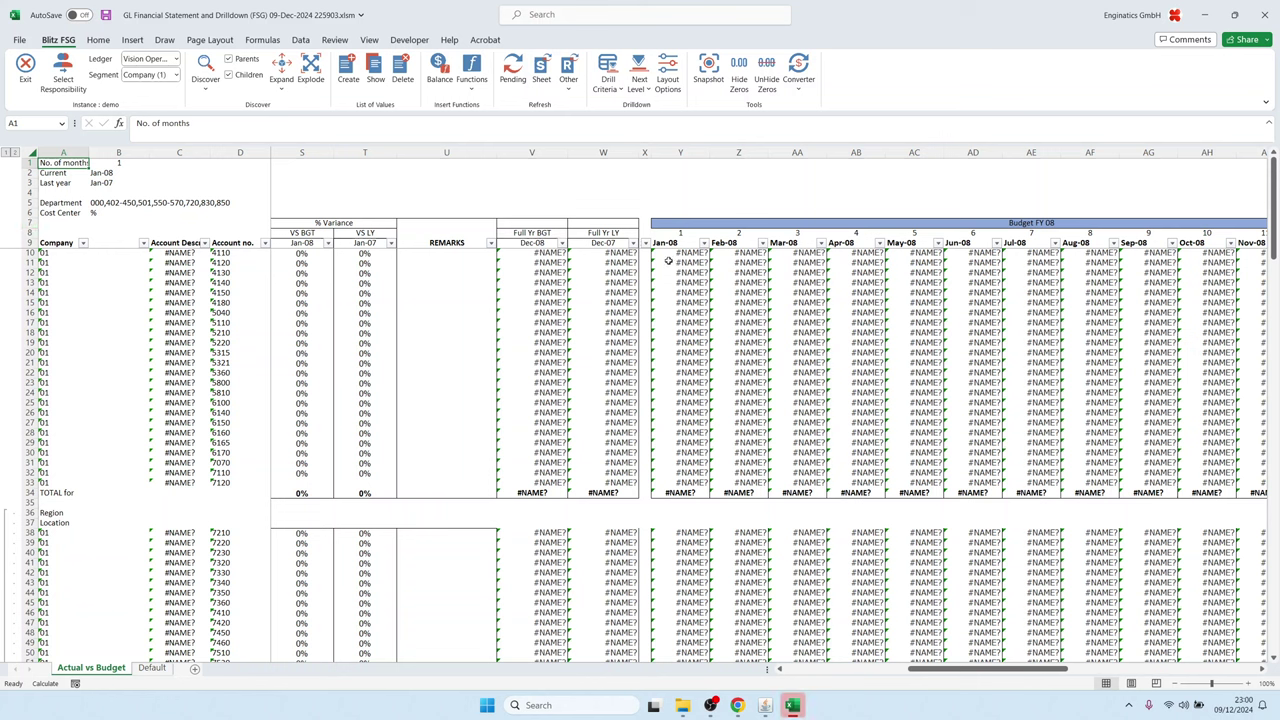
Step: Check the GL Wand formula in Y14 and convert the Actual vs Budget sheet with the GL Wand converter
{"action": "left_click", "coordinate": [681, 293]}
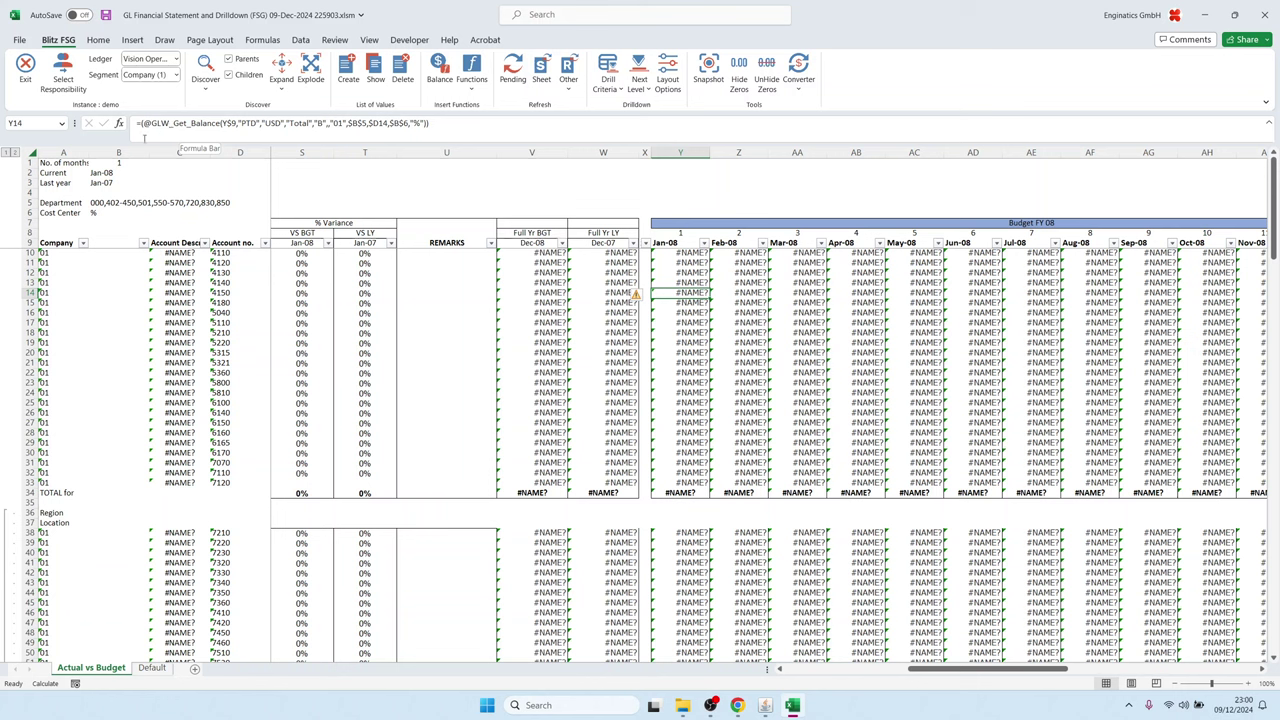
{"action": "left_click", "coordinate": [56, 162]}
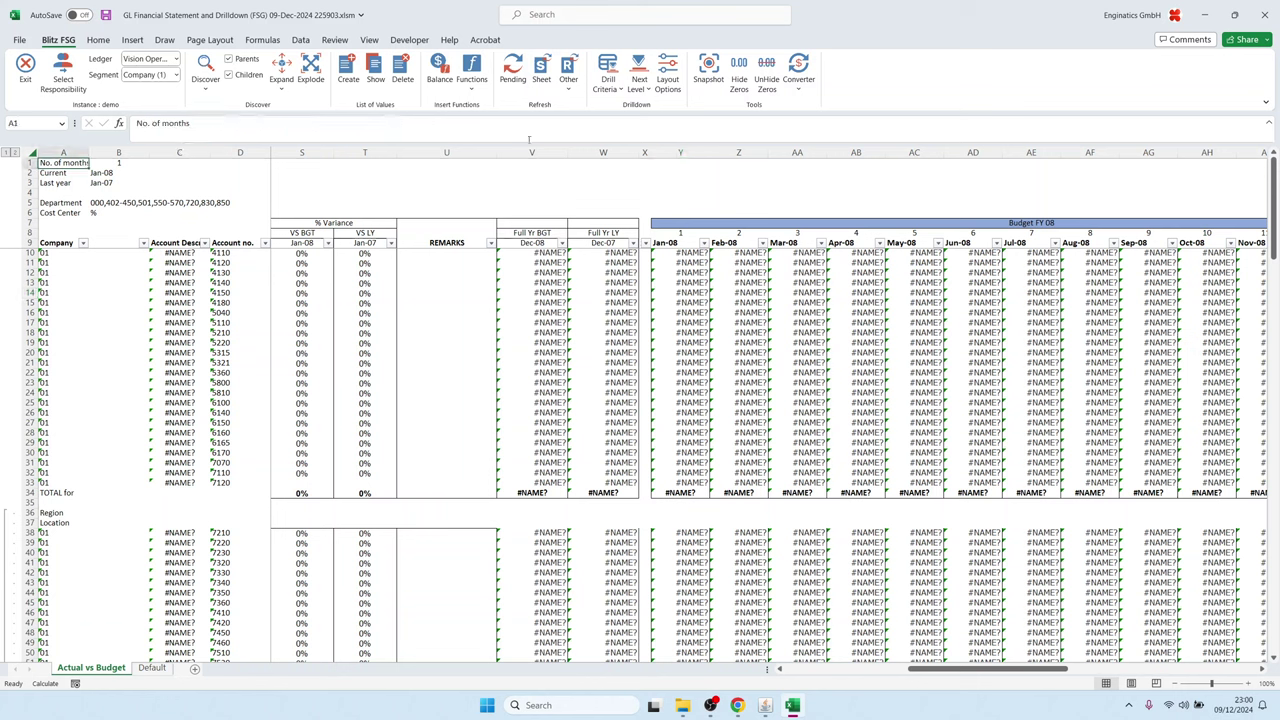
{"action": "left_click", "coordinate": [787, 85]}
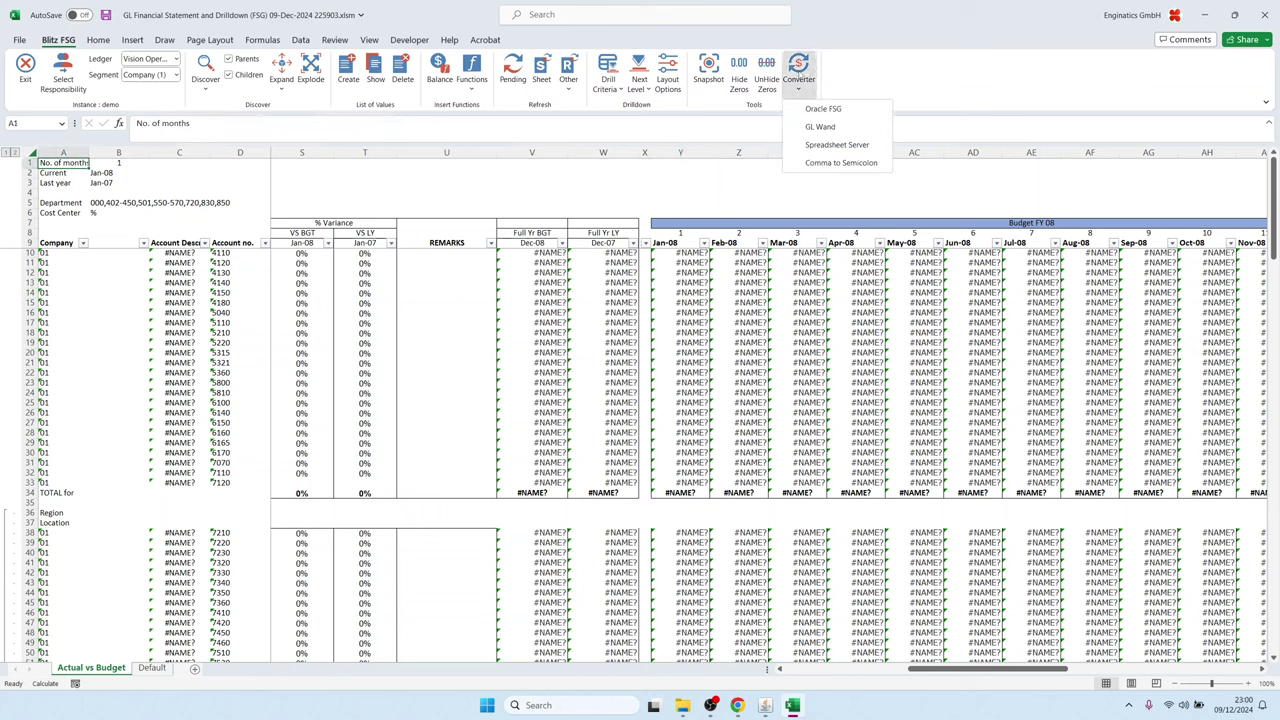
{"action": "left_click", "coordinate": [823, 124]}
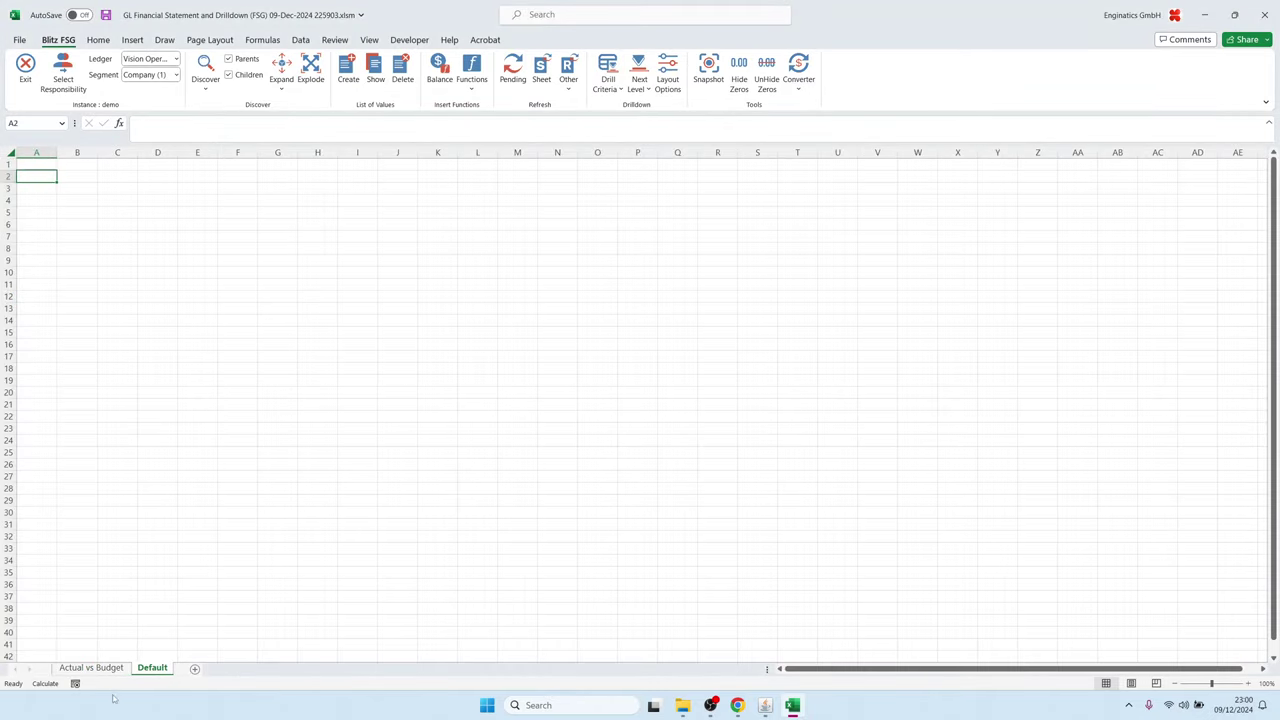
{"action": "left_click", "coordinate": [96, 668]}
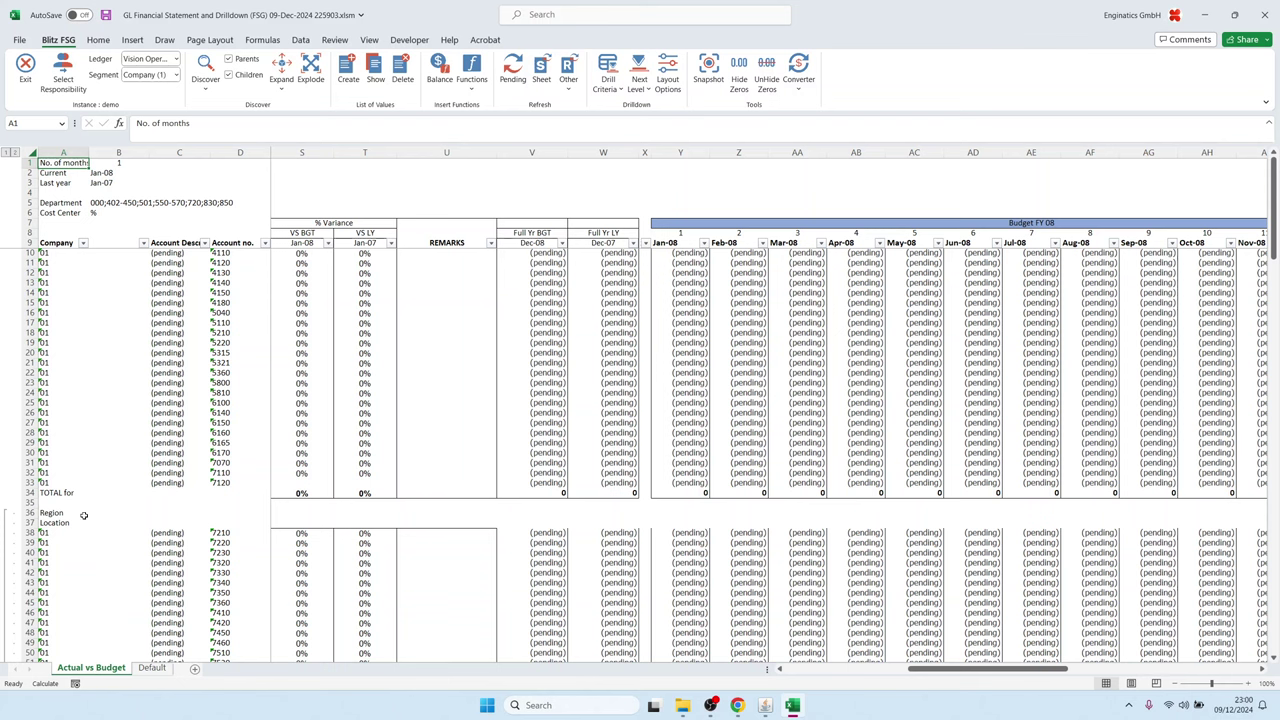
Step: Delete the empty Default sheet from the workbook
{"action": "left_click", "coordinate": [153, 668]}
{"action": "right_click", "coordinate": [152, 668]}
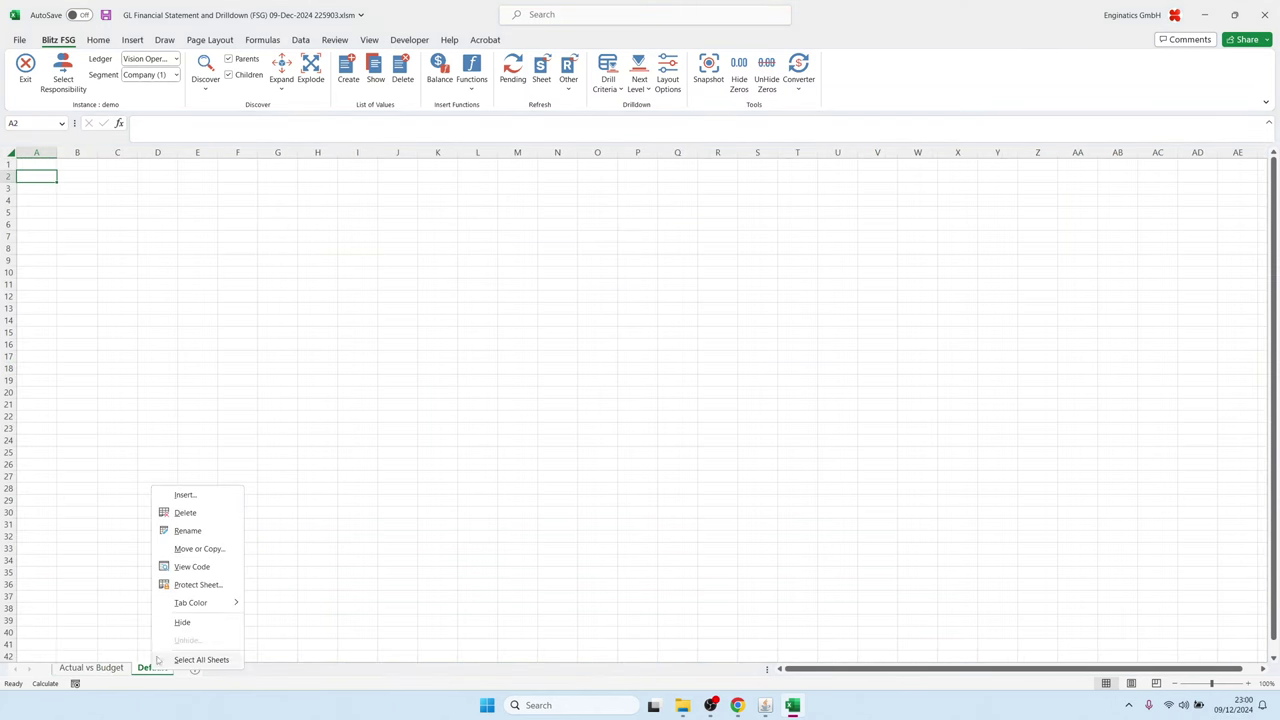
{"action": "left_click", "coordinate": [186, 513]}
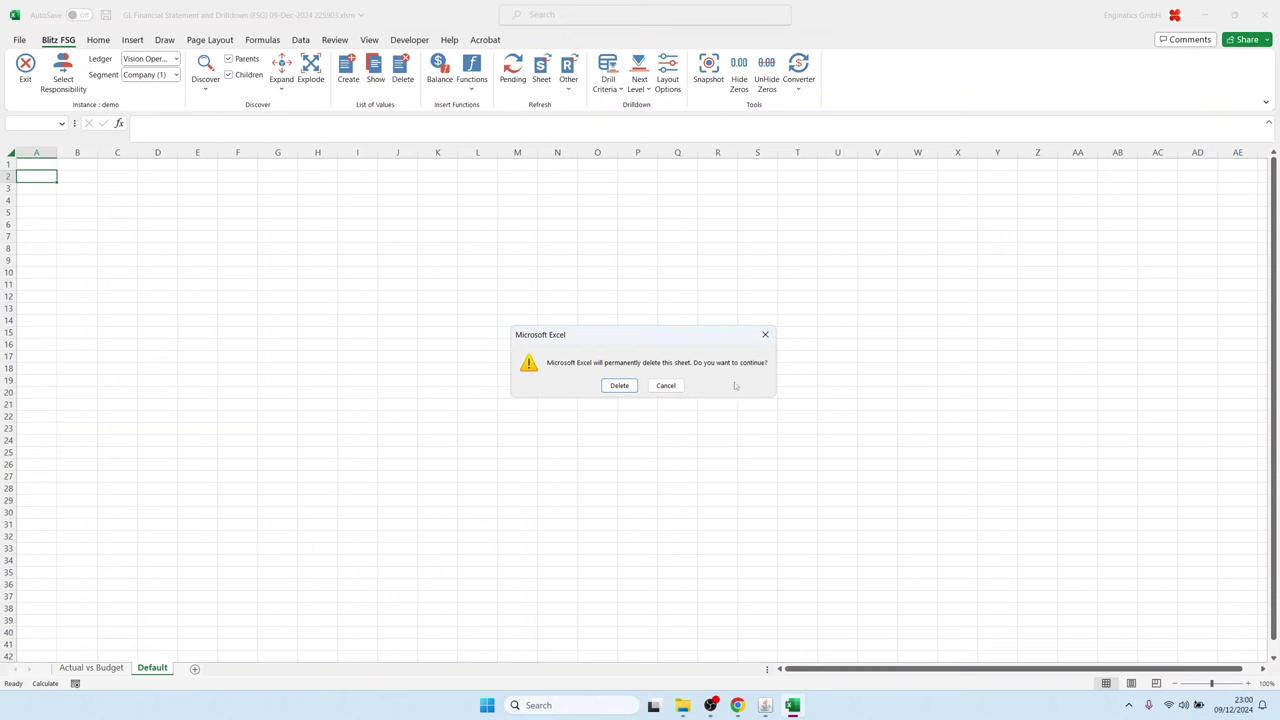
{"action": "left_click", "coordinate": [619, 385]}
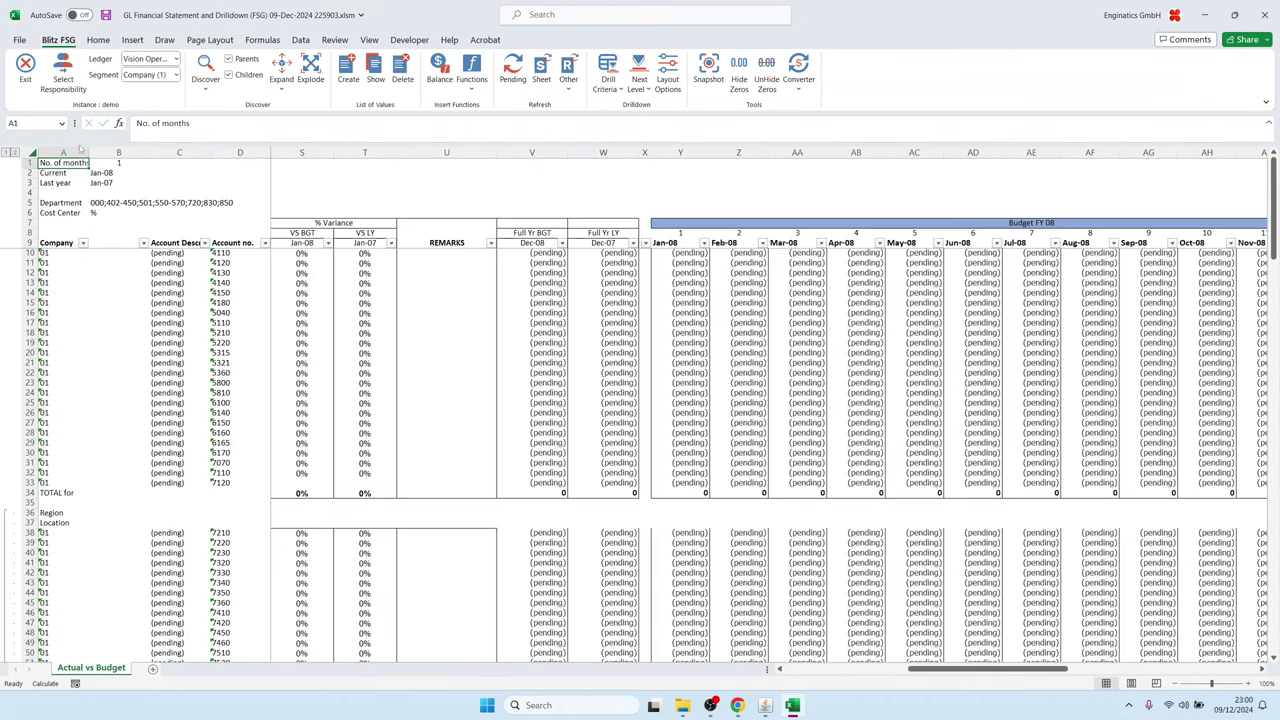
Step: Refresh the balances on the Actual vs Budget sheet and check the converted formula in W12
{"action": "left_click", "coordinate": [540, 80]}
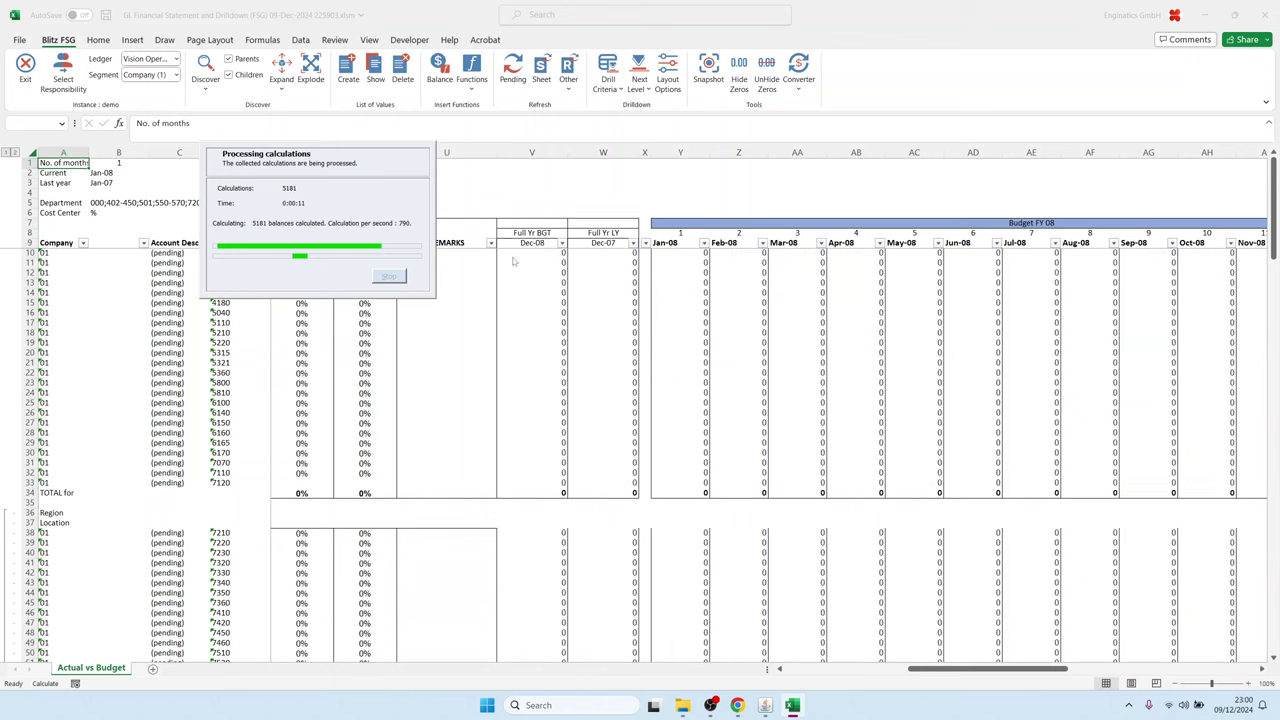
{"action": "left_click", "coordinate": [603, 275]}
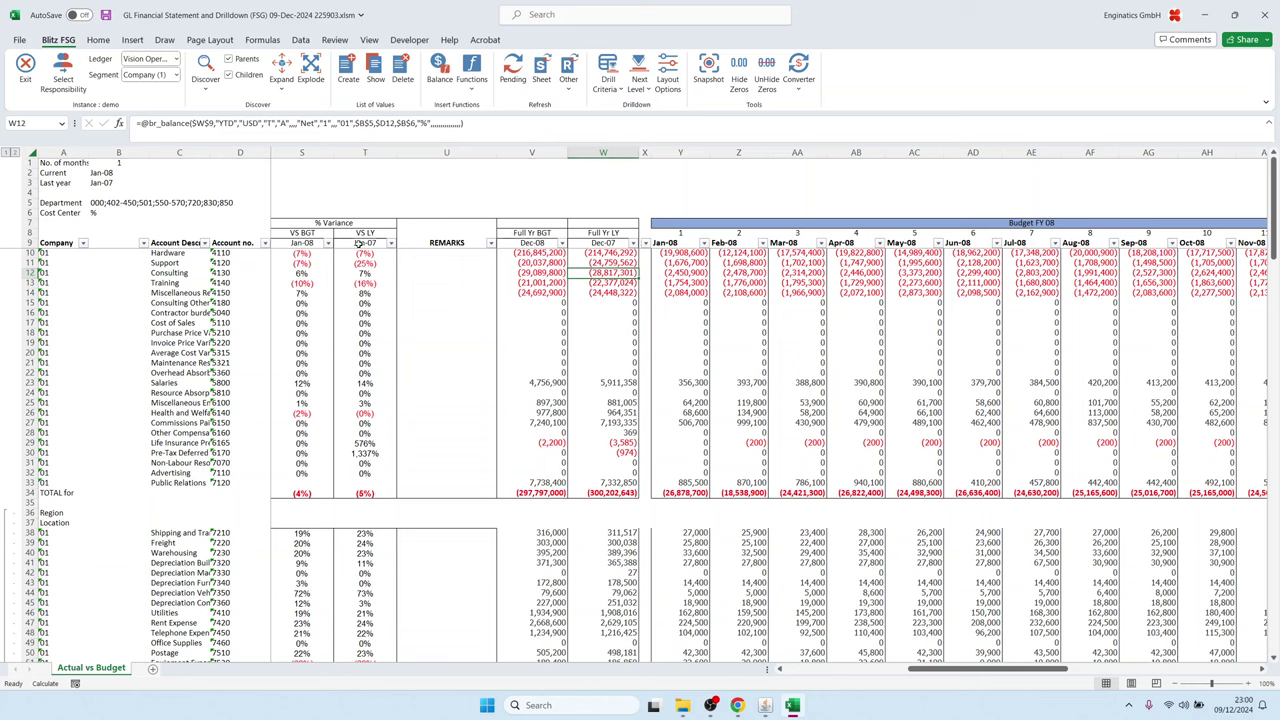
{"action": "left_click", "coordinate": [63, 162]}
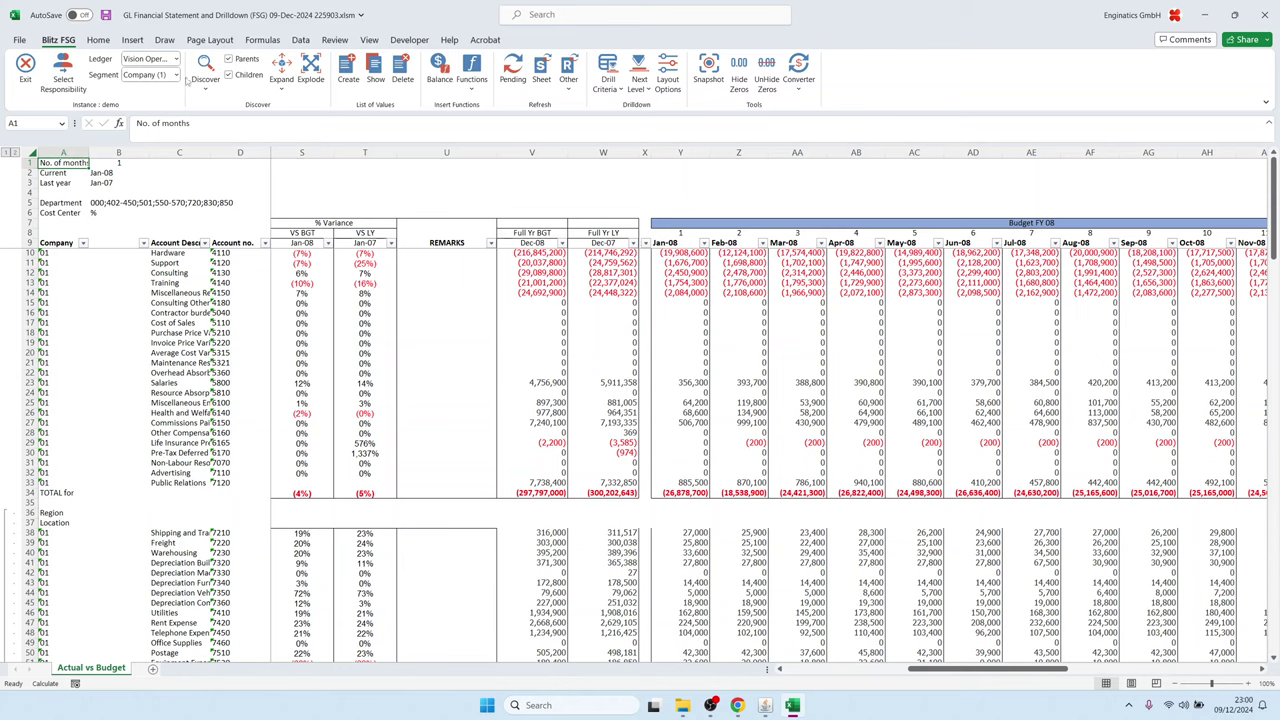
Step: Save the workbook, discarding its project signature, and close the Blitz Reports form in Oracle Applications before returning to Excel
{"action": "left_click", "coordinate": [105, 14]}
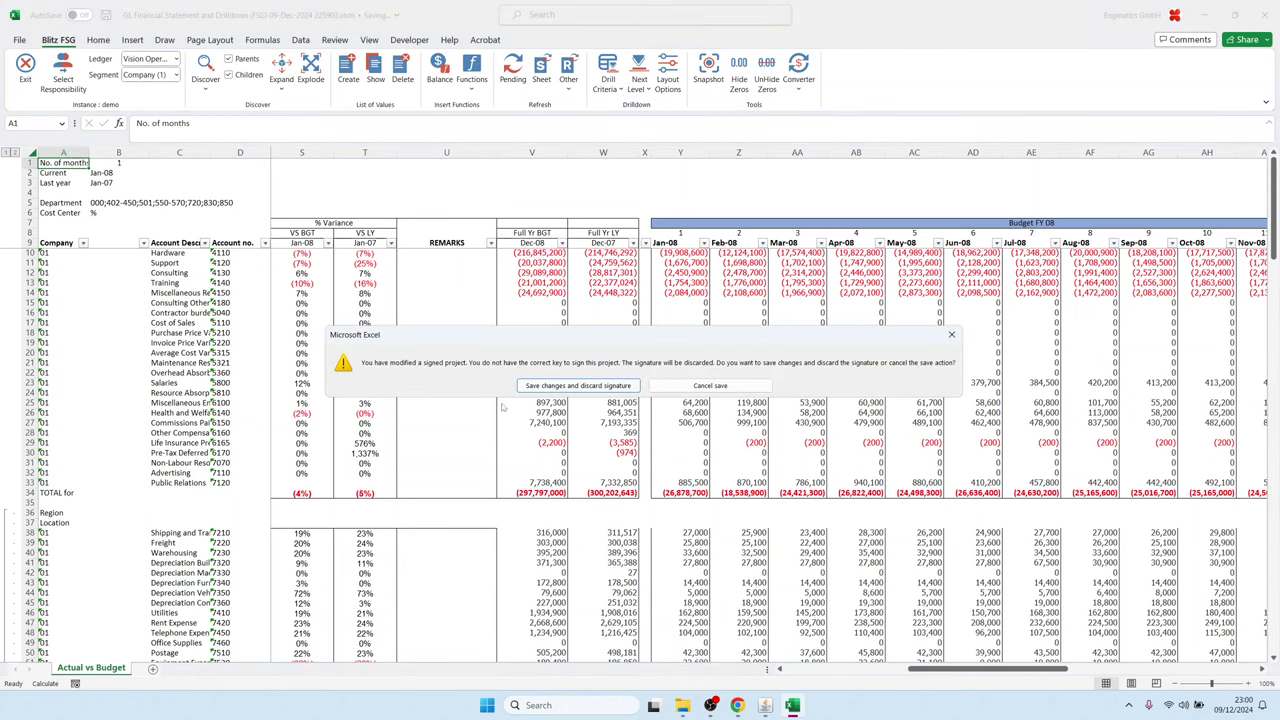
{"action": "left_click", "coordinate": [562, 384]}
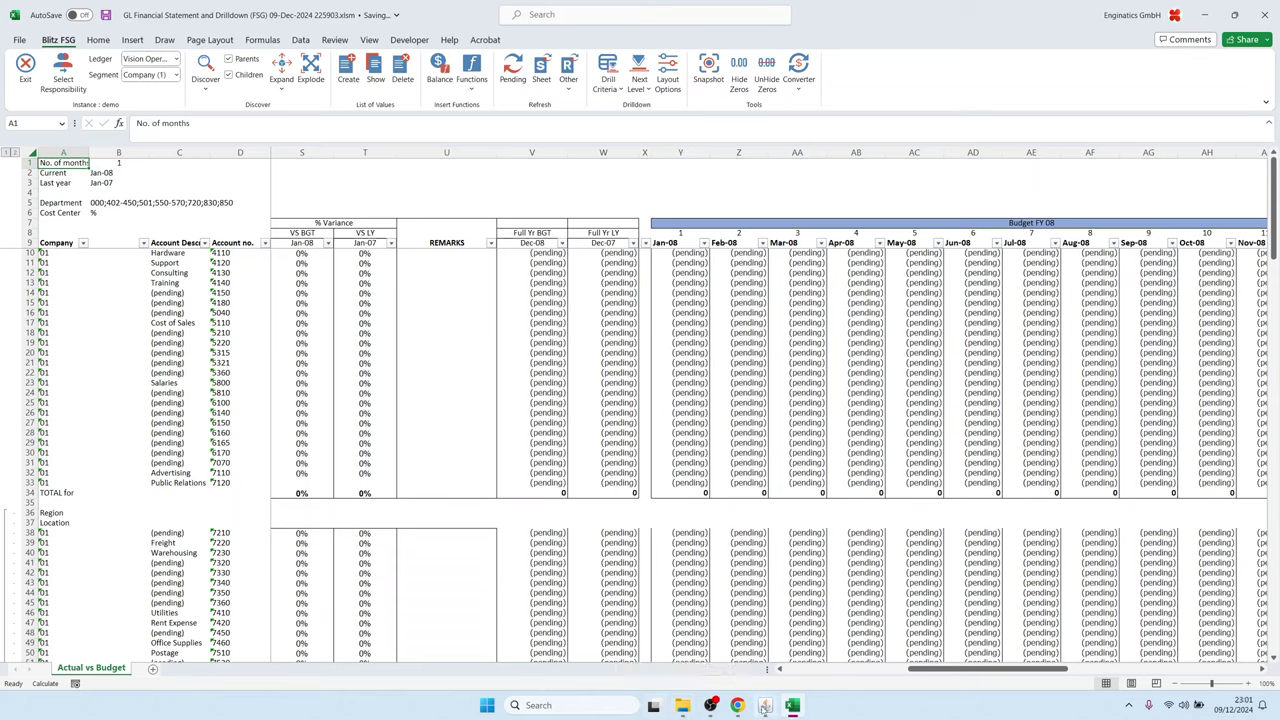
{"action": "left_click", "coordinate": [764, 705]}
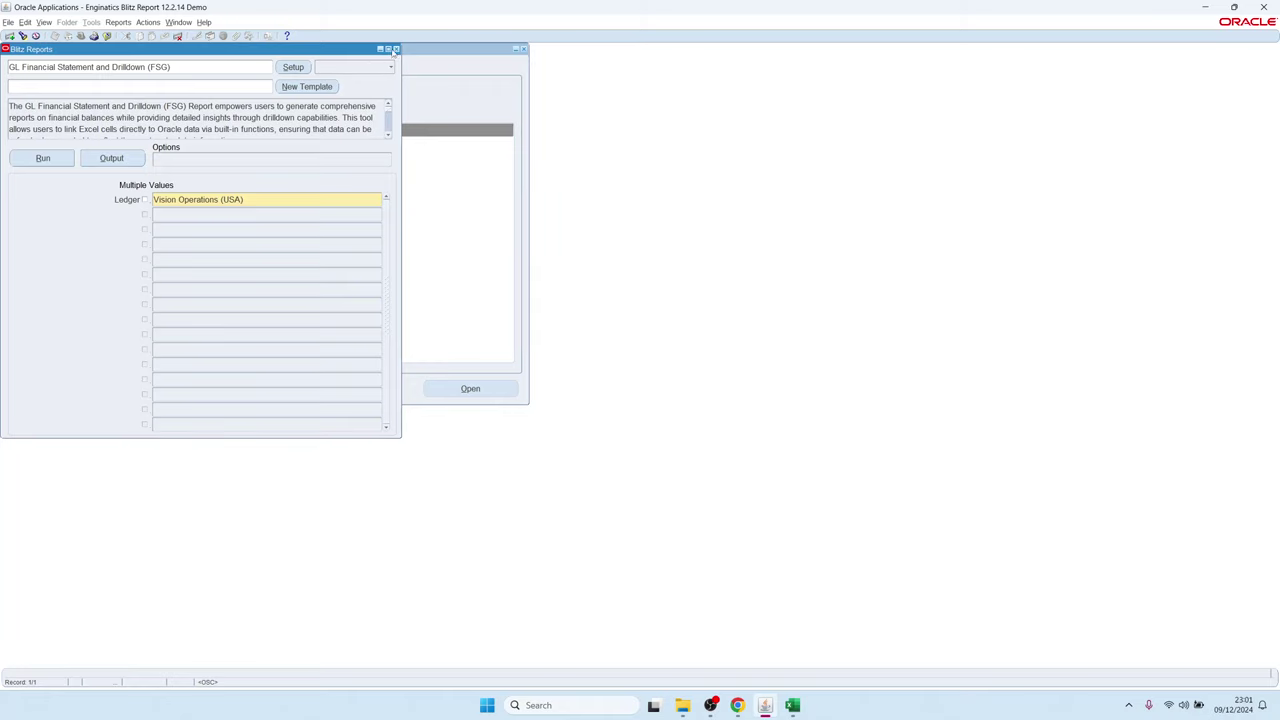
{"action": "left_click", "coordinate": [792, 705]}
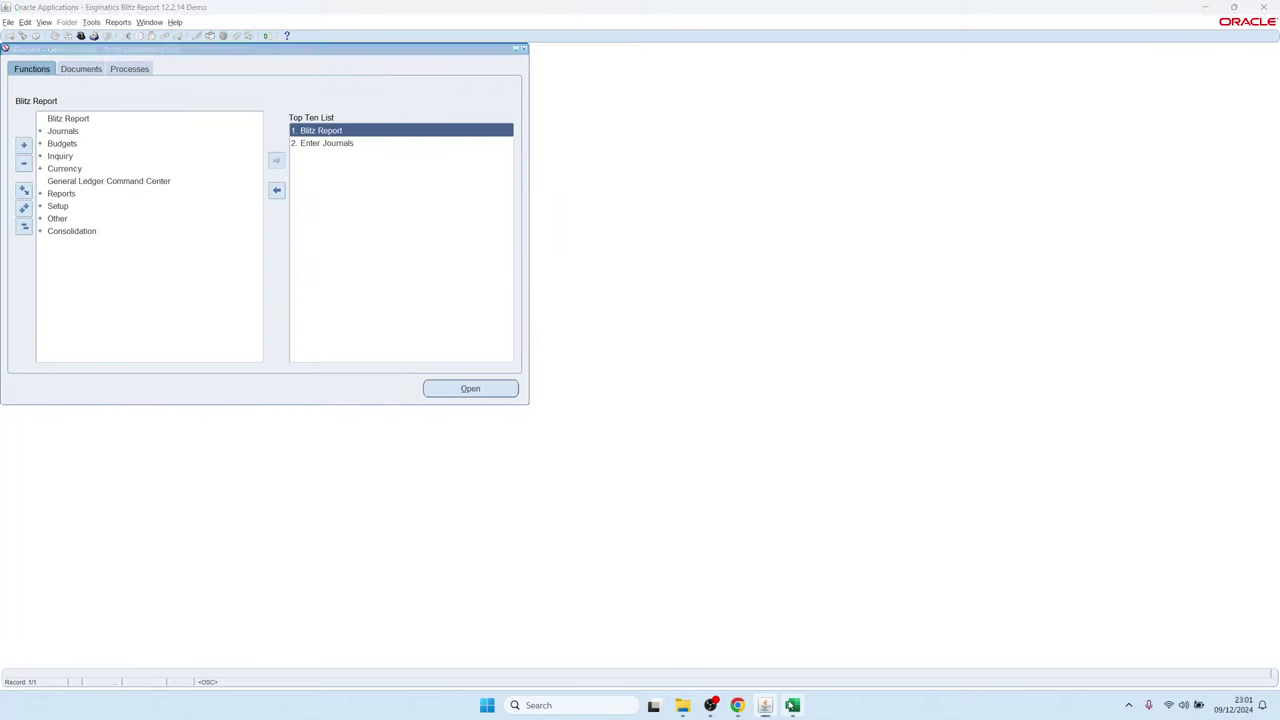